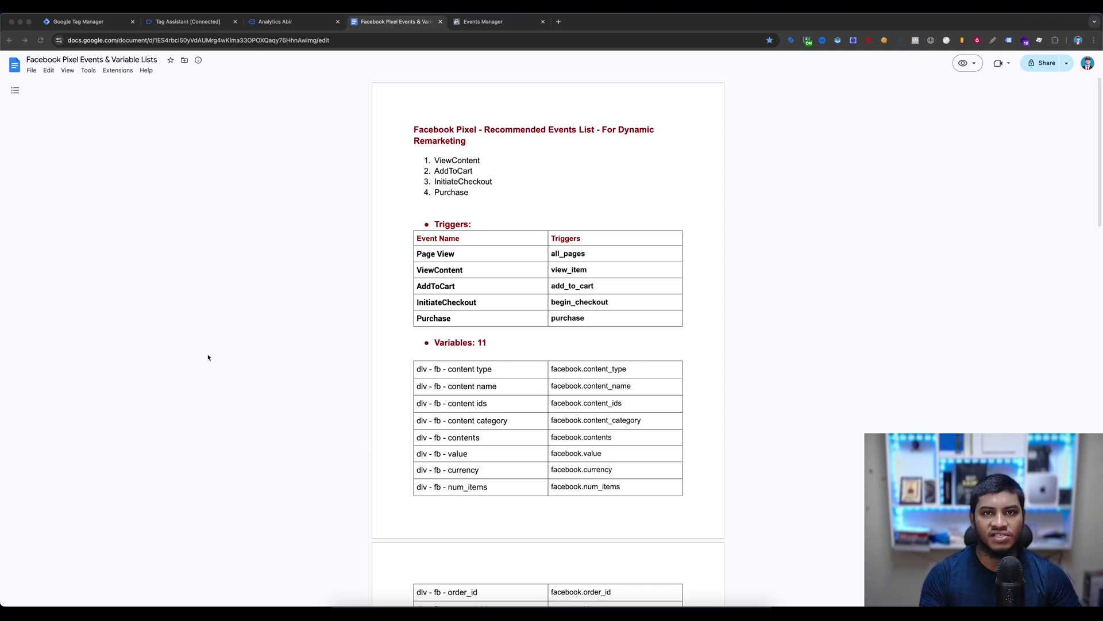
# Review the Facebook Pixel document's recommended events, triggers, variables, event parameters and user data tables
pyautogui.click(413, 139)
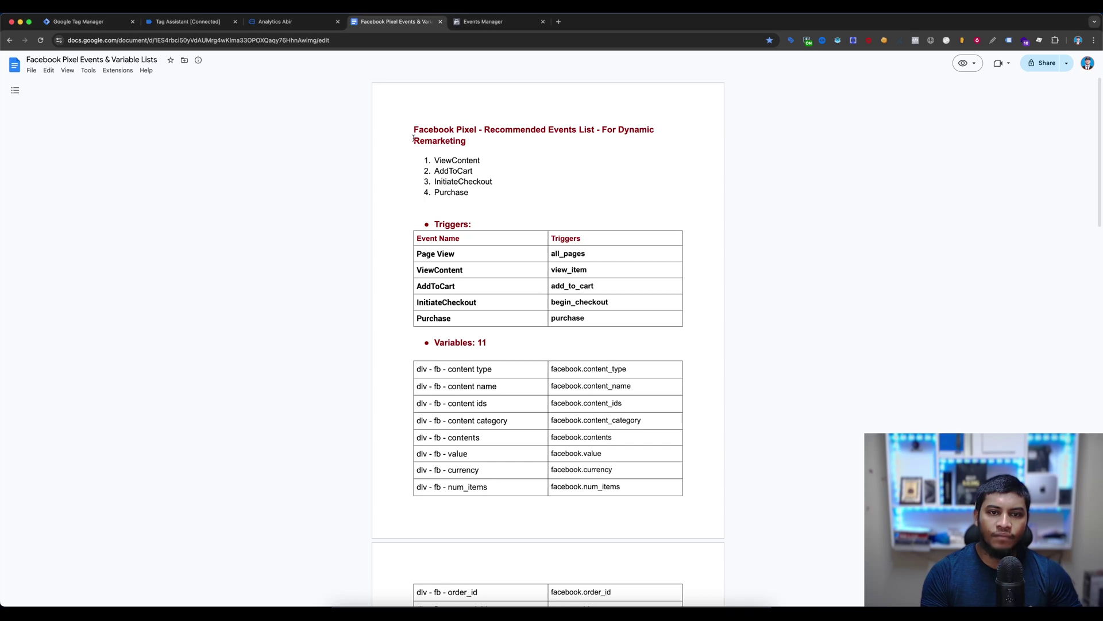
pyautogui.scroll(-15, 534, 161)
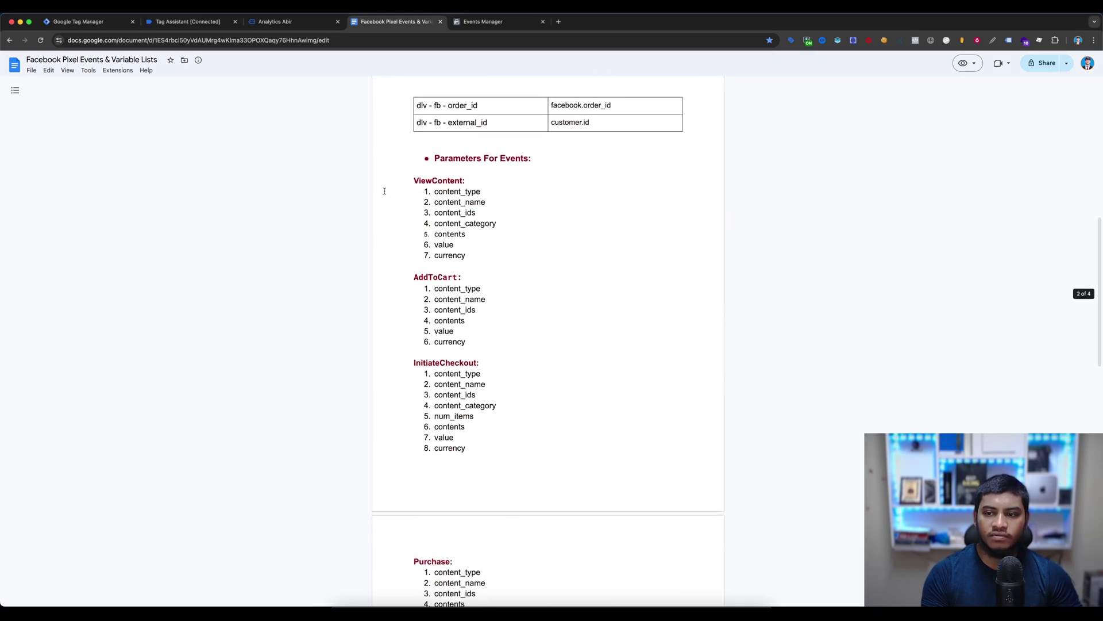
pyautogui.scroll(-3, 637, 254)
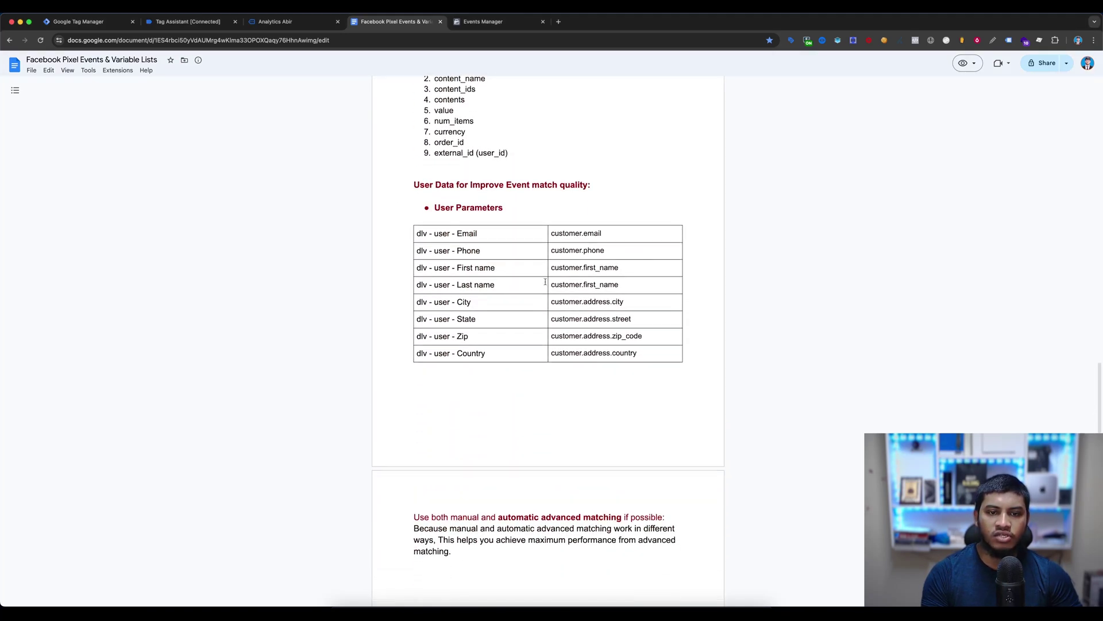
pyautogui.scroll(18, 544, 282)
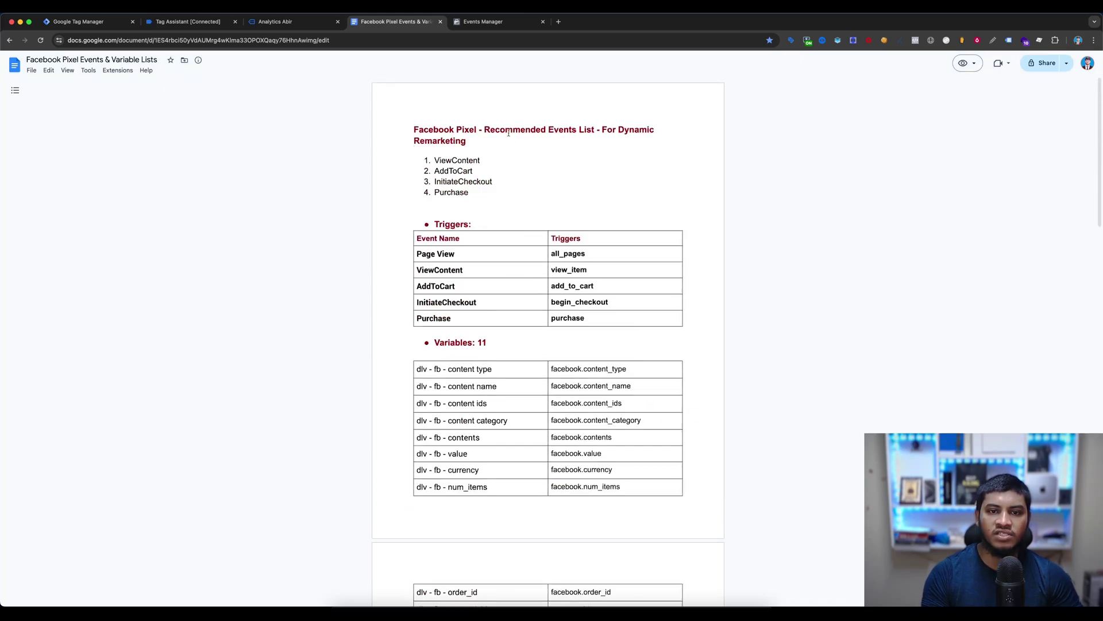
pyautogui.moveTo(495, 149); pyautogui.dragTo(384, 145)
pyautogui.click(387, 148)
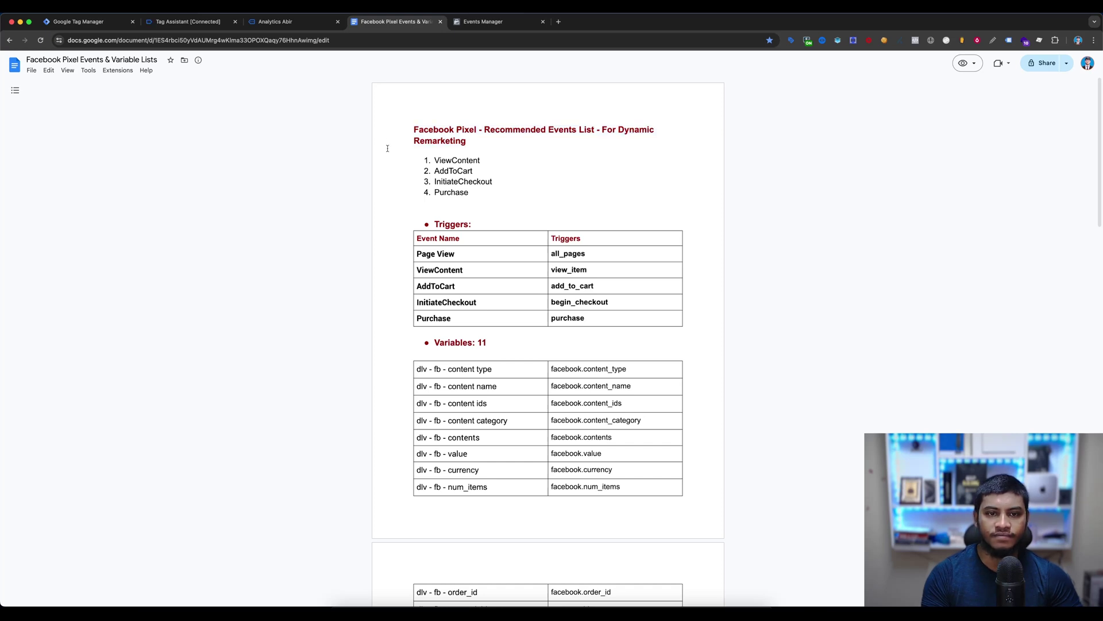
# Clear the event summary in Tag Assistant, open the stainless steel rings product in the store, and inspect the view_item event's data layer
pyautogui.click(89, 26)
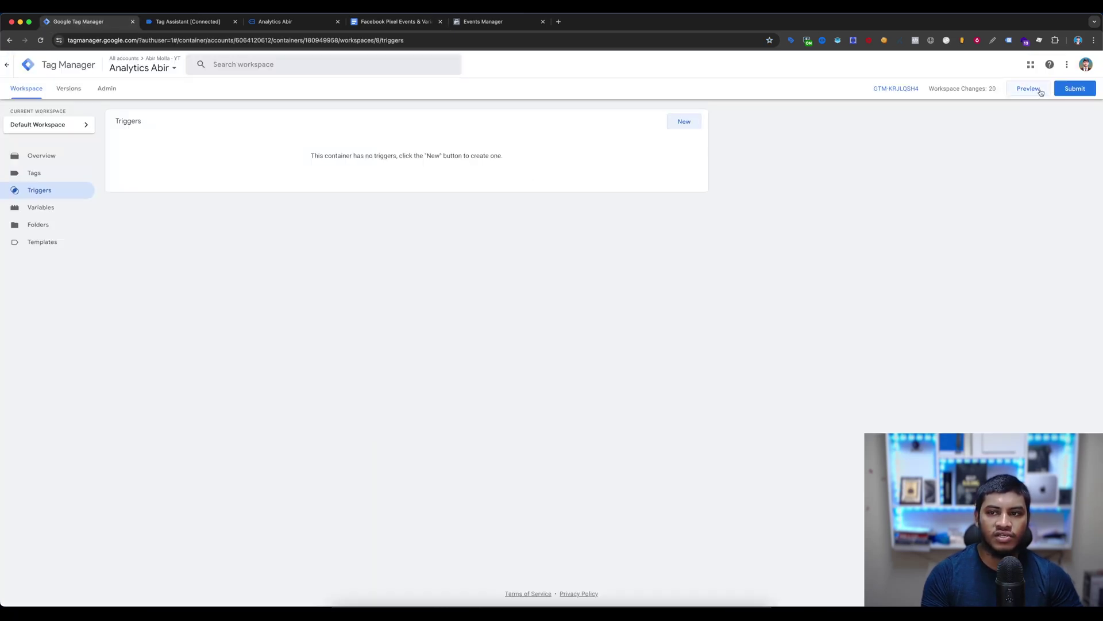
pyautogui.click(177, 23)
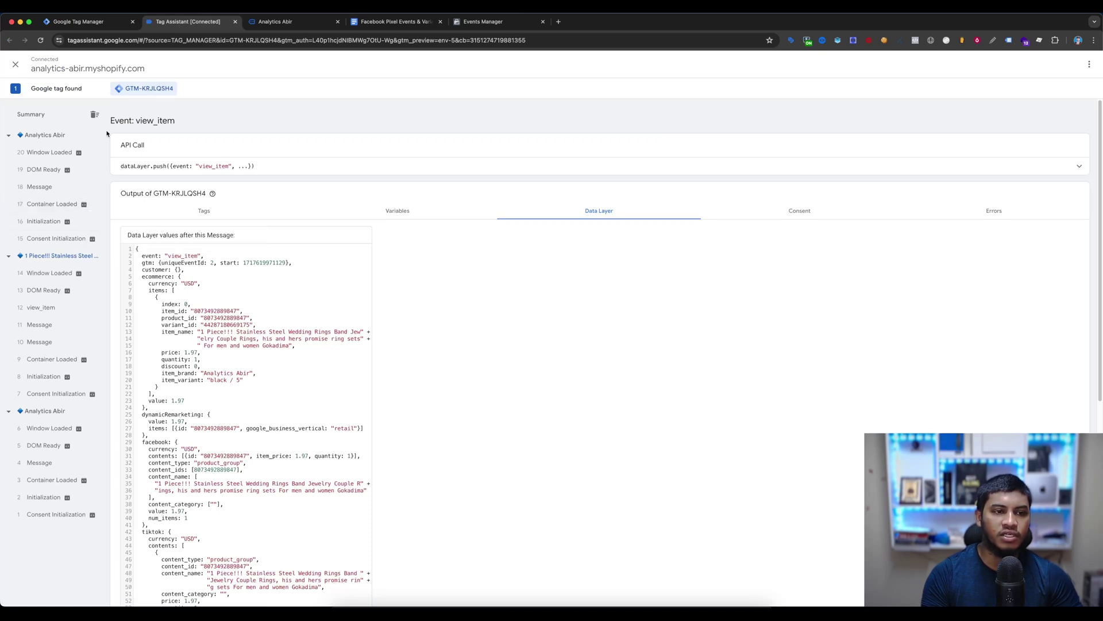
pyautogui.click(94, 114)
pyautogui.click(287, 23)
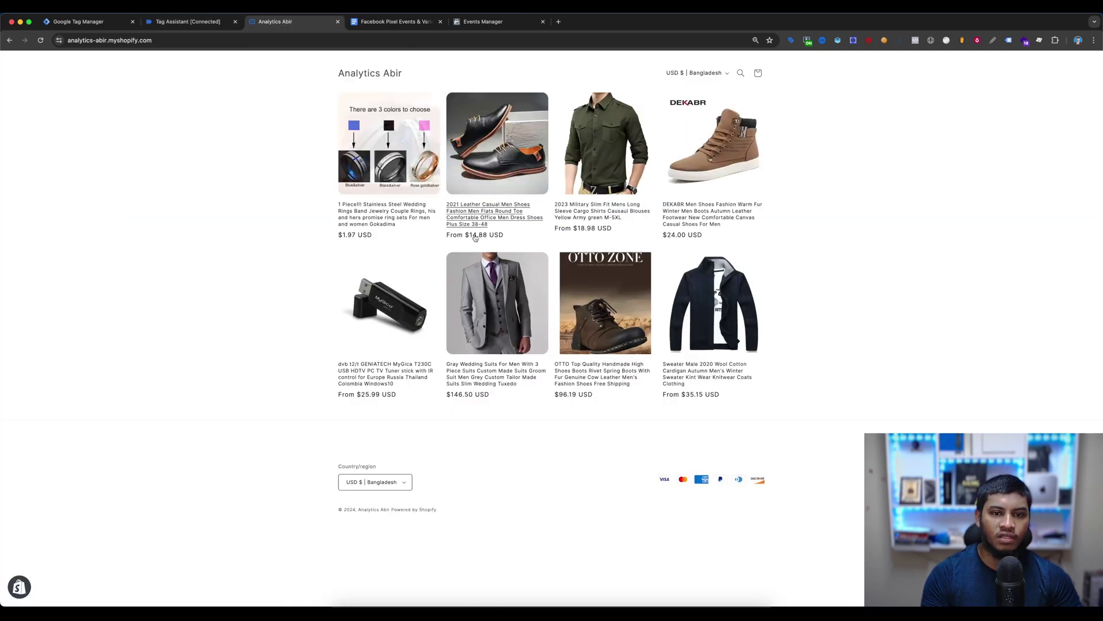
pyautogui.click(374, 172)
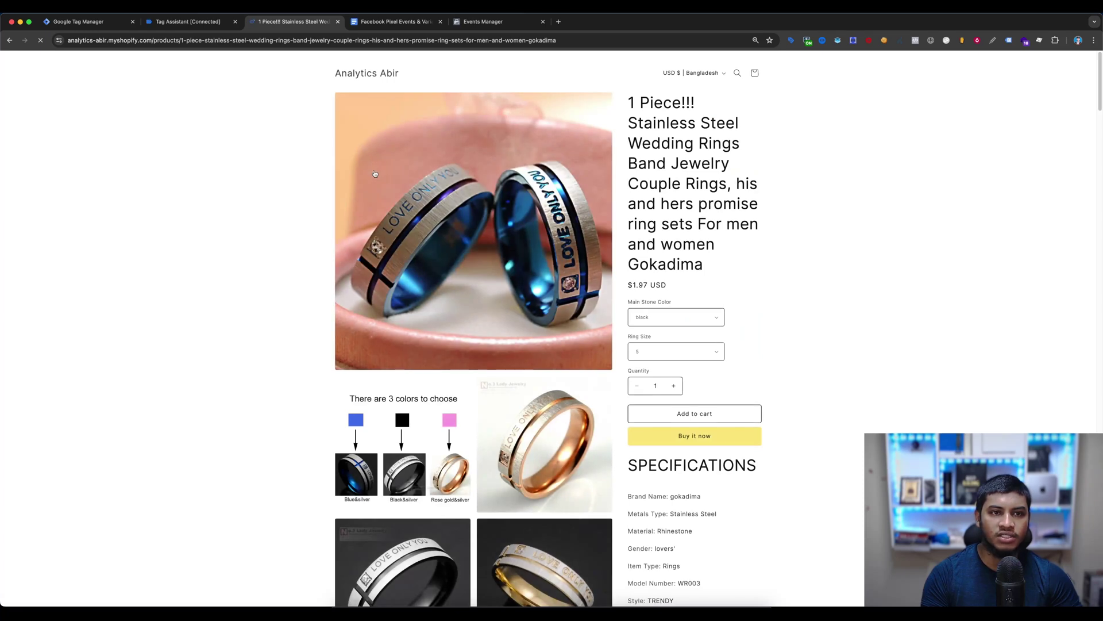
pyautogui.click(184, 21)
pyautogui.click(41, 187)
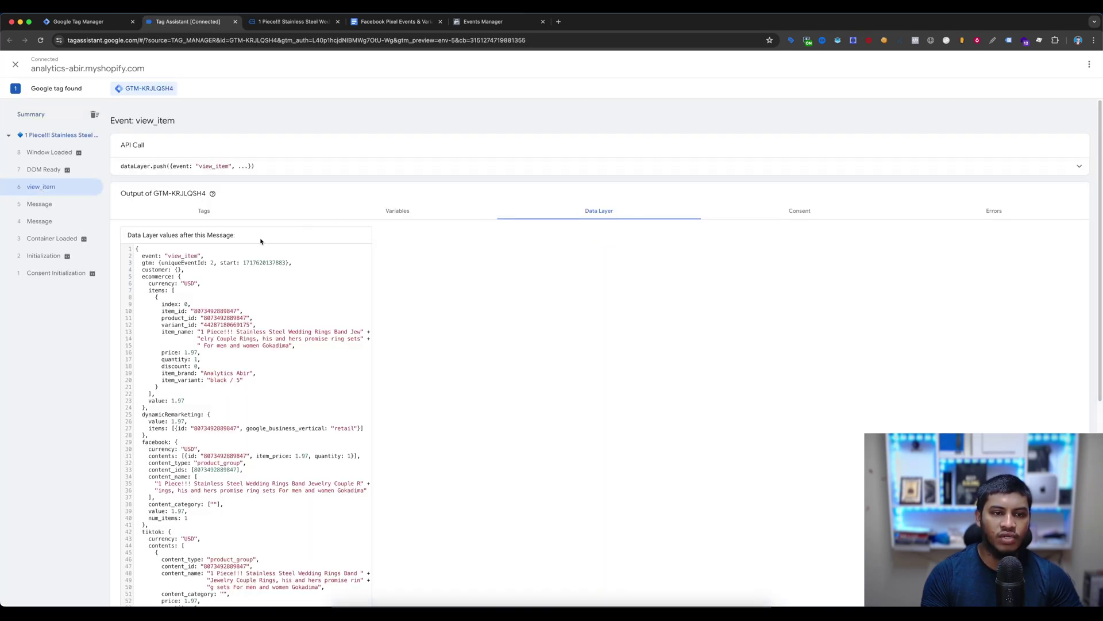
pyautogui.doubleClick(172, 257)
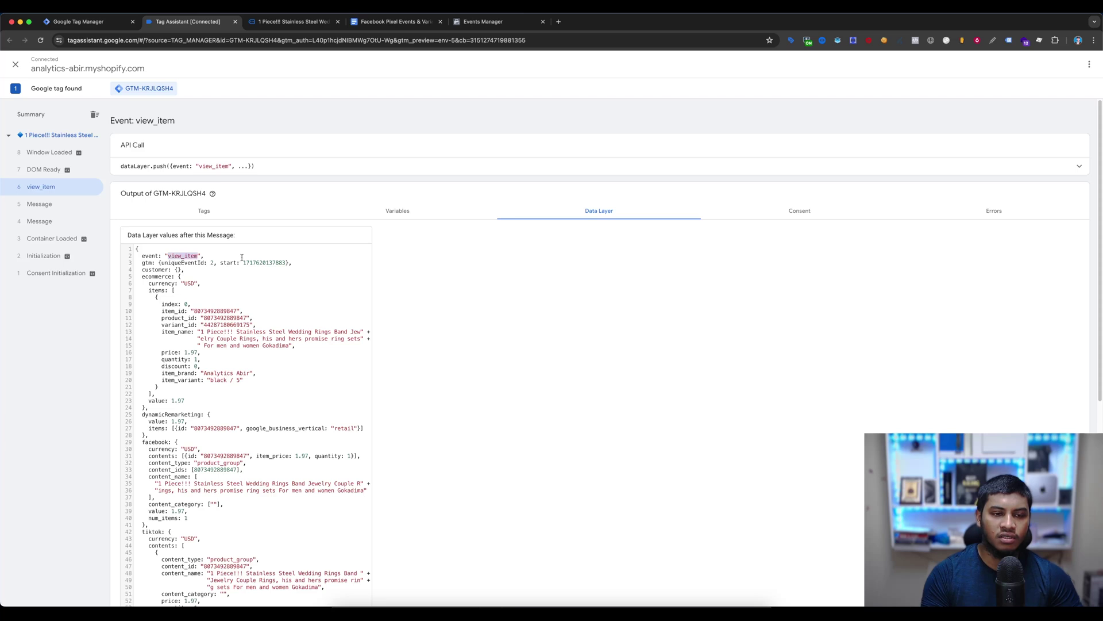
# Add the rings to the cart in the store and inspect the add_to_cart event's data layer in Tag Assistant
pyautogui.click(293, 21)
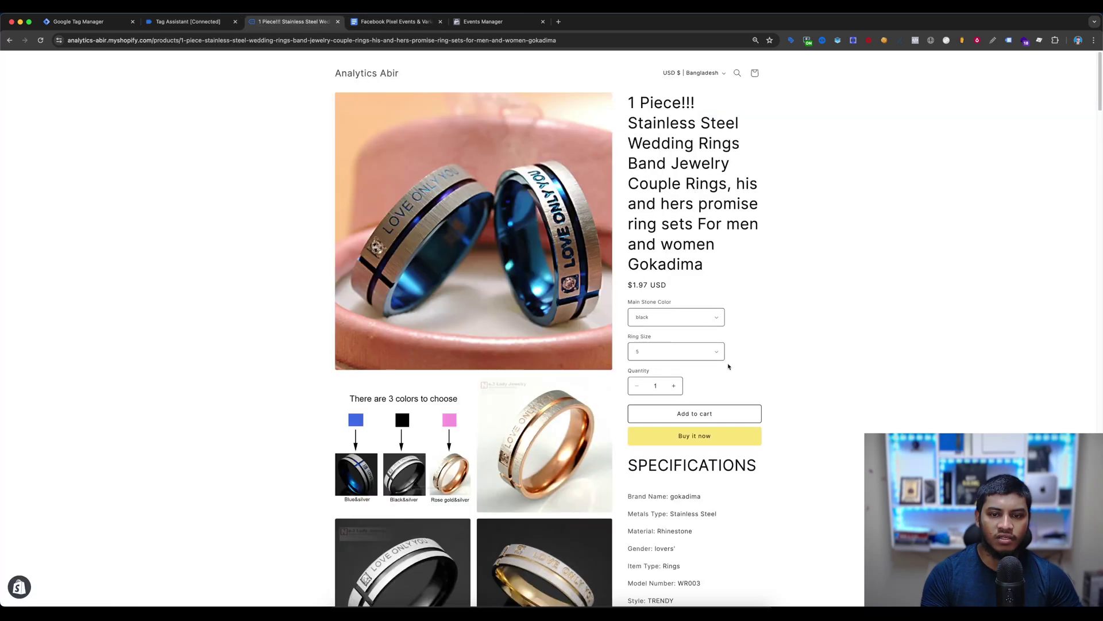
pyautogui.click(733, 415)
pyautogui.click(188, 21)
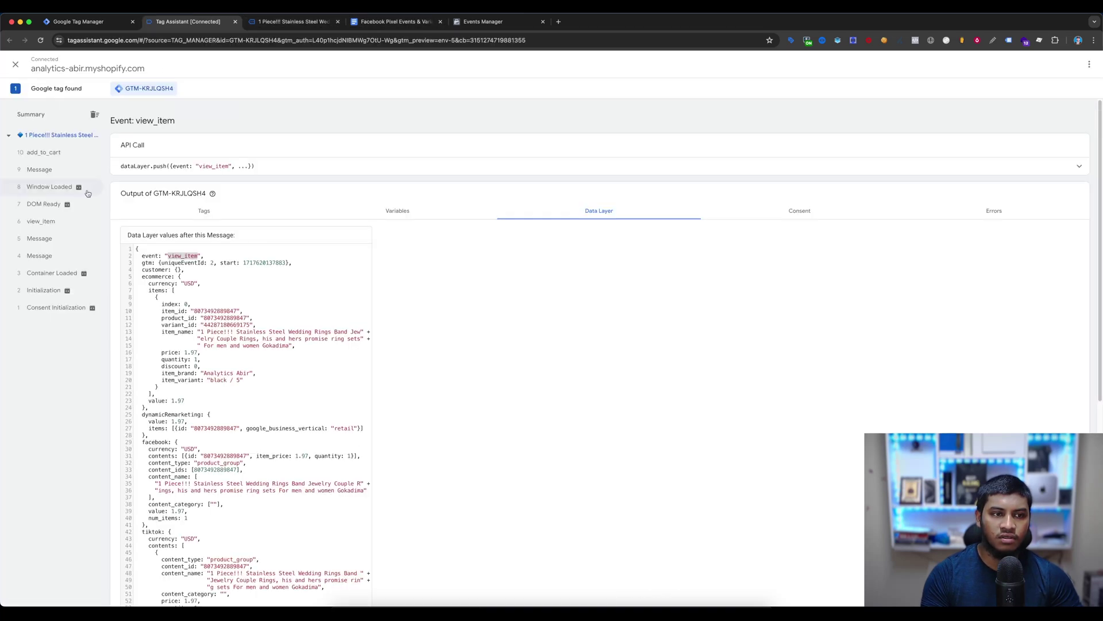
pyautogui.click(45, 155)
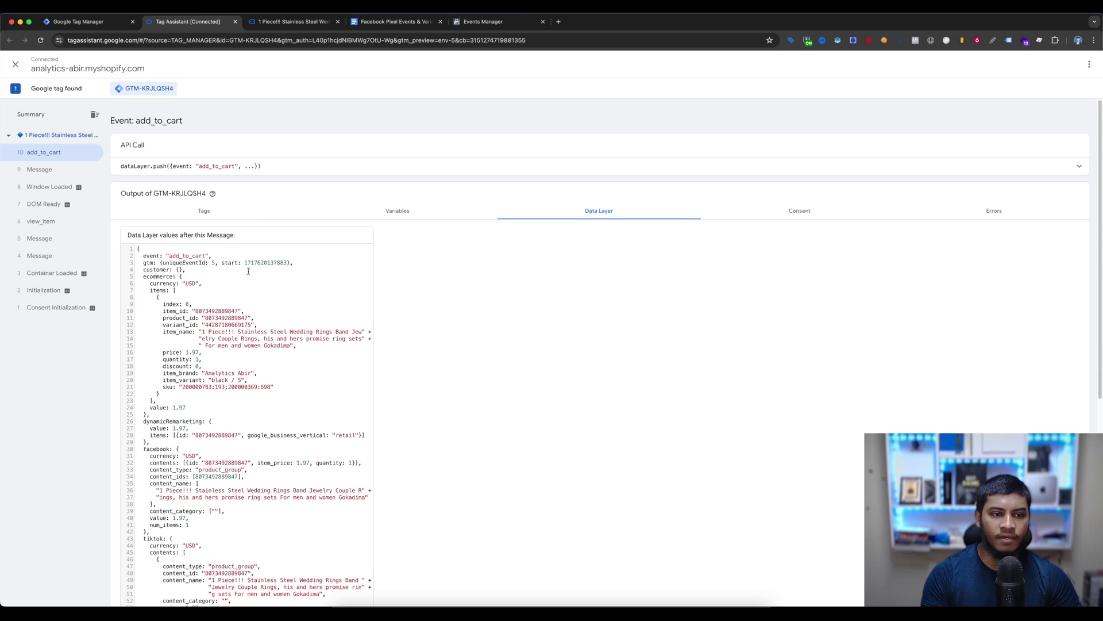
pyautogui.moveTo(168, 256); pyautogui.dragTo(208, 255)
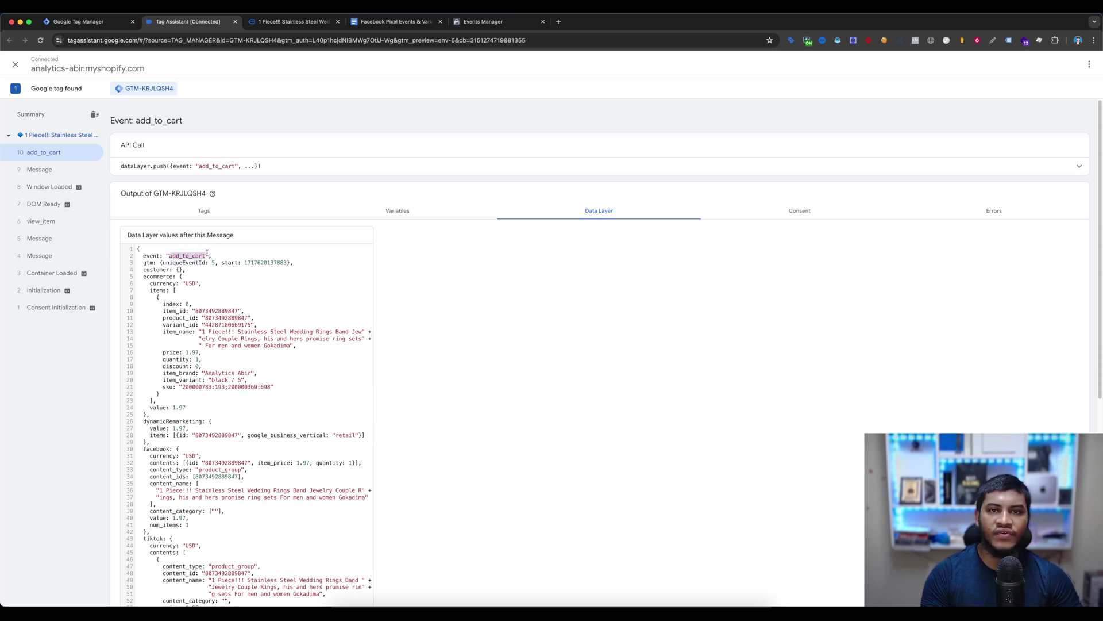
# In Google Tag Manager, create a Custom Event trigger using the document's view_item as both event name and trigger name, and save it
pyautogui.click(70, 23)
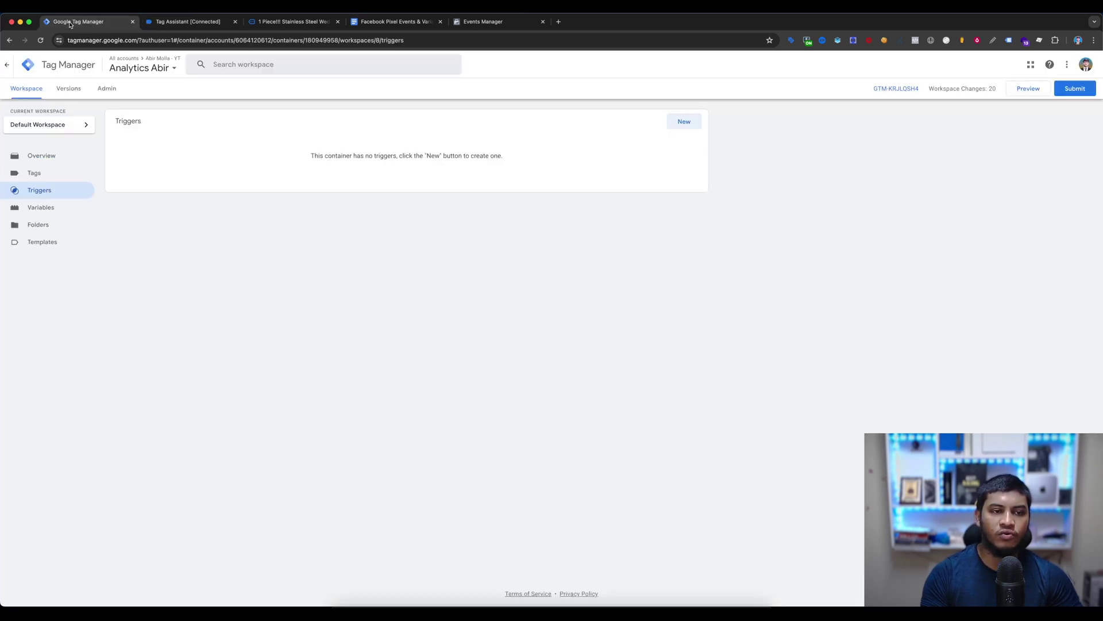
pyautogui.click(687, 125)
pyautogui.click(384, 23)
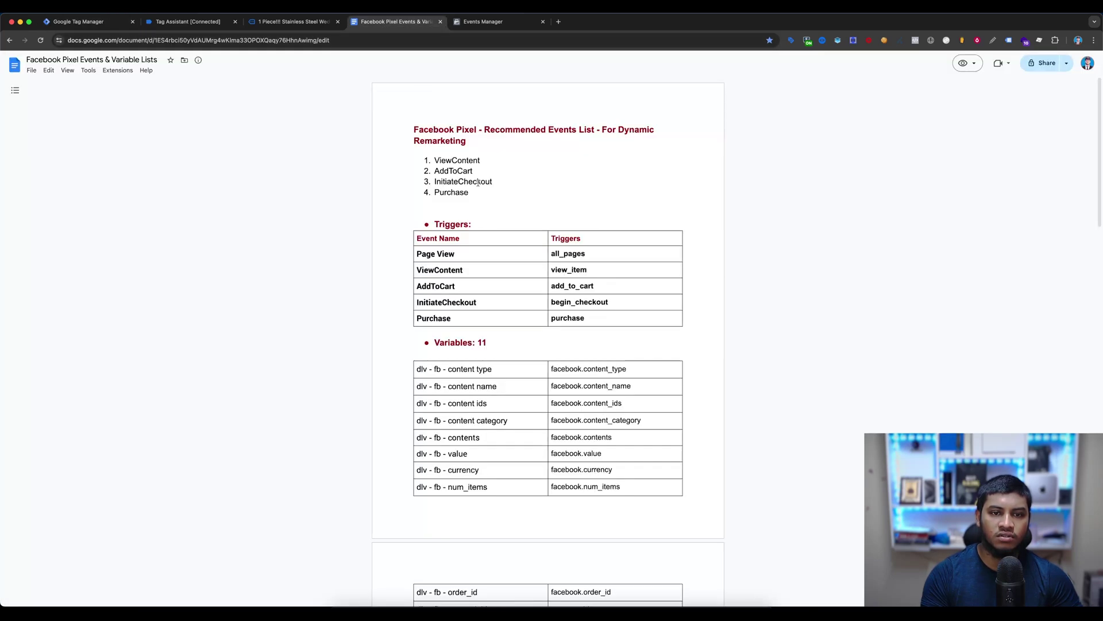
pyautogui.doubleClick(459, 161)
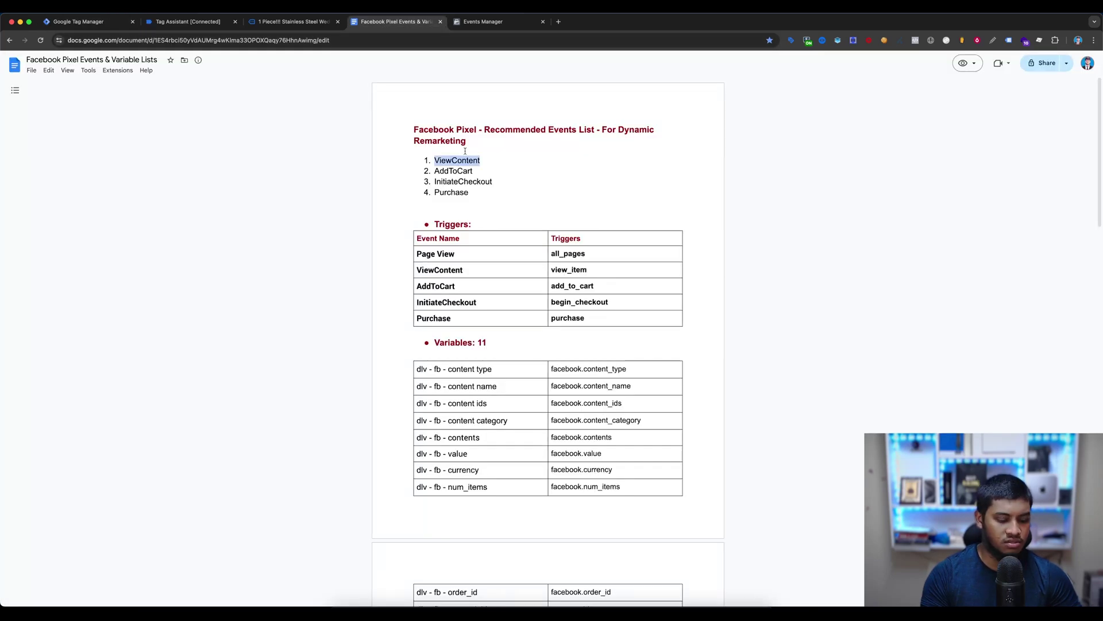
pyautogui.doubleClick(571, 269)
pyautogui.hotkey('ctrl', 'c')
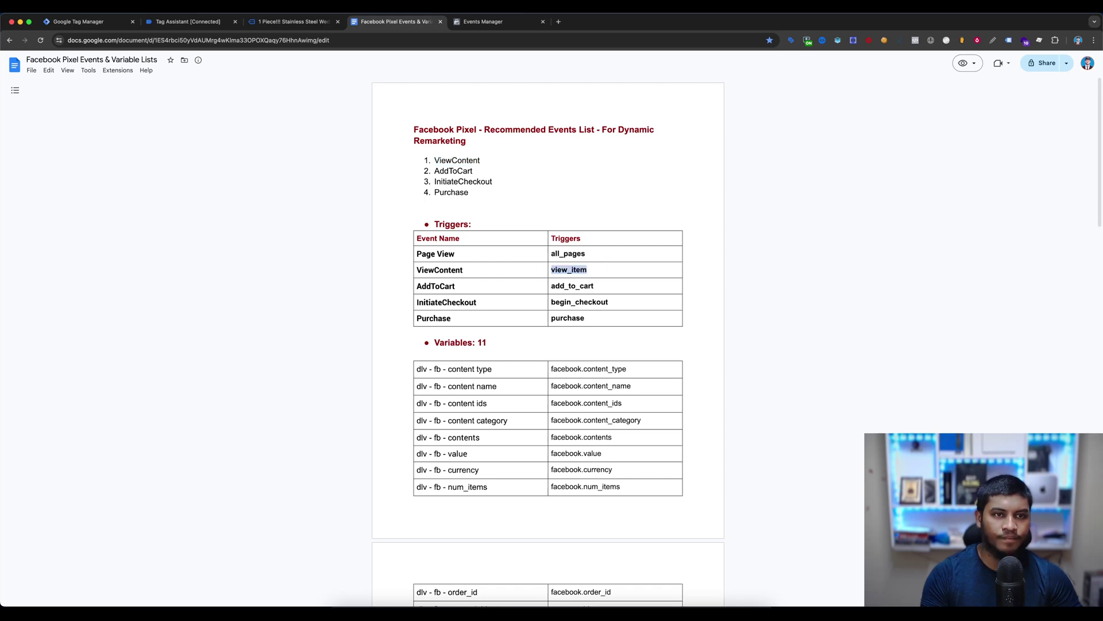
pyautogui.click(87, 22)
pyautogui.click(670, 190)
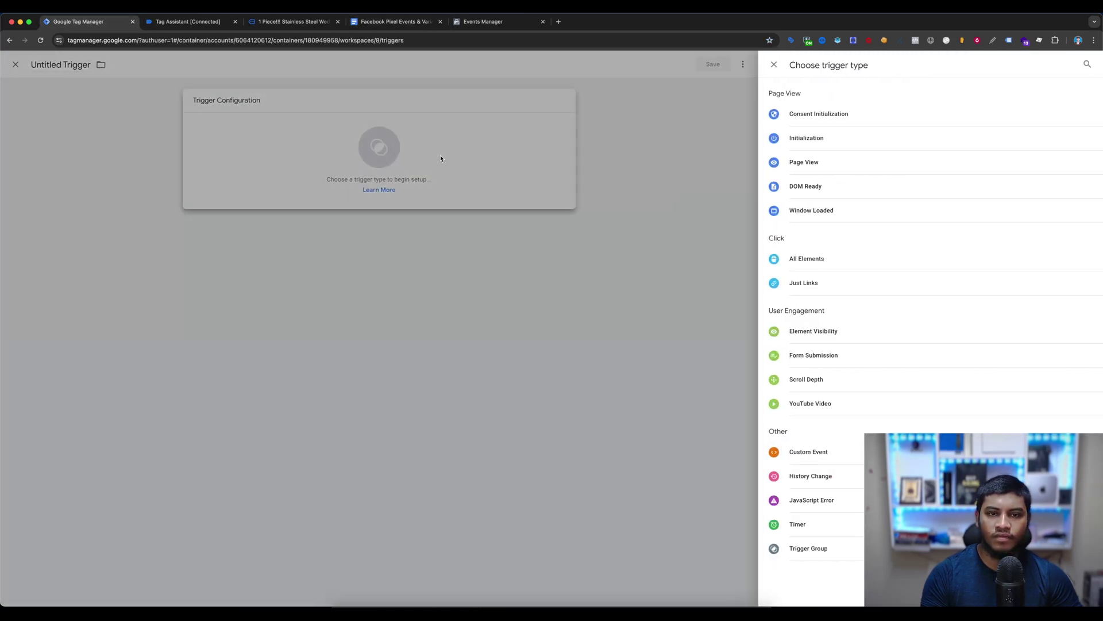
pyautogui.click(839, 455)
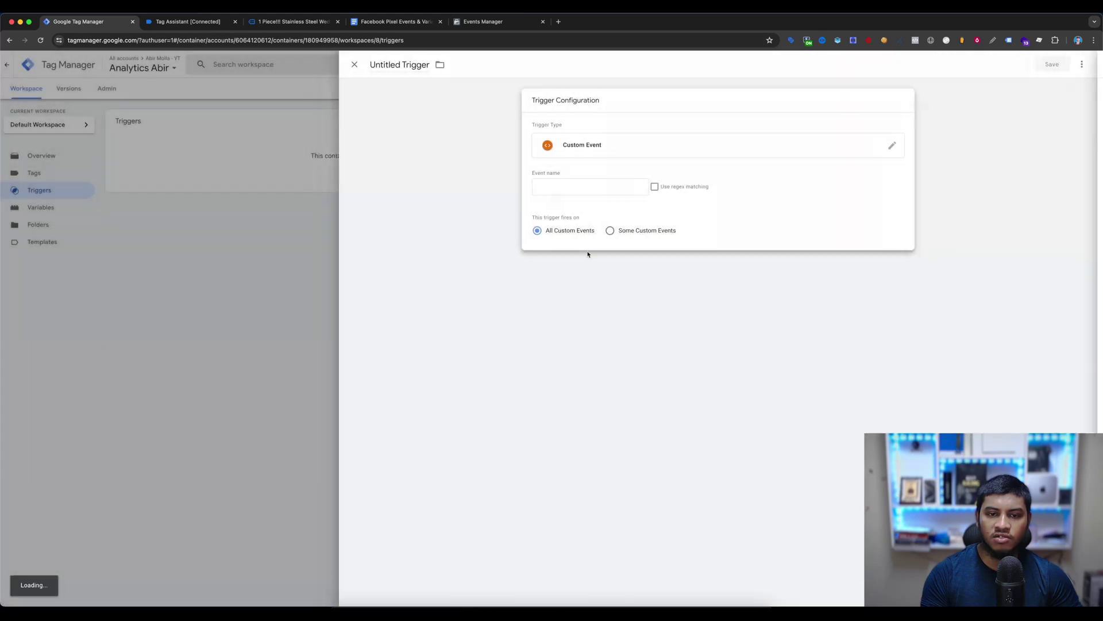
pyautogui.hotkey('ctrl', 'v')
pyautogui.click(1057, 64)
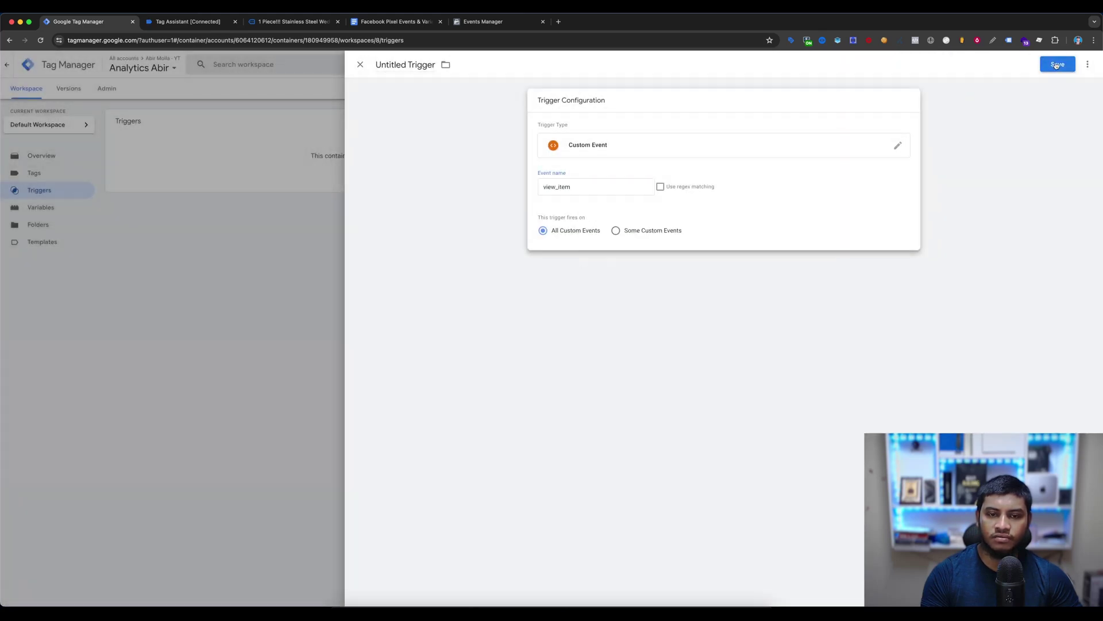
pyautogui.hotkey('ctrl', 'v')
pyautogui.click(624, 192)
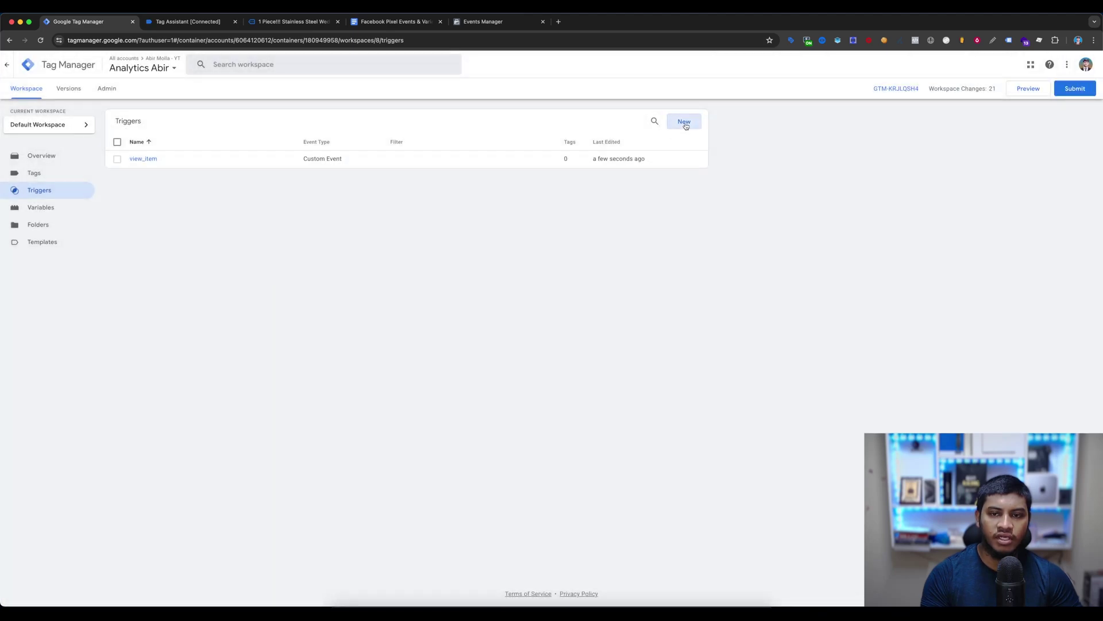
# Create and save another Custom Event trigger with add_to_cart from the Google Docs list as its event name and trigger name
pyautogui.click(685, 124)
pyautogui.click(689, 147)
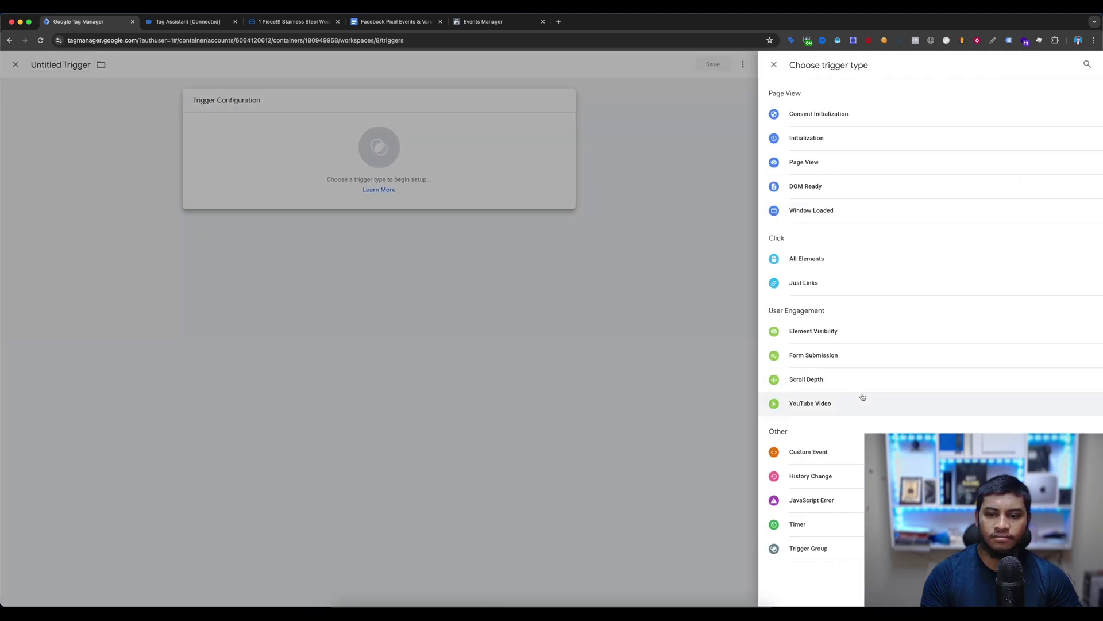
pyautogui.click(824, 451)
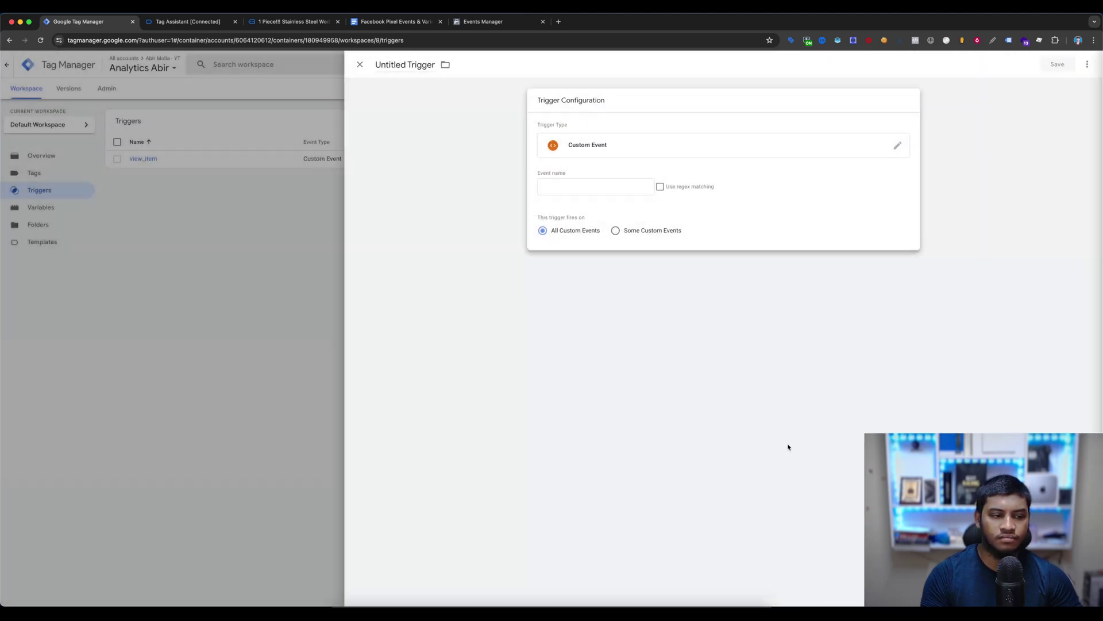
pyautogui.click(372, 23)
pyautogui.doubleClick(576, 285)
pyautogui.press('super+c')
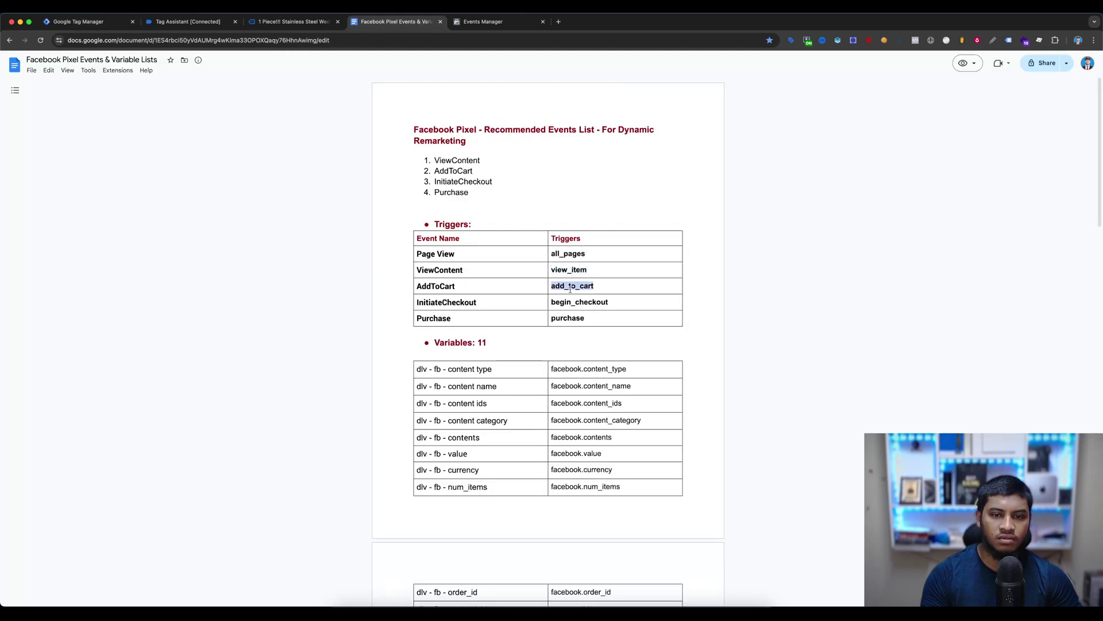
pyautogui.press('super+1')
pyautogui.press('super+v')
pyautogui.click(1056, 64)
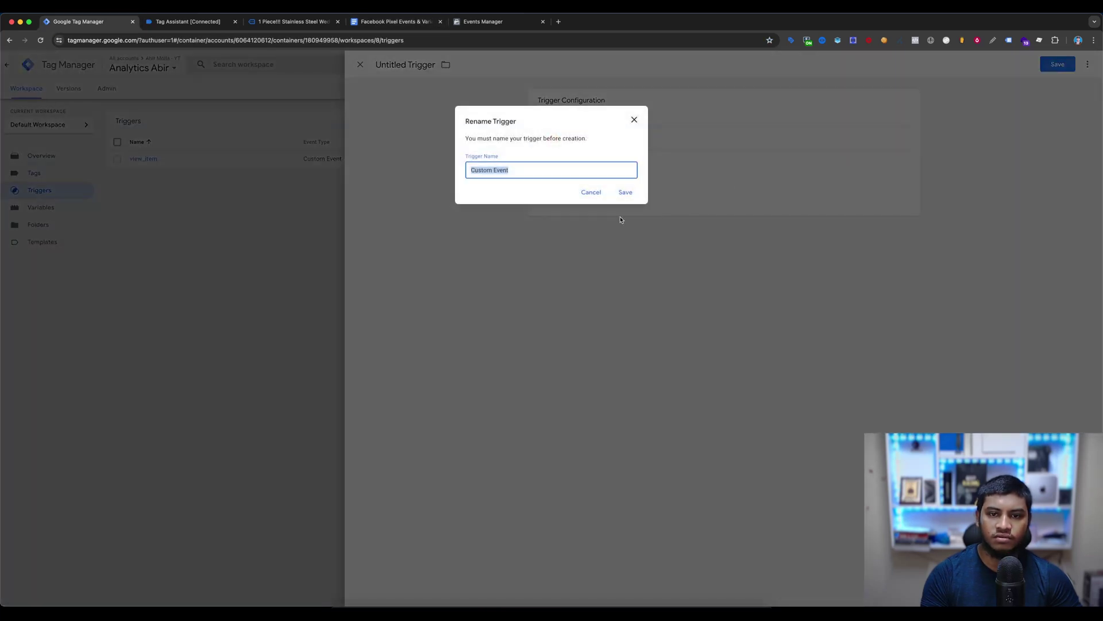
pyautogui.press('super+v')
pyautogui.click(623, 194)
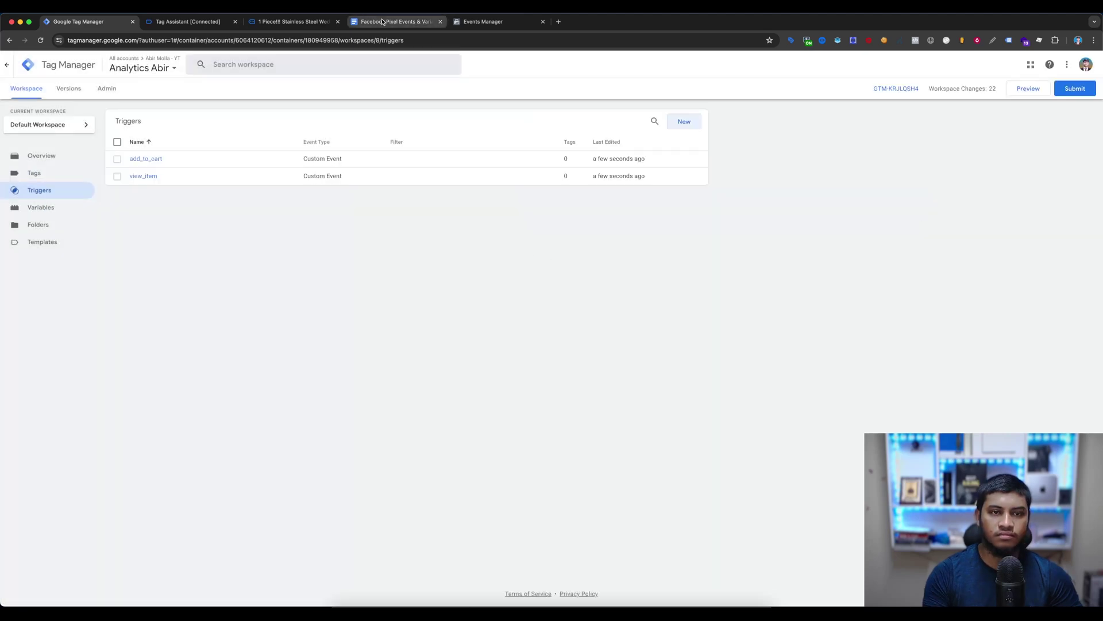
# Copy begin_checkout from the Google Docs list and save a Custom Event trigger with it as event name and trigger name
pyautogui.click(383, 22)
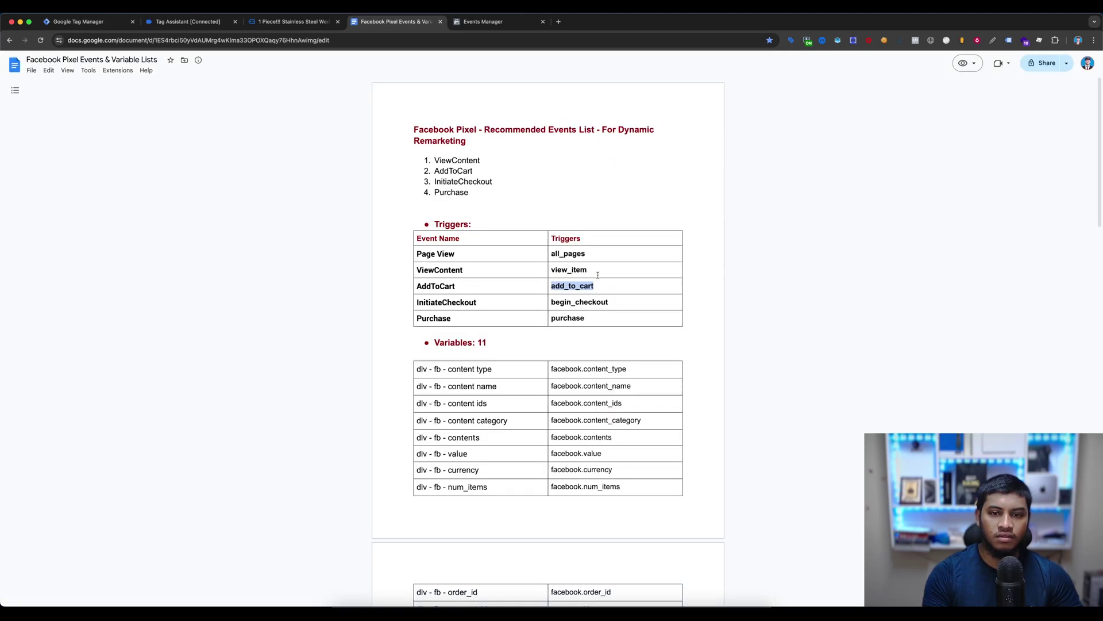
pyautogui.doubleClick(581, 302)
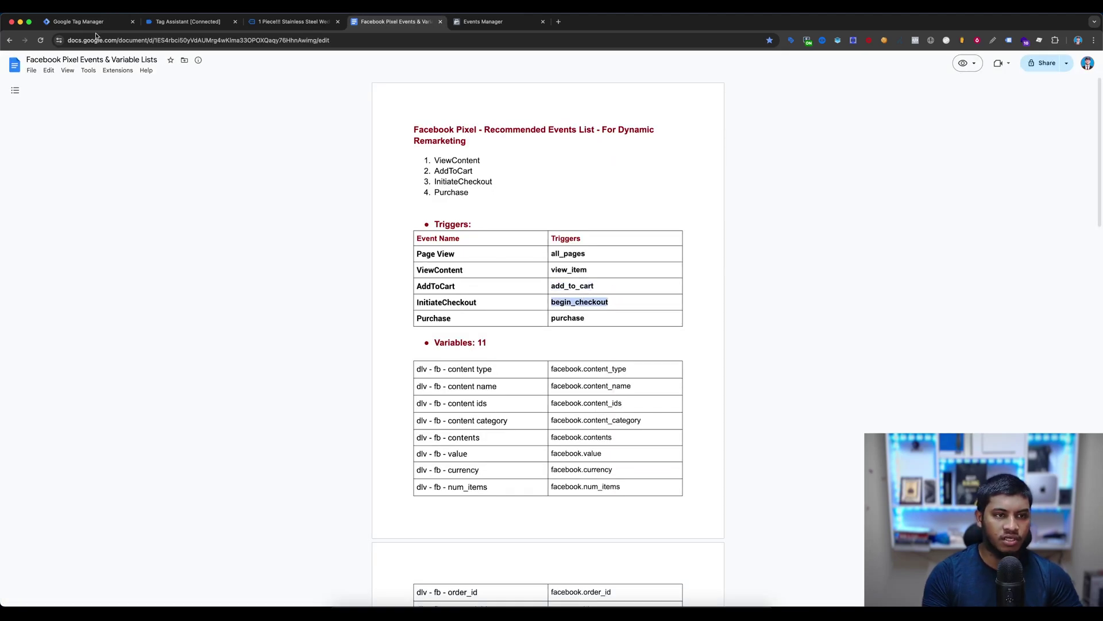
pyautogui.click(83, 22)
pyautogui.click(672, 126)
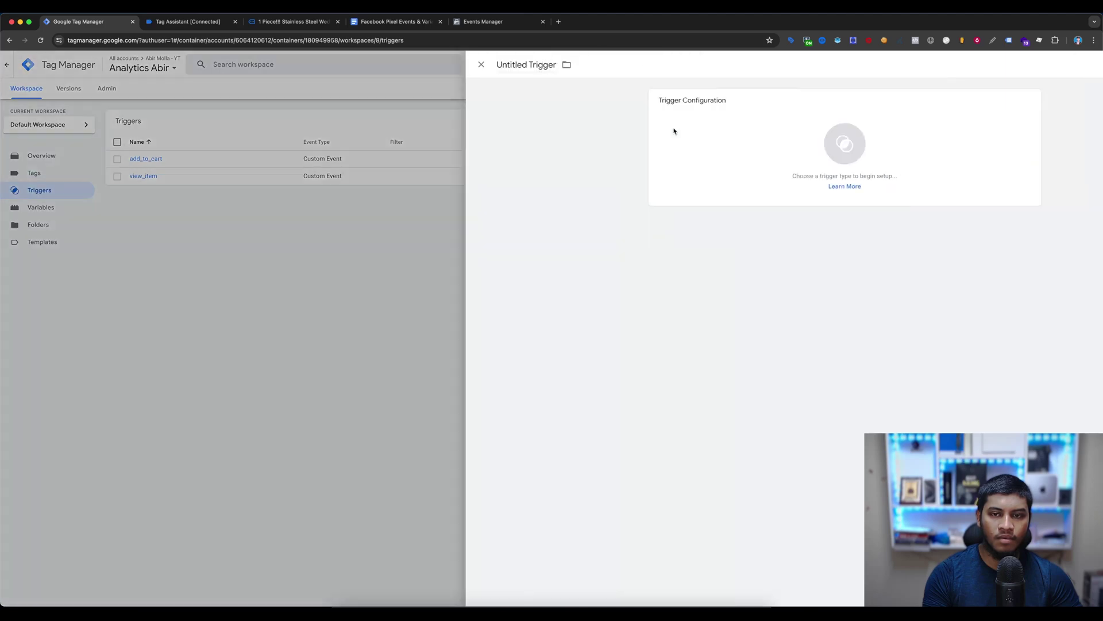
pyautogui.click(632, 134)
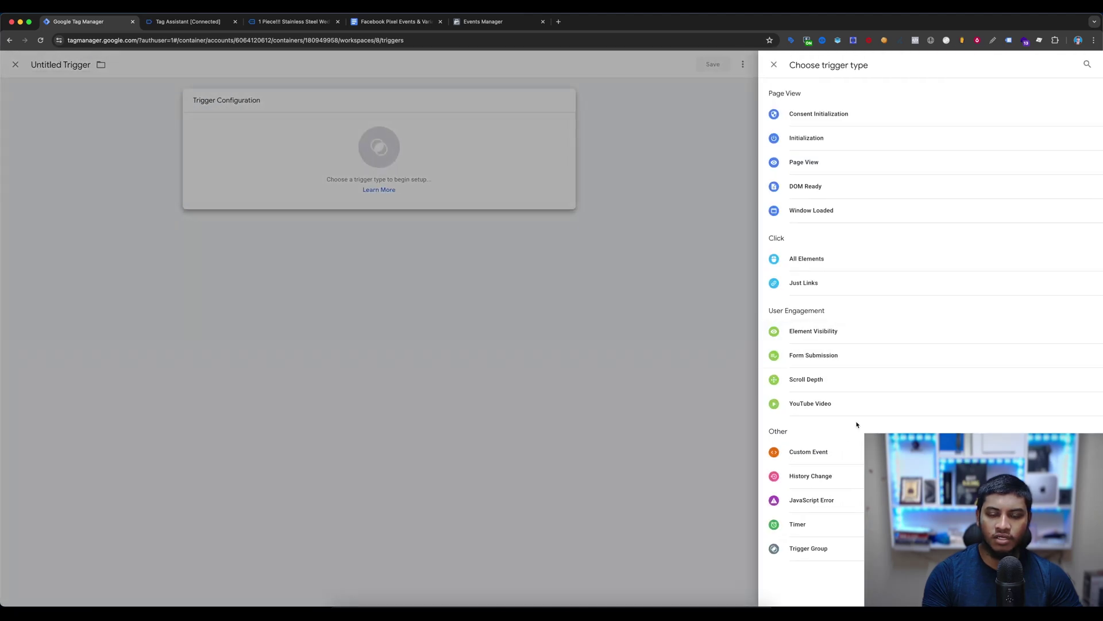
pyautogui.click(808, 452)
pyautogui.press('super+v')
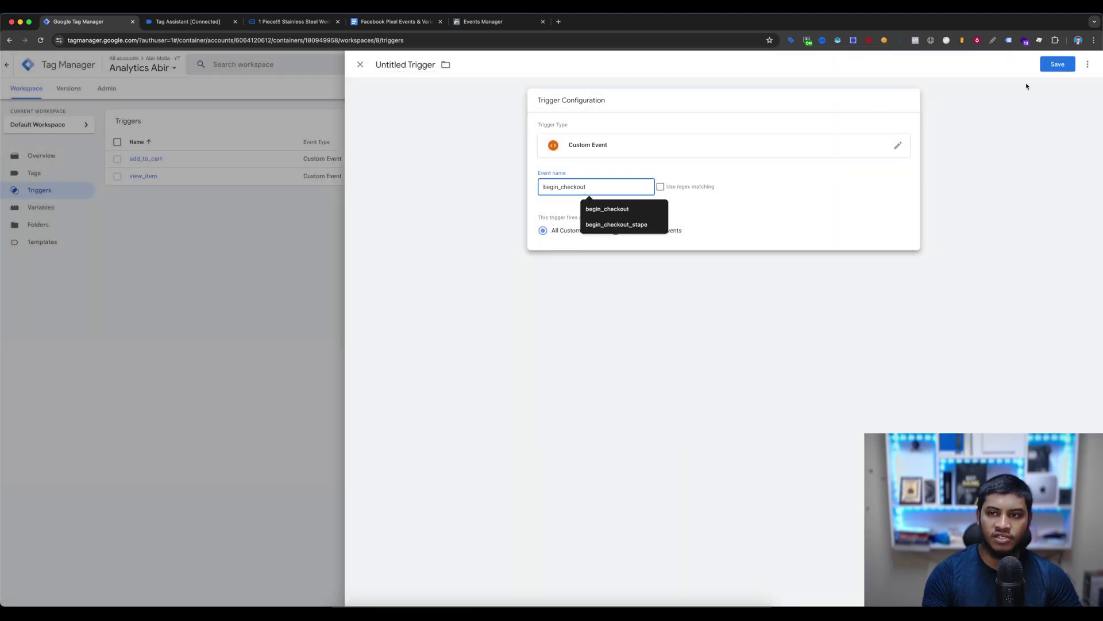
pyautogui.click(1058, 64)
pyautogui.press('super+v')
pyautogui.click(626, 192)
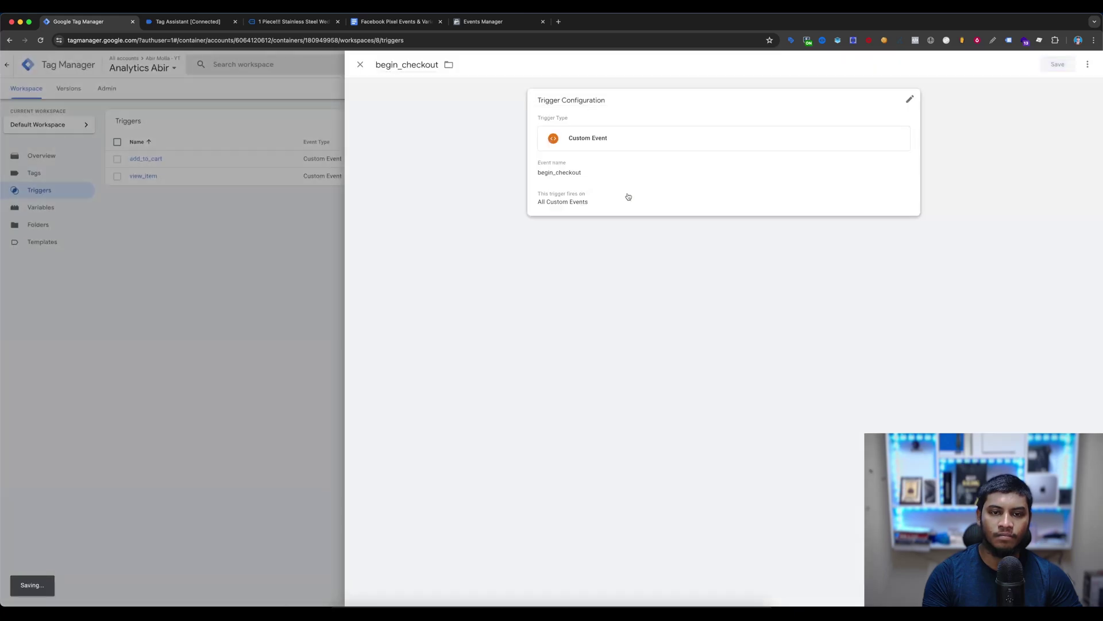
# Copy purchase from the Google Docs events list and save a Google Tag Manager Custom Event trigger with it as event name and trigger name
pyautogui.click(391, 21)
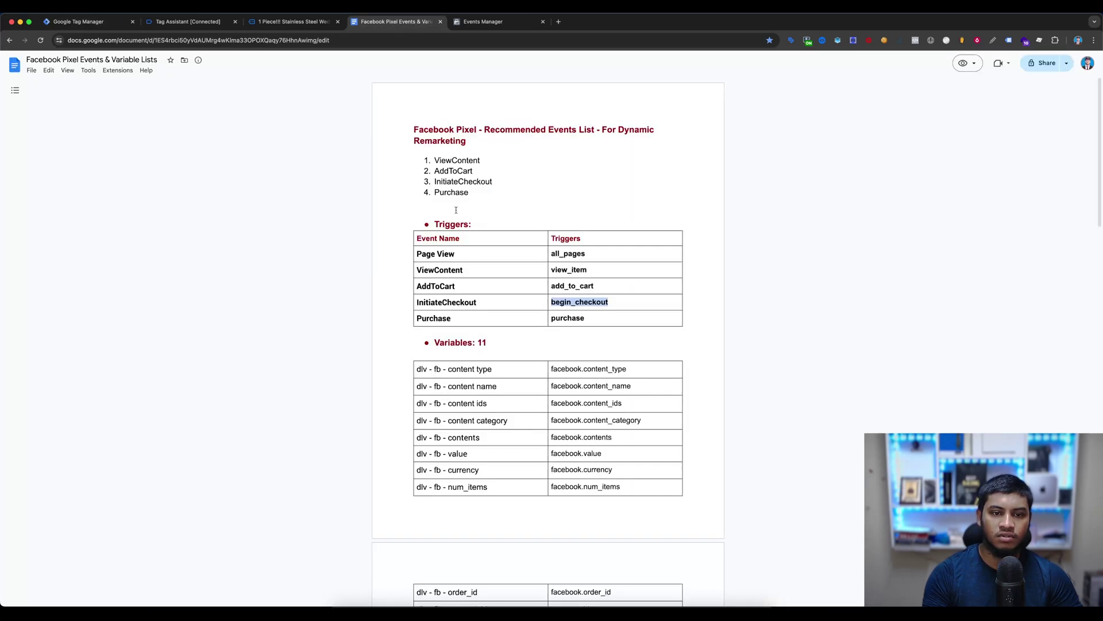
pyautogui.doubleClick(571, 318)
pyautogui.click(89, 23)
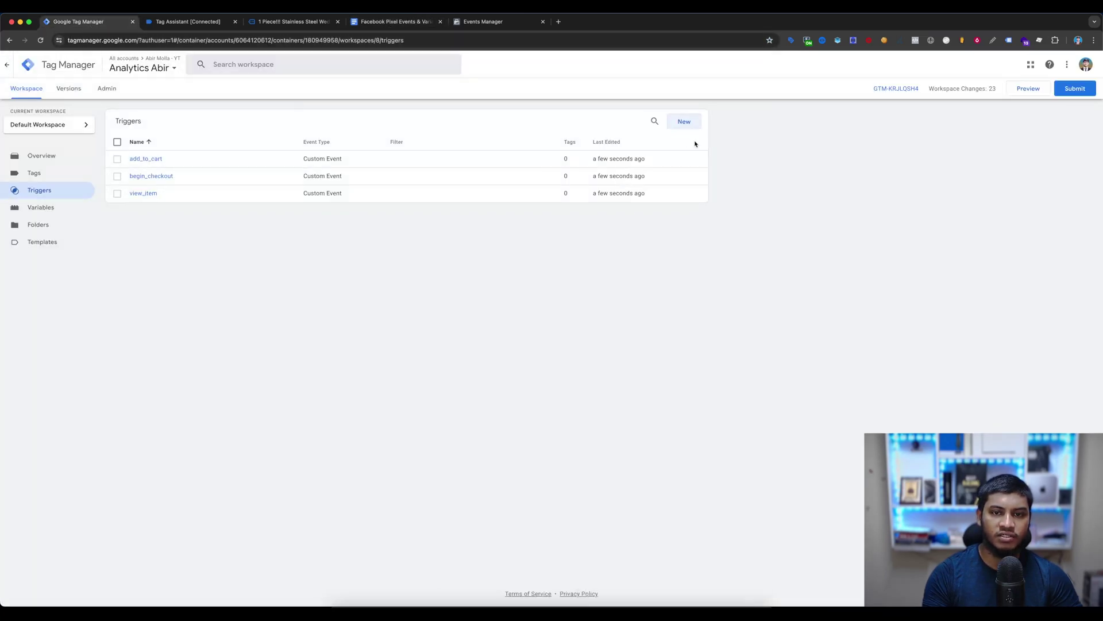
pyautogui.click(684, 122)
pyautogui.click(613, 135)
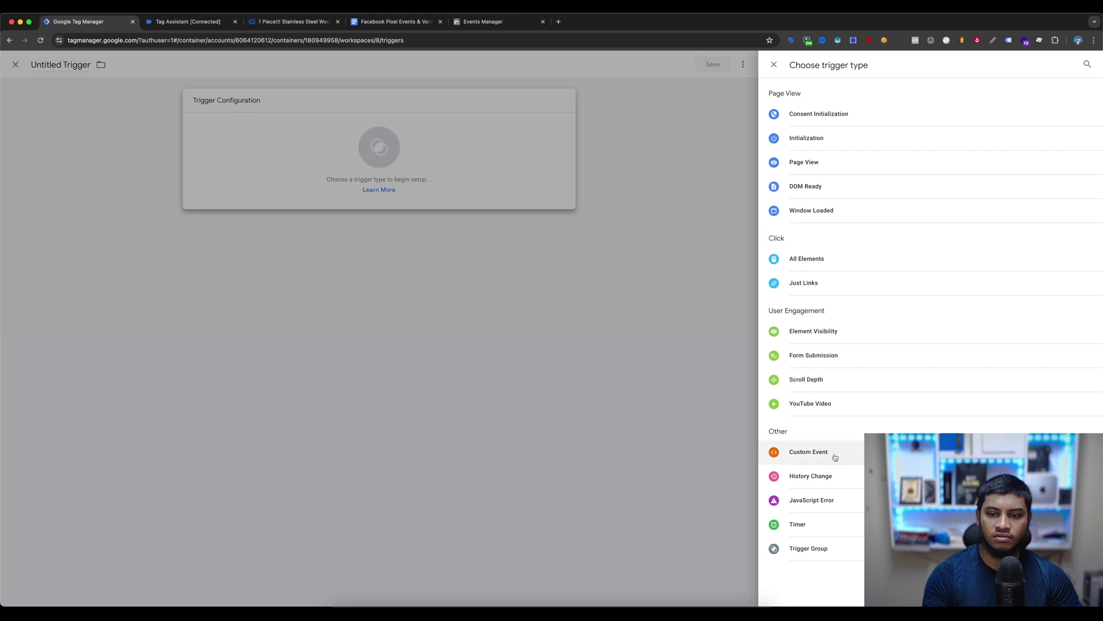
pyautogui.click(835, 457)
pyautogui.click(578, 187)
pyautogui.press('super+v')
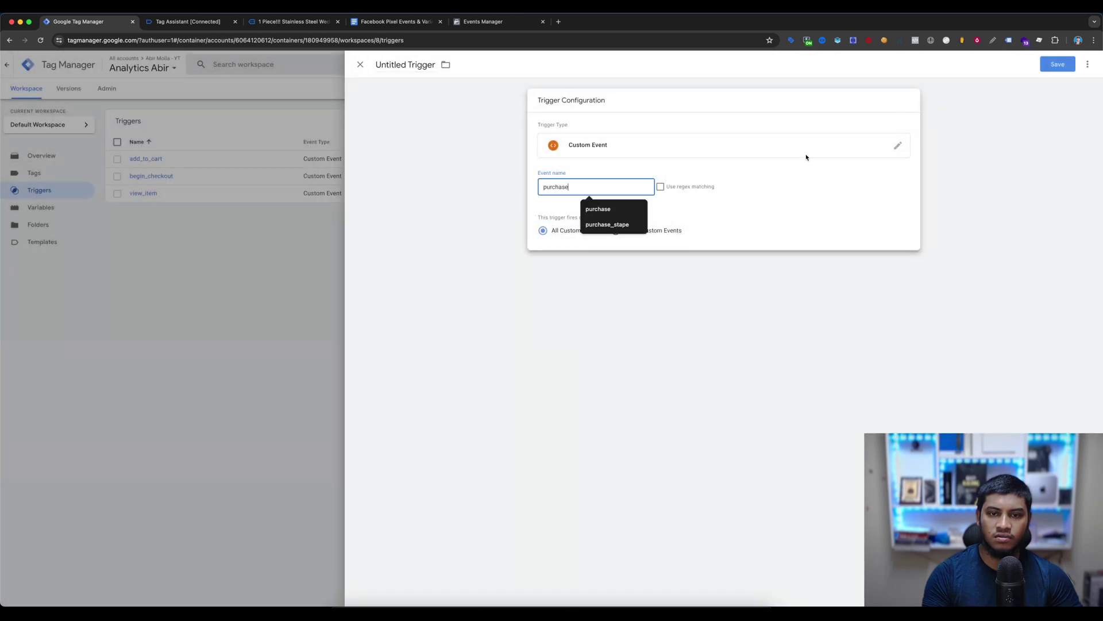
pyautogui.click(1057, 63)
pyautogui.click(625, 194)
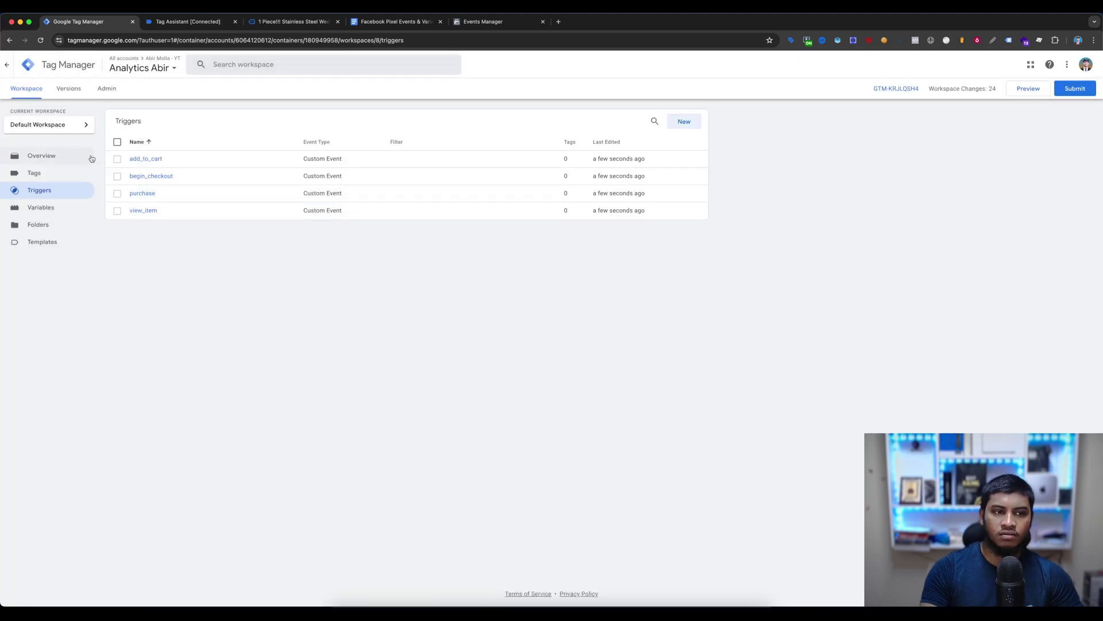
# Start a new tag in the container and set its tag type to Facebook Pixel
pyautogui.click(30, 178)
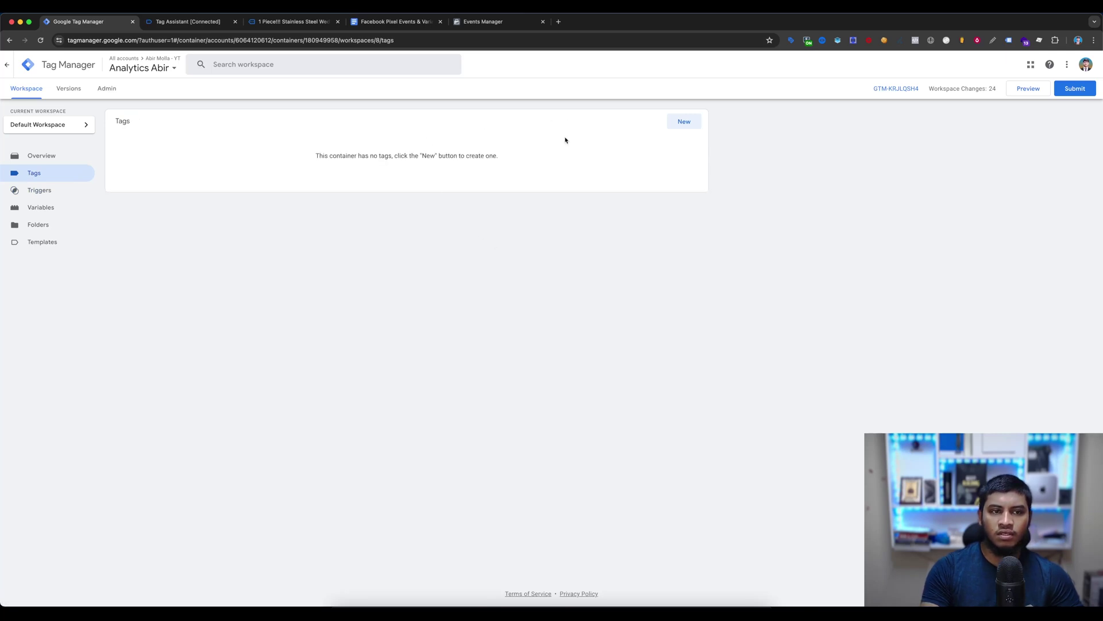
pyautogui.click(680, 122)
pyautogui.click(632, 132)
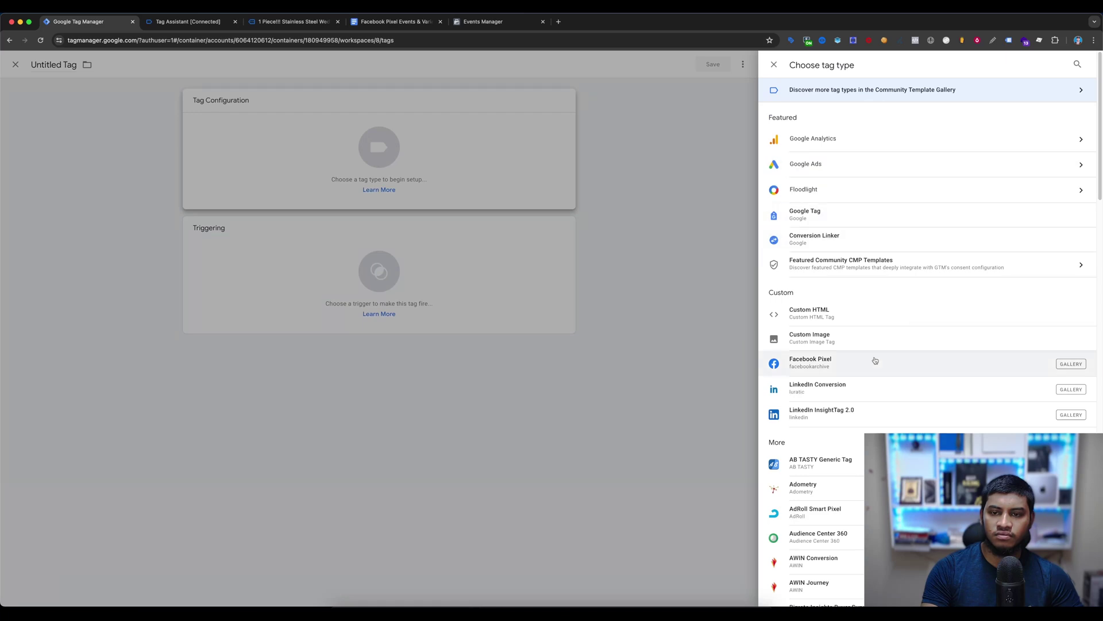
pyautogui.click(850, 364)
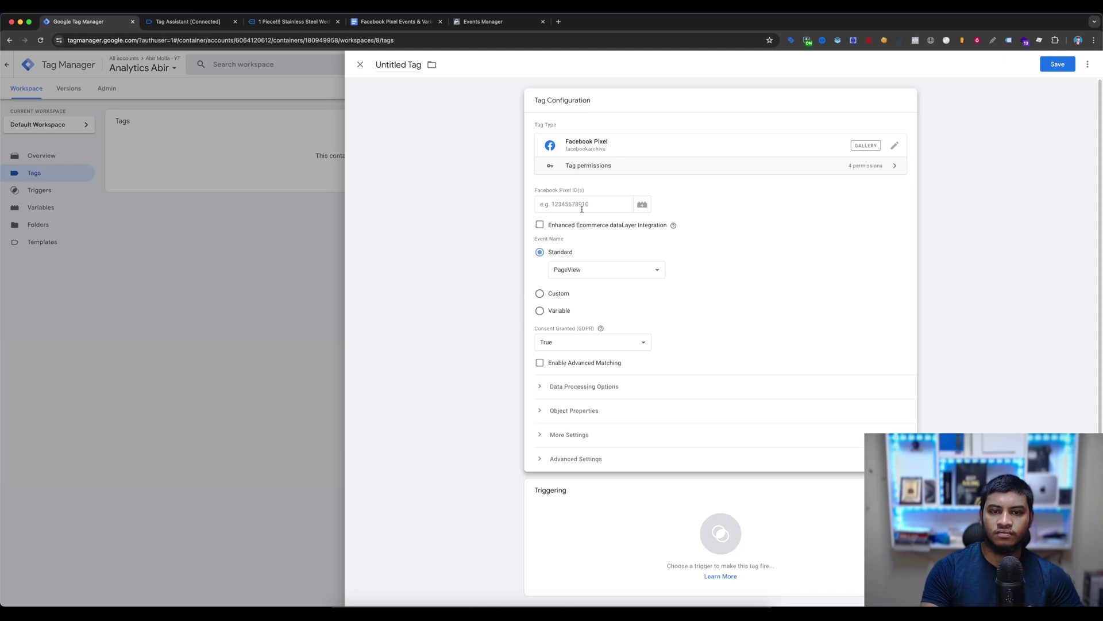
# Start a new variable of type Constant for the tag's Facebook Pixel ID
pyautogui.click(643, 206)
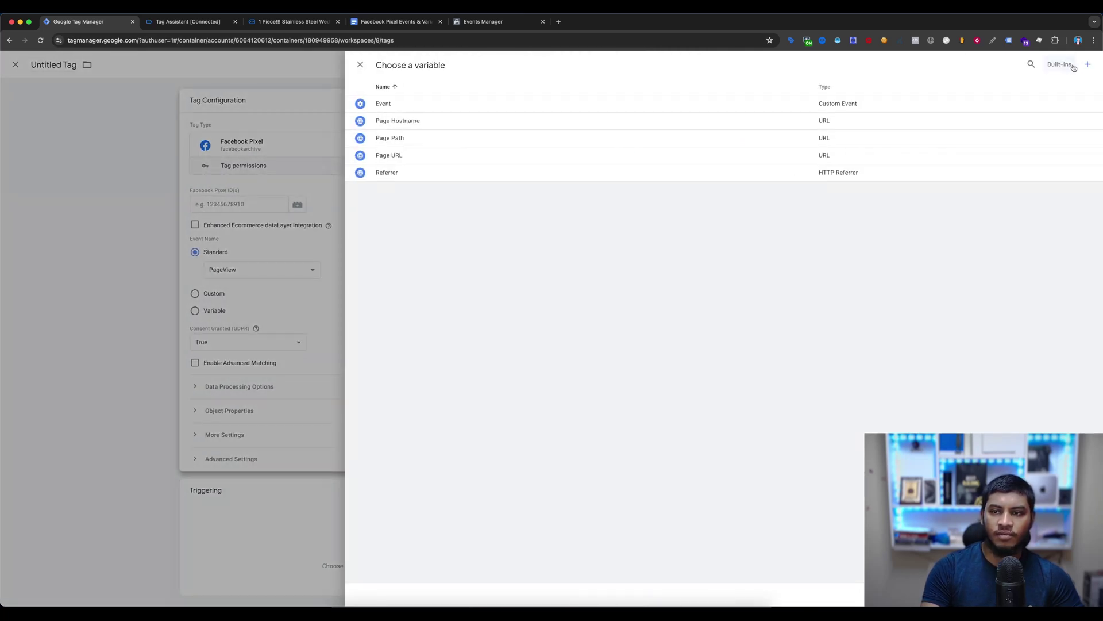
pyautogui.click(1087, 64)
pyautogui.click(697, 121)
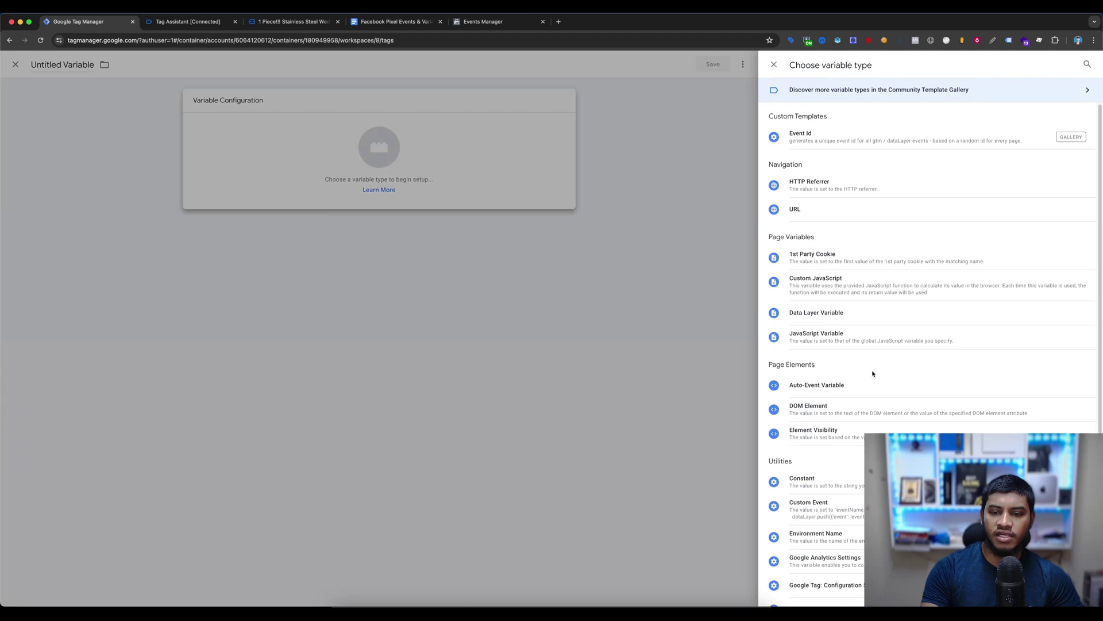
pyautogui.scroll(-3, 872, 374)
pyautogui.click(832, 404)
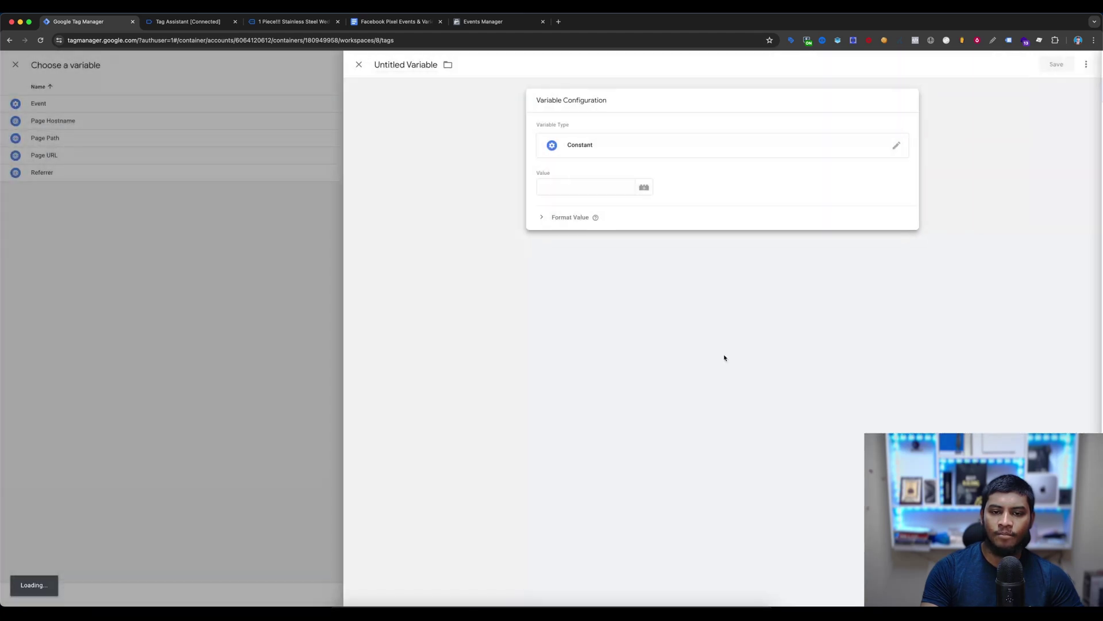
# Copy the Analytics Abir dataset ID from Events Manager's settings into the Constant variable's value and save the variable as FB - Pixel ID
pyautogui.click(483, 21)
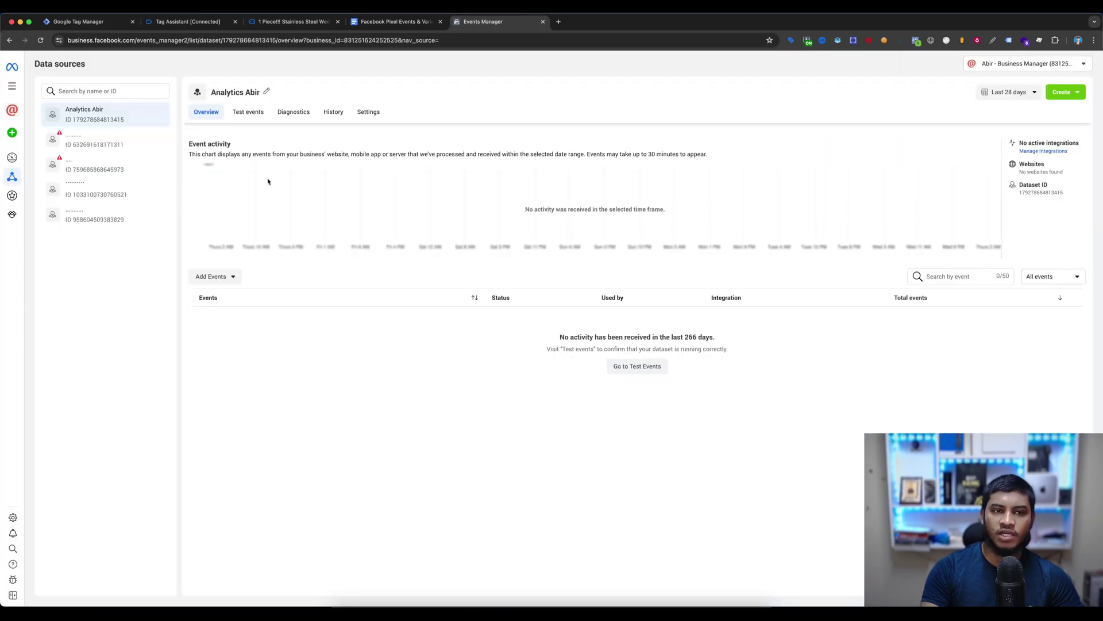
pyautogui.click(376, 115)
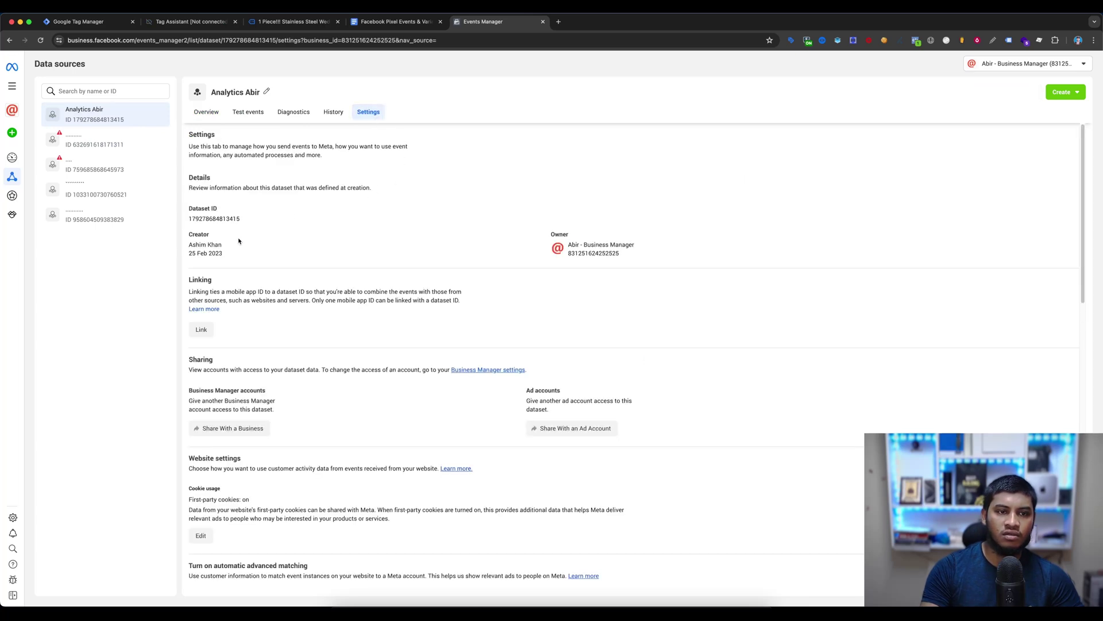
pyautogui.click(208, 220)
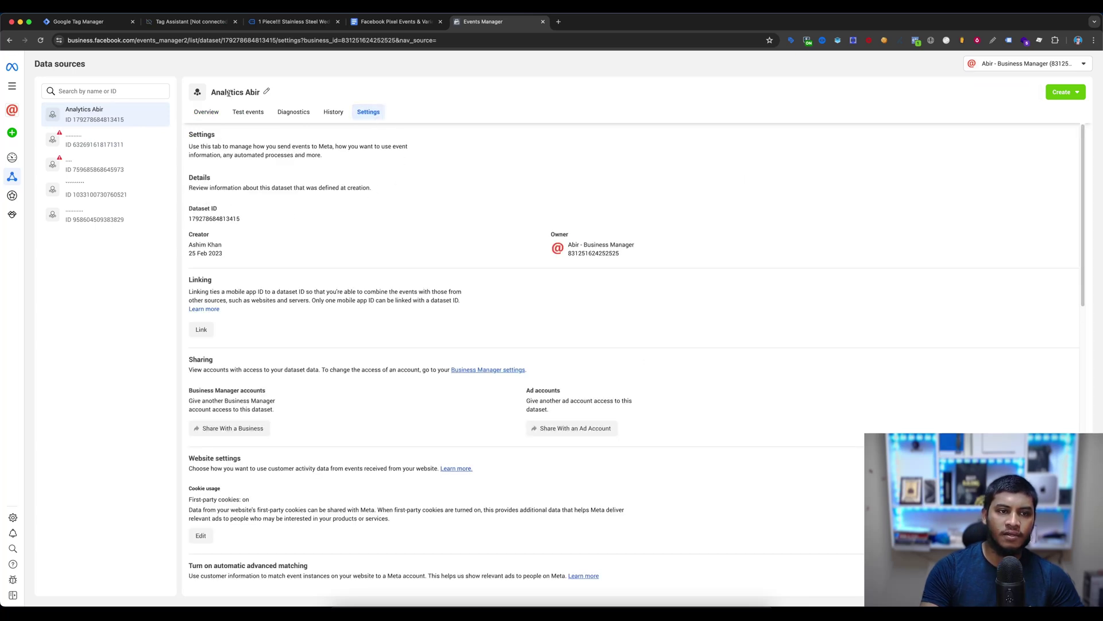
pyautogui.click(75, 26)
pyautogui.click(539, 187)
pyautogui.press('super+v')
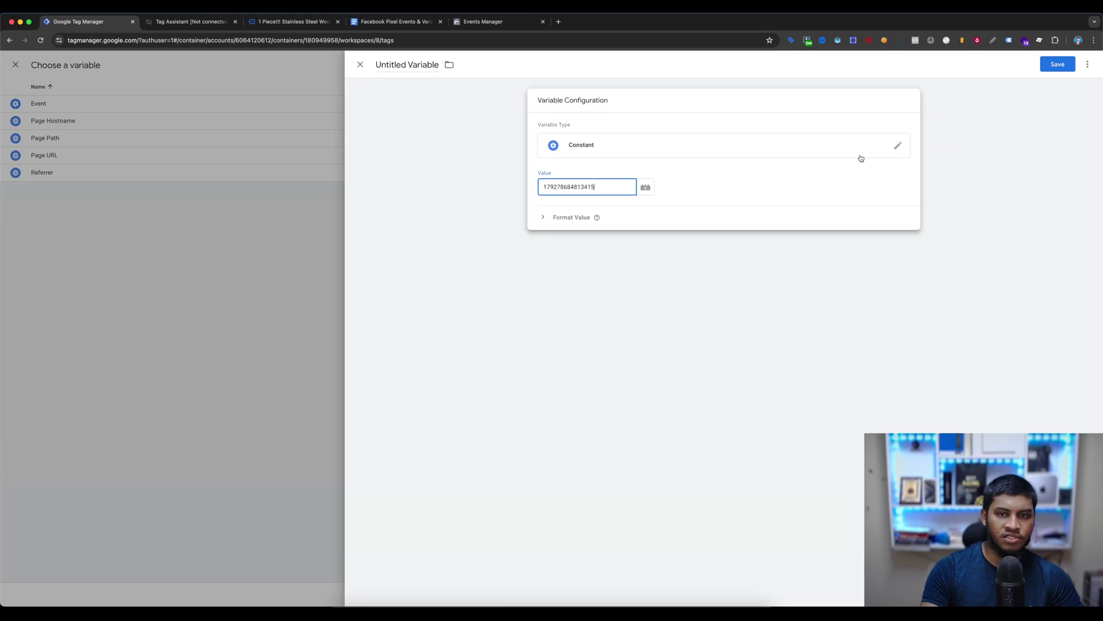
pyautogui.click(1044, 67)
pyautogui.write('FB - Pixel ID')
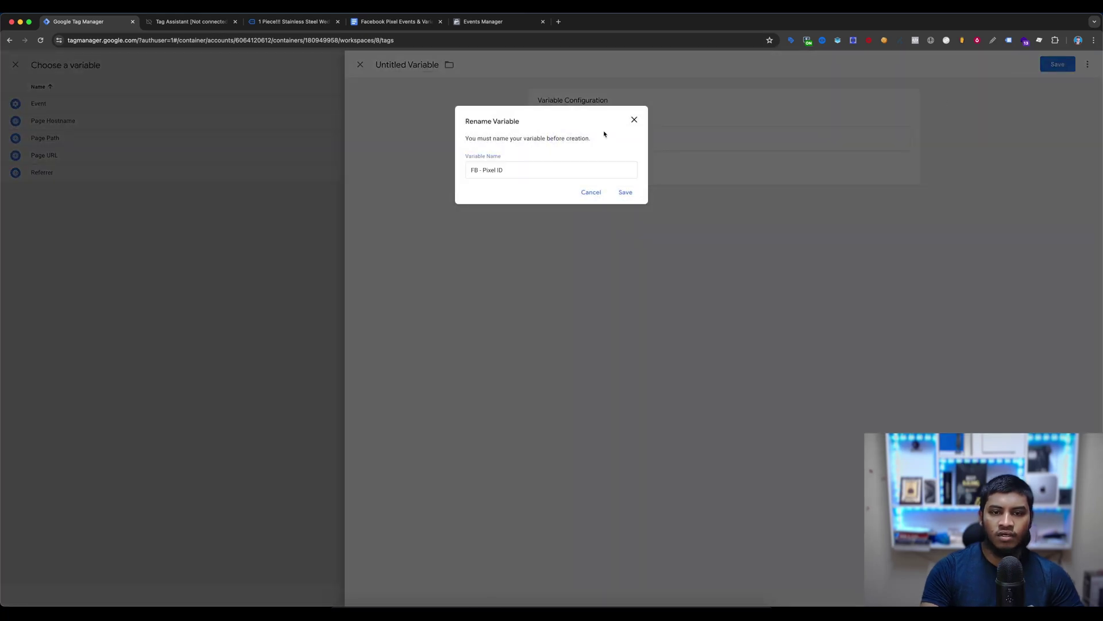
pyautogui.click(623, 192)
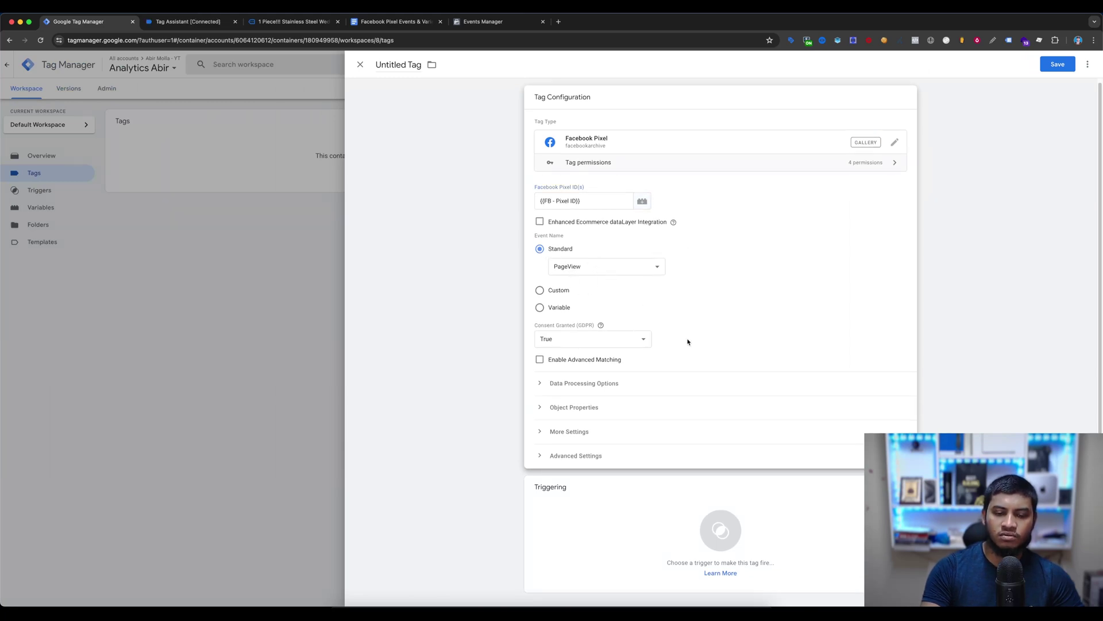
# Assign the All Pages trigger to the PageView tag and save it as Facebook Pixel - All Pages
pyautogui.click(597, 530)
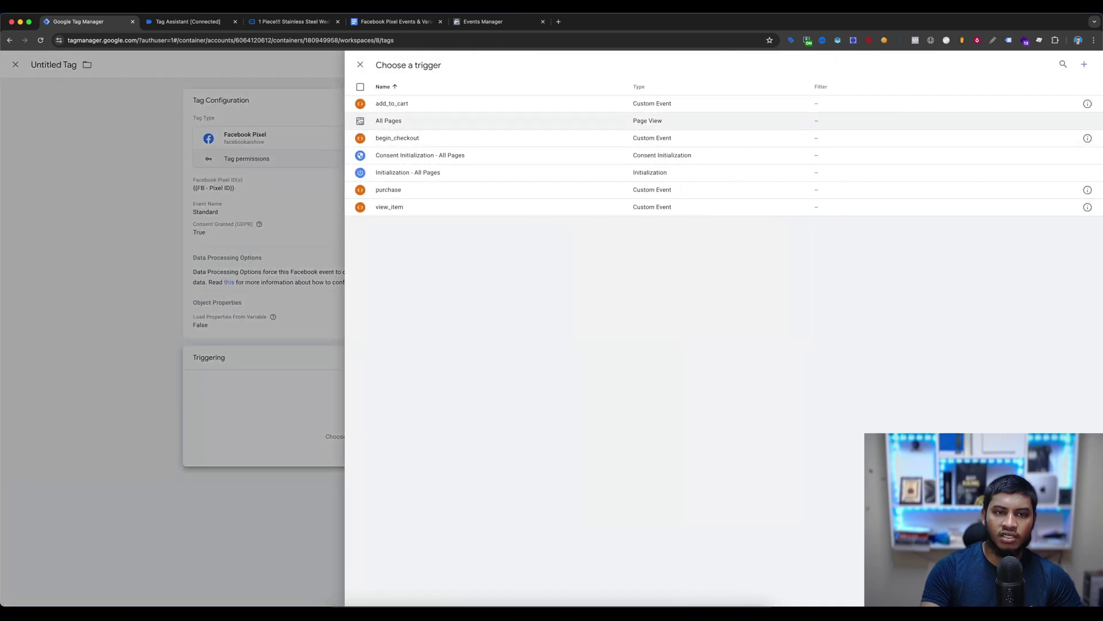
pyautogui.click(406, 121)
pyautogui.click(1058, 64)
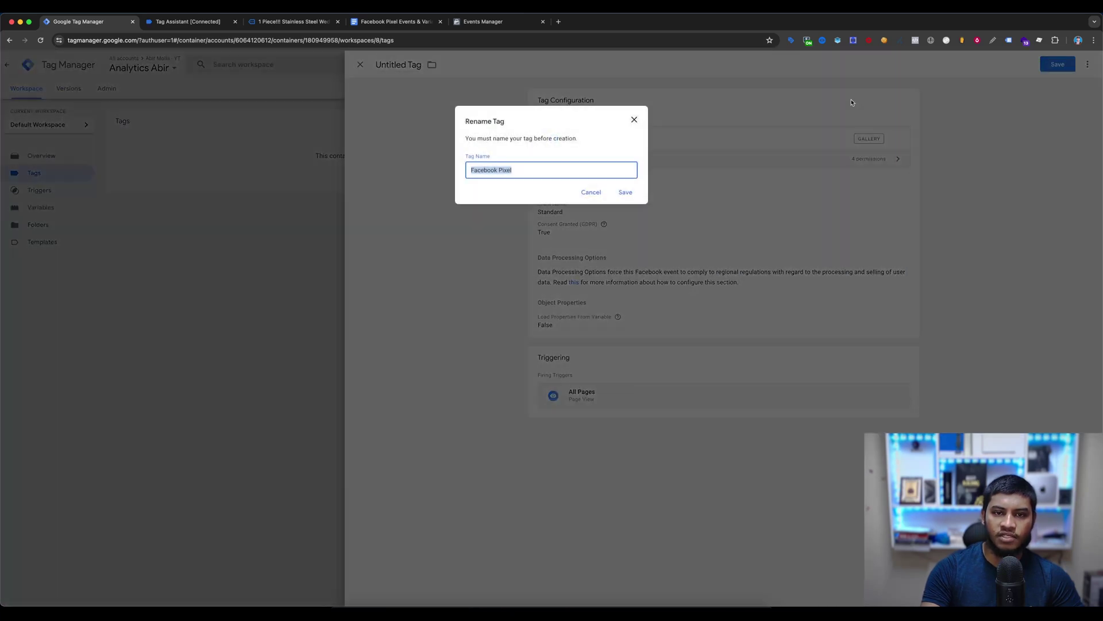
pyautogui.click(551, 171)
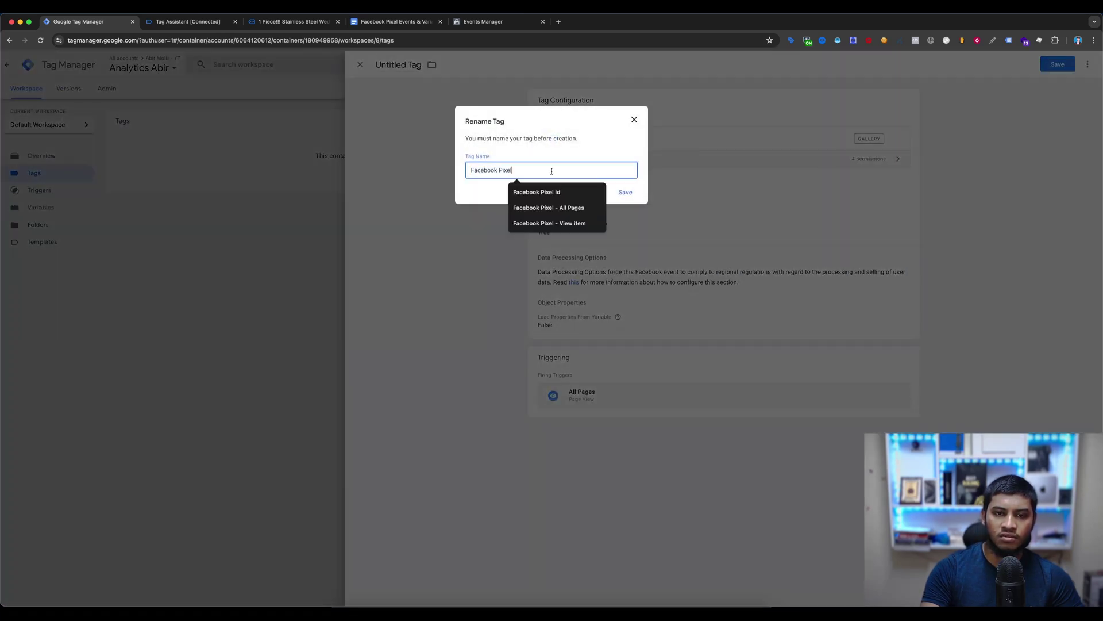
pyautogui.click(561, 207)
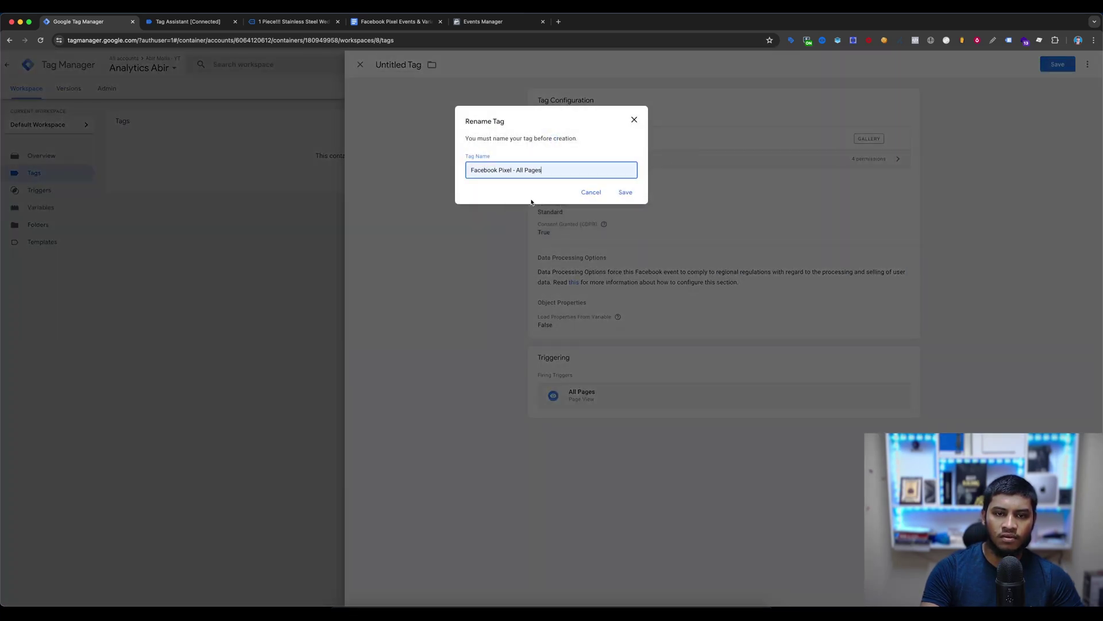
pyautogui.click(626, 192)
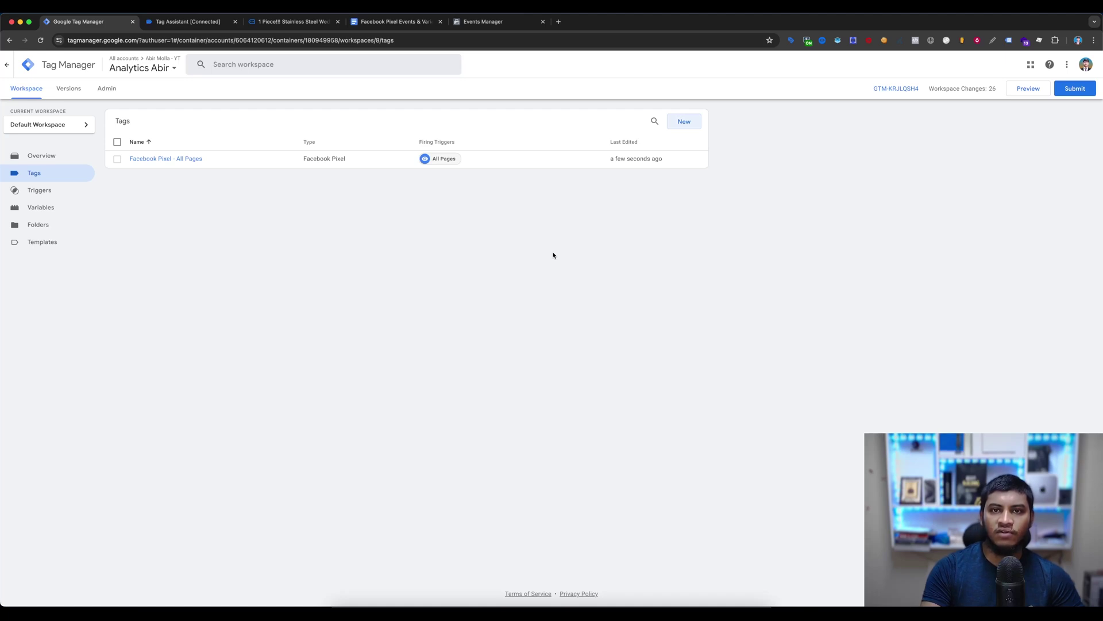
# Start another Facebook Pixel tag with {{FB - Pixel ID}} as its pixel ID and ViewContent as its standard event
pyautogui.click(687, 122)
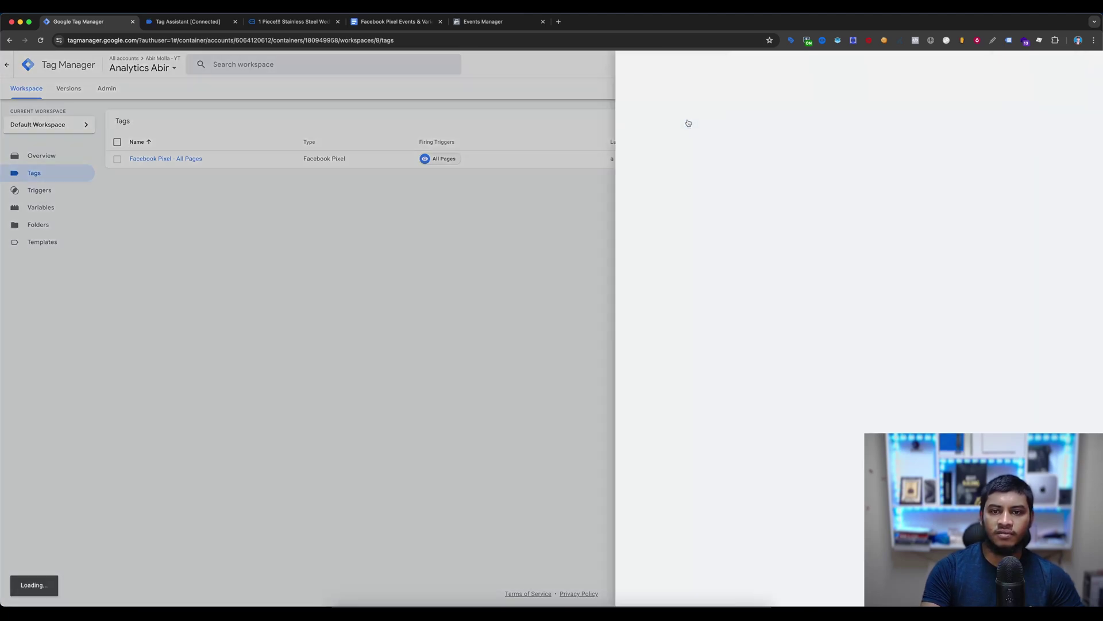
pyautogui.click(649, 155)
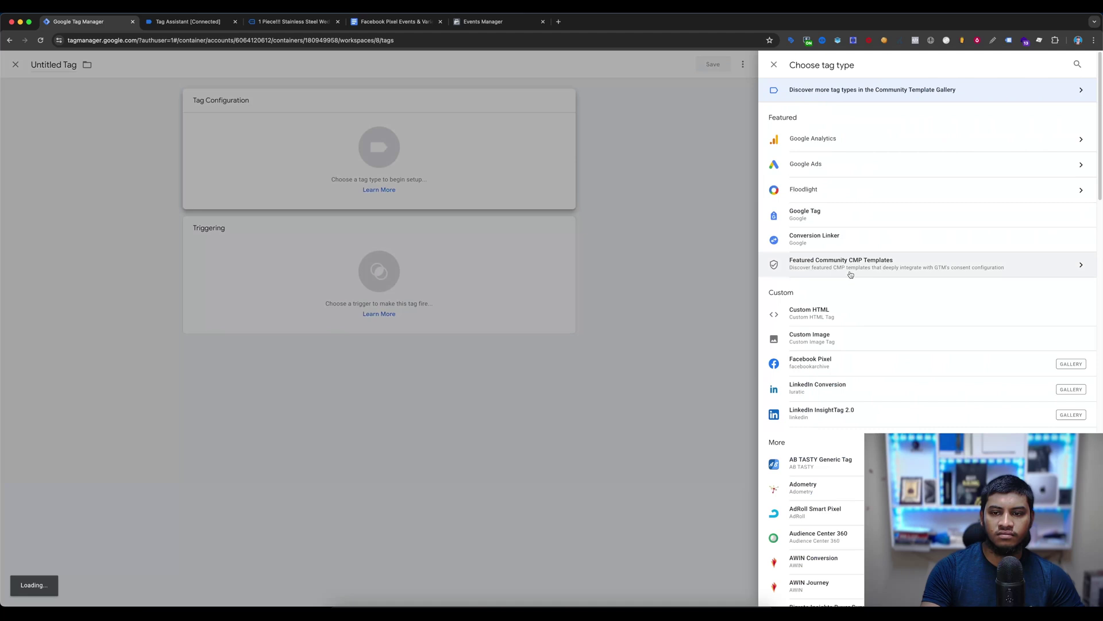
pyautogui.click(822, 363)
pyautogui.click(585, 207)
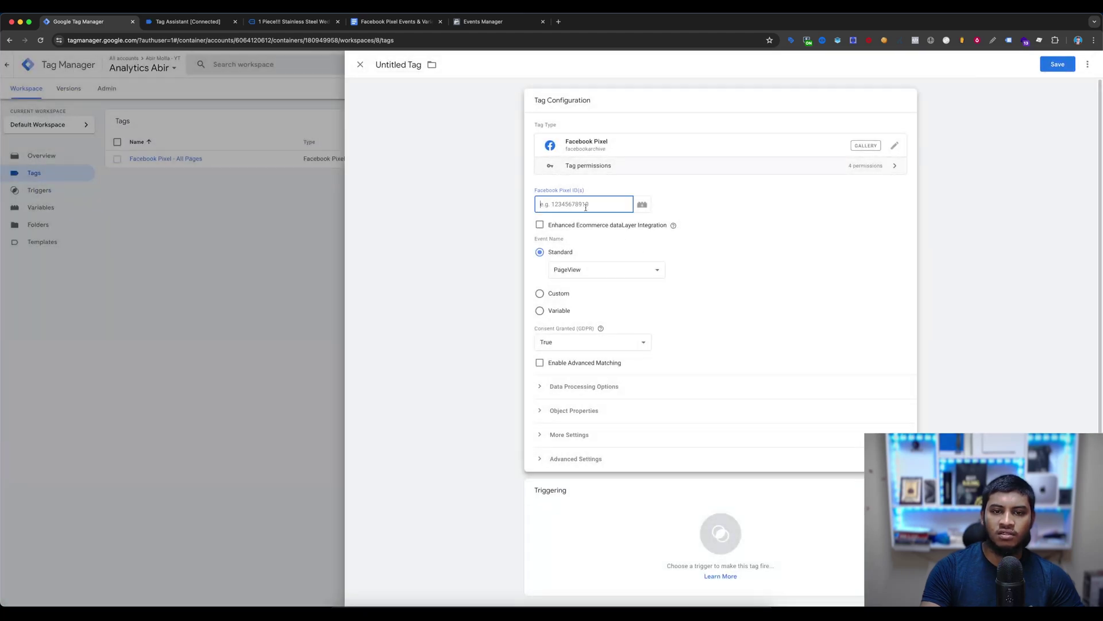
pyautogui.write('{{pix')
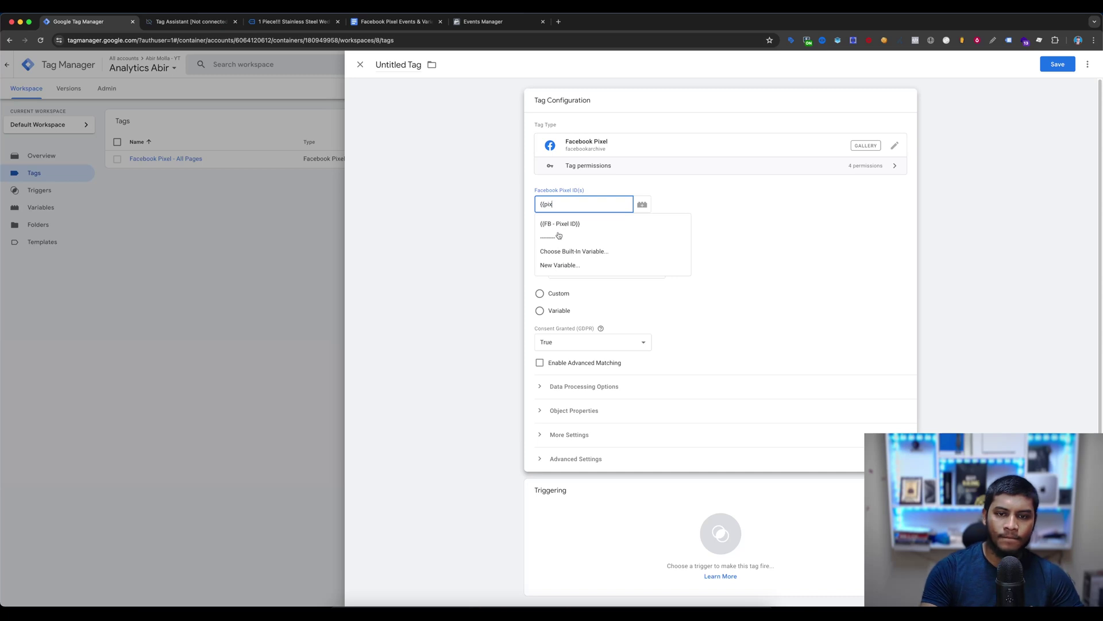
pyautogui.click(563, 224)
pyautogui.click(592, 272)
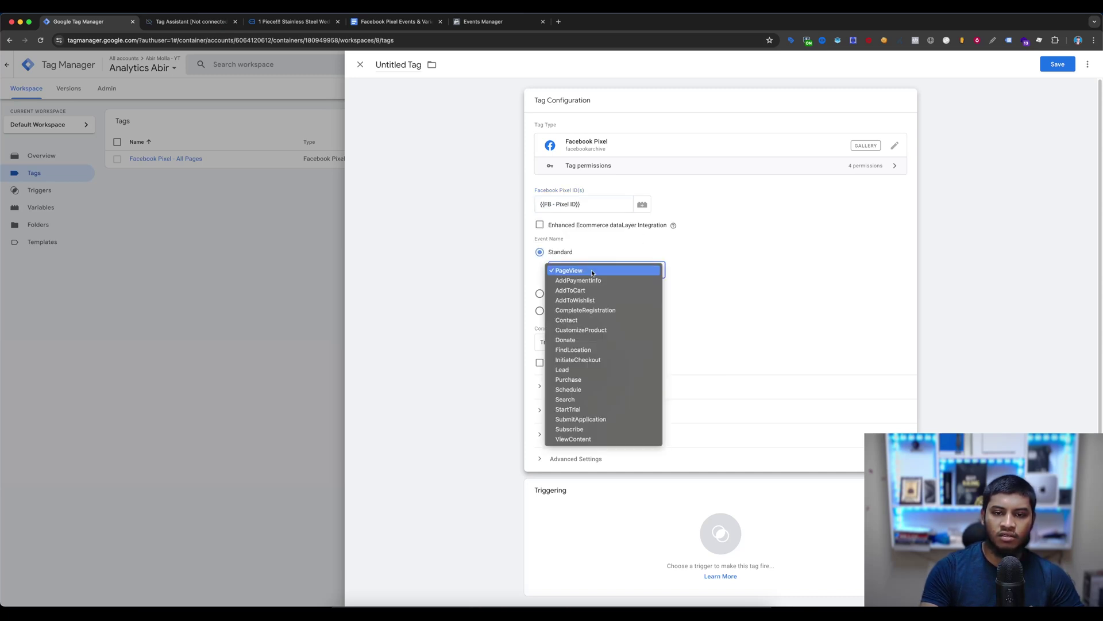
pyautogui.click(586, 440)
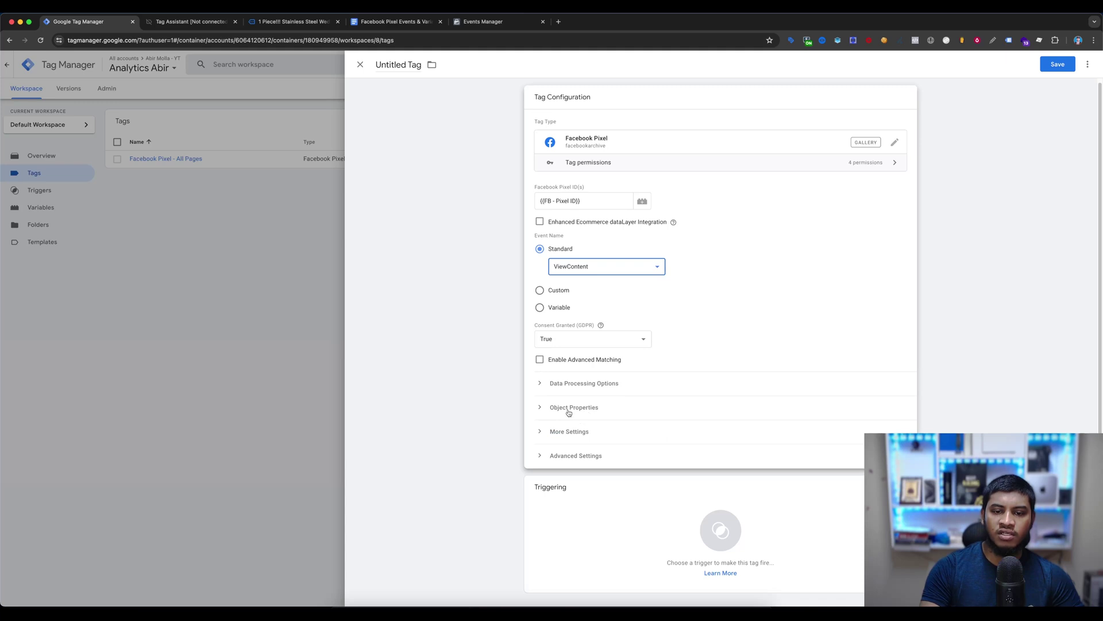
# Add four empty property rows under the ViewContent tag's Object Properties
pyautogui.click(589, 409)
pyautogui.scroll(-1, 683, 347)
pyautogui.scroll(-2, 682, 347)
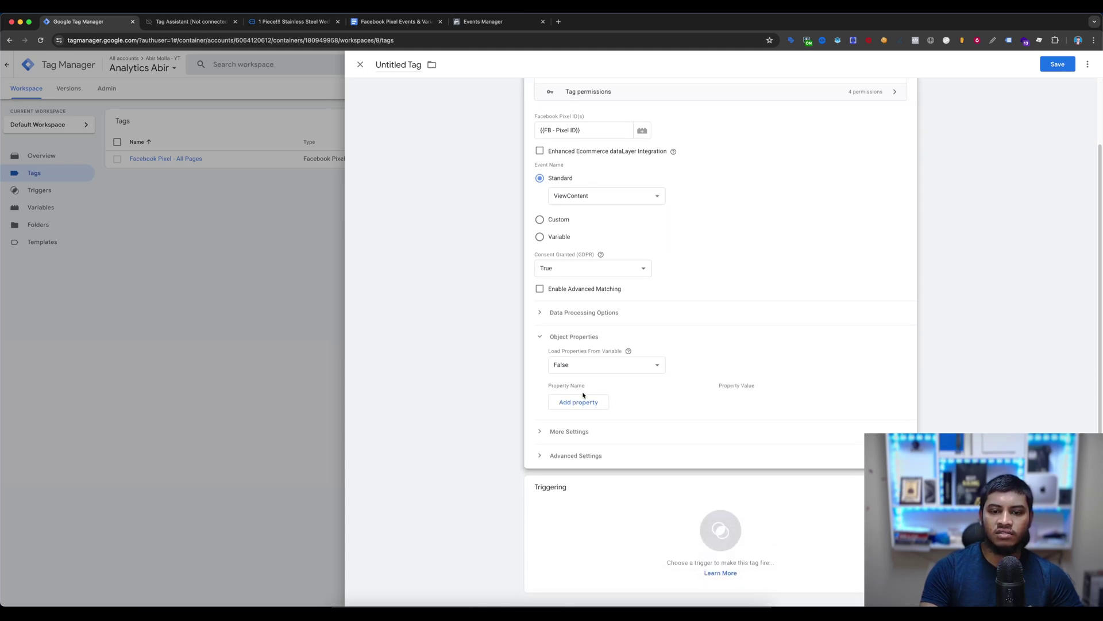
pyautogui.click(579, 400)
pyautogui.click(578, 421)
pyautogui.click(581, 442)
pyautogui.scroll(-2, 594, 403)
pyautogui.scroll(-1, 594, 403)
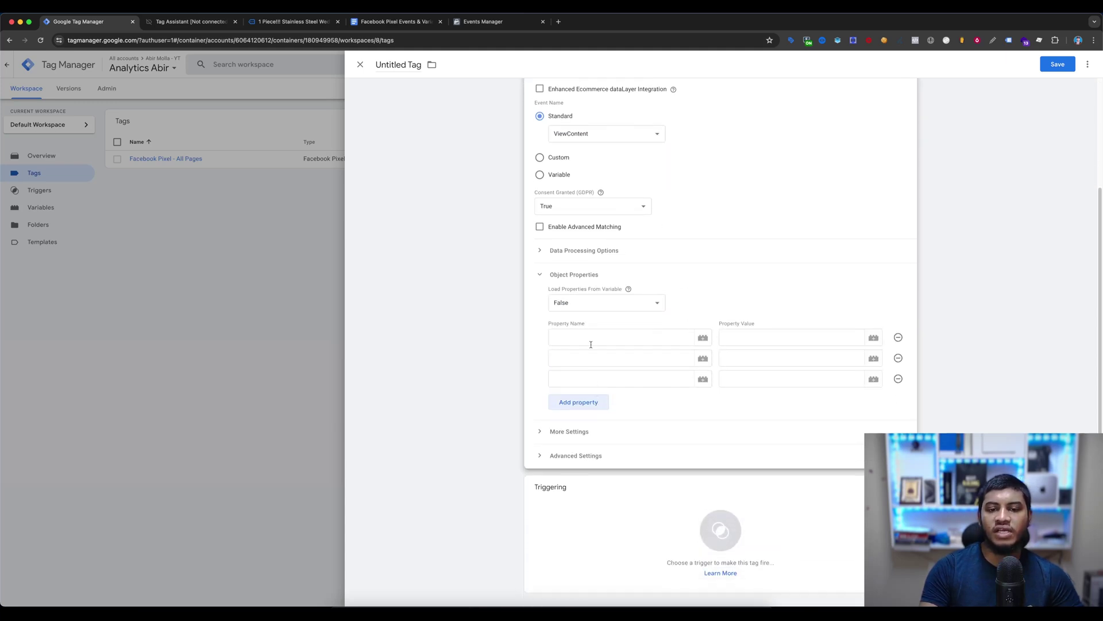
pyautogui.click(580, 400)
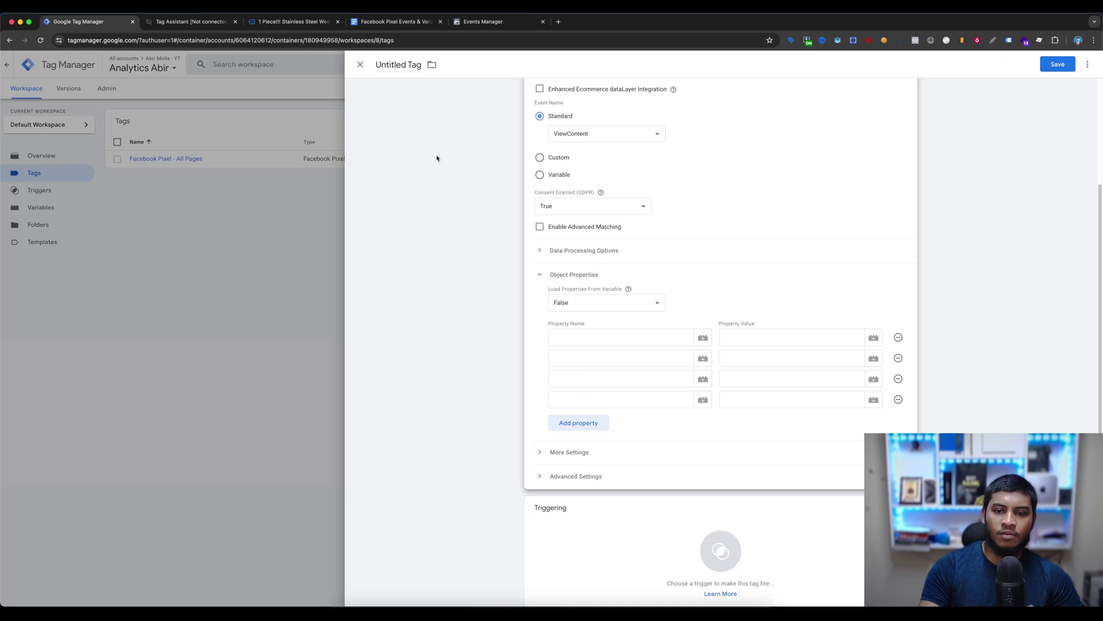
# Look up the ViewContent event's object properties in the Meta Pixel reference on Meta for Developers
pyautogui.click(395, 21)
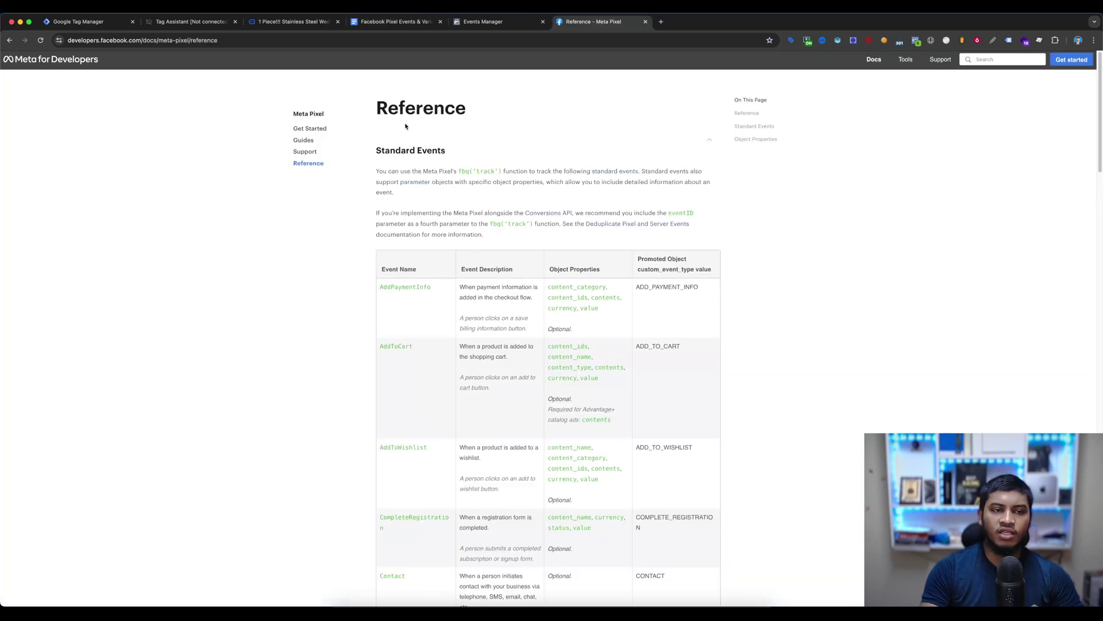
pyautogui.scroll(-10, 228, 213)
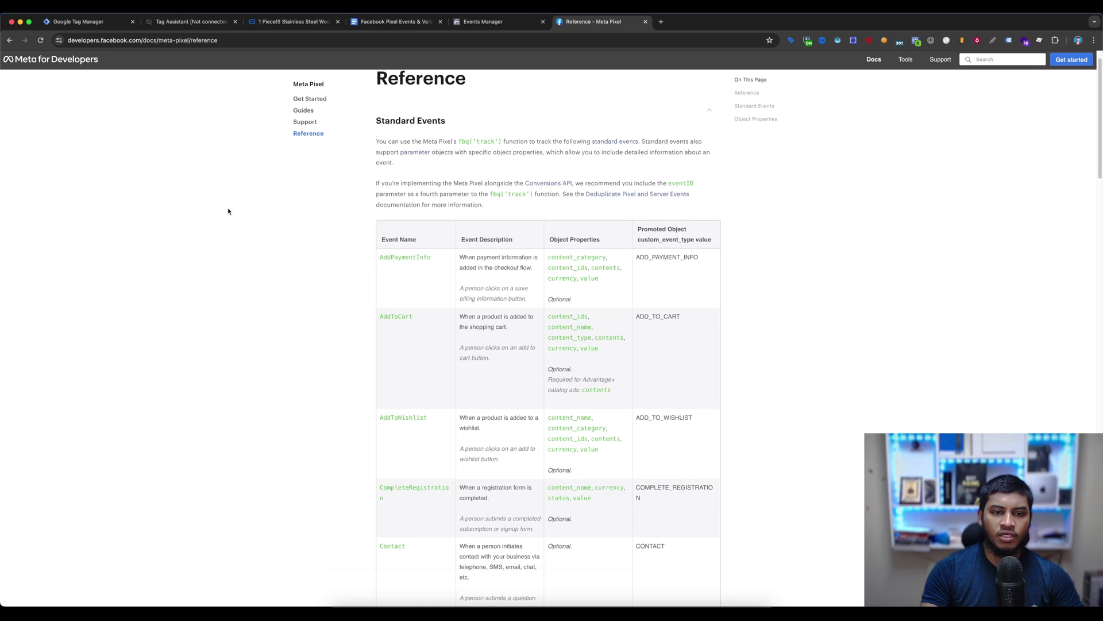
pyautogui.scroll(-14, 227, 209)
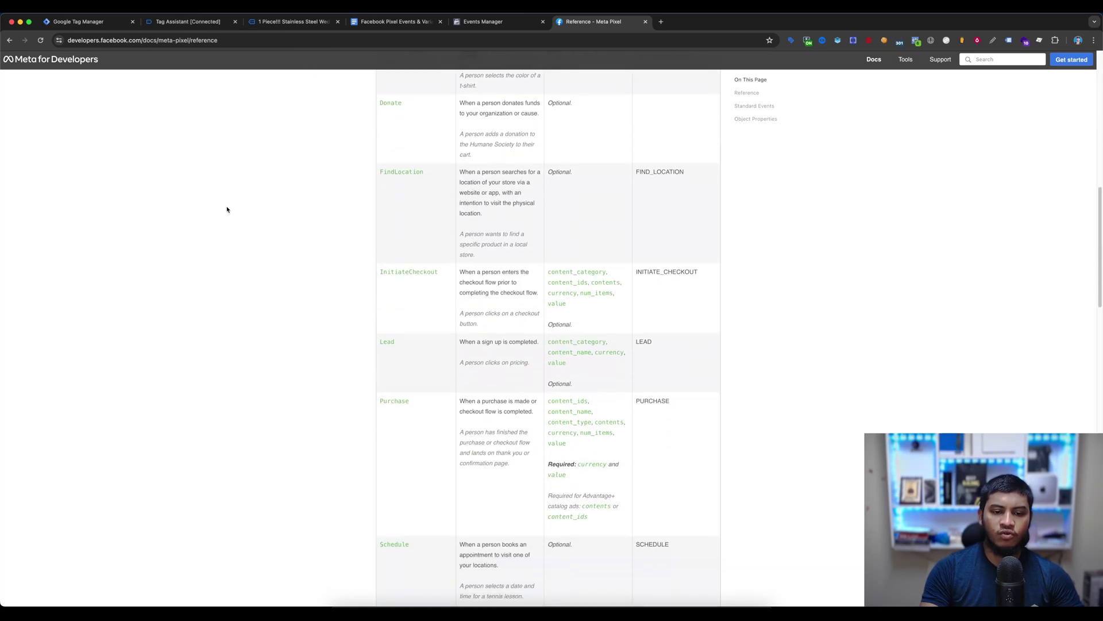
pyautogui.scroll(-2, 456, 351)
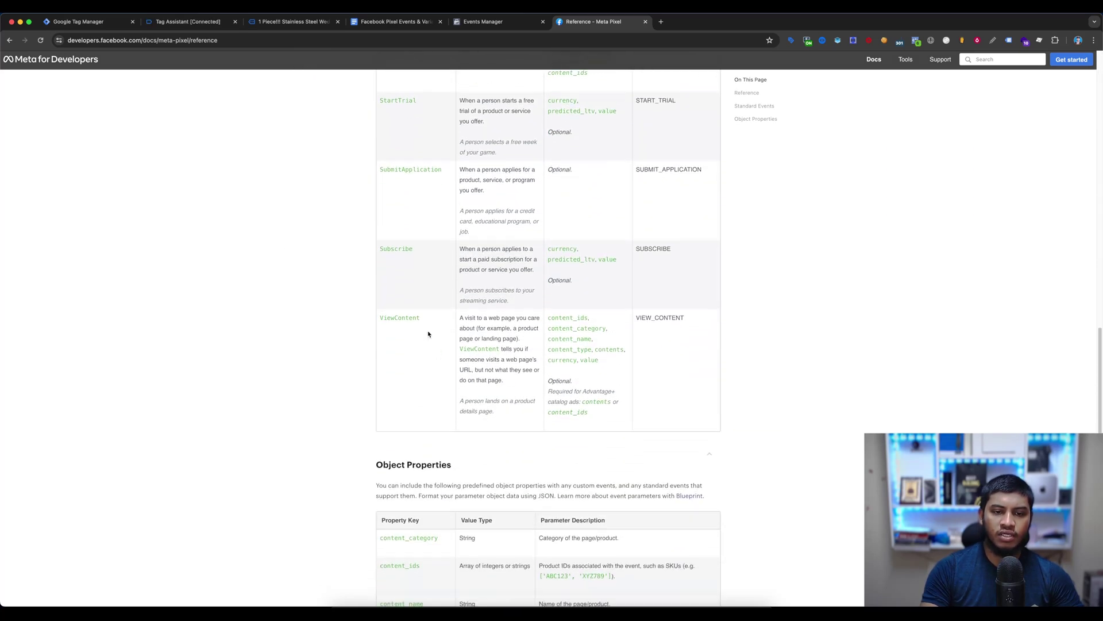
# Compare ViewContent's object properties in the Meta Pixel reference with its parameter list in the Facebook Pixel Events & Variable Lists document
pyautogui.moveTo(388, 315); pyautogui.dragTo(412, 317)
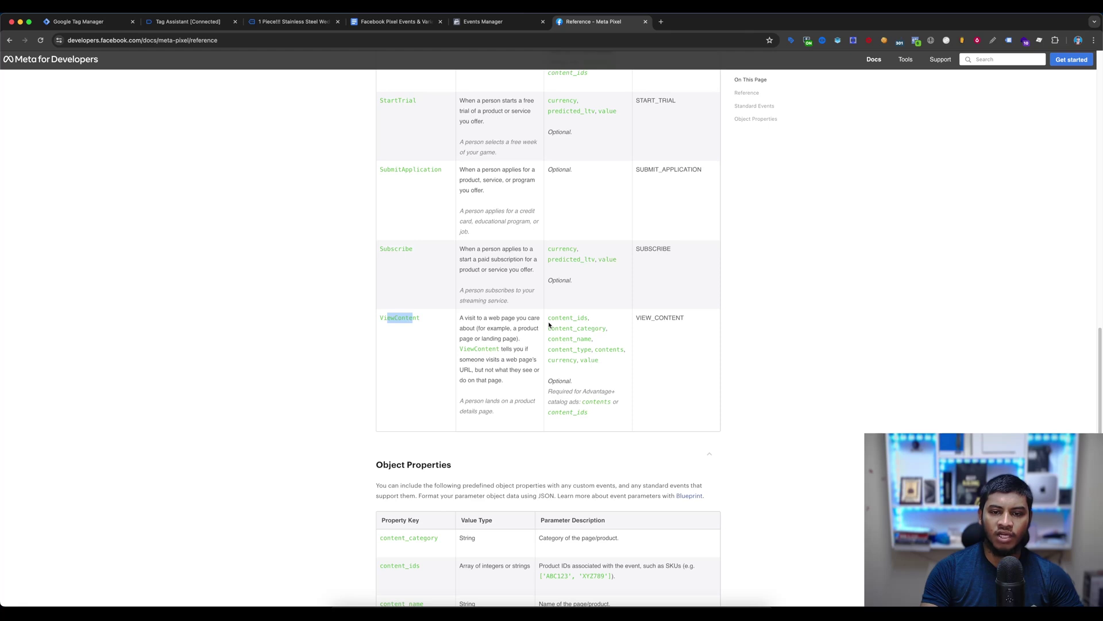
pyautogui.moveTo(549, 319); pyautogui.dragTo(605, 361)
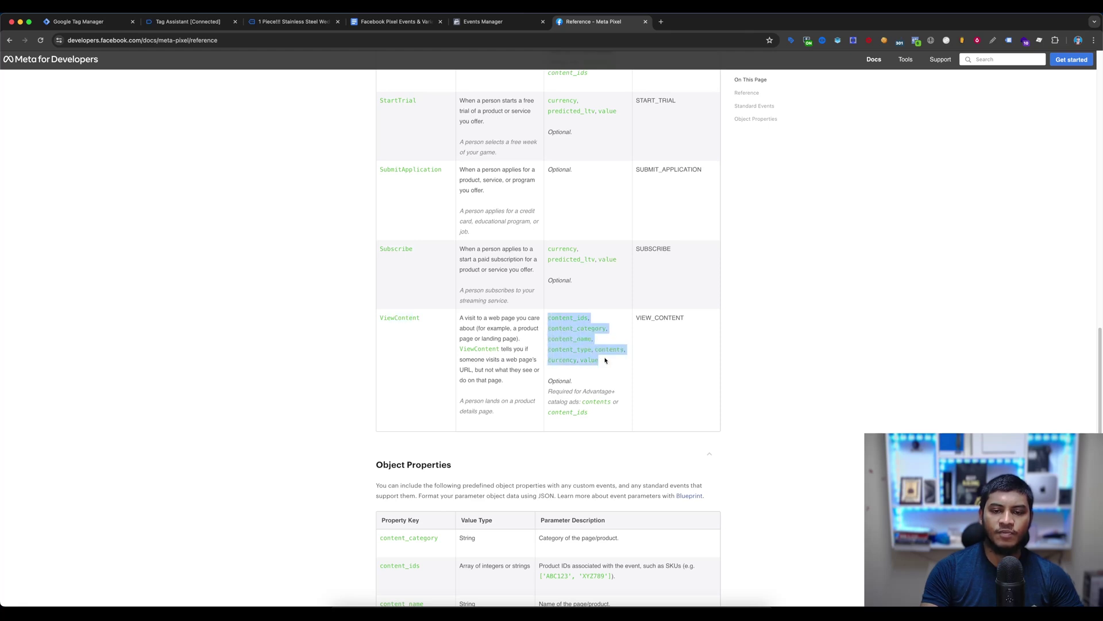
pyautogui.click(79, 21)
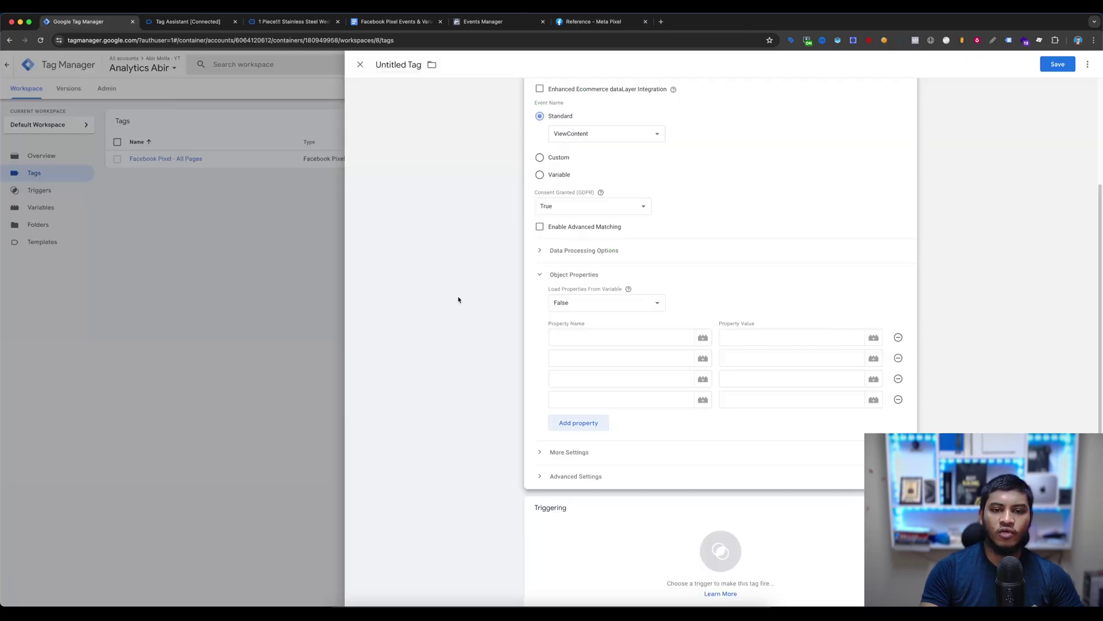
pyautogui.click(606, 343)
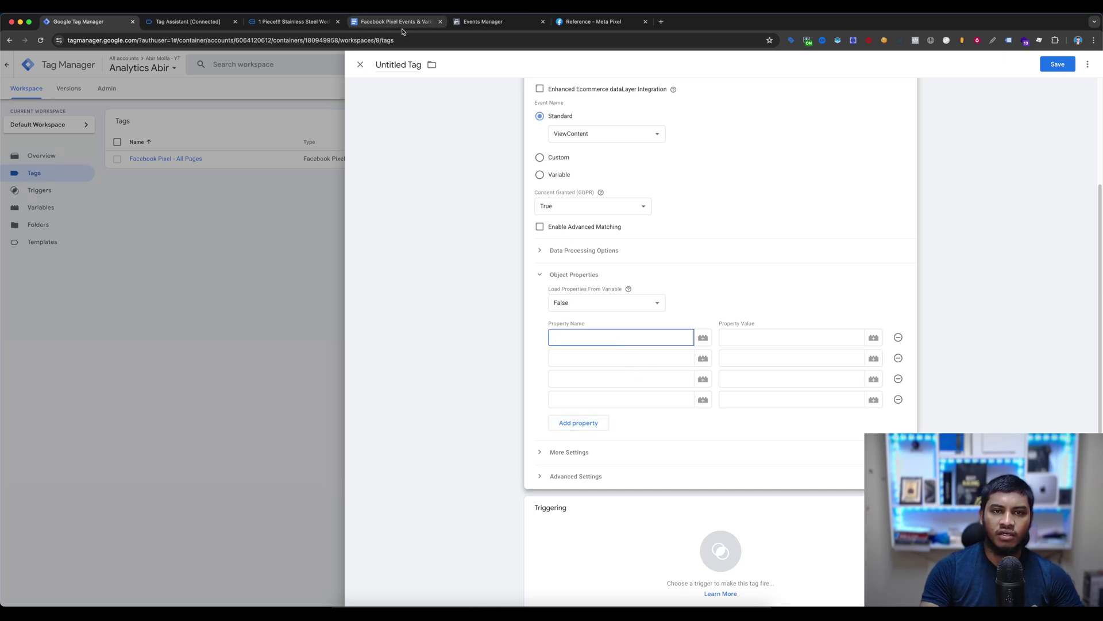
pyautogui.click(592, 22)
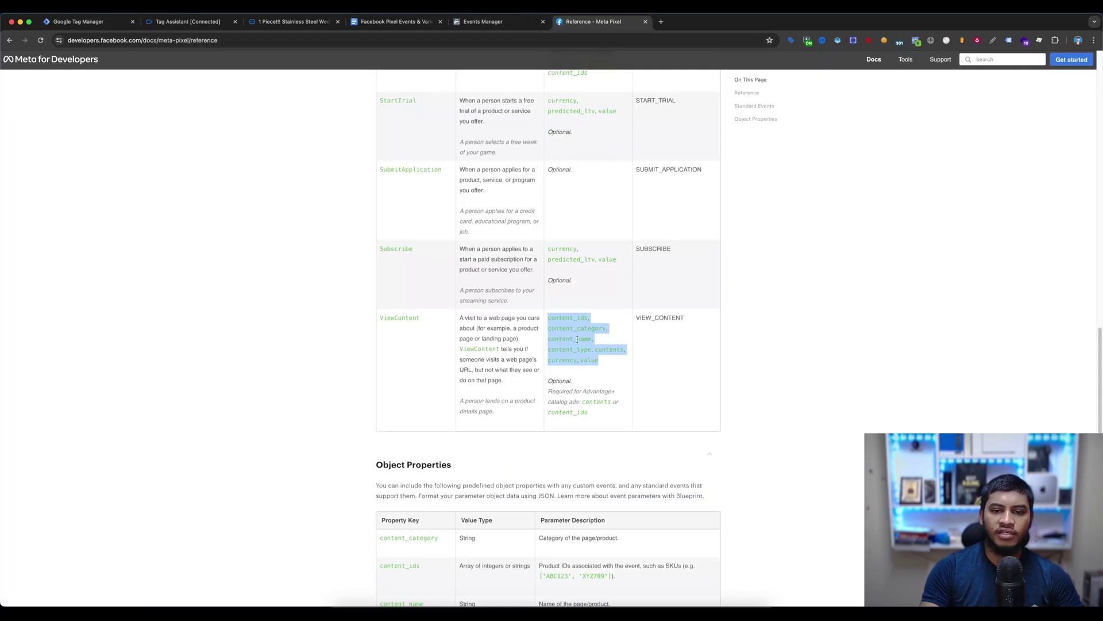
pyautogui.click(393, 25)
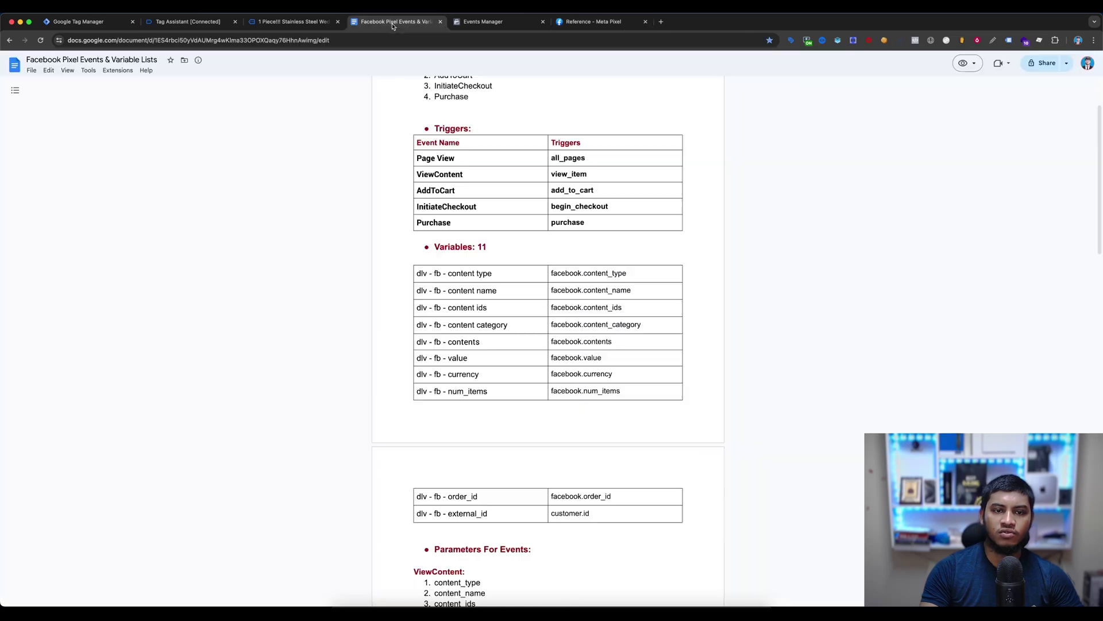
pyautogui.scroll(-10, 440, 314)
pyautogui.scroll(5, 575, 291)
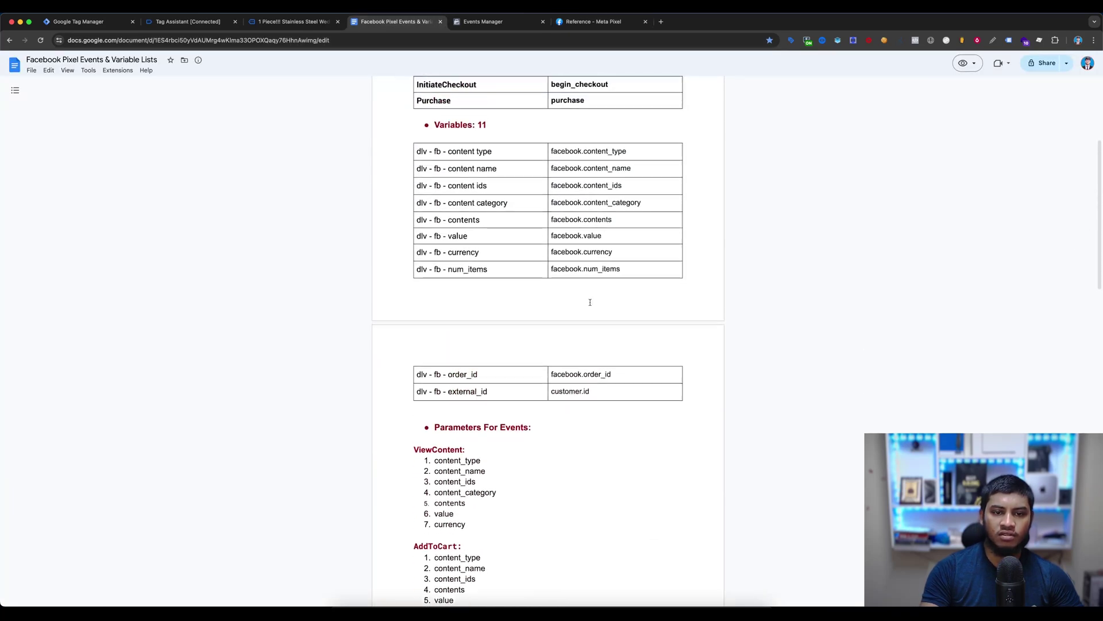
pyautogui.scroll(-3, 498, 324)
pyautogui.scroll(-1, 498, 324)
pyautogui.moveTo(414, 278); pyautogui.dragTo(466, 278)
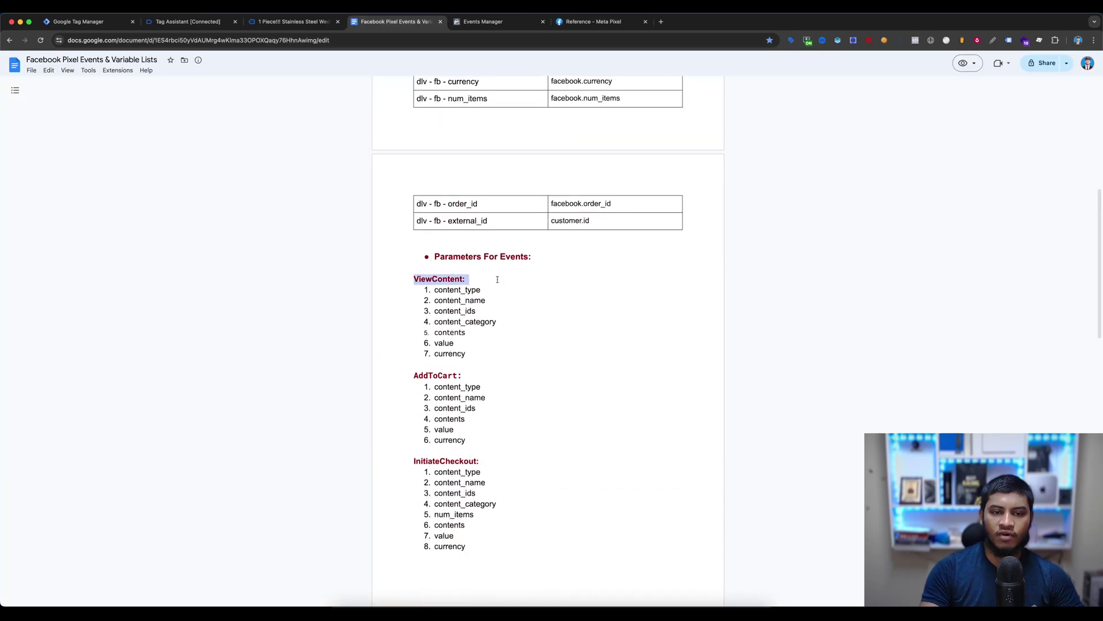
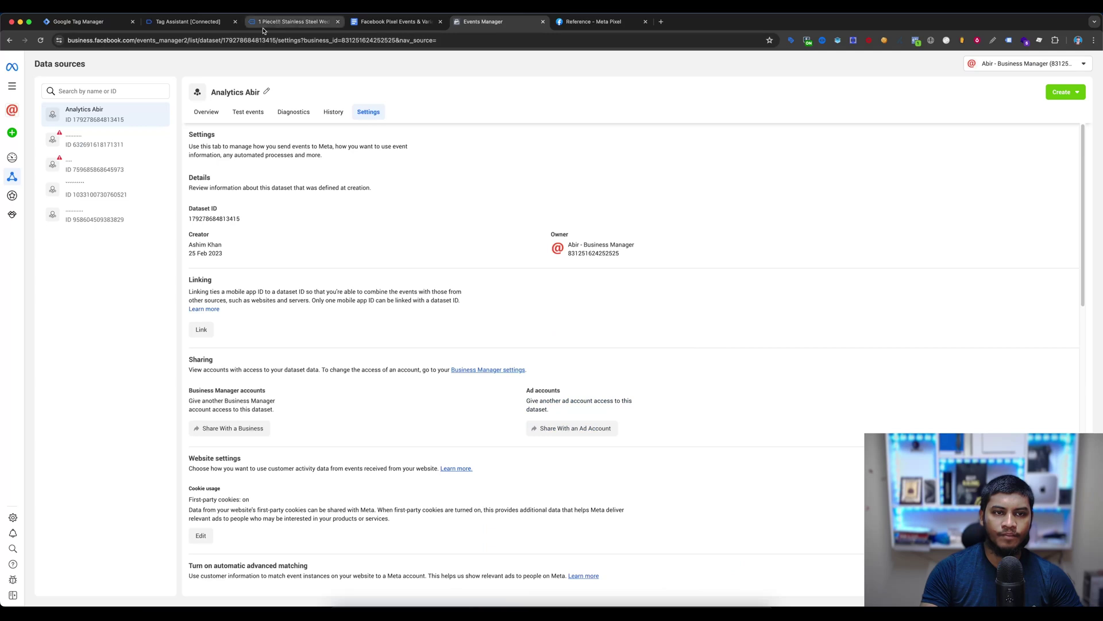
# Copy content_name from the document's ViewContent parameters into the second property name of the ViewContent tag in Google Tag Manager
pyautogui.click(395, 21)
pyautogui.click(443, 301)
pyautogui.doubleClick(443, 301)
pyautogui.press('super+c')
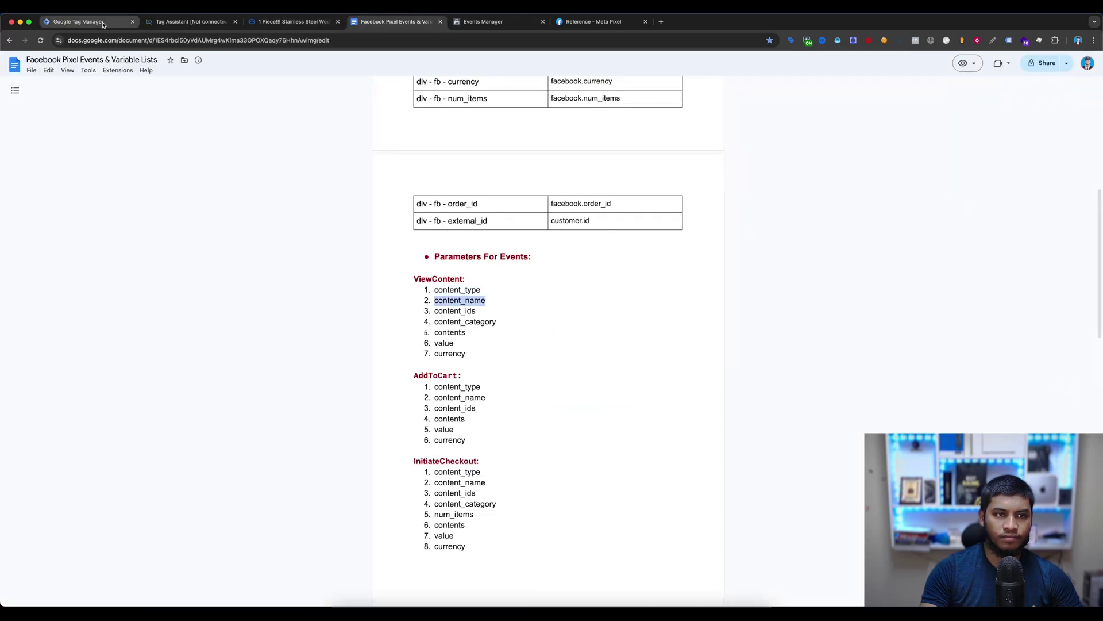
pyautogui.click(78, 21)
pyautogui.click(574, 357)
pyautogui.press('super+v')
# Copy content_ids from the document's ViewContent parameters into the tag's third property name
pyautogui.click(395, 21)
pyautogui.doubleClick(454, 311)
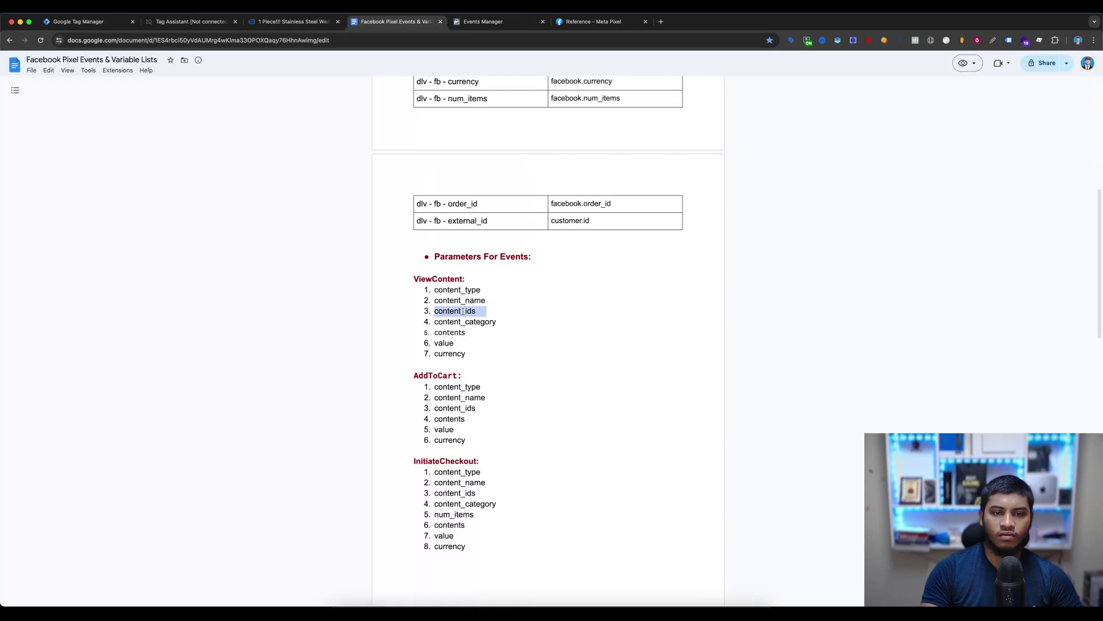
pyautogui.press('super+c')
pyautogui.click(83, 21)
pyautogui.click(580, 382)
pyautogui.press('super+v')
# Copy content_category from the document's ViewContent parameters into the tag's fourth property name
pyautogui.click(395, 21)
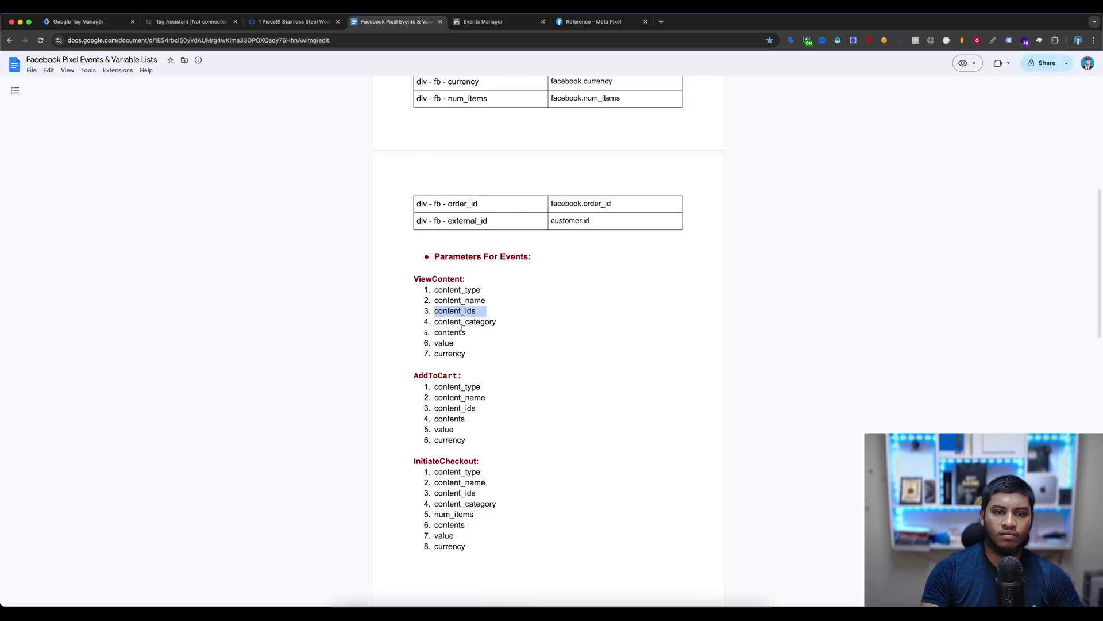
pyautogui.doubleClick(460, 320)
pyautogui.press('super+c')
pyautogui.click(84, 21)
pyautogui.click(574, 399)
pyautogui.press('super+v')
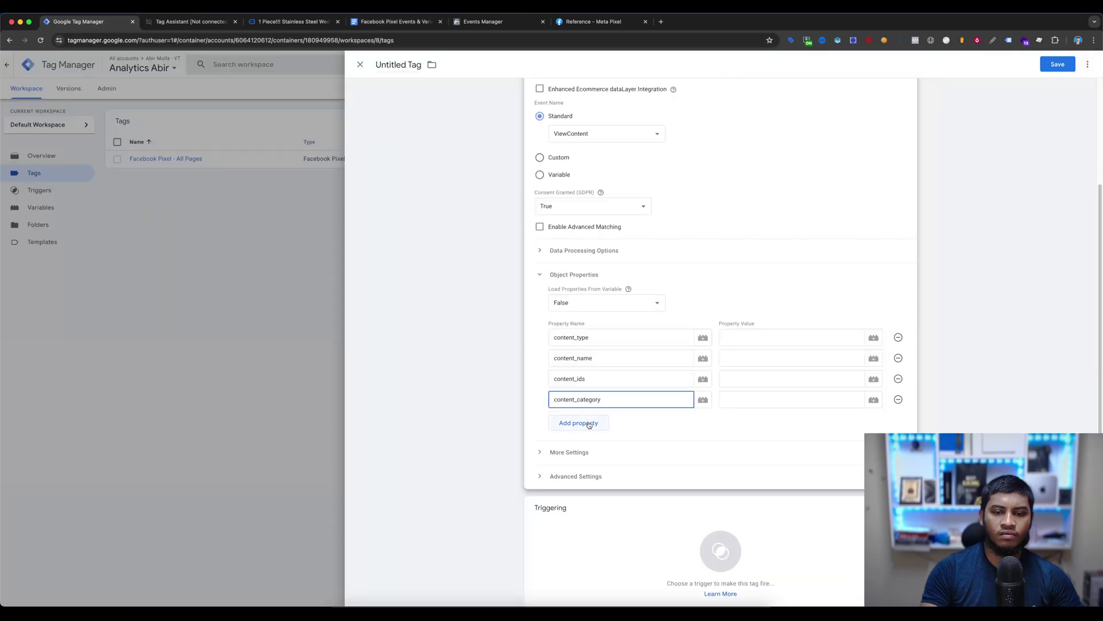
# Add a fifth property row to the tag and name it contents, copied from the document's ViewContent parameters
pyautogui.click(578, 423)
pyautogui.click(396, 21)
pyautogui.doubleClick(449, 332)
pyautogui.press('super+c')
pyautogui.click(83, 21)
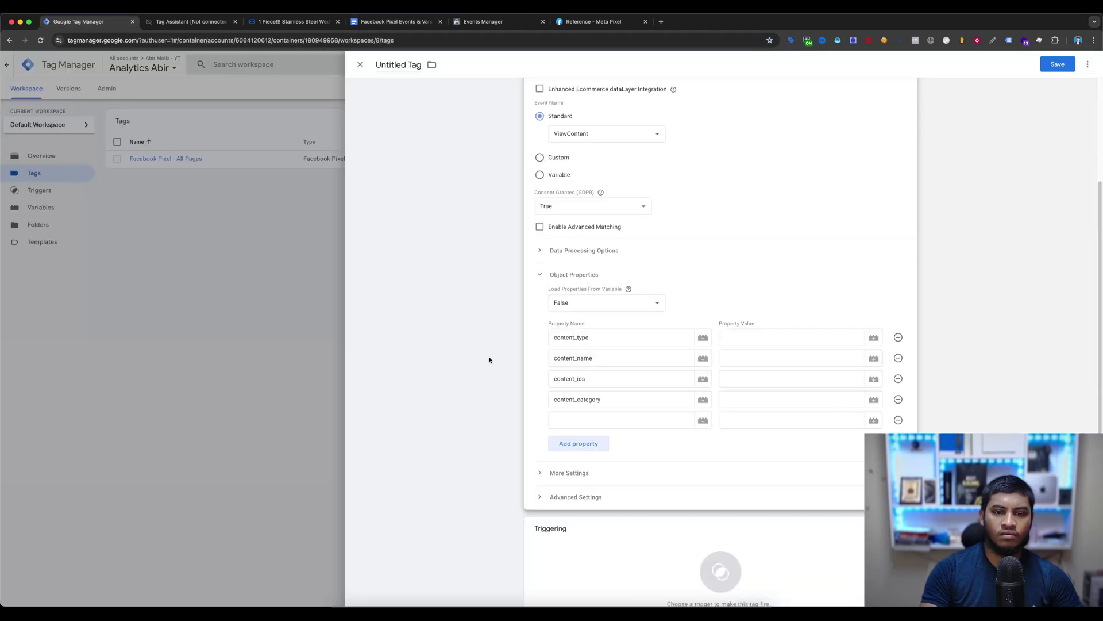
pyautogui.click(575, 420)
pyautogui.press('super+v')
pyautogui.click(826, 211)
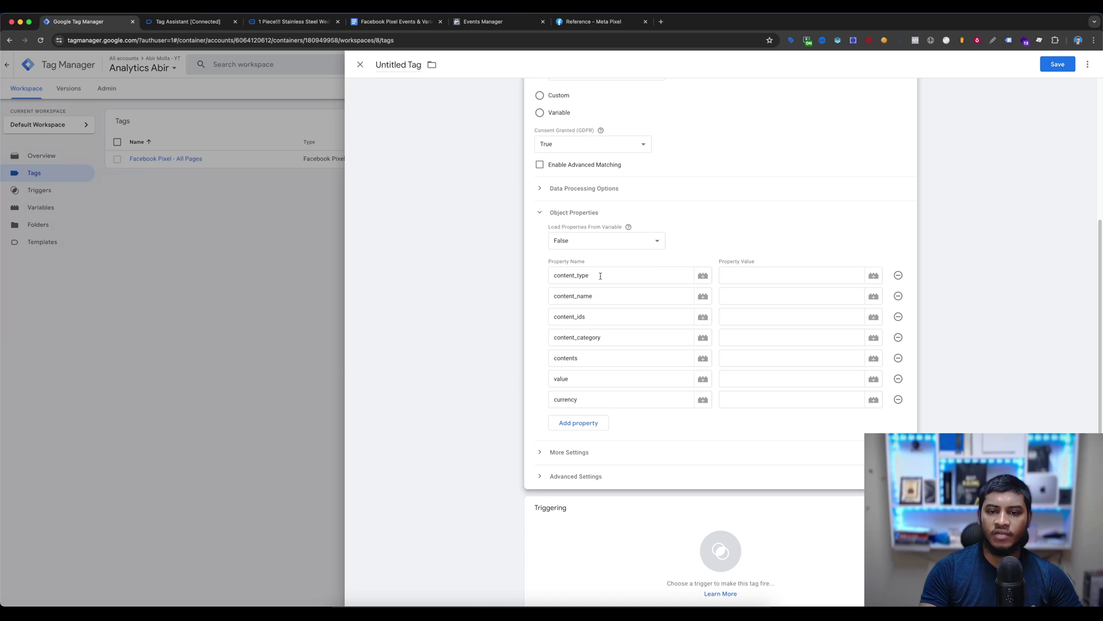
# Examine the facebook object and its content_type key in the view_item event's data layer in Tag Assistant
pyautogui.click(746, 272)
pyautogui.click(175, 23)
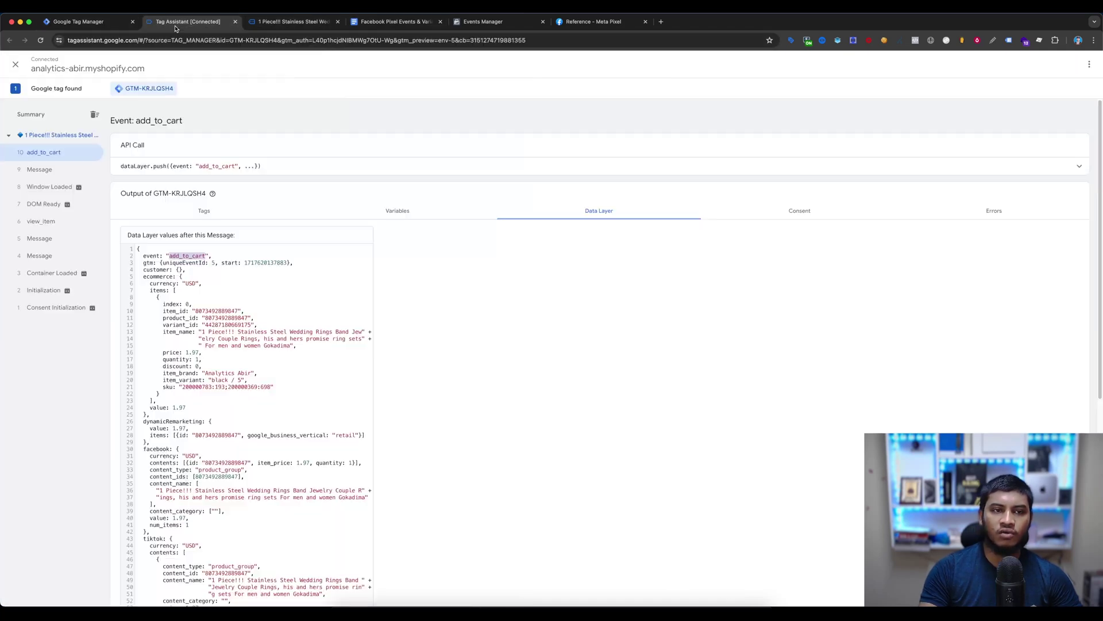
pyautogui.click(49, 223)
pyautogui.scroll(-5, 287, 348)
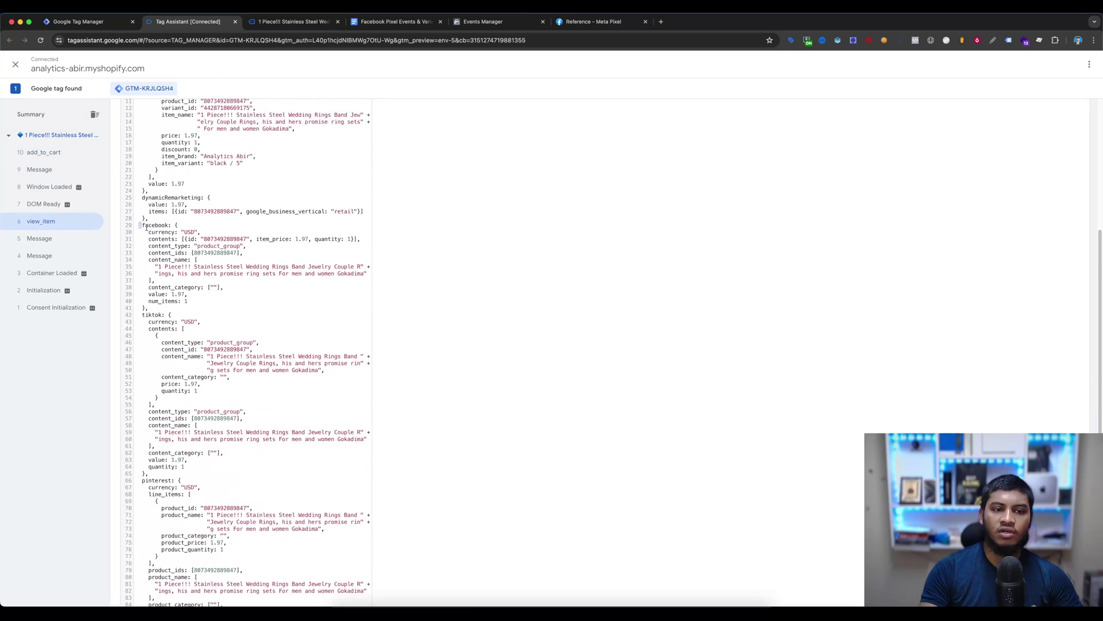
pyautogui.moveTo(146, 227); pyautogui.dragTo(427, 495)
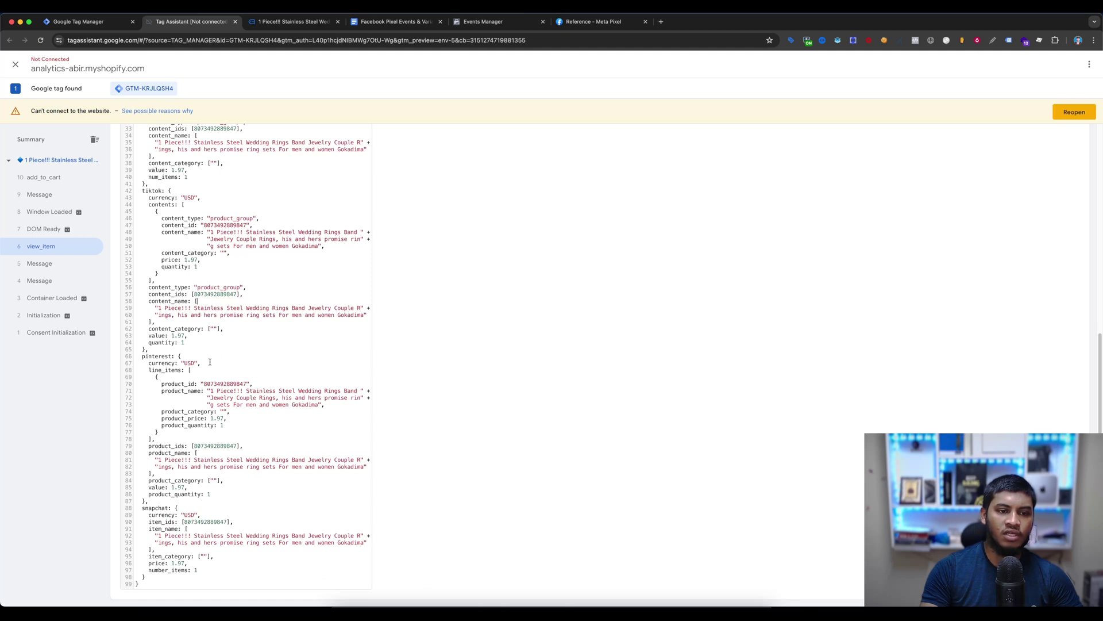
pyautogui.scroll(5, 187, 366)
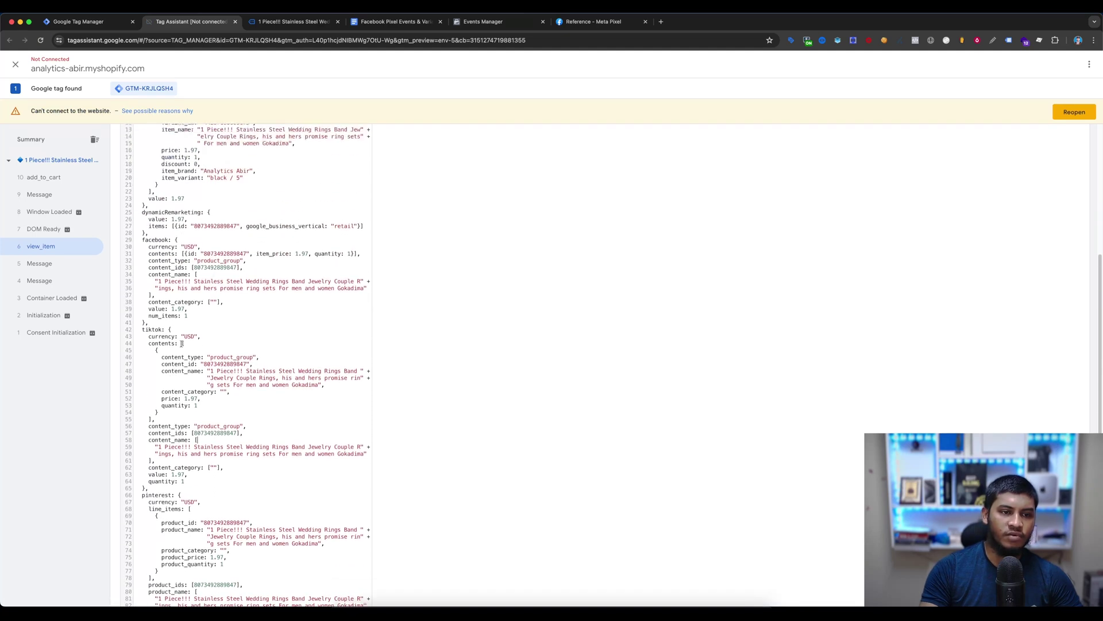
pyautogui.doubleClick(160, 339)
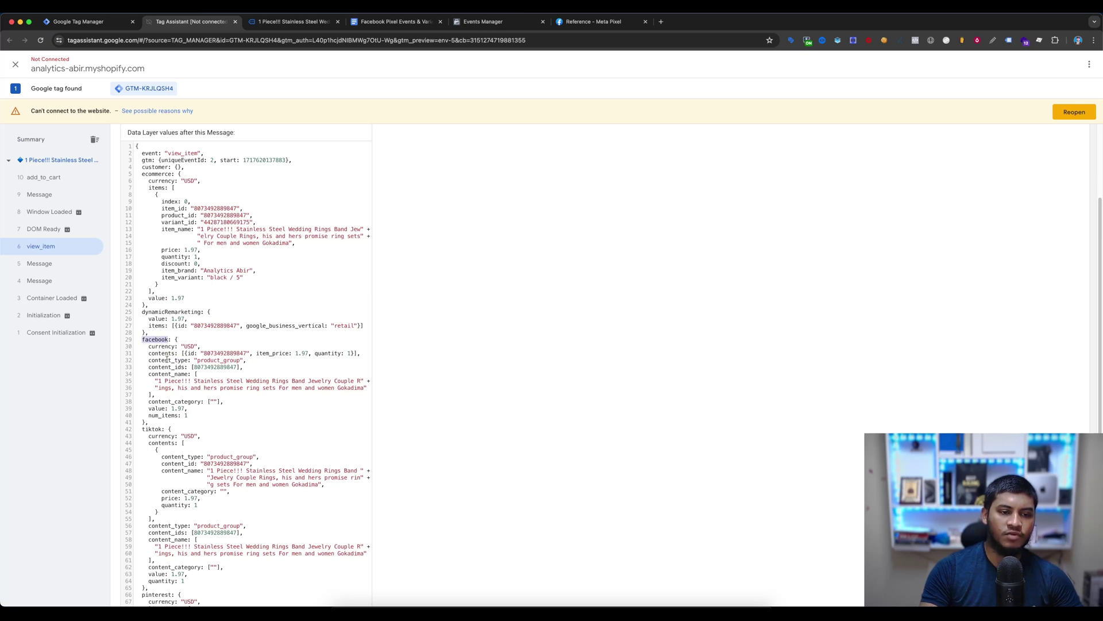
pyautogui.doubleClick(167, 360)
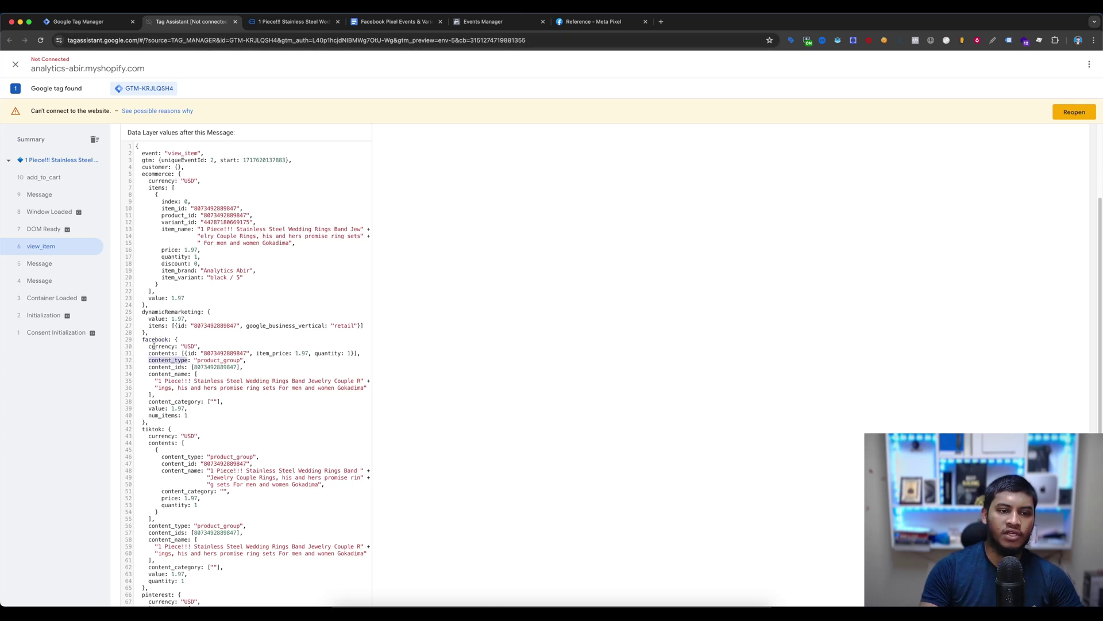
pyautogui.moveTo(142, 339); pyautogui.dragTo(188, 416)
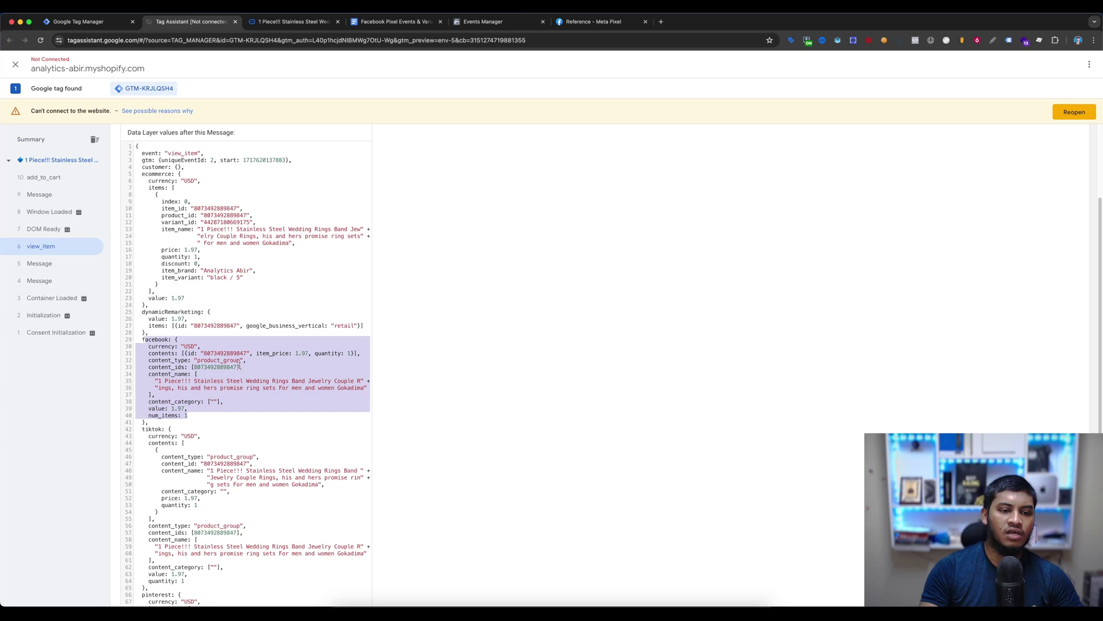
# Copy the variable name dlv - fb - content type from the Variables table in the Facebook Pixel Events & Variable Lists document
pyautogui.click(380, 26)
pyautogui.scroll(-1, 605, 277)
pyautogui.scroll(10, 598, 284)
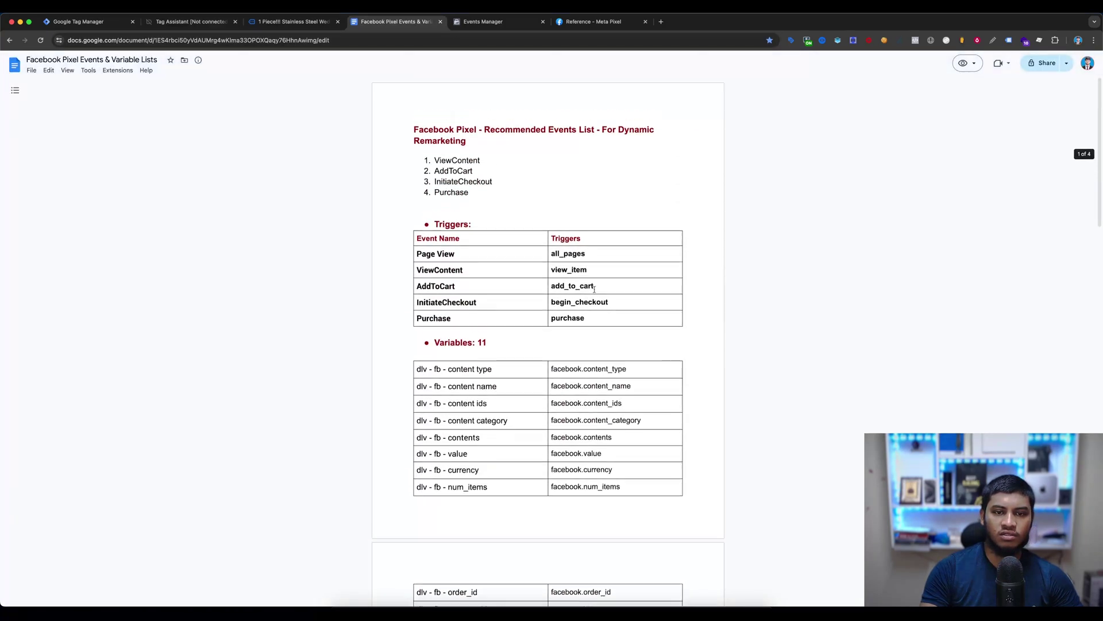
pyautogui.scroll(-3, 539, 334)
pyautogui.moveTo(493, 201); pyautogui.dragTo(396, 198)
pyautogui.press('super+c')
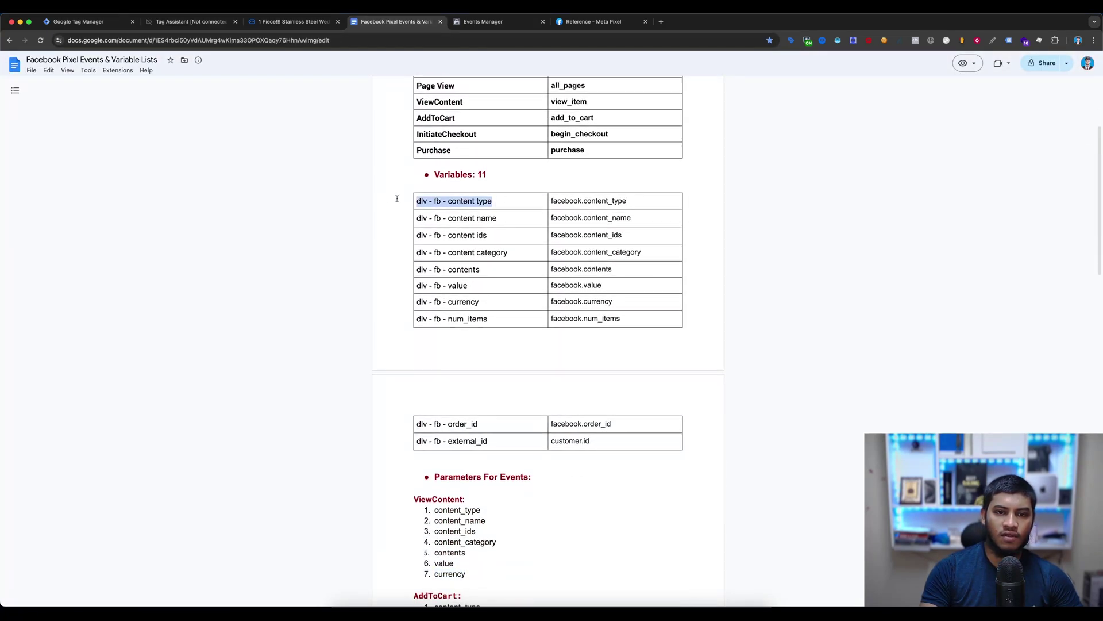
# In Google Tag Manager, start a new Data Layer Variable for the content_type property's value and name it dlv - fb - content type
pyautogui.click(84, 24)
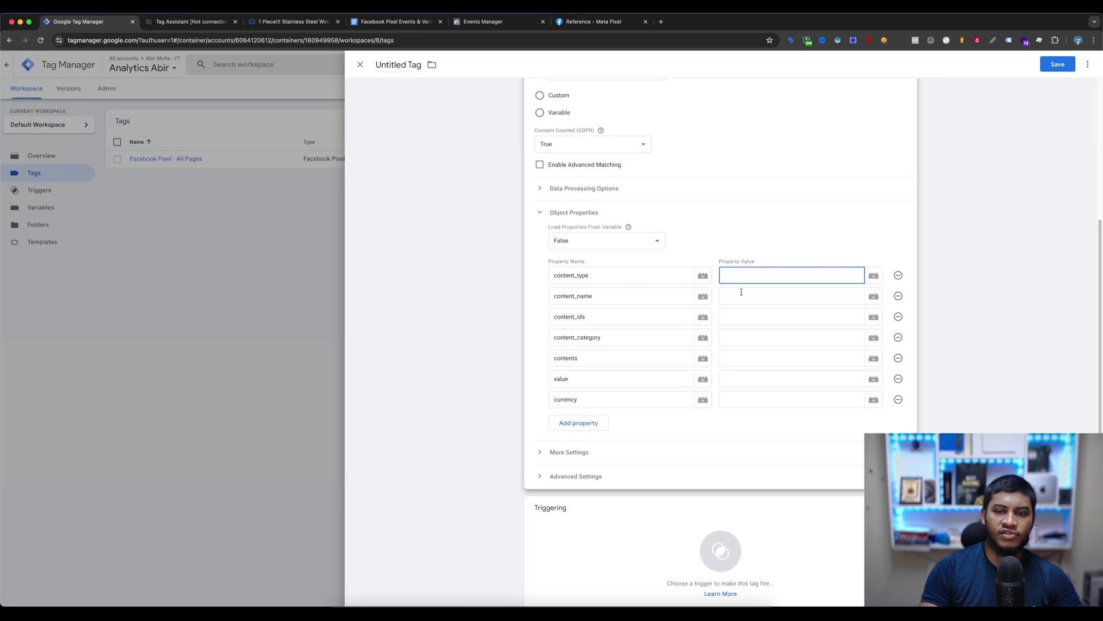
pyautogui.click(873, 276)
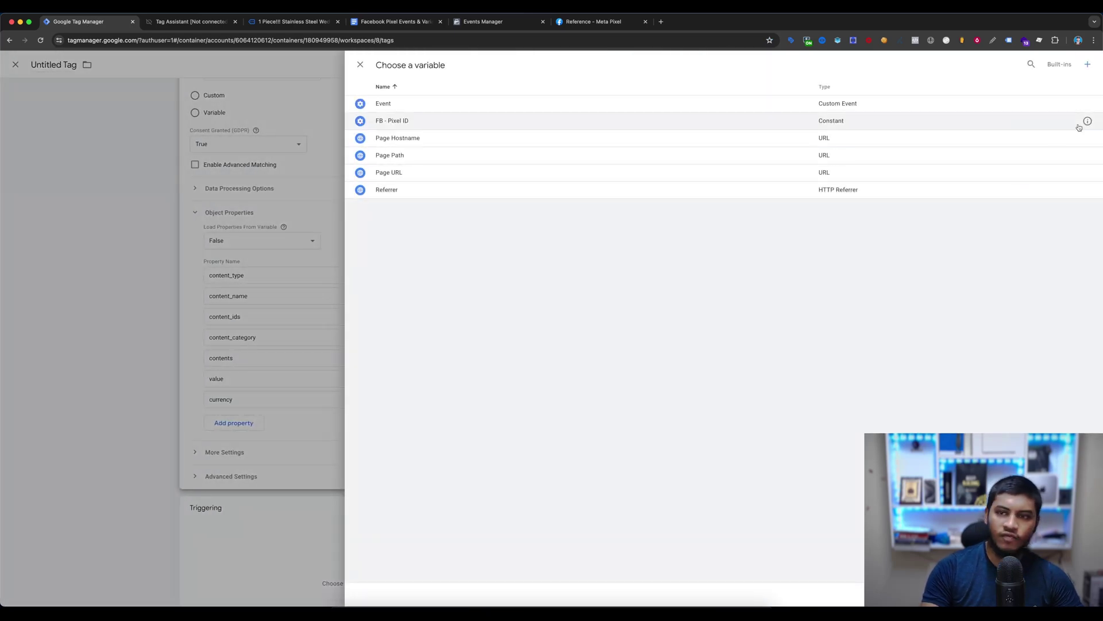
pyautogui.click(1086, 67)
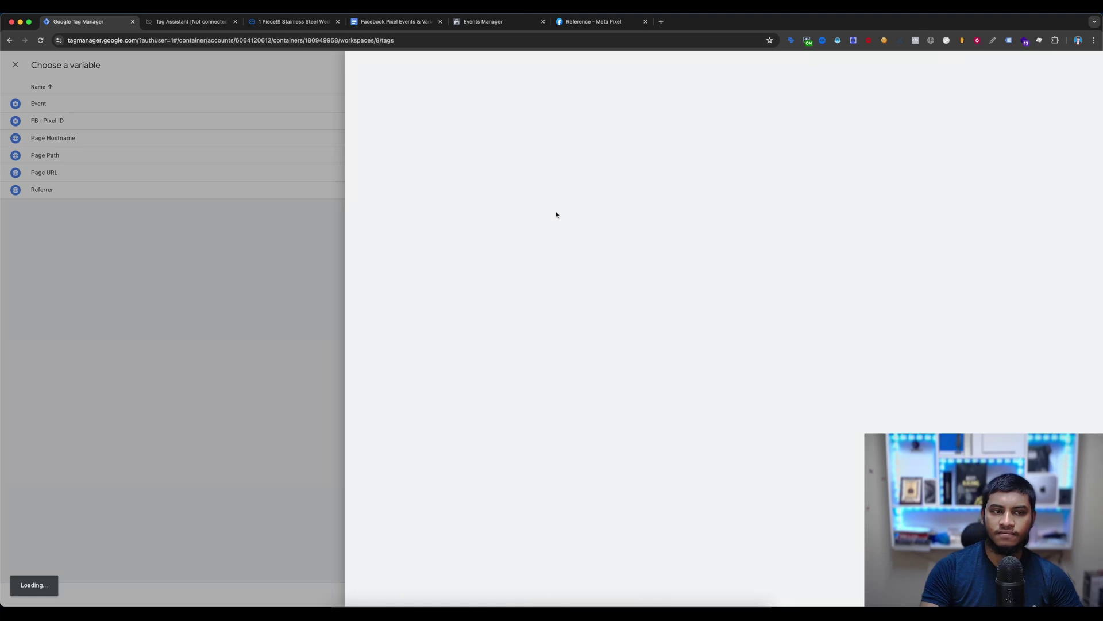
pyautogui.click(635, 167)
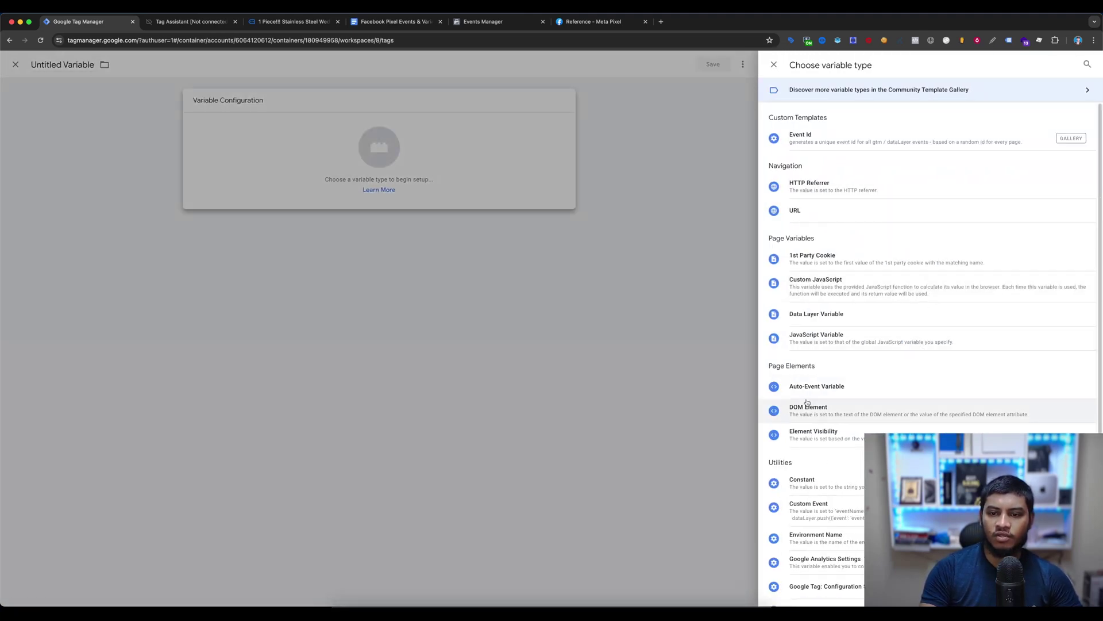
pyautogui.click(810, 315)
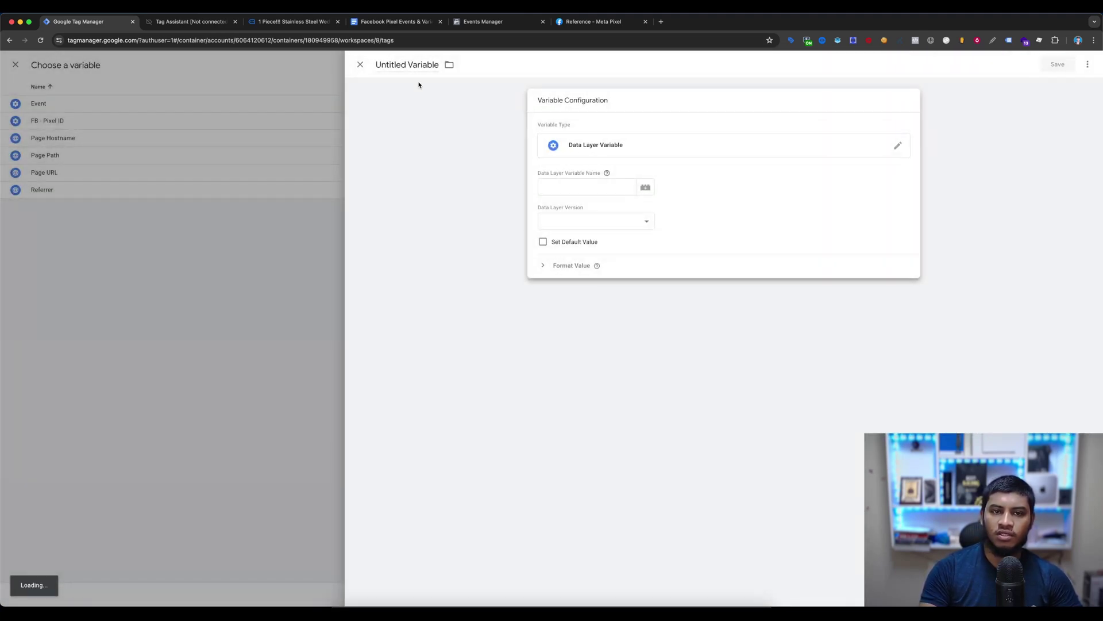
pyautogui.click(428, 65)
pyautogui.press('super+v')
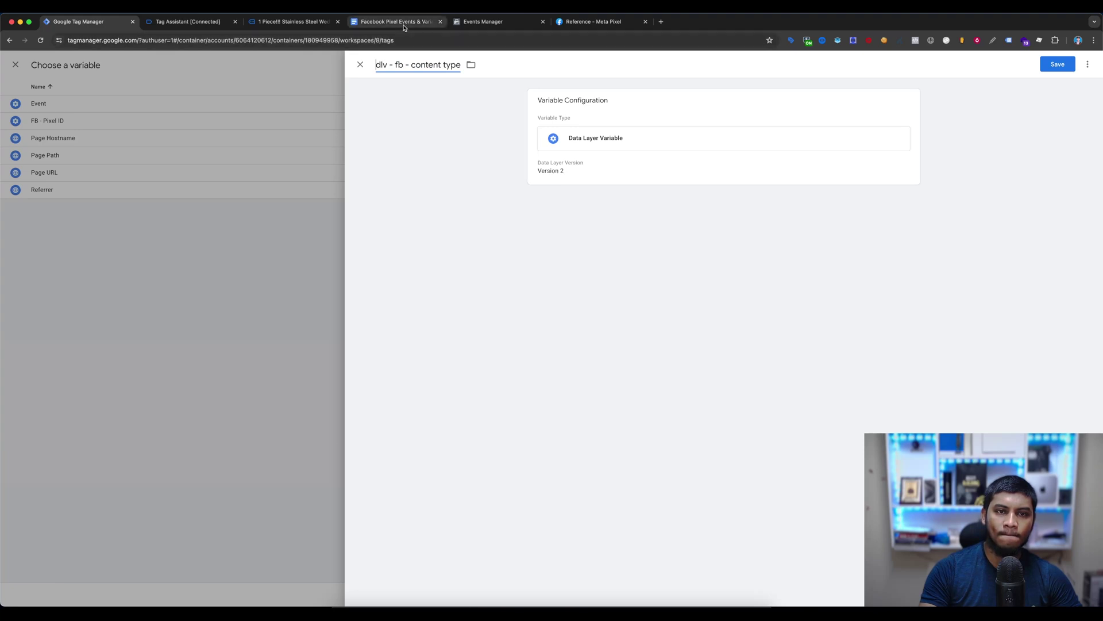
# Set the variable's data layer variable name to facebook.content_type, copied from the document, and save it as the content_type value
pyautogui.click(396, 21)
pyautogui.tripleClick(584, 200)
pyautogui.press('super+c')
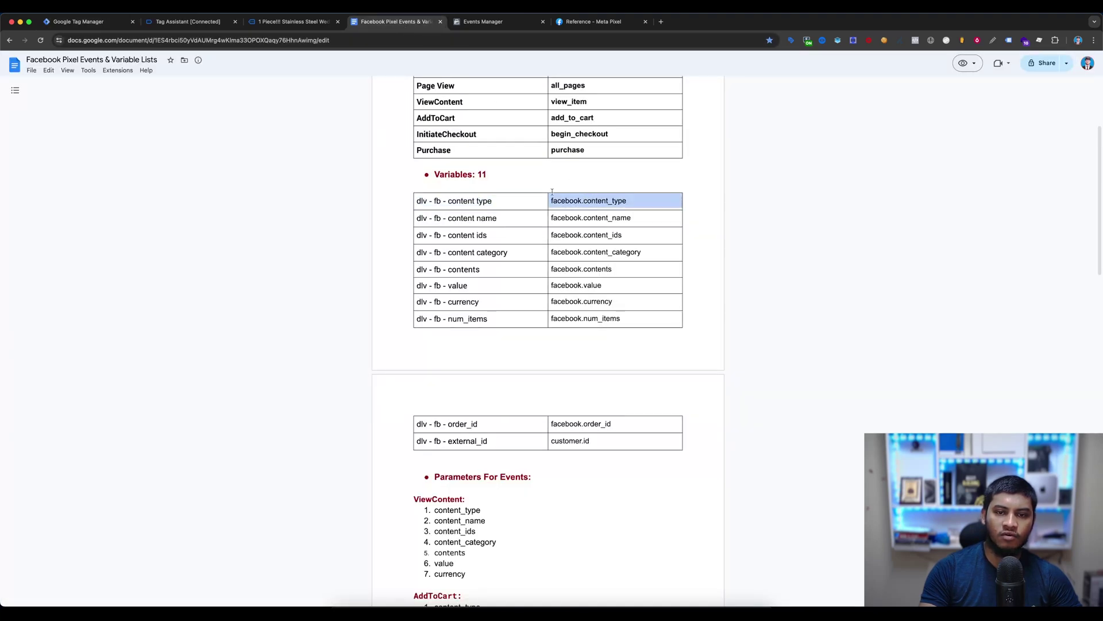
pyautogui.click(98, 22)
pyautogui.click(608, 170)
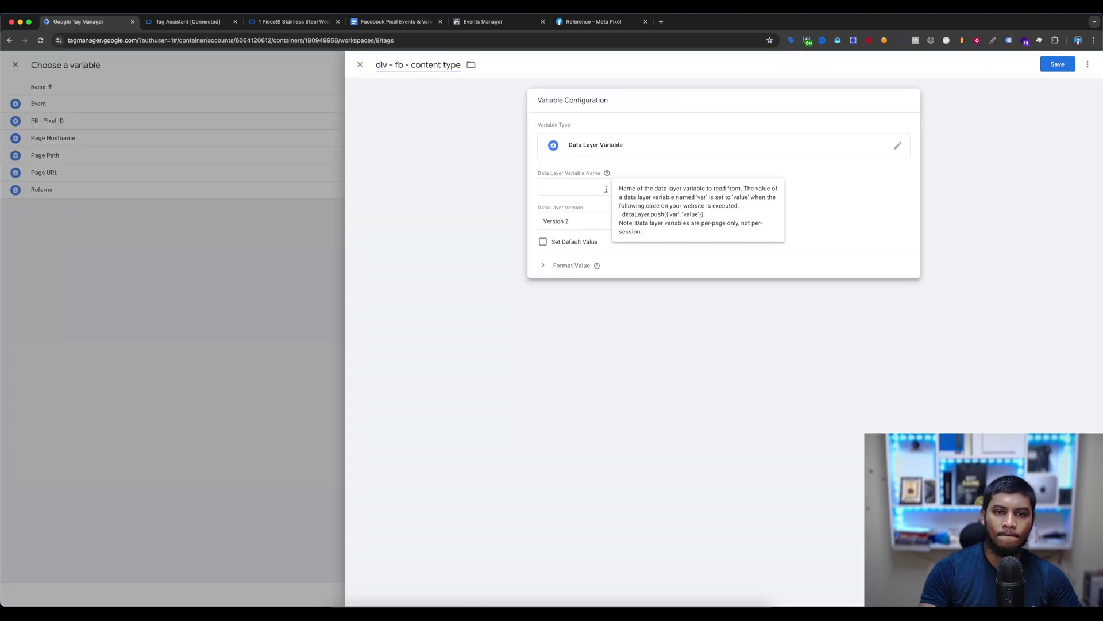
pyautogui.click(586, 187)
pyautogui.press('super+v')
pyautogui.click(1046, 67)
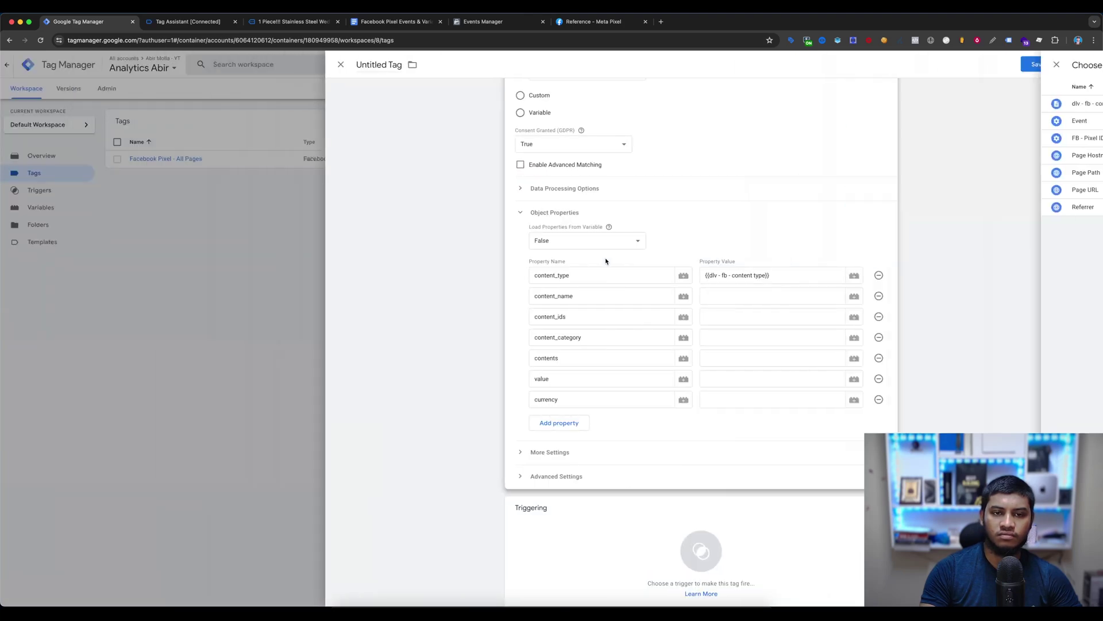
# Copy the variable name dlv - fb - content name from the Variables table in the Facebook Pixel Events & Variable Lists document
pyautogui.click(761, 297)
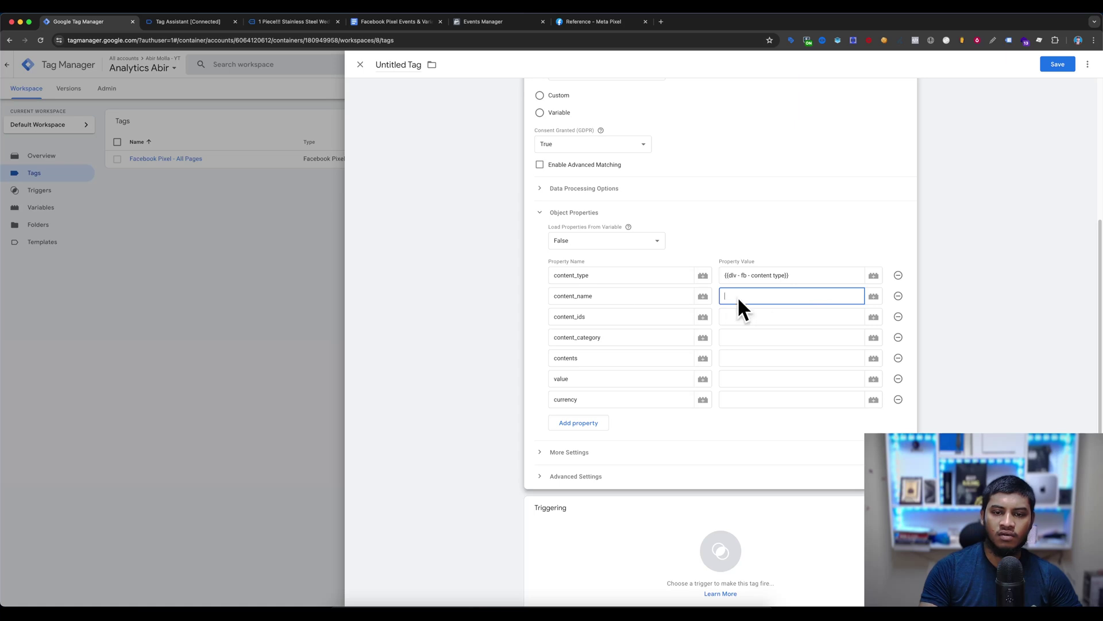
pyautogui.click(391, 21)
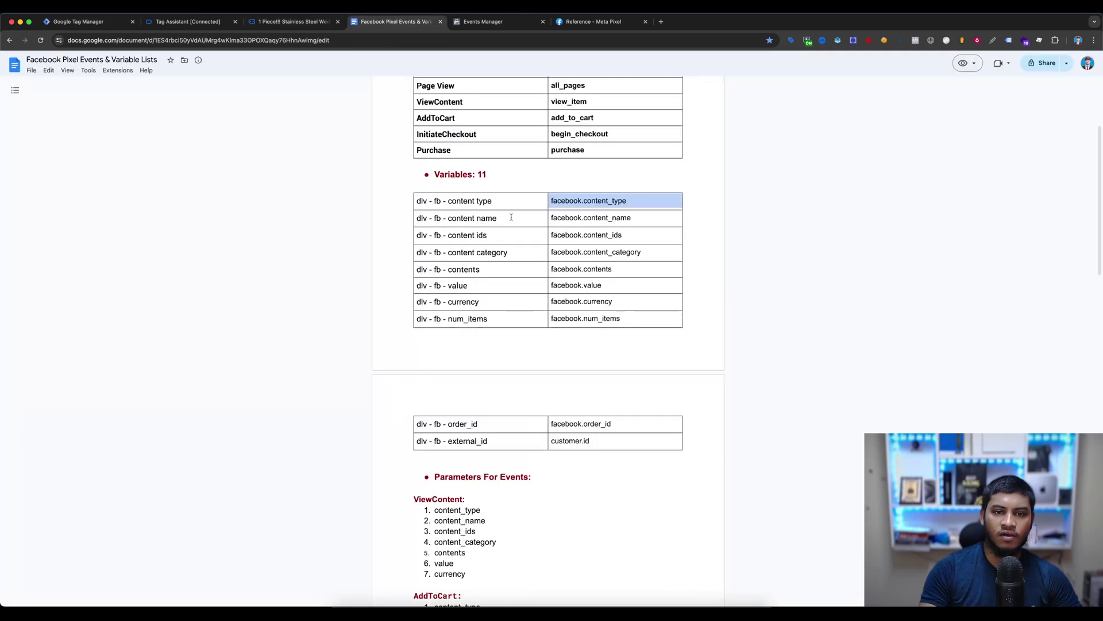
pyautogui.moveTo(511, 217); pyautogui.dragTo(384, 216)
pyautogui.hotkey('ctrl', 'c')
# In Google Tag Manager, start a new Data Layer Variable for the content_name property's value and name it dlv - fb - content name
pyautogui.press('super+1')
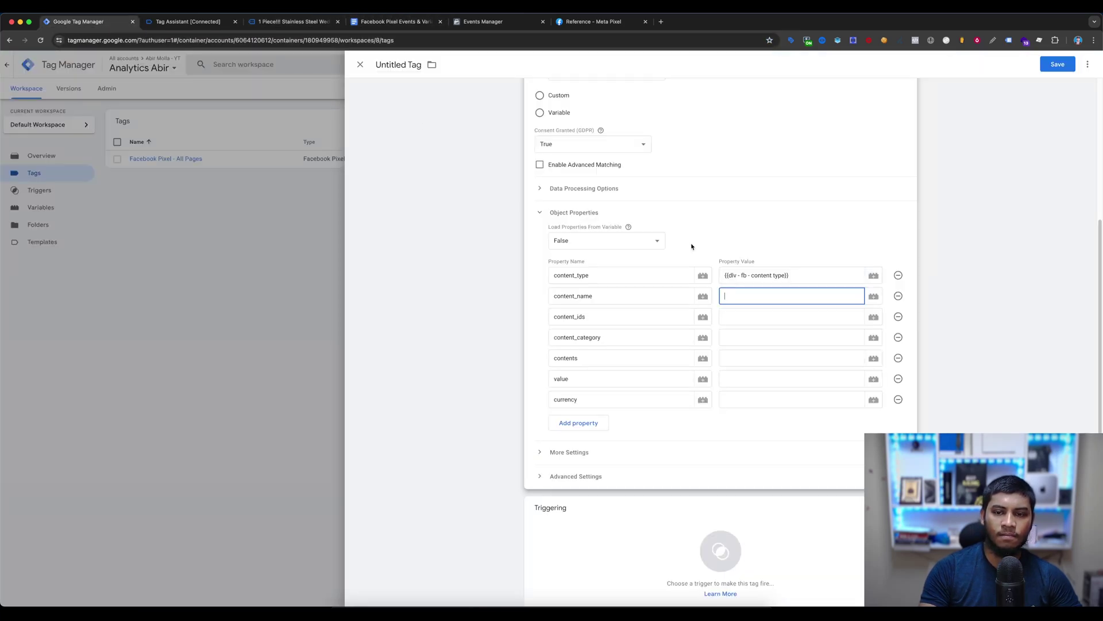
pyautogui.click(874, 297)
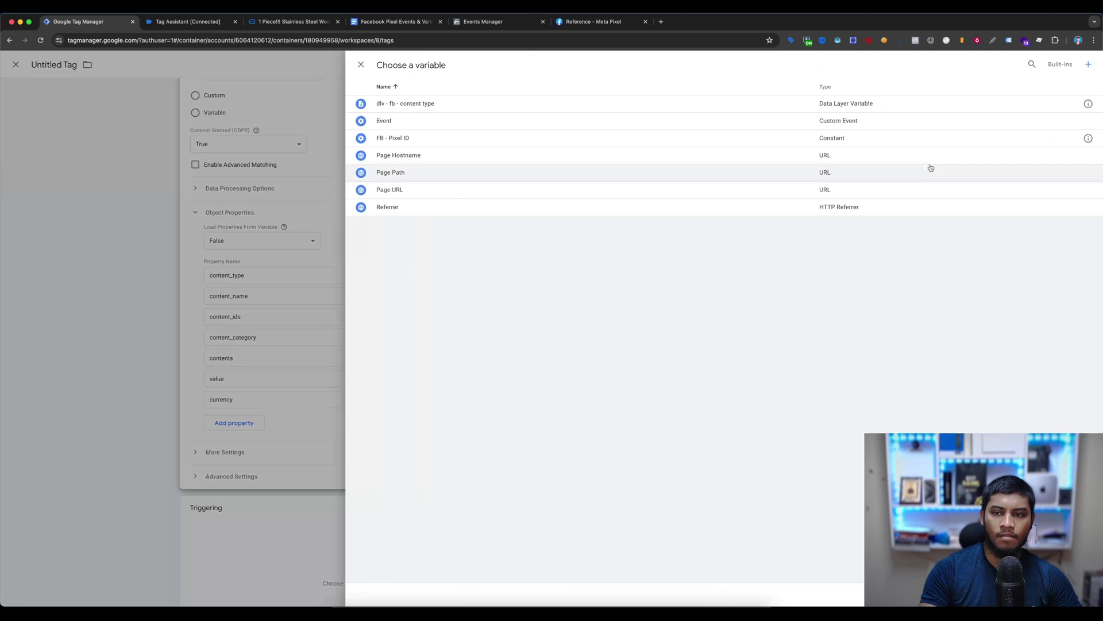
pyautogui.click(1089, 64)
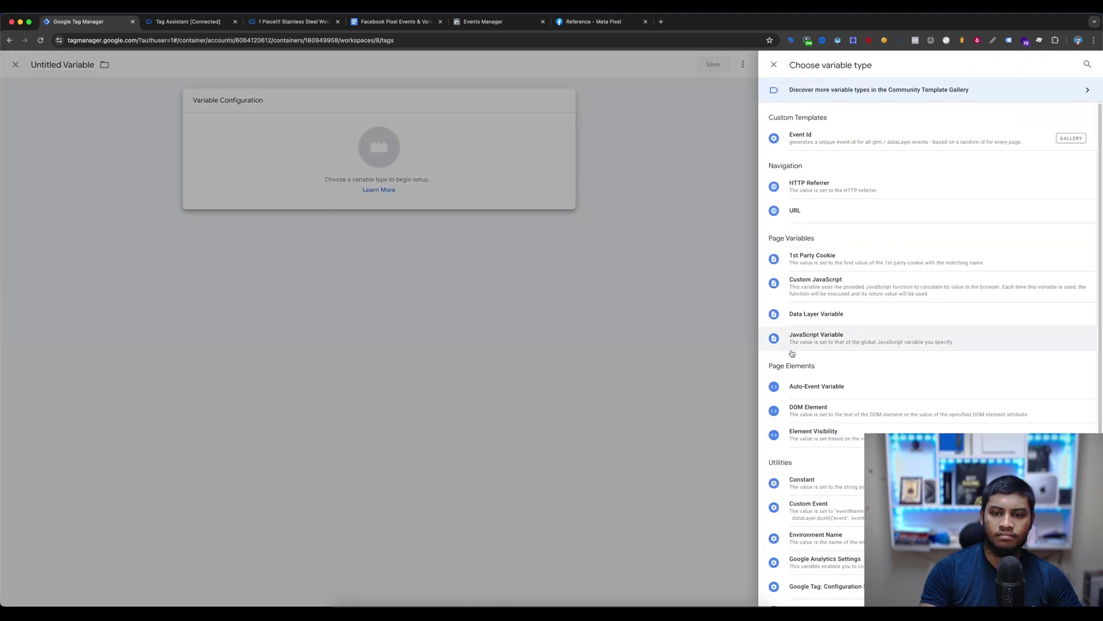
pyautogui.click(812, 316)
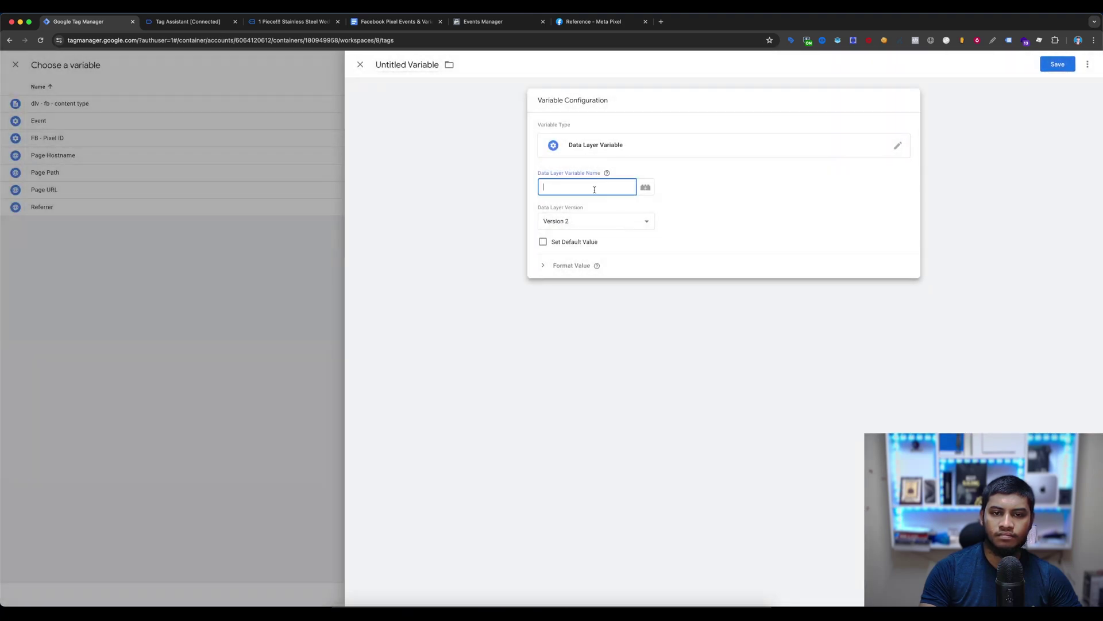
pyautogui.click(396, 64)
pyautogui.hotkey('ctrl', 'v')
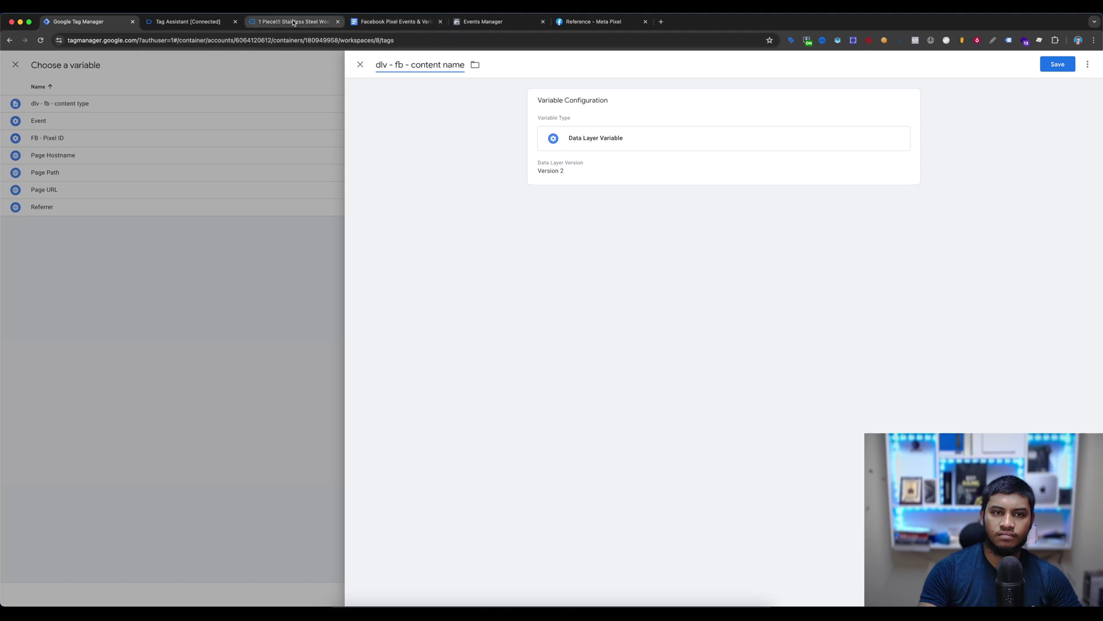
# Set the variable's data layer variable name to facebook.content_name, copied from the document, and save it as the content_name value
pyautogui.click(293, 21)
pyautogui.click(395, 21)
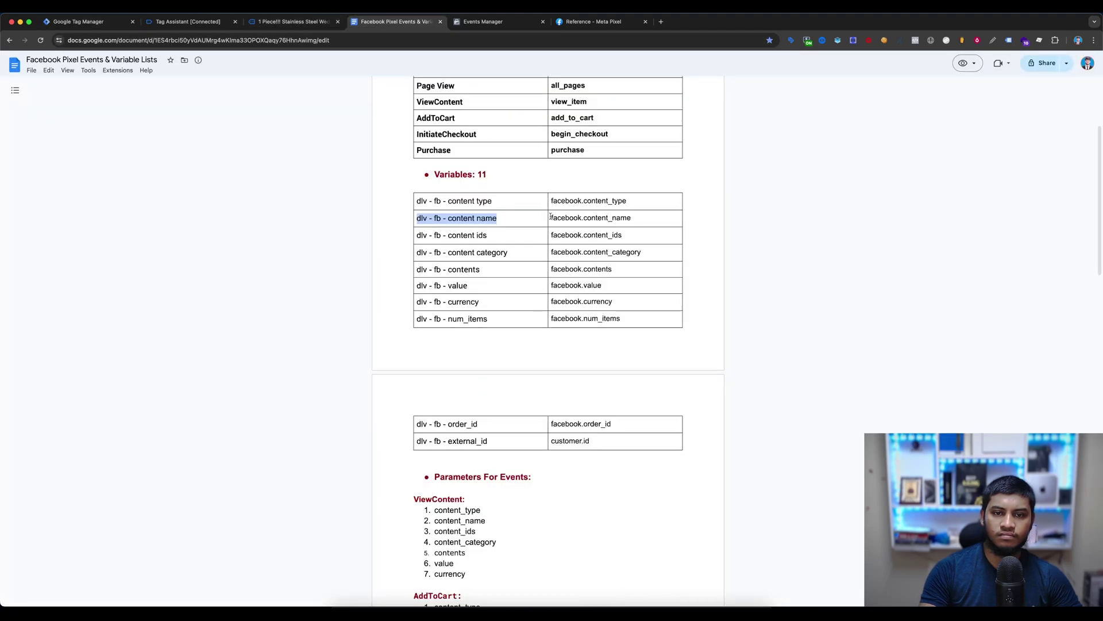
pyautogui.moveTo(551, 218); pyautogui.dragTo(638, 218)
pyautogui.hotkey('ctrl', 'c')
pyautogui.click(81, 21)
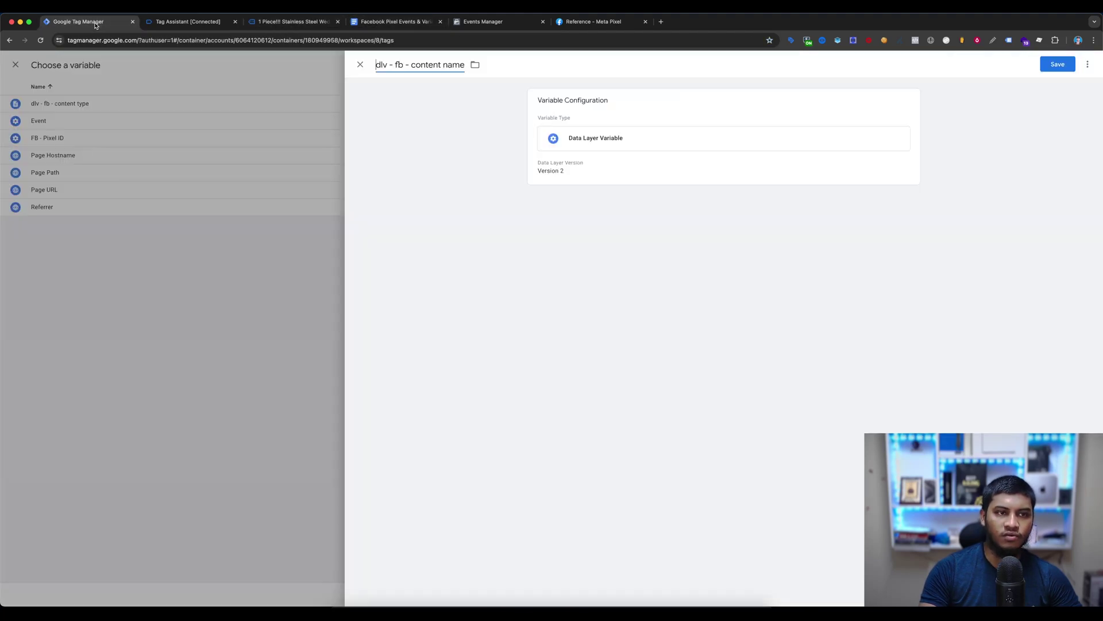
pyautogui.click(626, 152)
pyautogui.click(603, 186)
pyautogui.hotkey('ctrl', 'v')
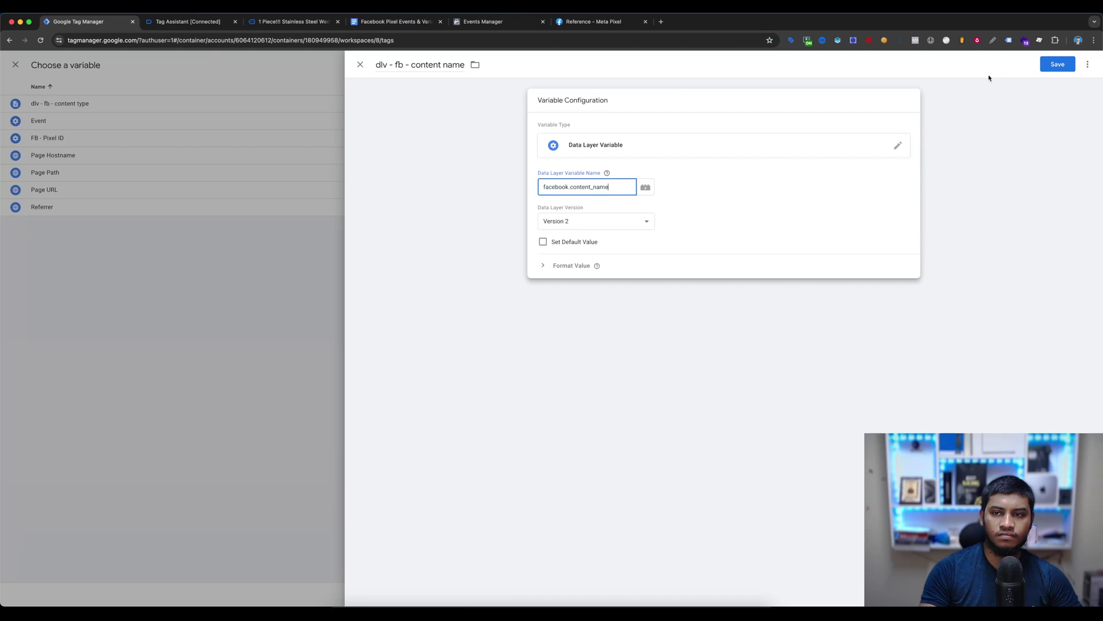
pyautogui.click(1057, 64)
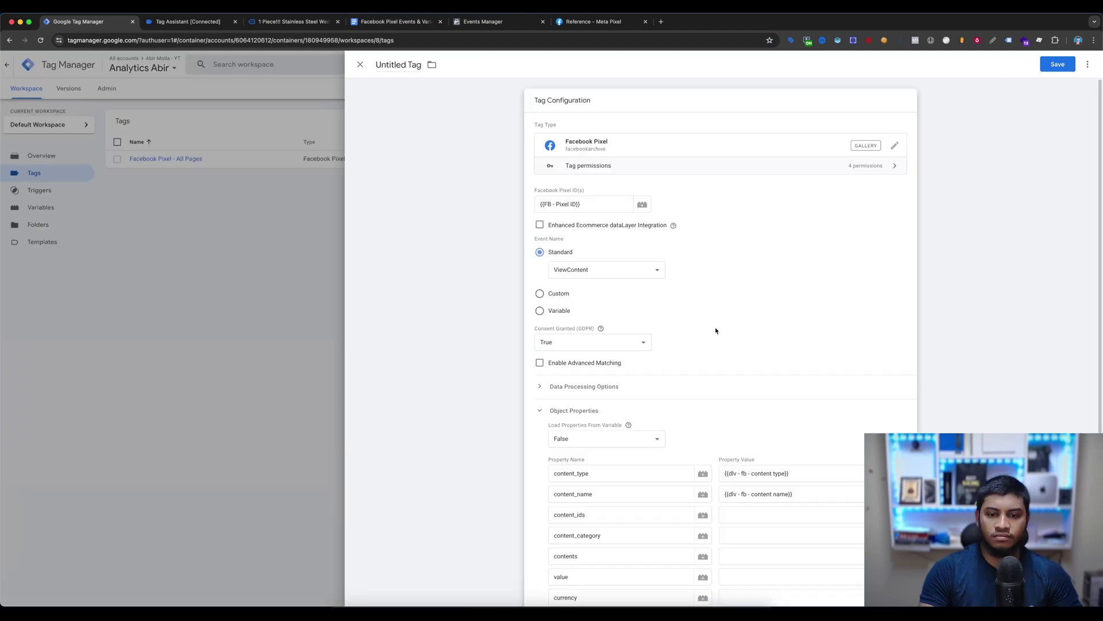
# Start a new Data Layer Variable for the content_ids property's value
pyautogui.scroll(-4, 716, 331)
pyautogui.click(764, 295)
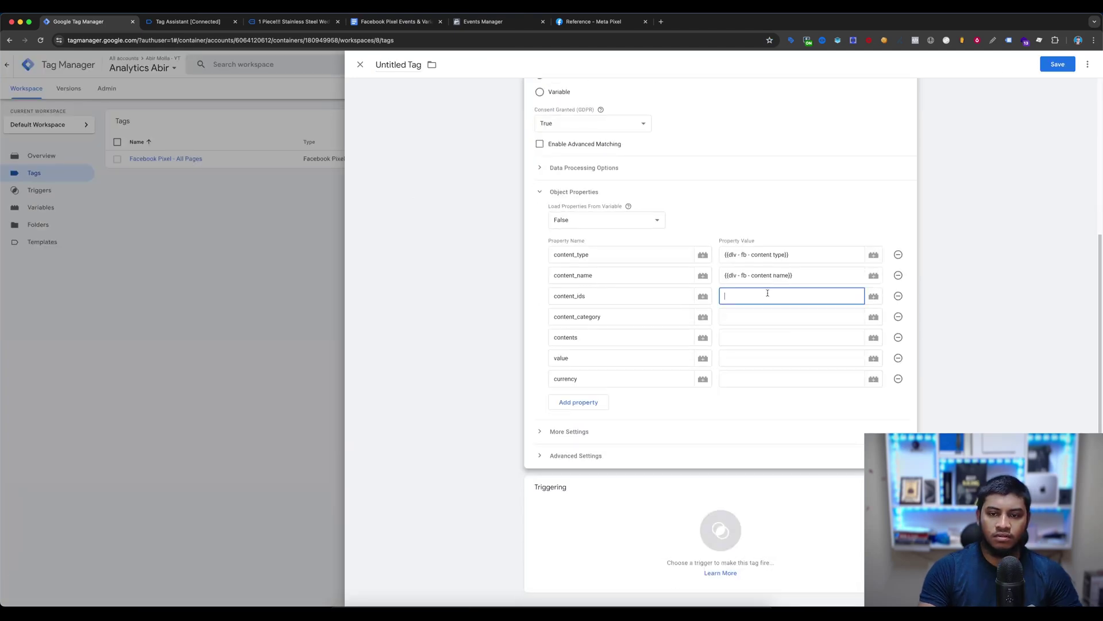
pyautogui.click(873, 296)
pyautogui.click(1088, 64)
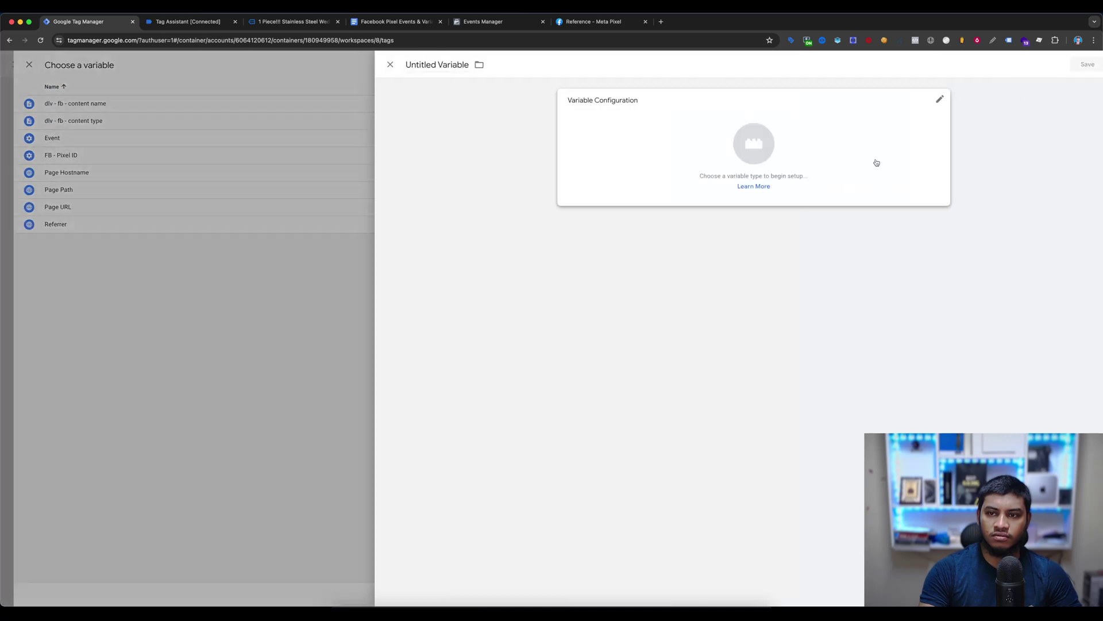
pyautogui.click(874, 162)
pyautogui.scroll(-3, 880, 357)
pyautogui.scroll(4, 860, 397)
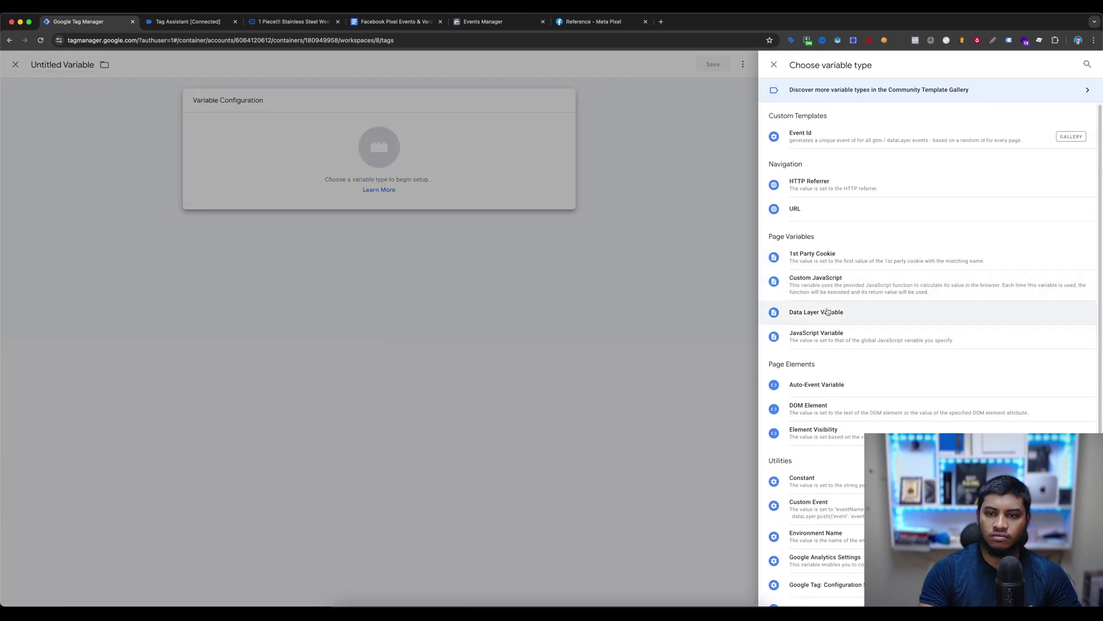
pyautogui.click(860, 313)
# Name the new variable dlv - fb - content ids, copied from the document's Variables table
pyautogui.click(388, 23)
pyautogui.tripleClick(451, 235)
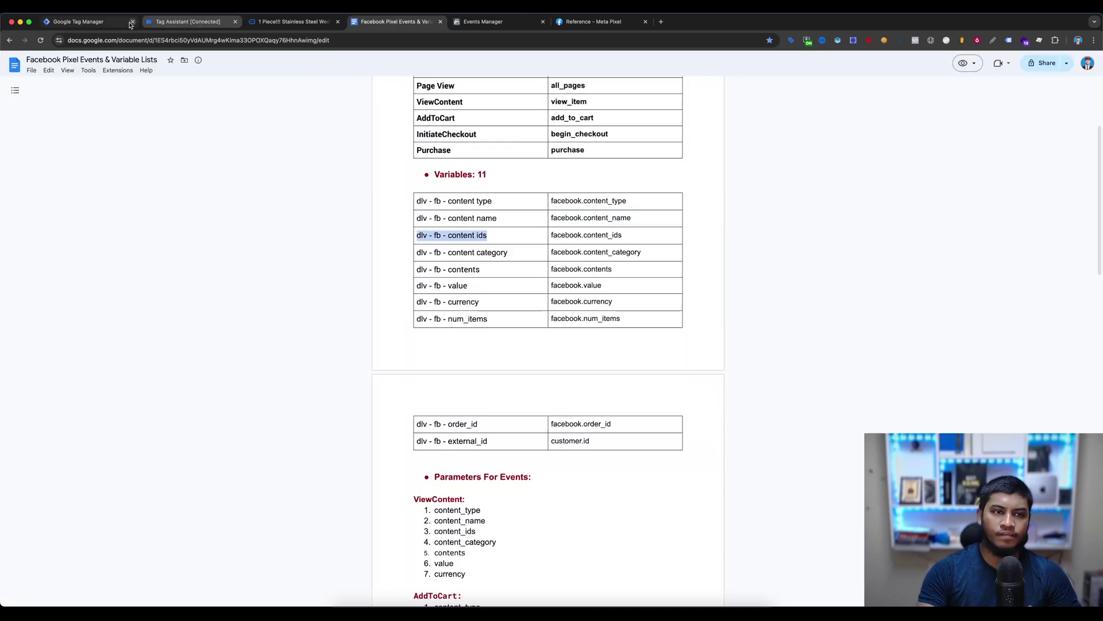
pyautogui.press('super+1')
pyautogui.click(586, 187)
pyautogui.write('dlv - fb - content ids')
pyautogui.click(407, 64)
# Set the data layer variable name to facebook.content_ids, copied from the document, and save the variable as the content_ids value
pyautogui.click(397, 21)
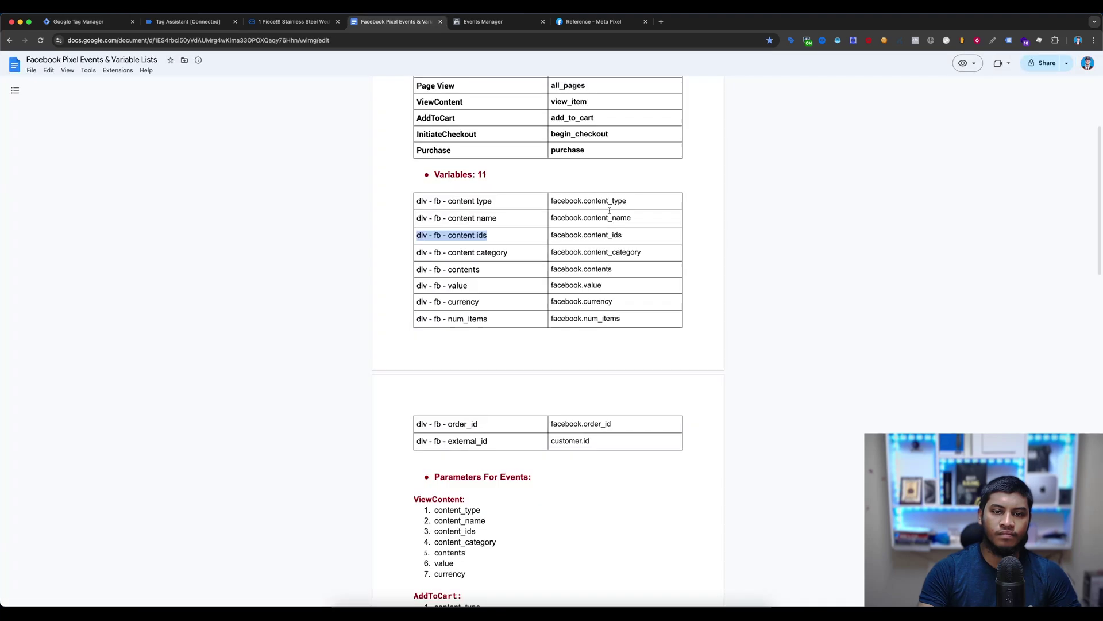
pyautogui.moveTo(622, 235); pyautogui.dragTo(550, 234)
pyautogui.press('super+c')
pyautogui.press('super+1')
pyautogui.tripleClick(586, 187)
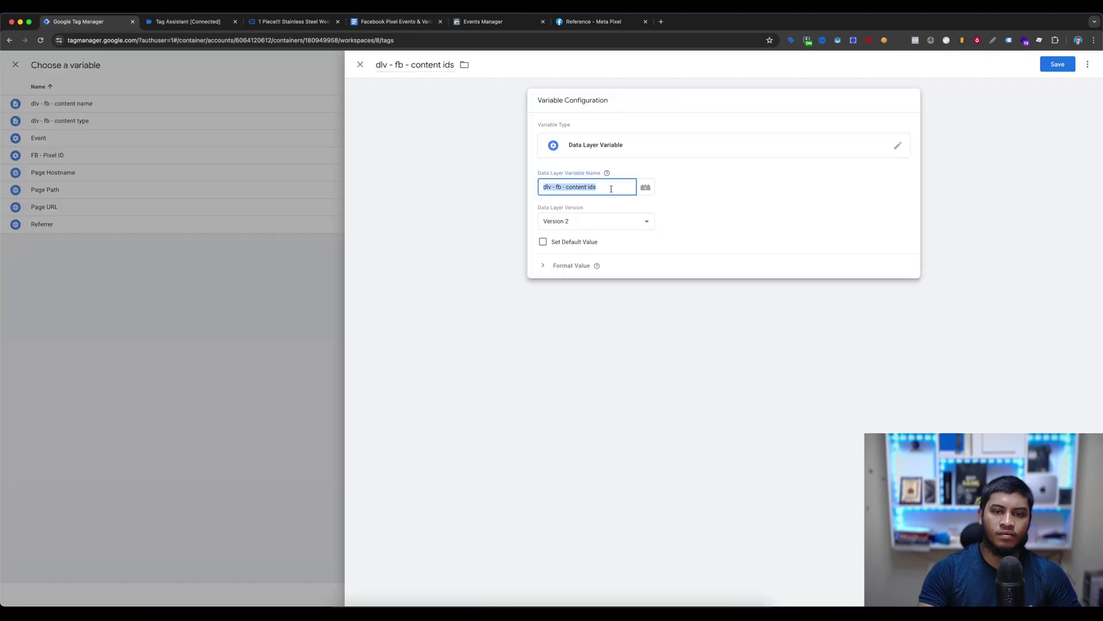
pyautogui.press('super+v')
pyautogui.click(1057, 64)
# Copy the variable name dlv - fb - content category from the document's Variables table
pyautogui.click(396, 21)
pyautogui.moveTo(508, 252); pyautogui.dragTo(416, 252)
pyautogui.press('super+c')
# In Google Tag Manager, start a new Data Layer Variable for the content_category property's value and name it dlv - fb - content category
pyautogui.click(95, 23)
pyautogui.click(741, 316)
pyautogui.click(873, 316)
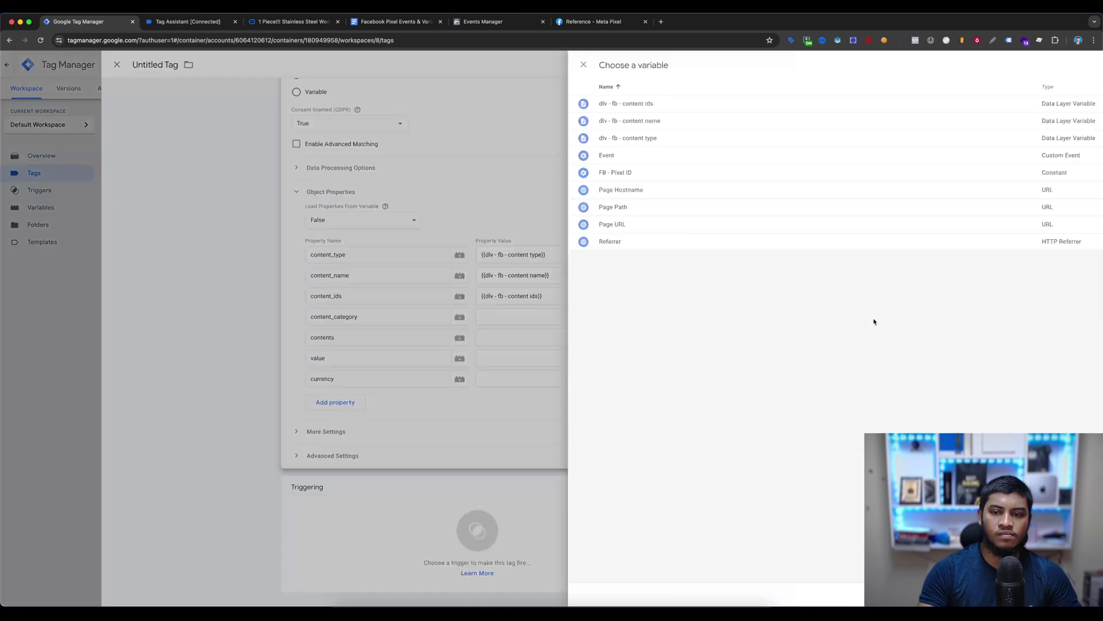
pyautogui.click(1087, 66)
pyautogui.click(630, 147)
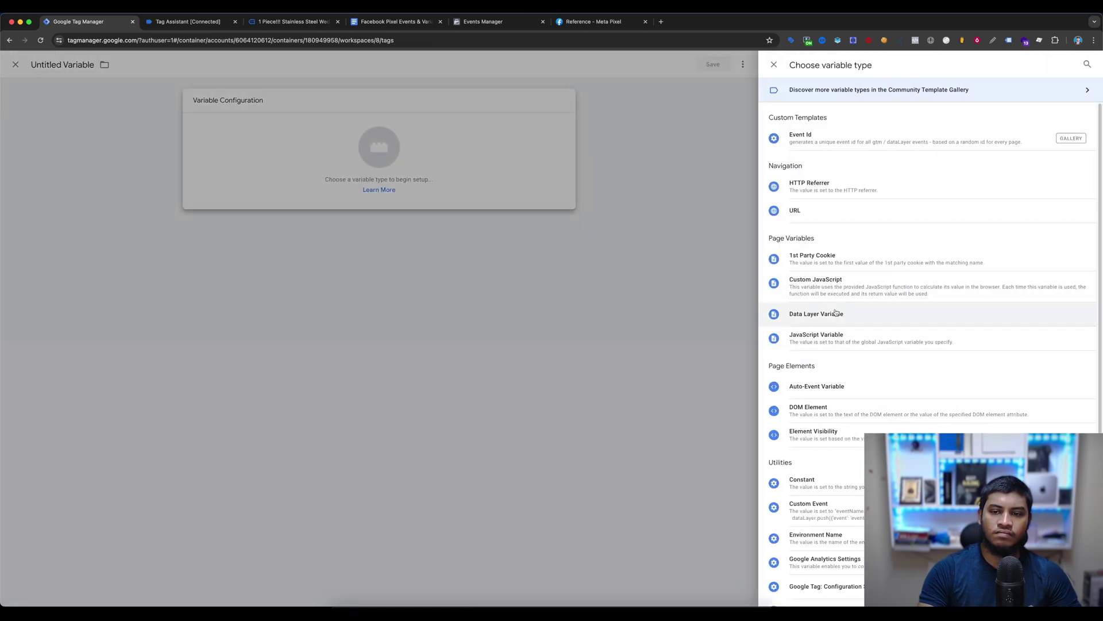
pyautogui.click(816, 313)
pyautogui.click(425, 65)
pyautogui.press('super+v')
# Set the data layer variable name to facebook.content_category, copied from the document, and save the variable as the content_category value
pyautogui.click(397, 21)
pyautogui.moveTo(550, 252); pyautogui.dragTo(681, 252)
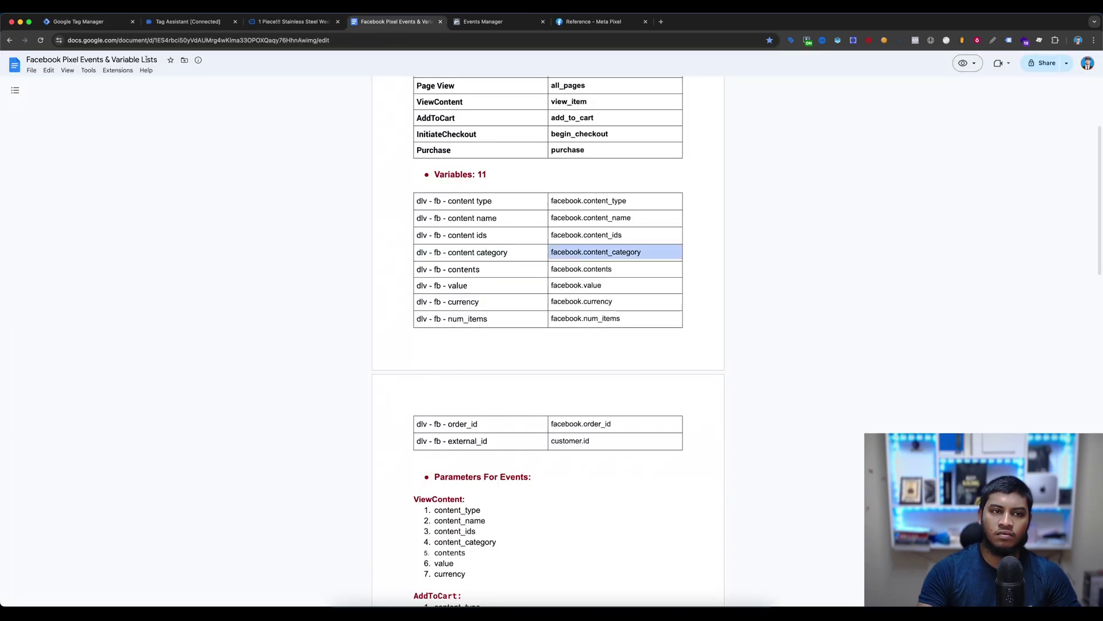
pyautogui.click(95, 21)
pyautogui.click(551, 167)
pyautogui.press('super+v')
pyautogui.click(1058, 64)
# Copy the variable name dlv - fb - contents from the document's Variables table
pyautogui.click(397, 21)
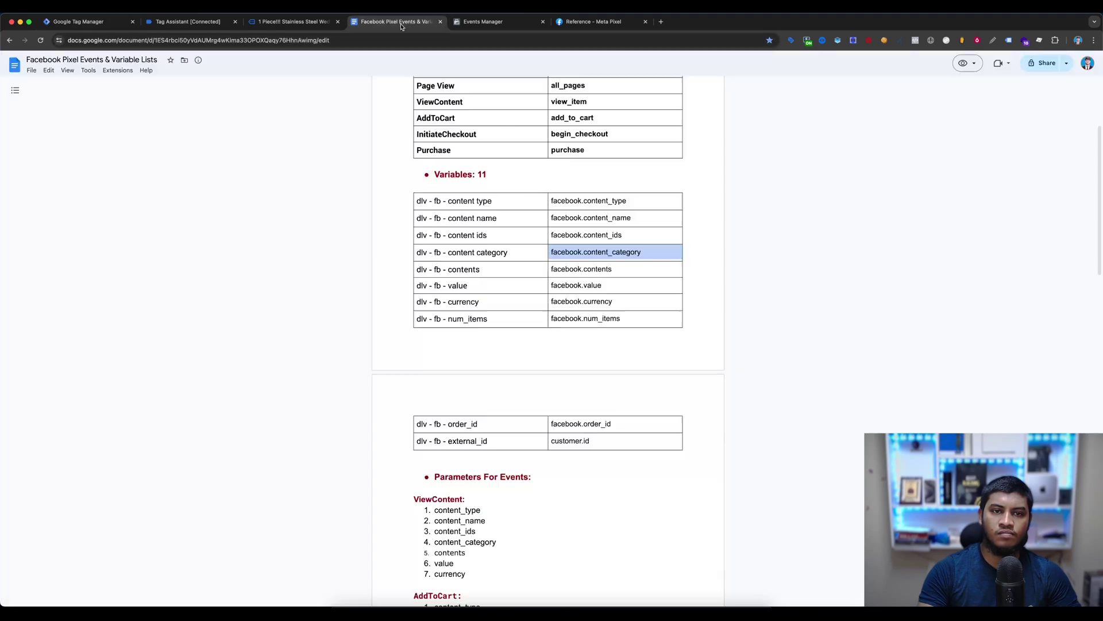
pyautogui.moveTo(491, 269); pyautogui.dragTo(415, 269)
pyautogui.press('super+c')
# In Google Tag Manager, start a new Data Layer Variable for the contents property's value and name it dlv - fb - contents
pyautogui.click(77, 22)
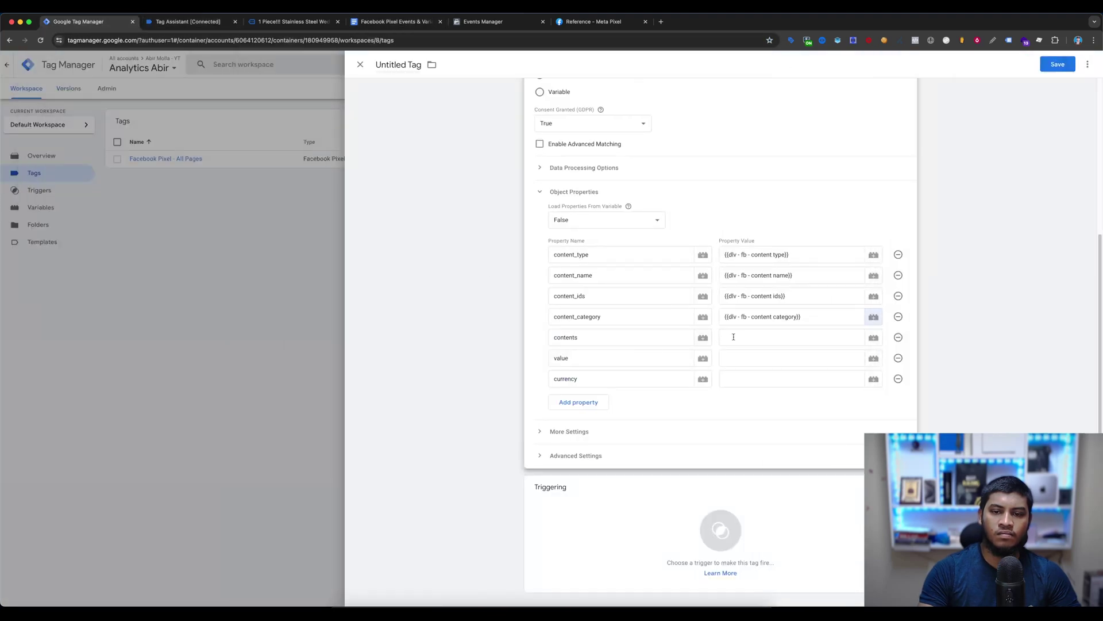
pyautogui.click(873, 337)
pyautogui.click(1079, 66)
pyautogui.click(746, 131)
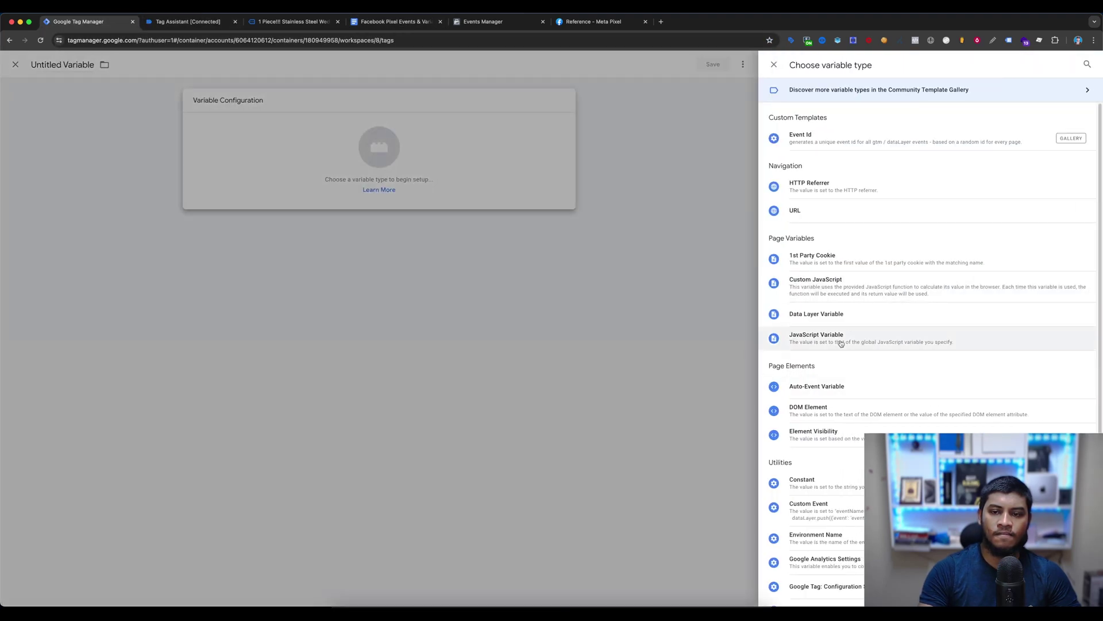
pyautogui.click(839, 314)
pyautogui.click(414, 64)
# Set the data layer variable name to facebook.contents, copied from the document, and save the variable as the contents value
pyautogui.click(397, 21)
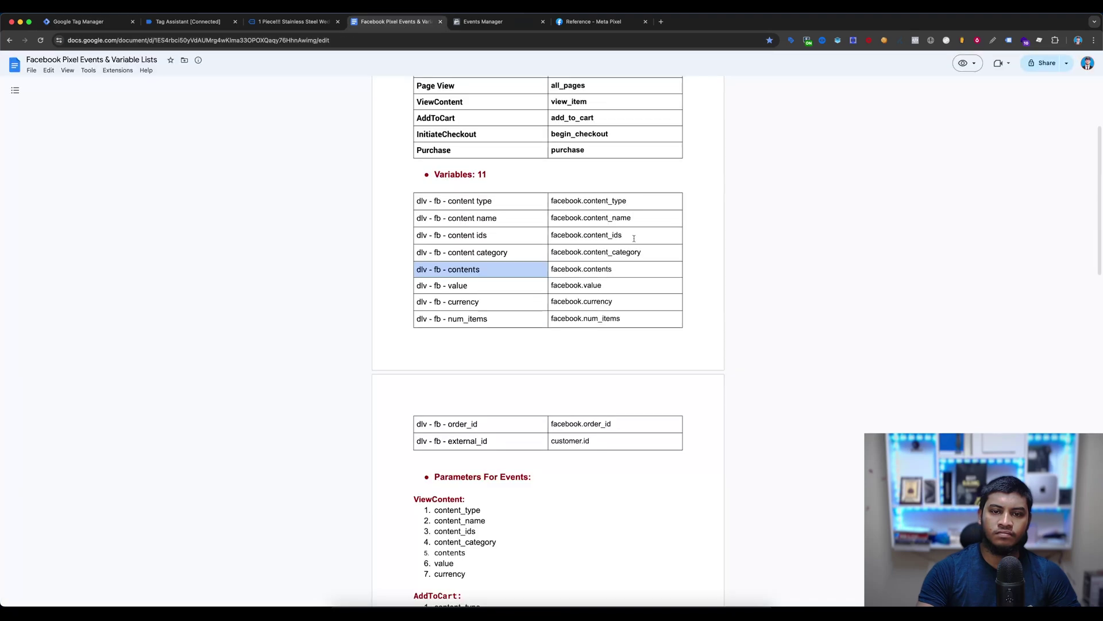
pyautogui.tripleClick(584, 269)
pyautogui.press('super+c')
pyautogui.press('super+1')
pyautogui.press('super+v')
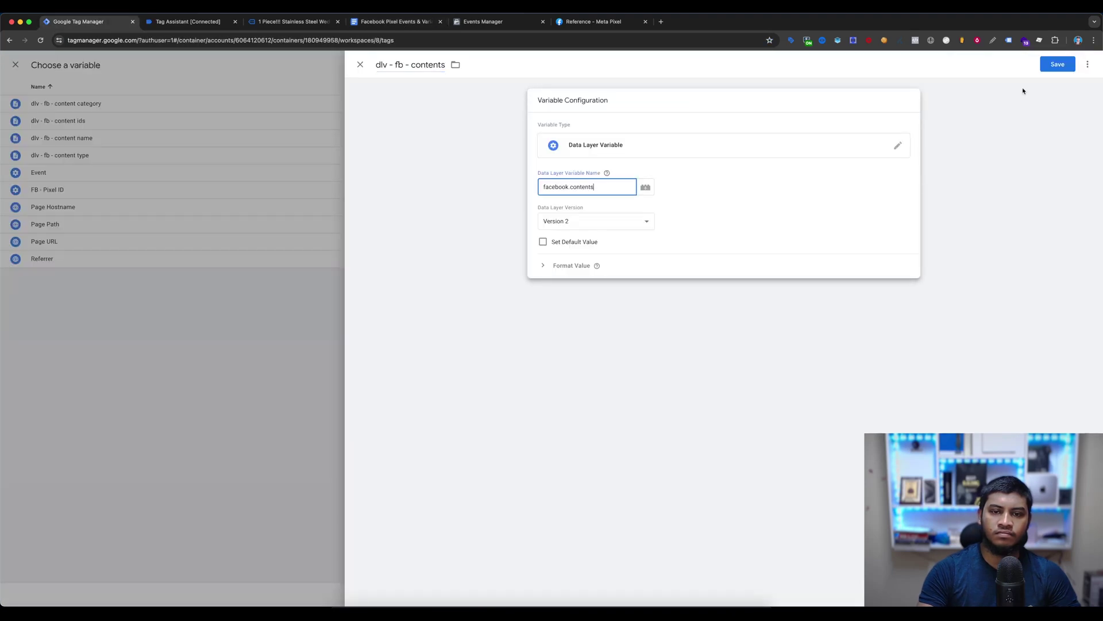
pyautogui.click(1058, 64)
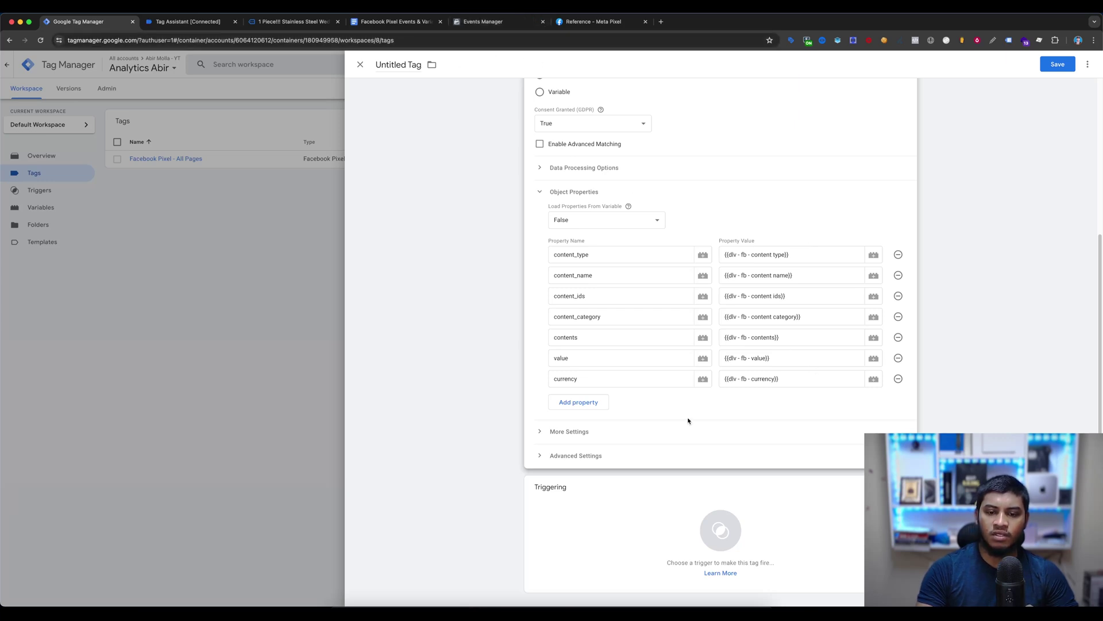
# Assign the view_item trigger to the ViewContent tag and save the tag as Facebook Pixel - View item
pyautogui.click(611, 521)
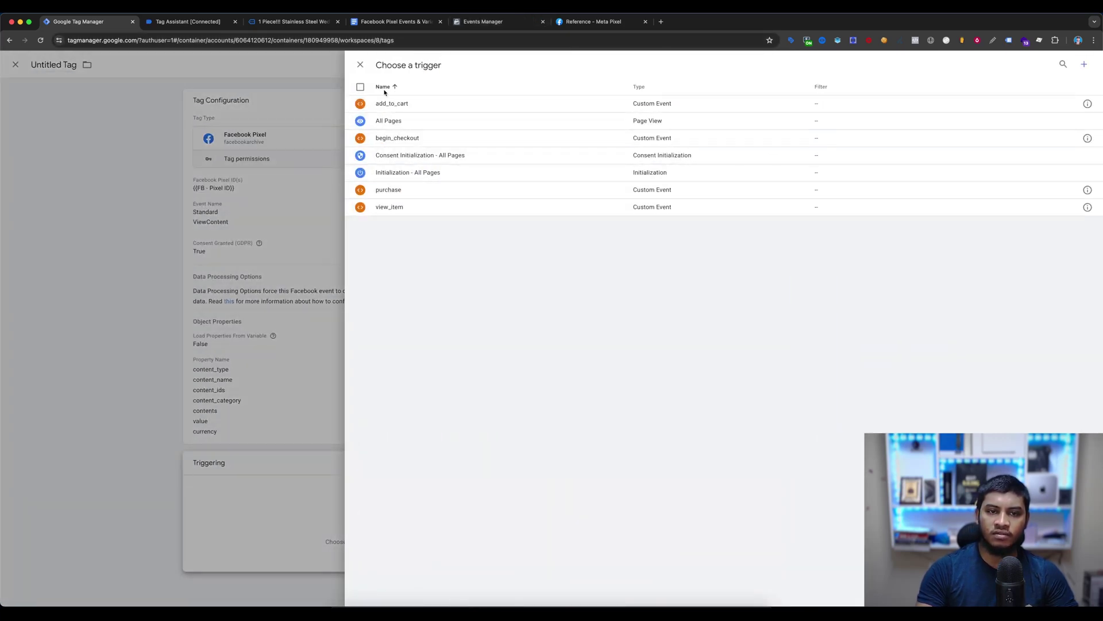
pyautogui.click(397, 206)
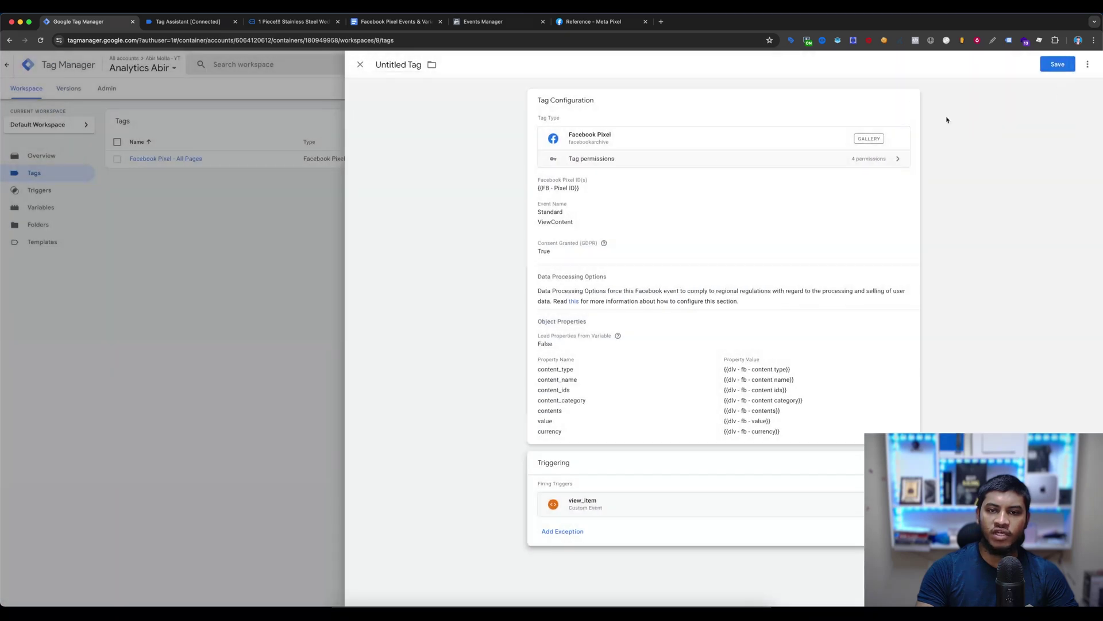
pyautogui.click(1058, 64)
pyautogui.click(543, 172)
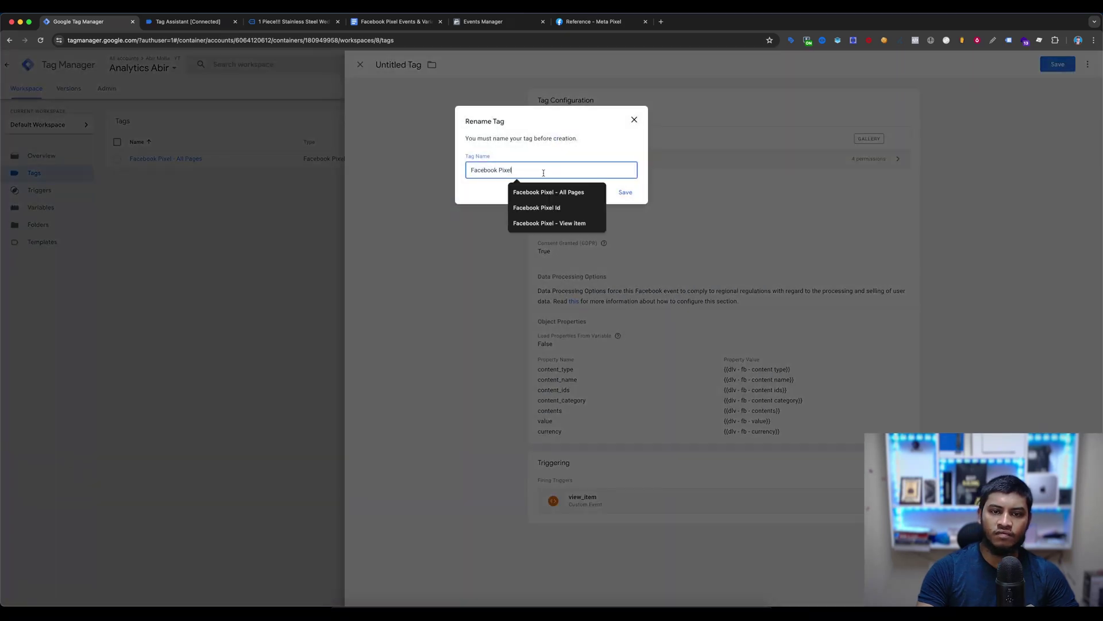
pyautogui.click(543, 223)
pyautogui.click(625, 193)
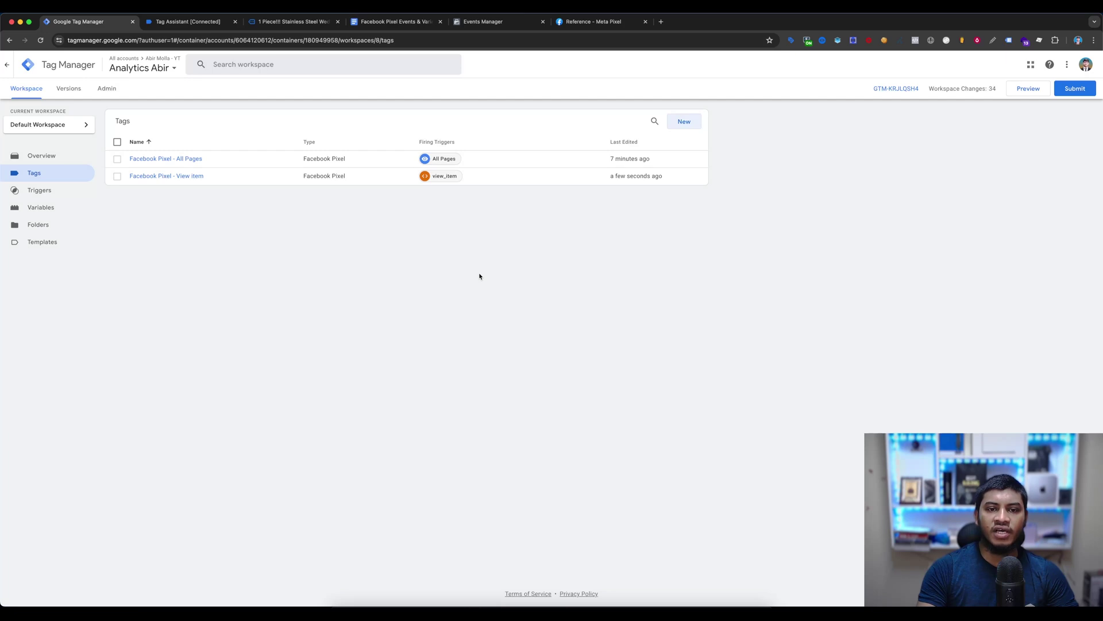
# Create the Facebook Pixel - AddToCart tag with pixel ID {{FB - Pixel ID}}, standard event AddToCart and the seven object properties from content_type to currency
pyautogui.click(696, 121)
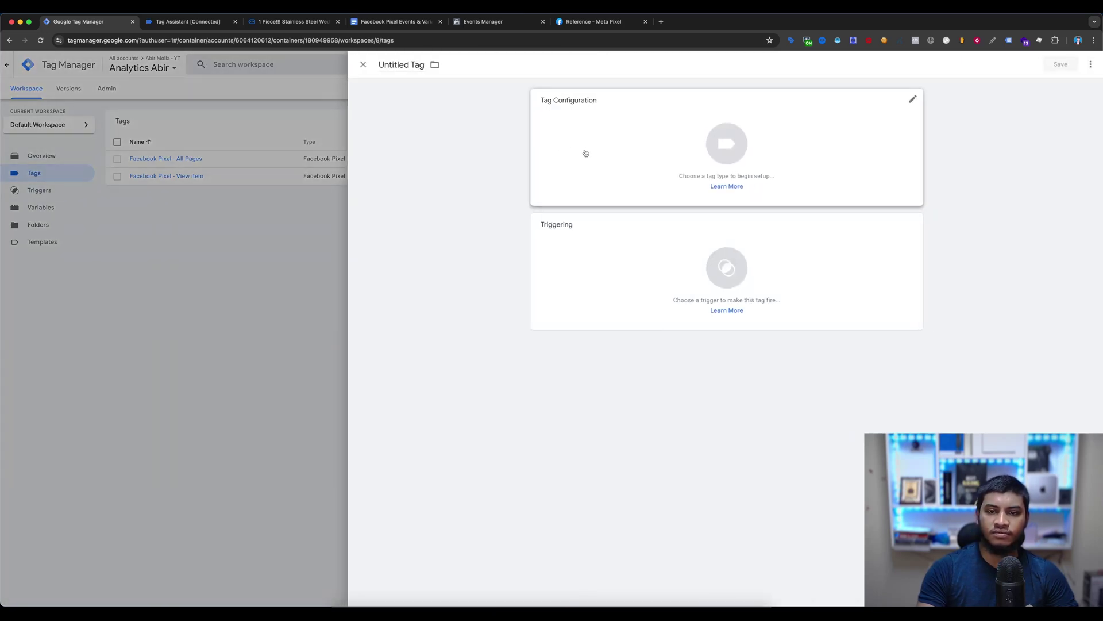
pyautogui.click(591, 154)
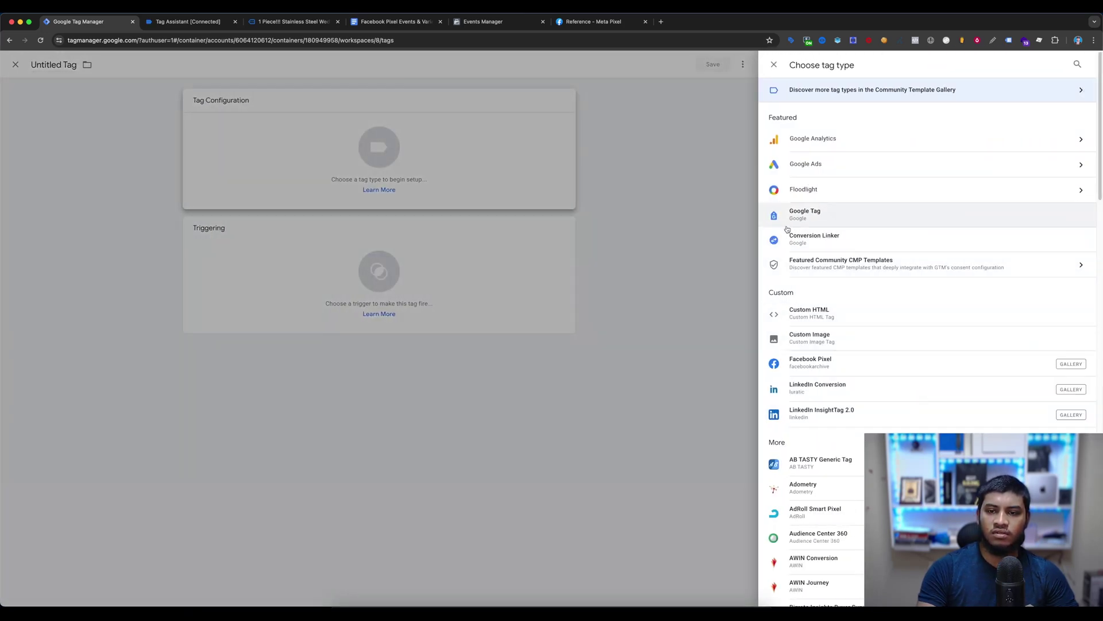
pyautogui.click(826, 369)
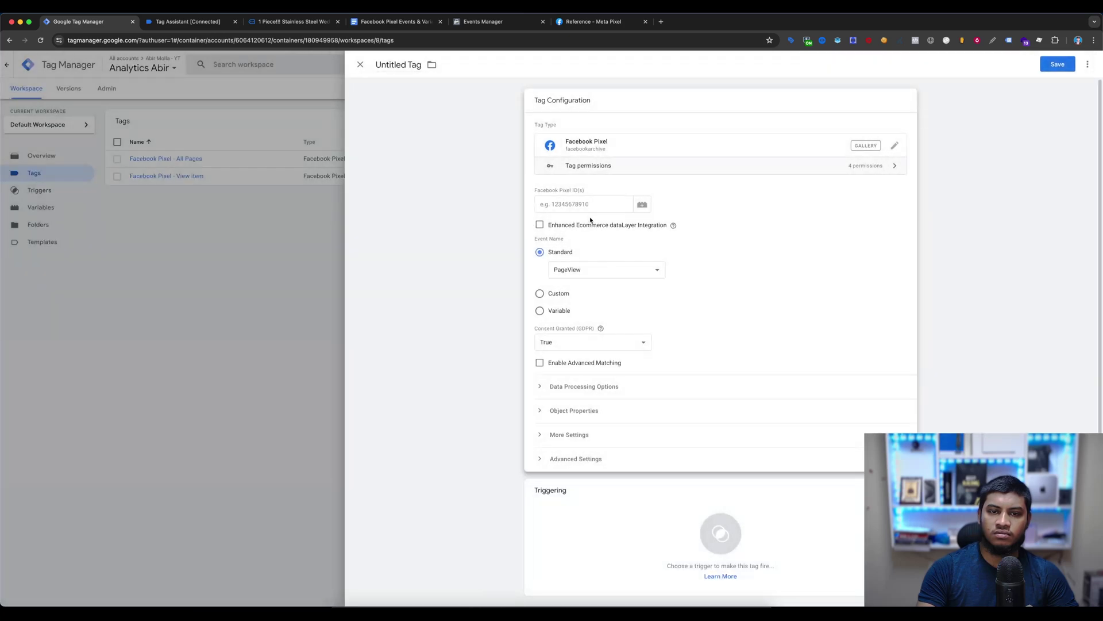
pyautogui.click(593, 279)
pyautogui.click(598, 288)
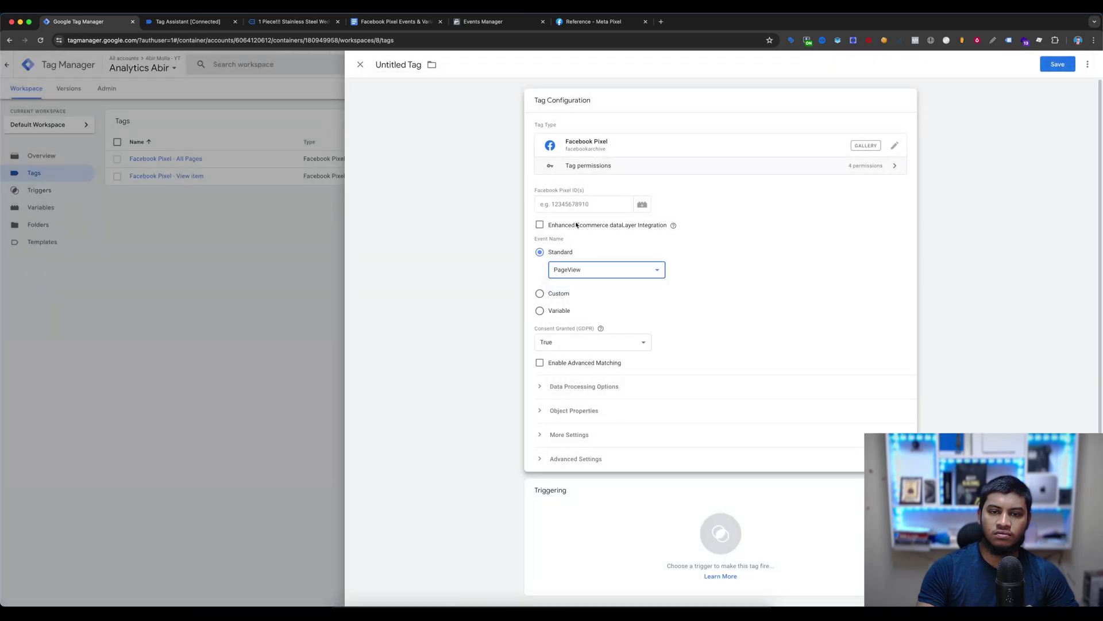
pyautogui.click(573, 209)
pyautogui.write('{{pi')
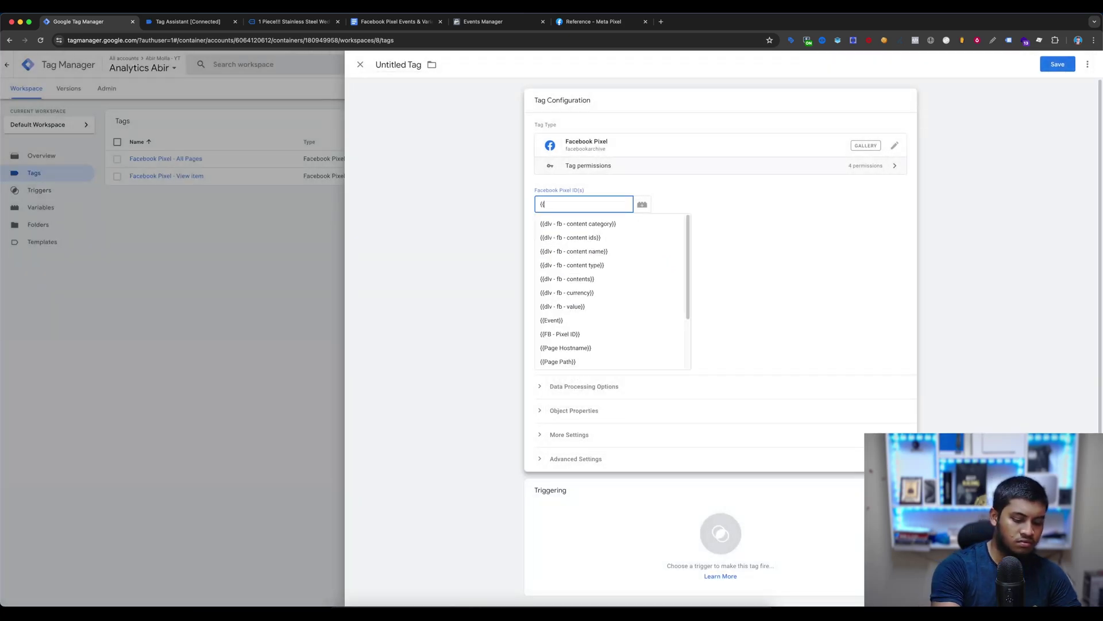
pyautogui.click(563, 225)
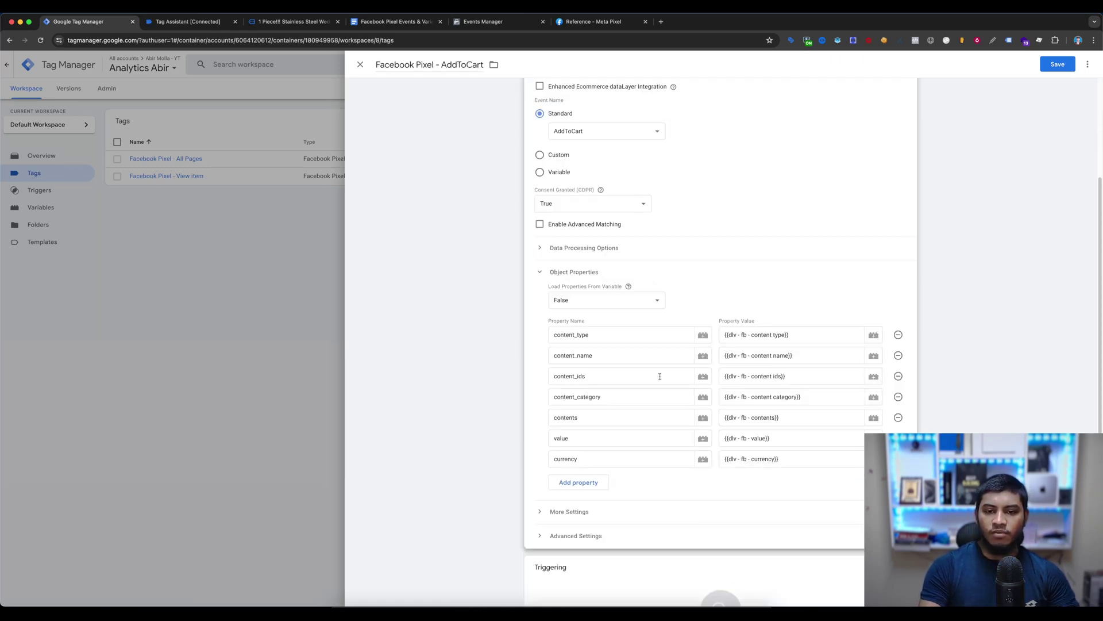
# Assign the add_to_cart trigger to the AddToCart tag and save the tag
pyautogui.scroll(-3, 764, 276)
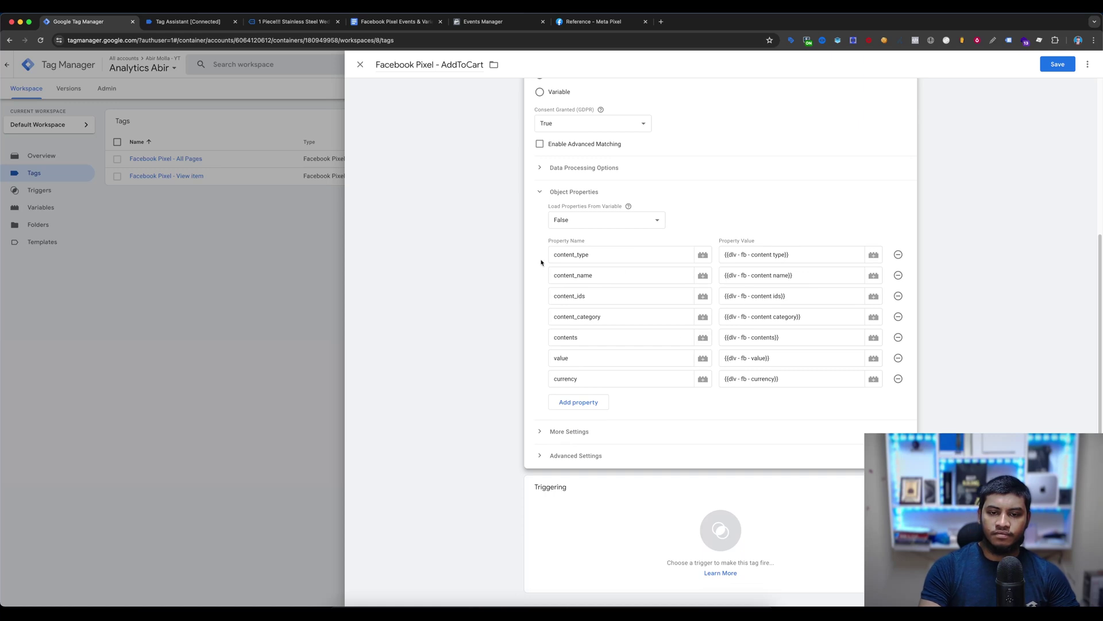
pyautogui.click(606, 520)
pyautogui.click(885, 101)
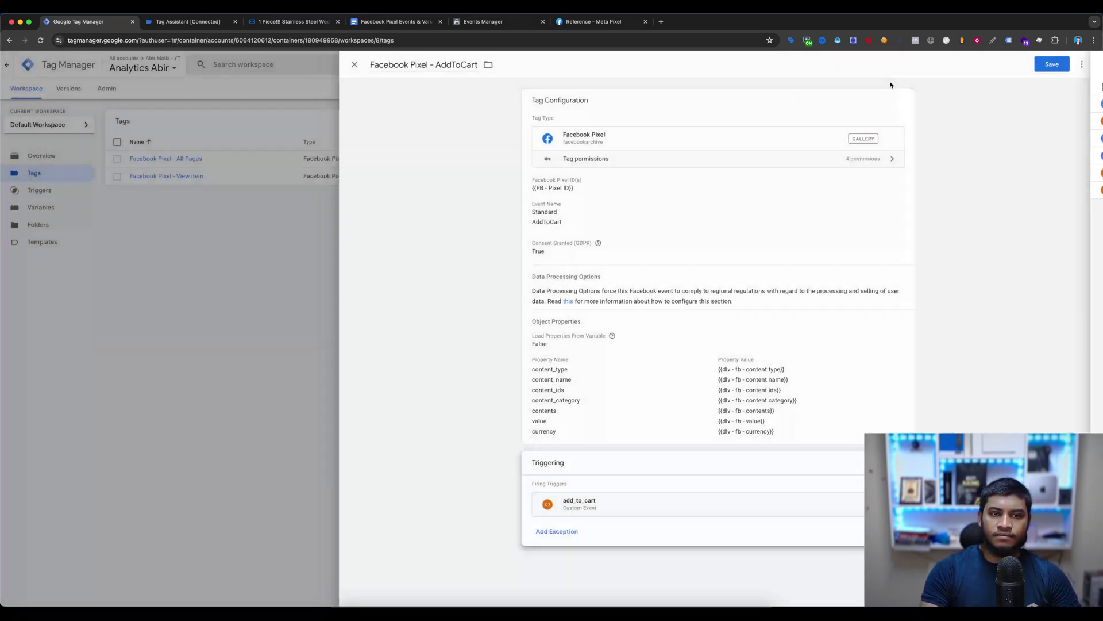
pyautogui.click(1052, 64)
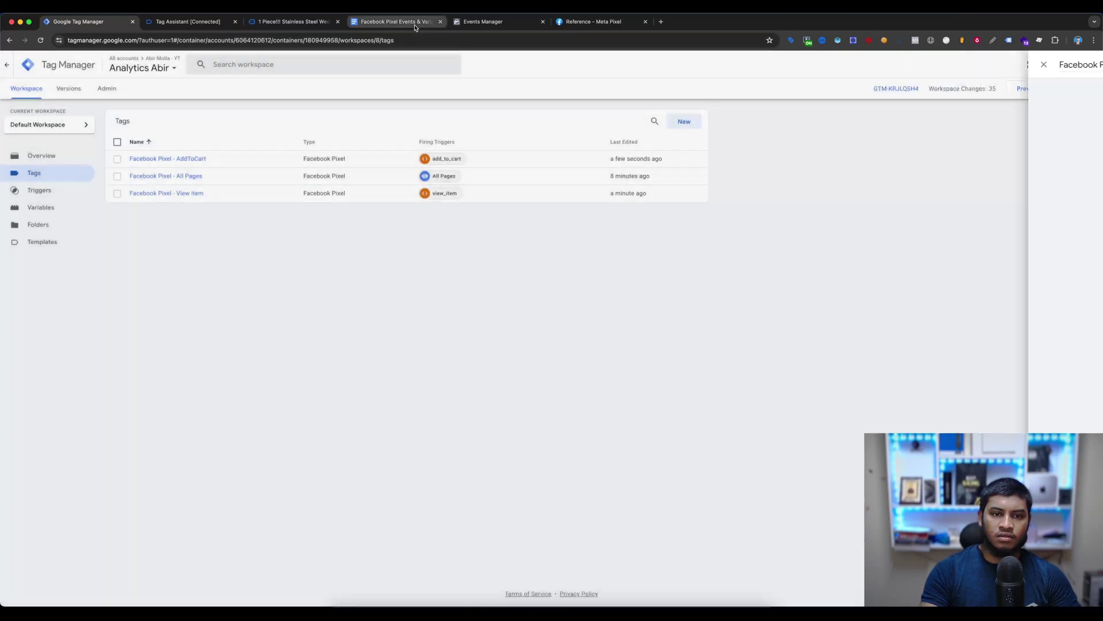
# Look up InitiateCheckout in the document's Triggers table and create the Facebook Pixel - InitiateCheckout tag with that standard event and properties content_type to currency
pyautogui.click(396, 21)
pyautogui.scroll(3, 425, 97)
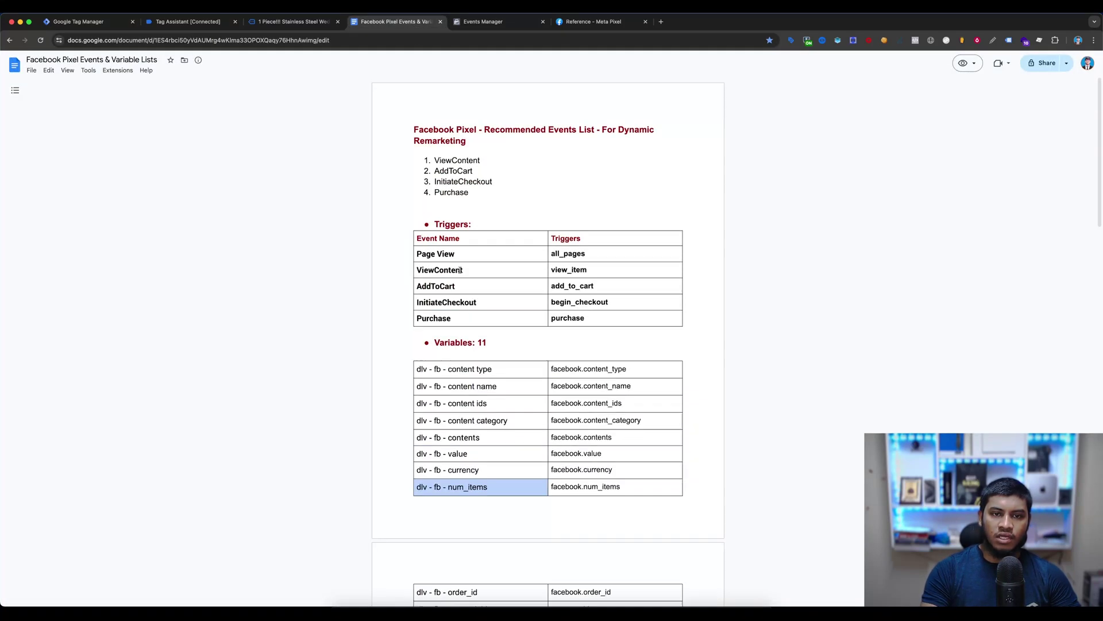
pyautogui.moveTo(423, 298); pyautogui.dragTo(518, 304)
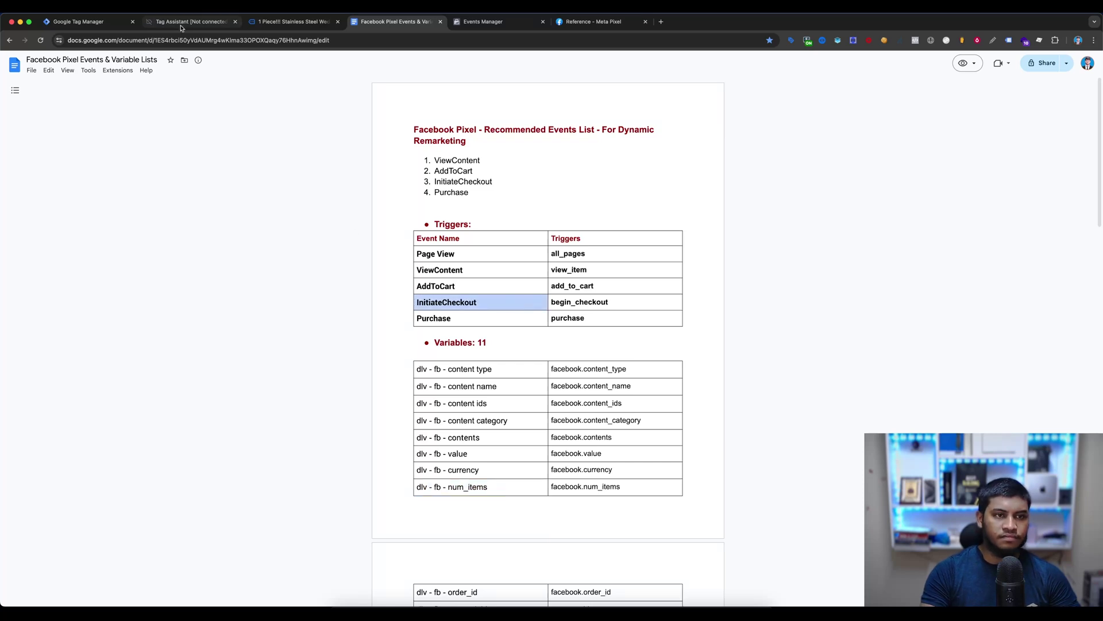
pyautogui.click(81, 21)
pyautogui.click(684, 122)
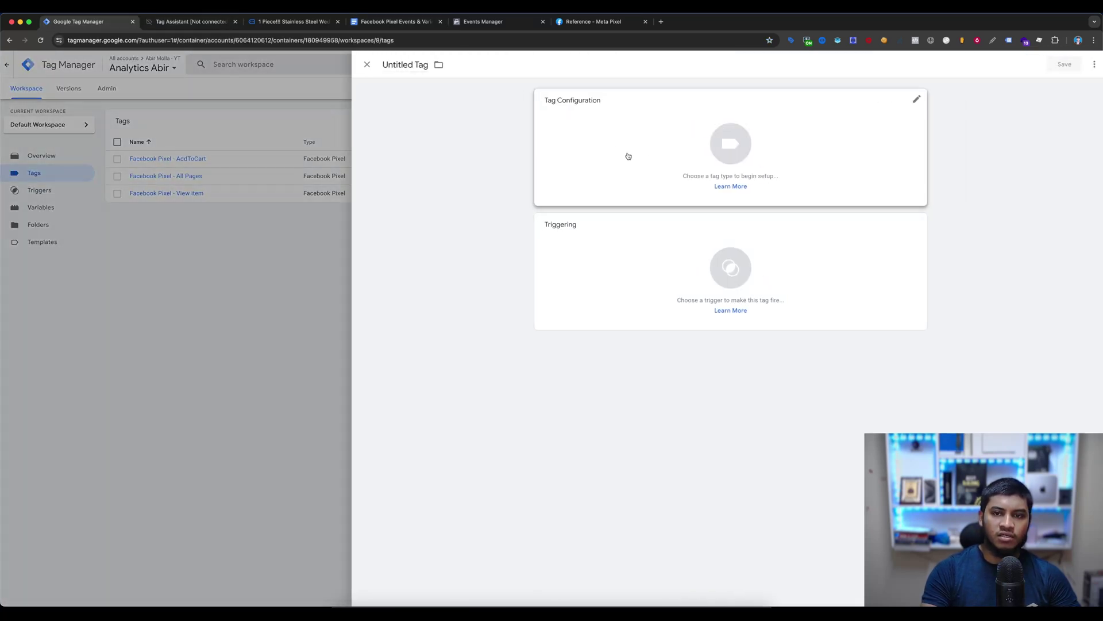
pyautogui.click(628, 155)
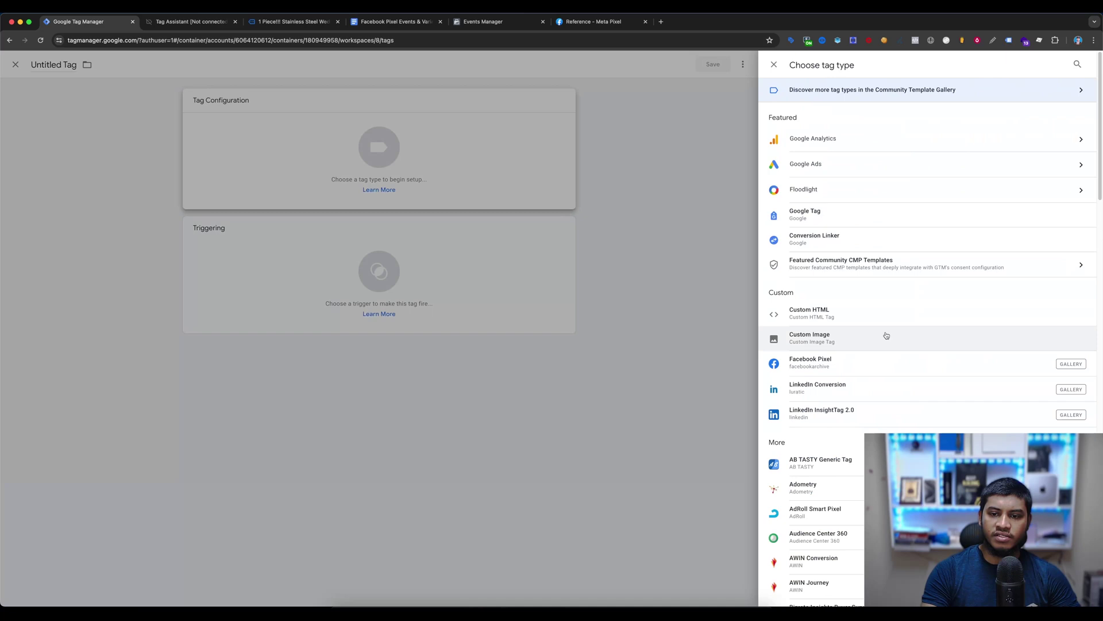
pyautogui.click(845, 363)
pyautogui.click(582, 271)
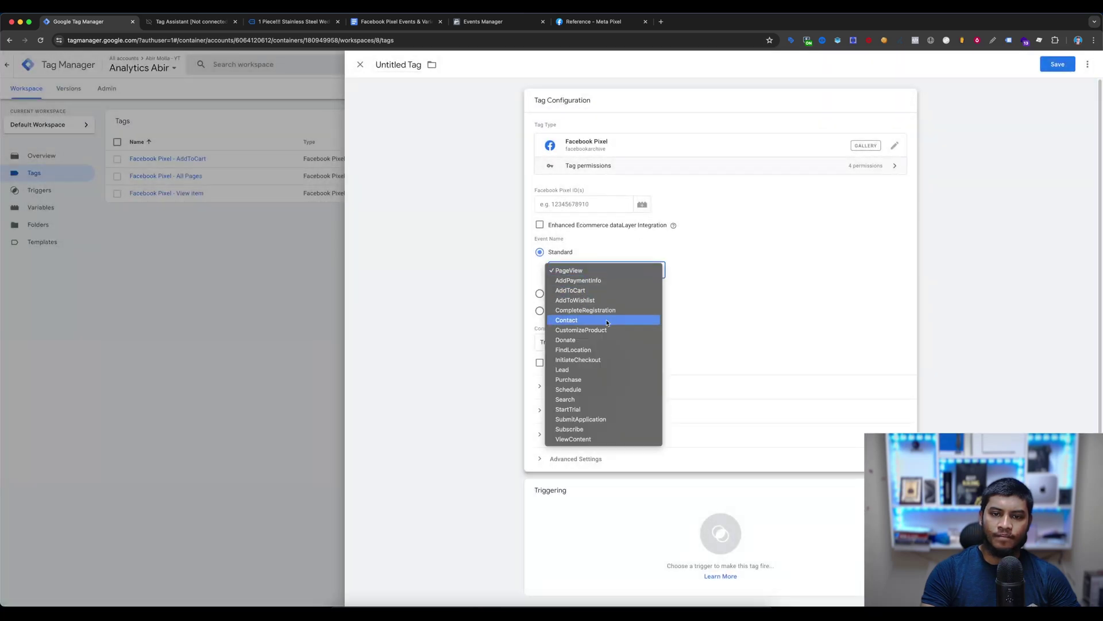
pyautogui.click(589, 361)
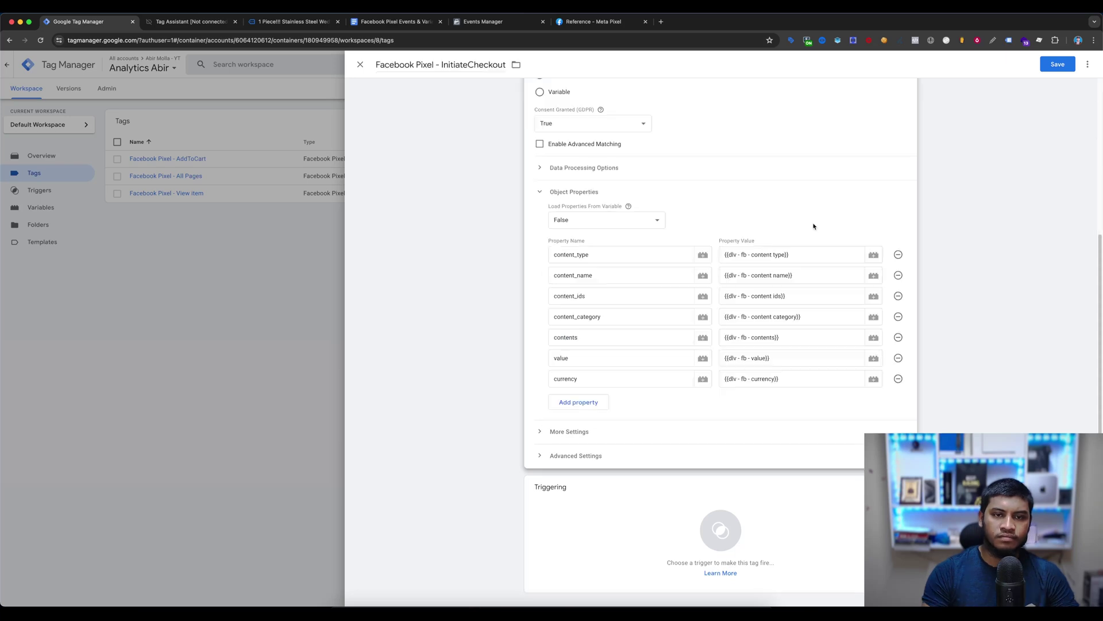
# Check the document's InitiateCheckout parameter list and add a num_items object property to the InitiateCheckout tag
pyautogui.click(379, 24)
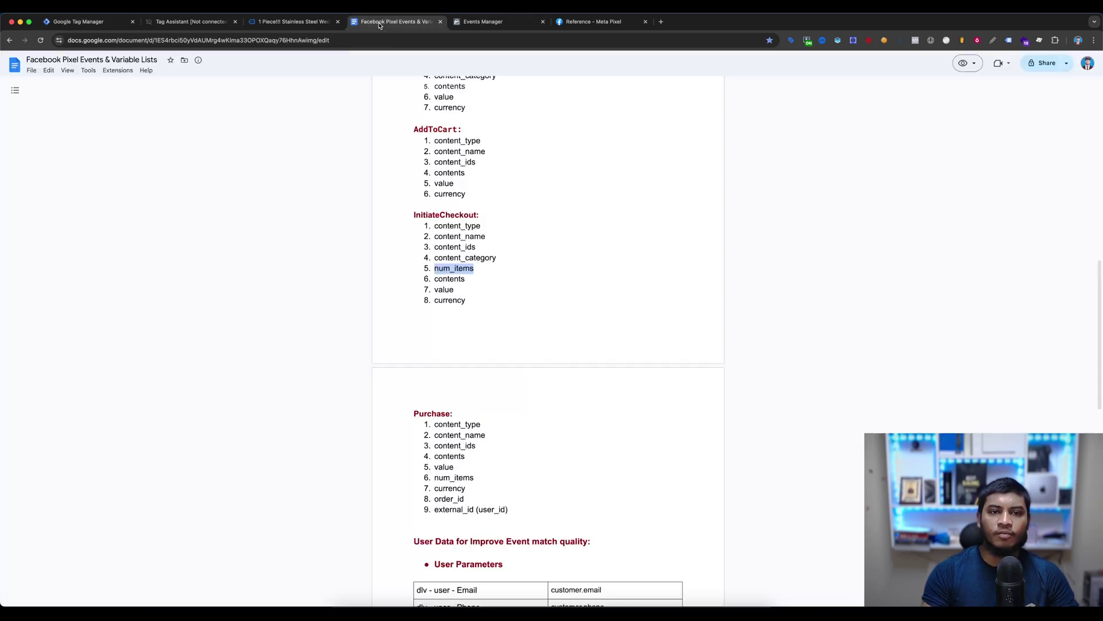
pyautogui.moveTo(411, 217); pyautogui.dragTo(477, 299)
pyautogui.click(477, 299)
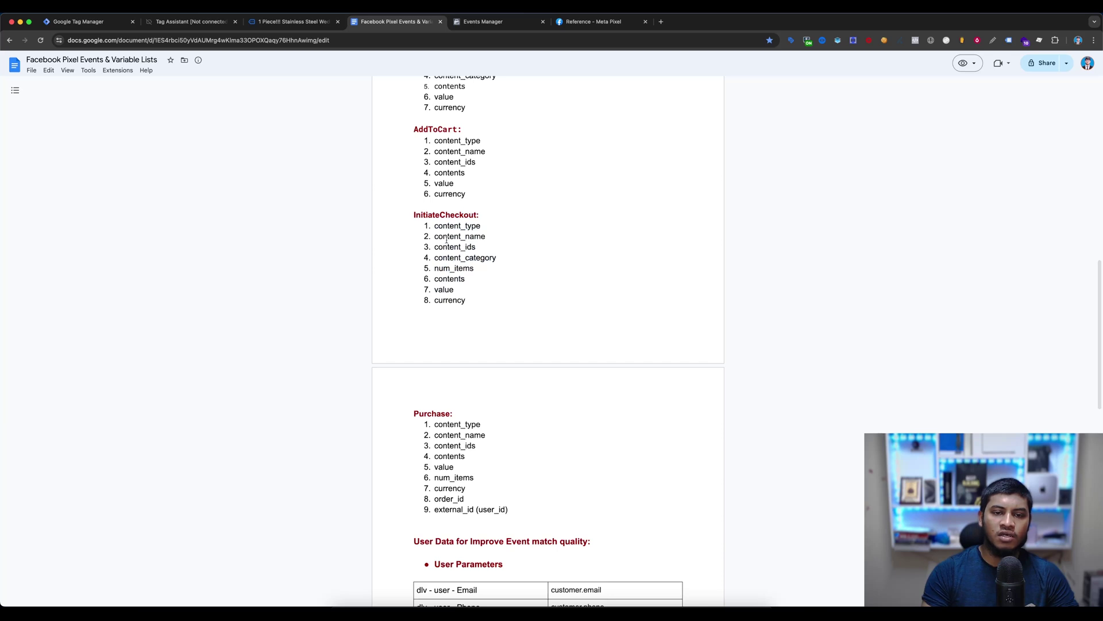
pyautogui.doubleClick(440, 268)
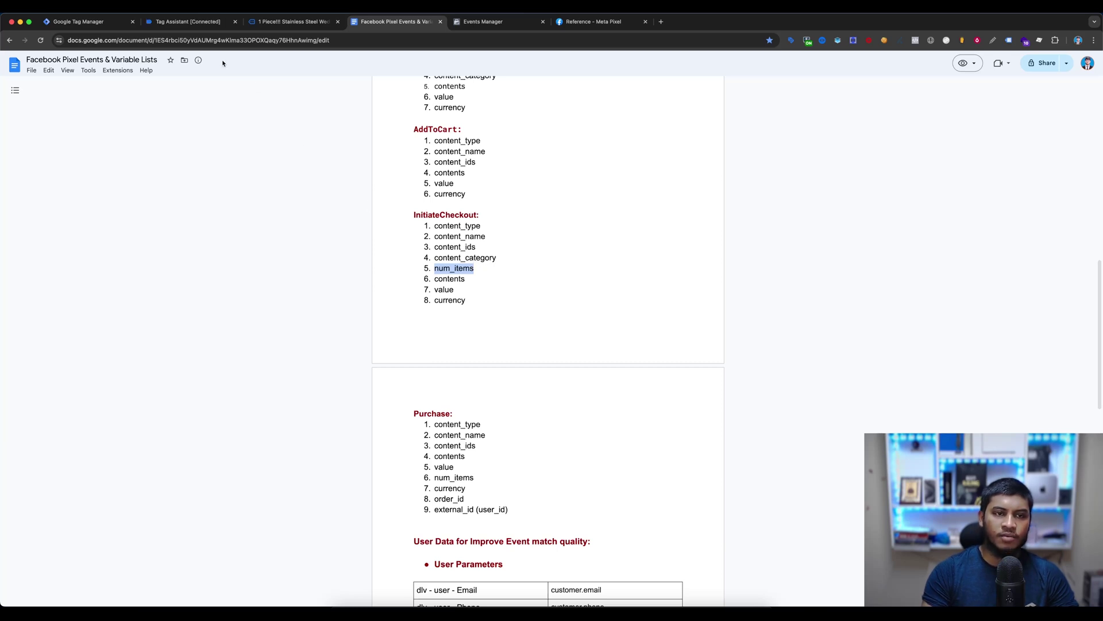
pyautogui.click(86, 23)
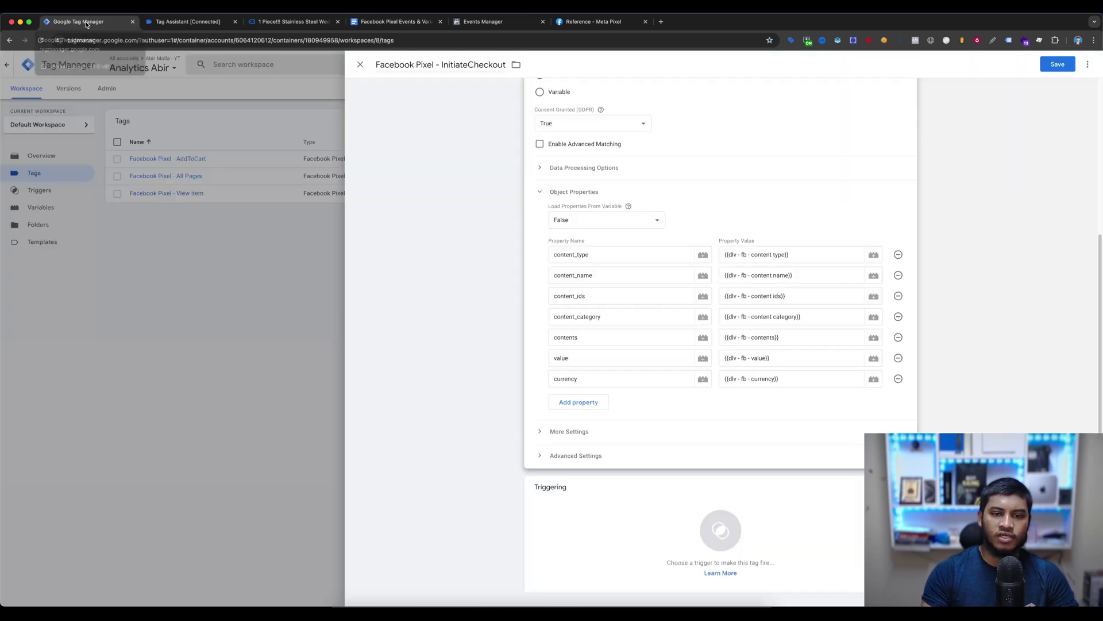
pyautogui.click(593, 403)
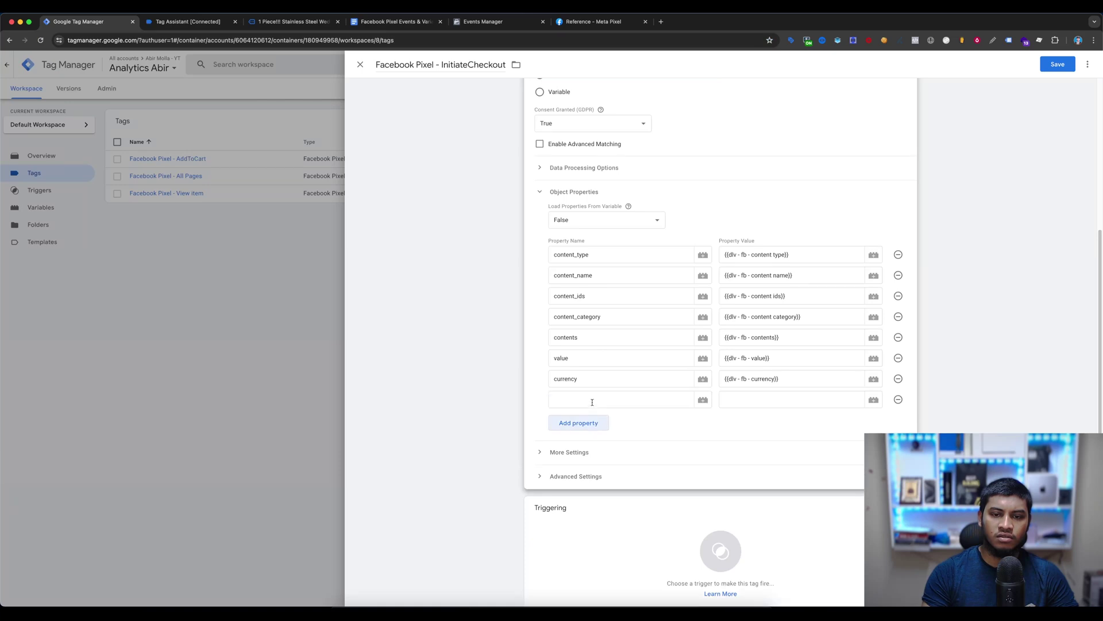
# Start a new Data Layer Variable for the num_items property's value and name it dlv - fb - num_items, copied from the document's Variables table
pyautogui.click(780, 401)
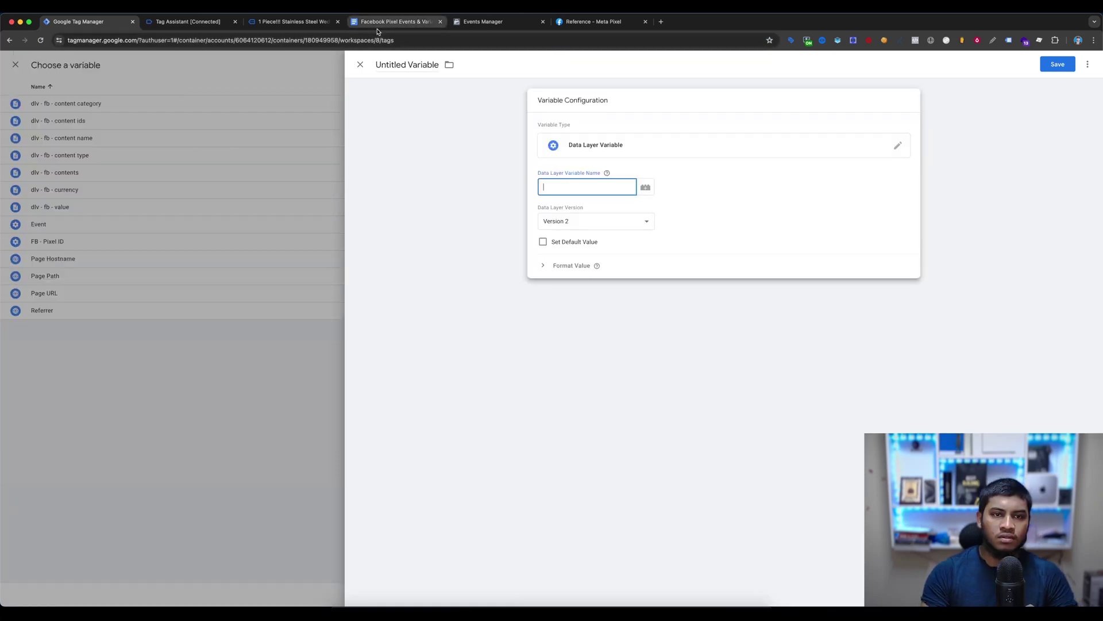
pyautogui.click(396, 22)
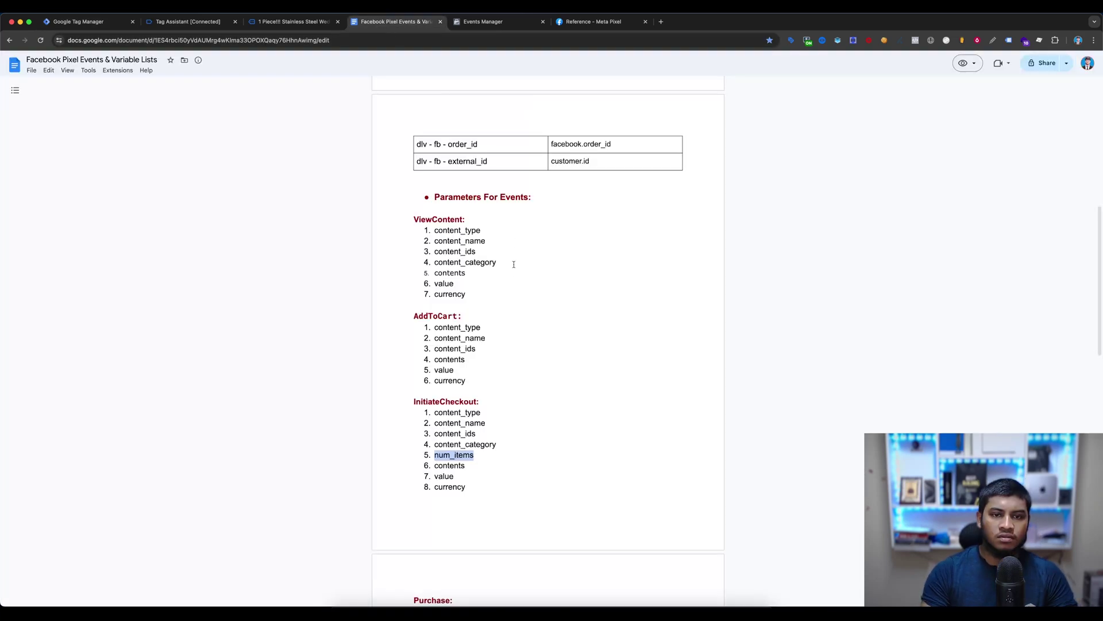
pyautogui.scroll(5, 559, 374)
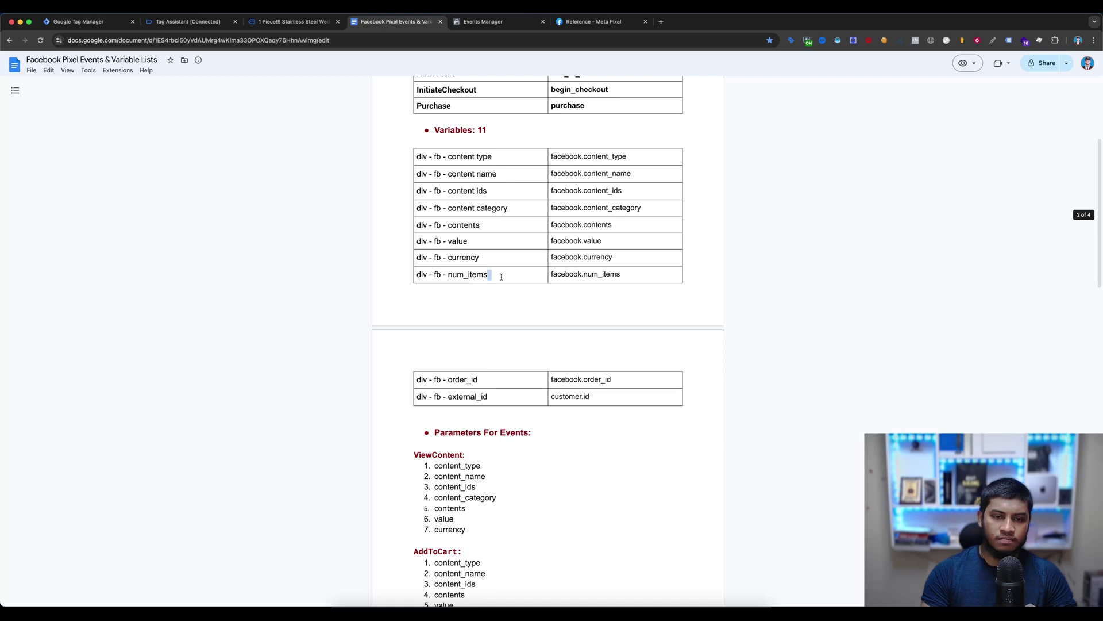
pyautogui.moveTo(501, 277); pyautogui.dragTo(422, 273)
pyautogui.press('super+c')
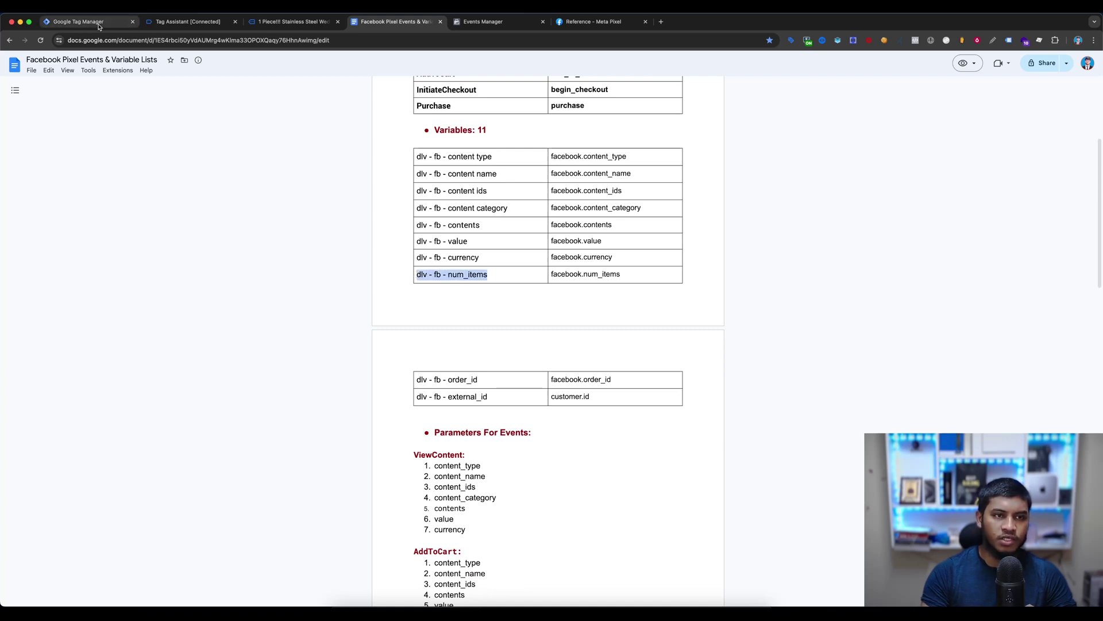
pyautogui.click(86, 22)
pyautogui.click(405, 64)
pyautogui.press('super+v')
# Set the data layer variable name to facebook.num_items, copied from the document, and save the variable as the num_items value
pyautogui.click(420, 22)
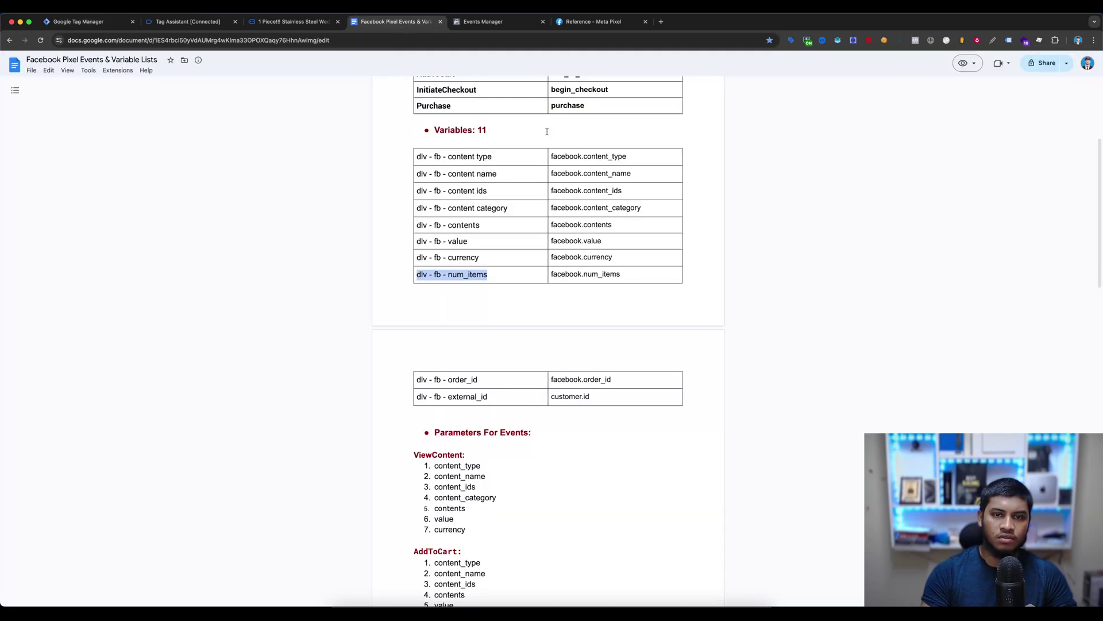
pyautogui.tripleClick(606, 276)
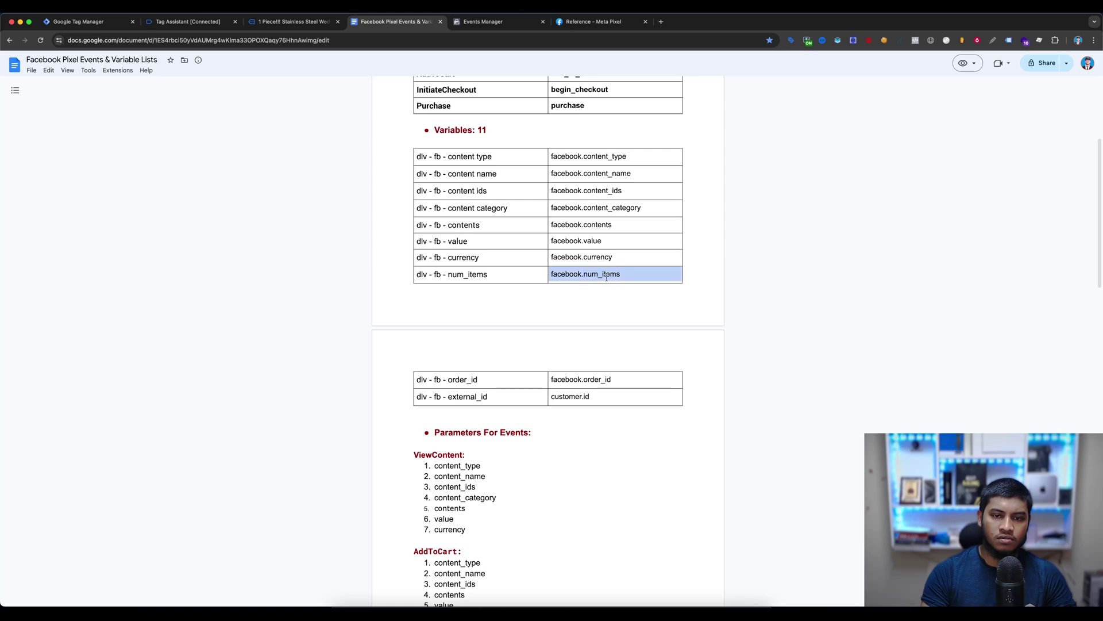
pyautogui.press('super+c')
pyautogui.click(86, 22)
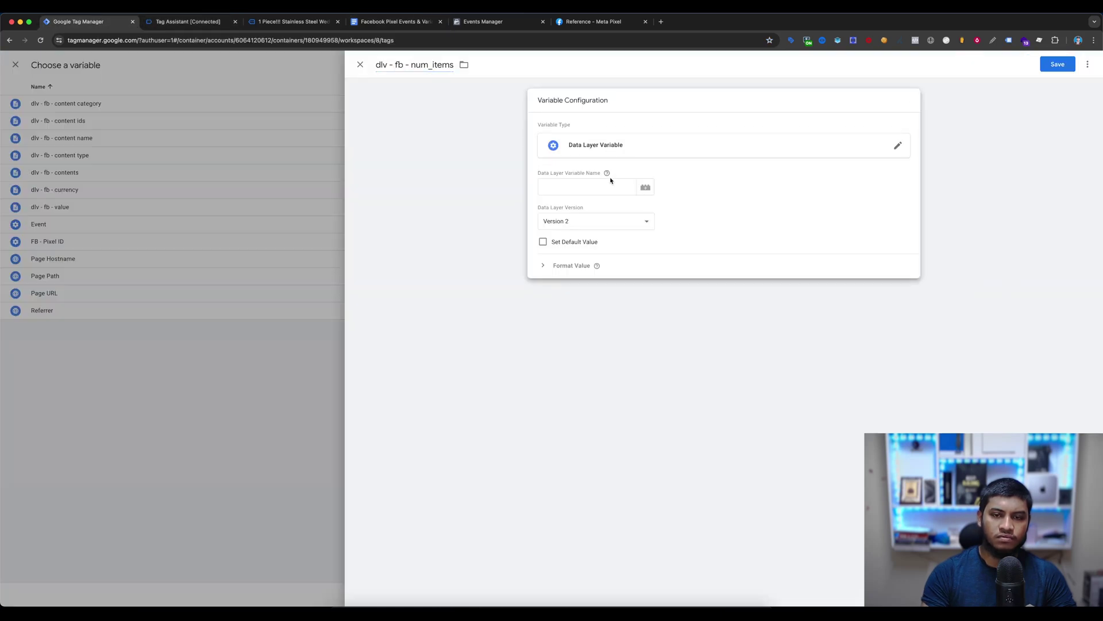
pyautogui.press('super+v')
pyautogui.click(1057, 64)
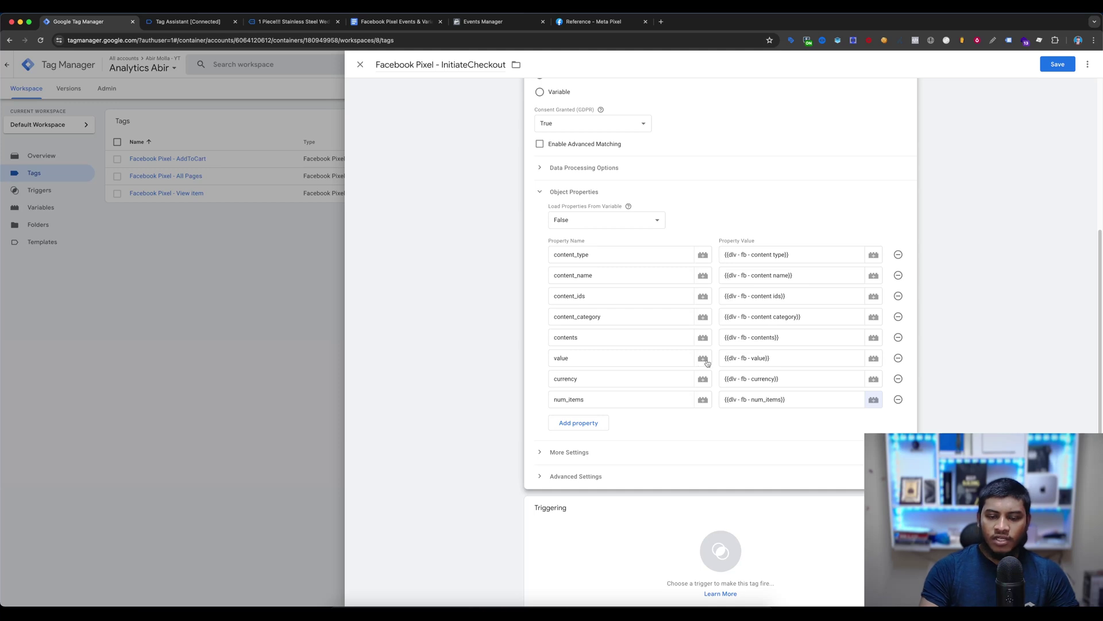
# Assign the begin_checkout trigger to the InitiateCheckout tag and save the tag
pyautogui.scroll(-1, 773, 406)
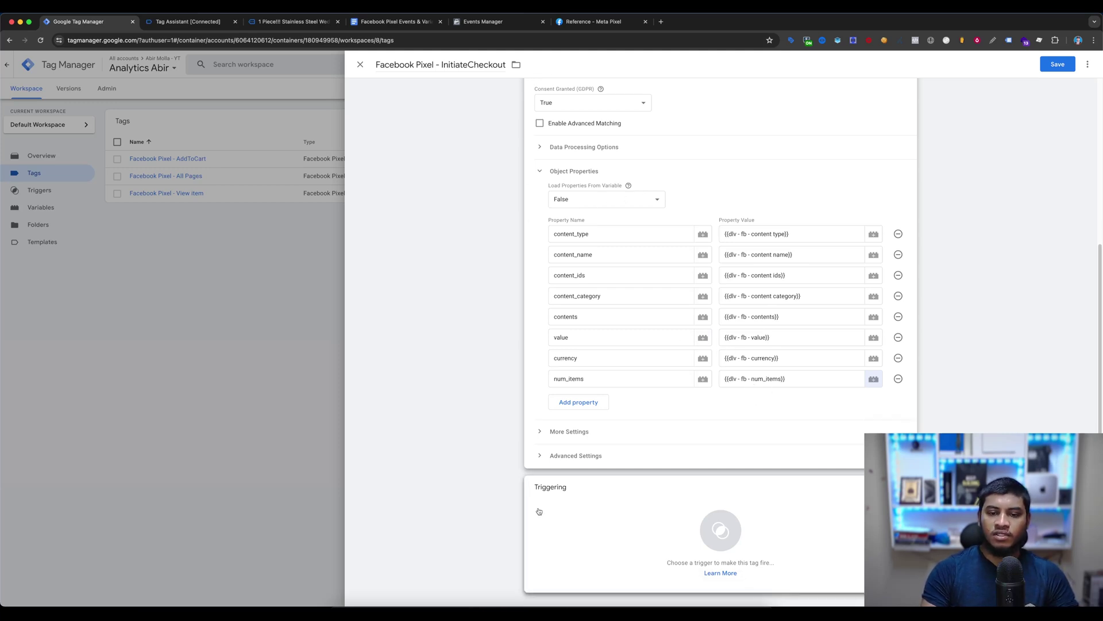
pyautogui.click(609, 531)
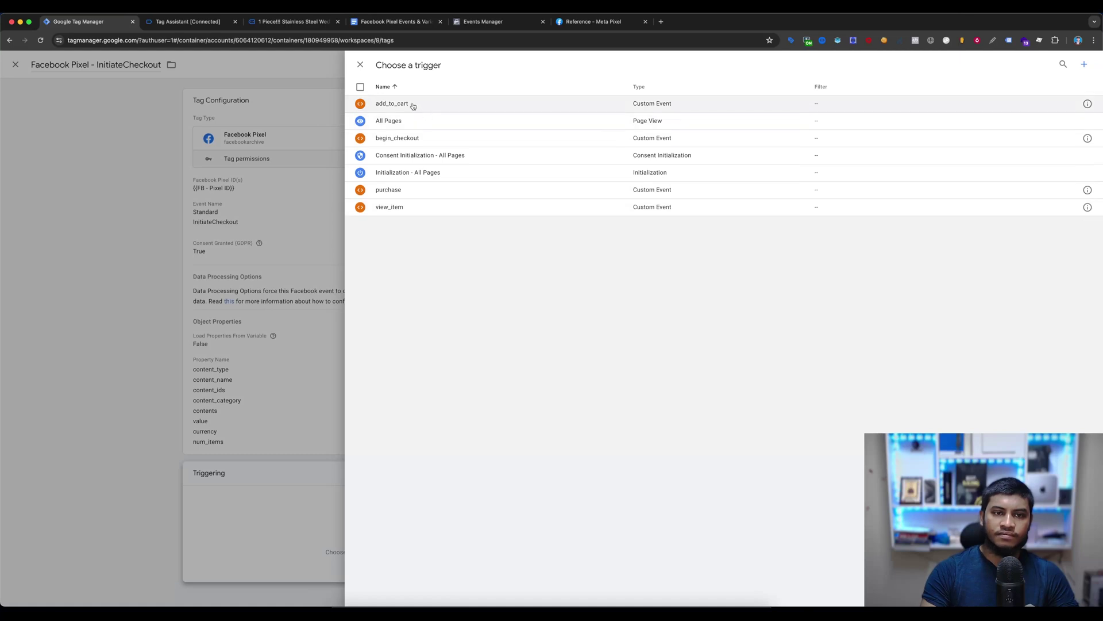
pyautogui.click(403, 141)
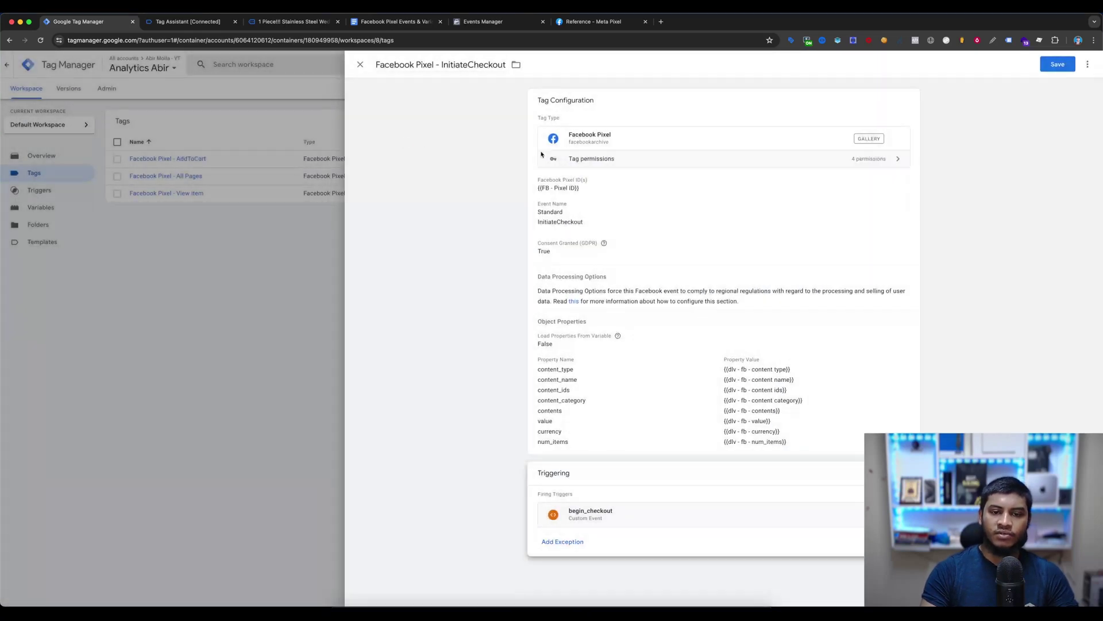
pyautogui.click(1061, 64)
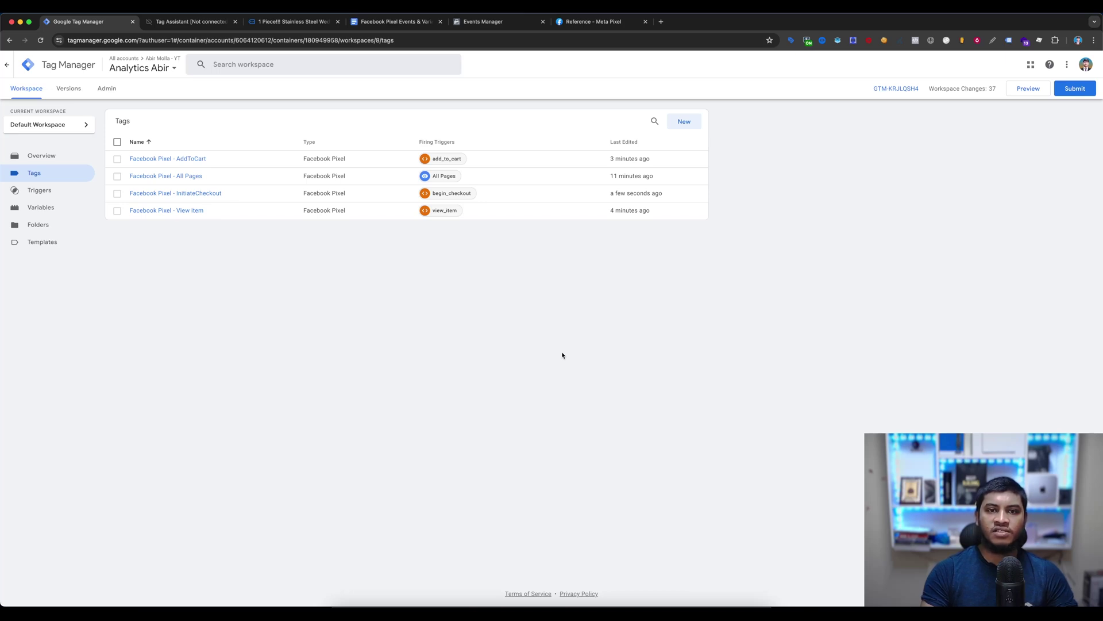
# Create a new Facebook Pixel tag and set its standard event name to Purchase
pyautogui.click(684, 122)
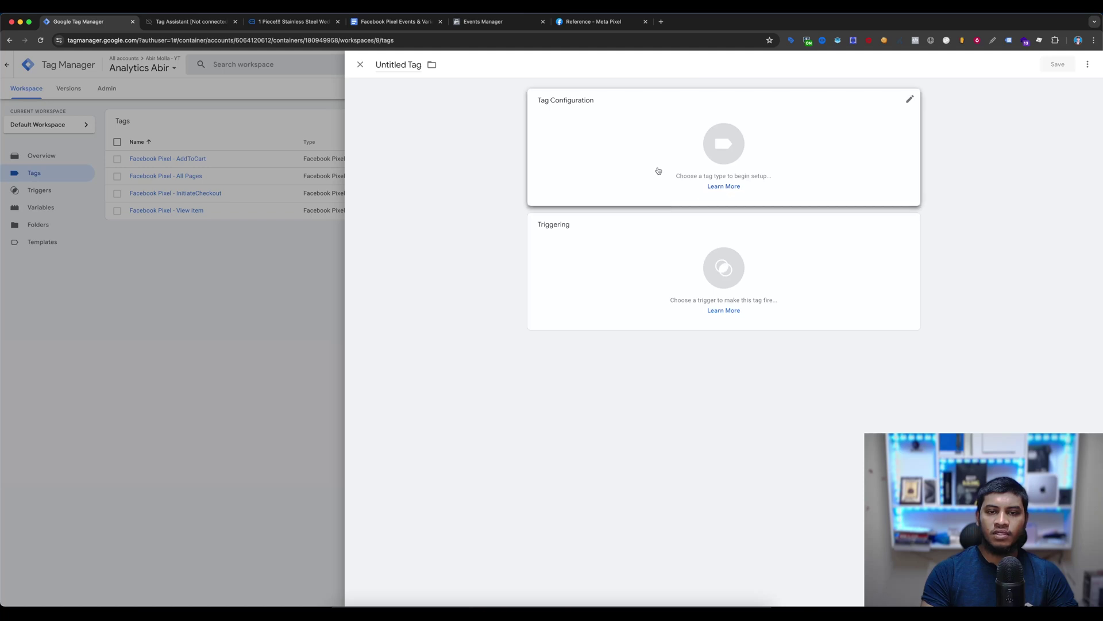
pyautogui.click(656, 171)
pyautogui.click(811, 361)
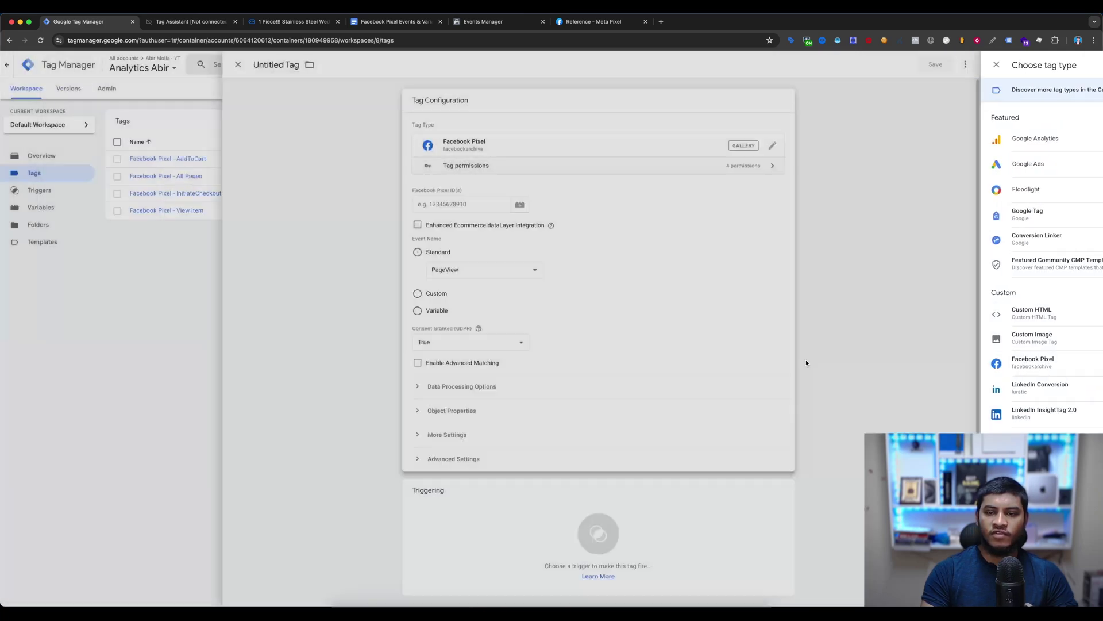
pyautogui.click(635, 269)
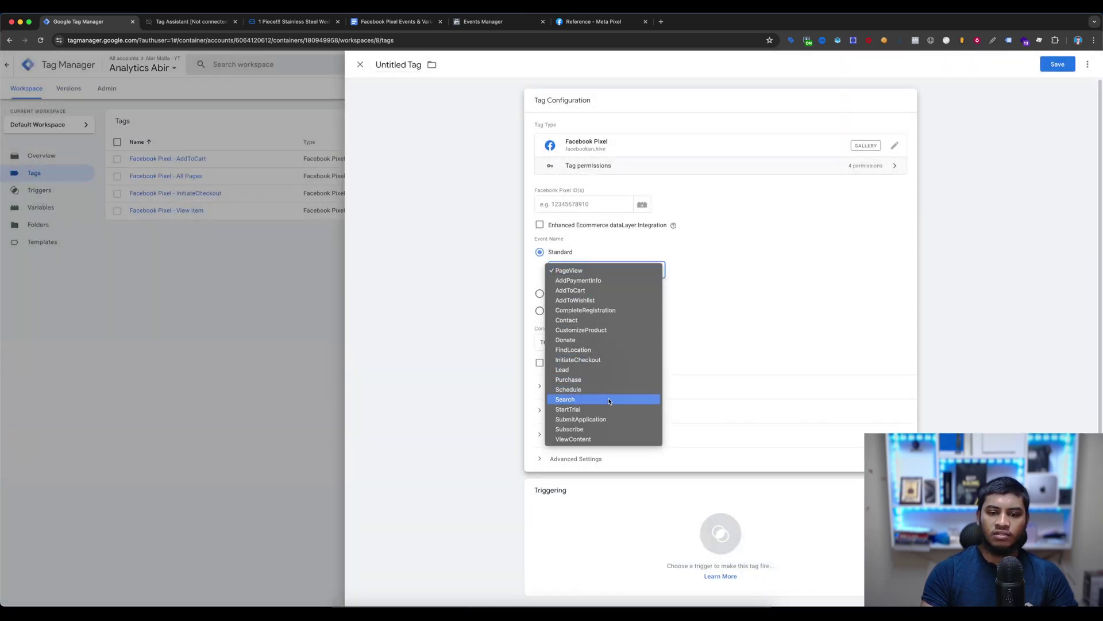
pyautogui.click(580, 381)
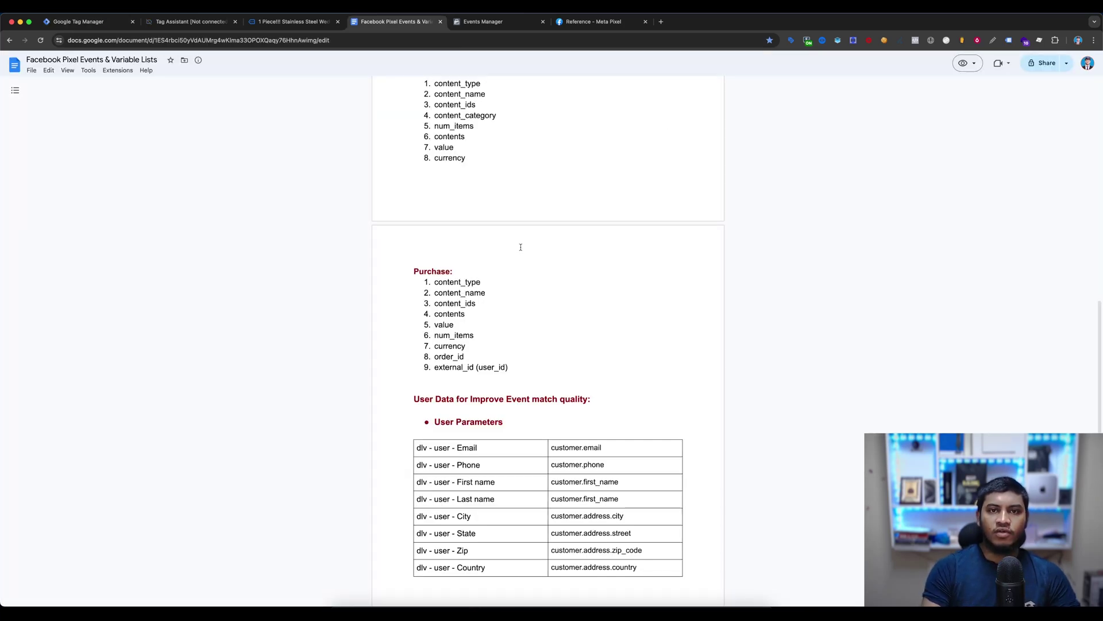
# Check the document's Purchase parameter list and add an order_id object property, copied from it, to the Facebook Pixel - Purchase tag
pyautogui.scroll(-3, 521, 247)
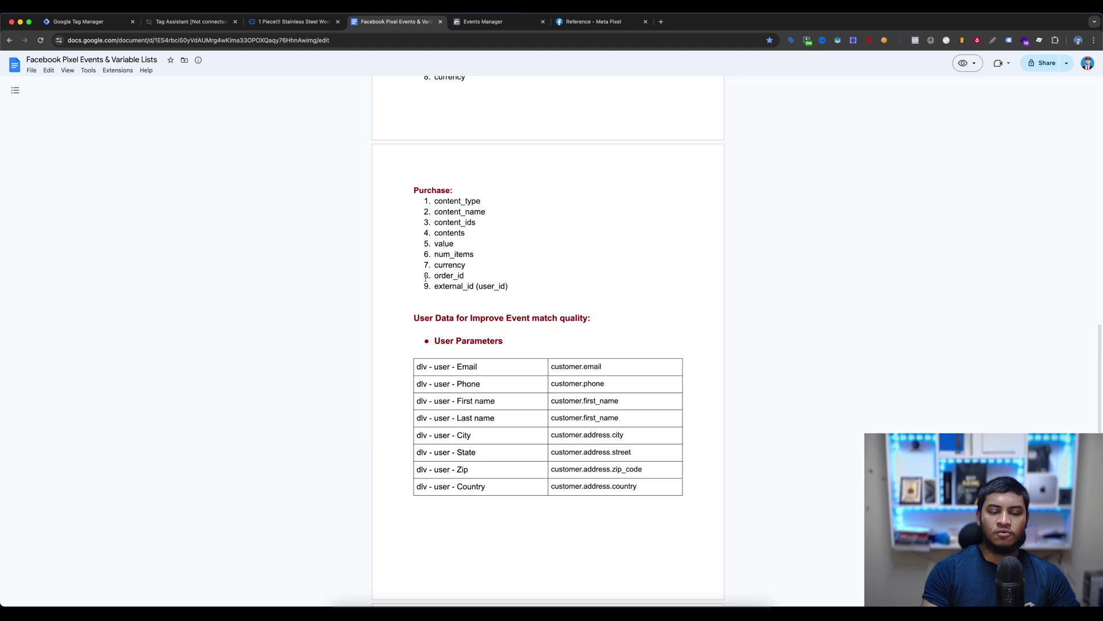
pyautogui.moveTo(413, 277); pyautogui.dragTo(523, 286)
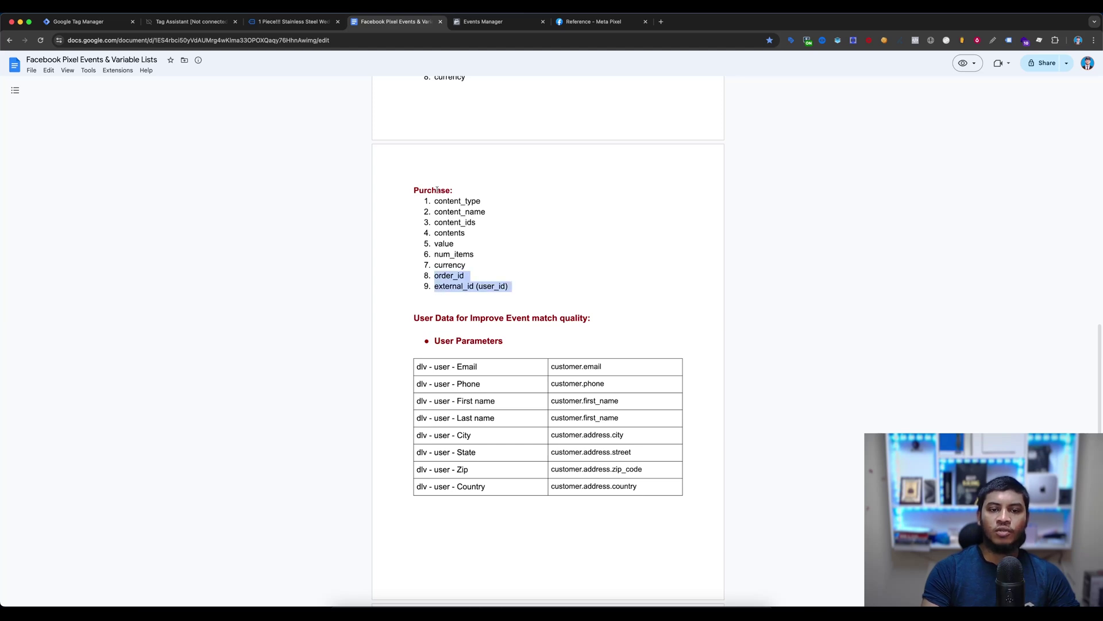
pyautogui.doubleClick(456, 277)
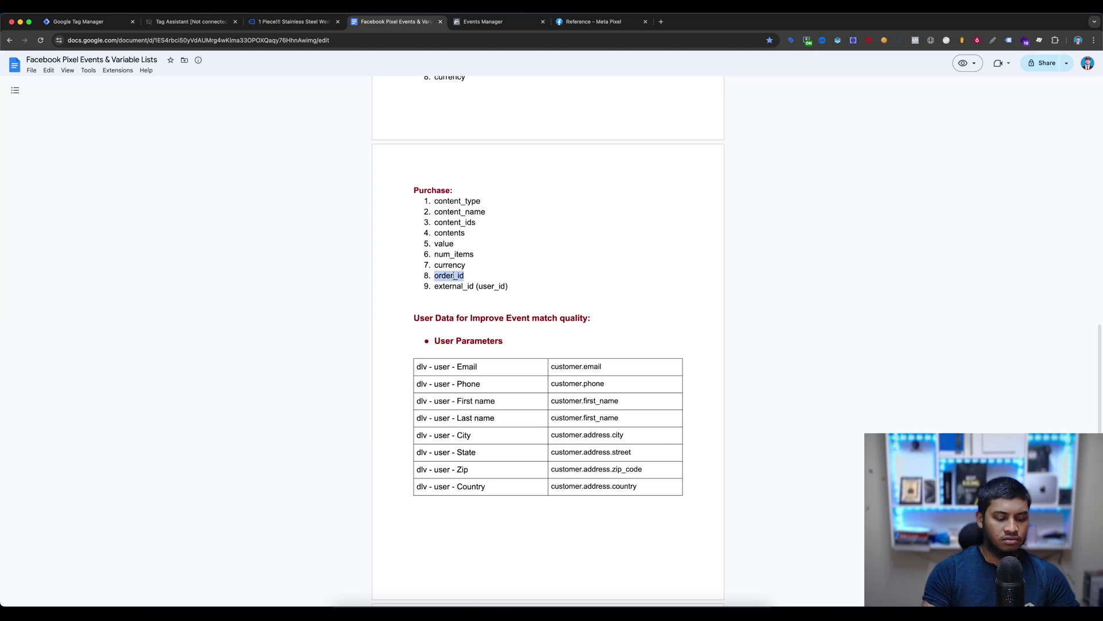
pyautogui.click(86, 21)
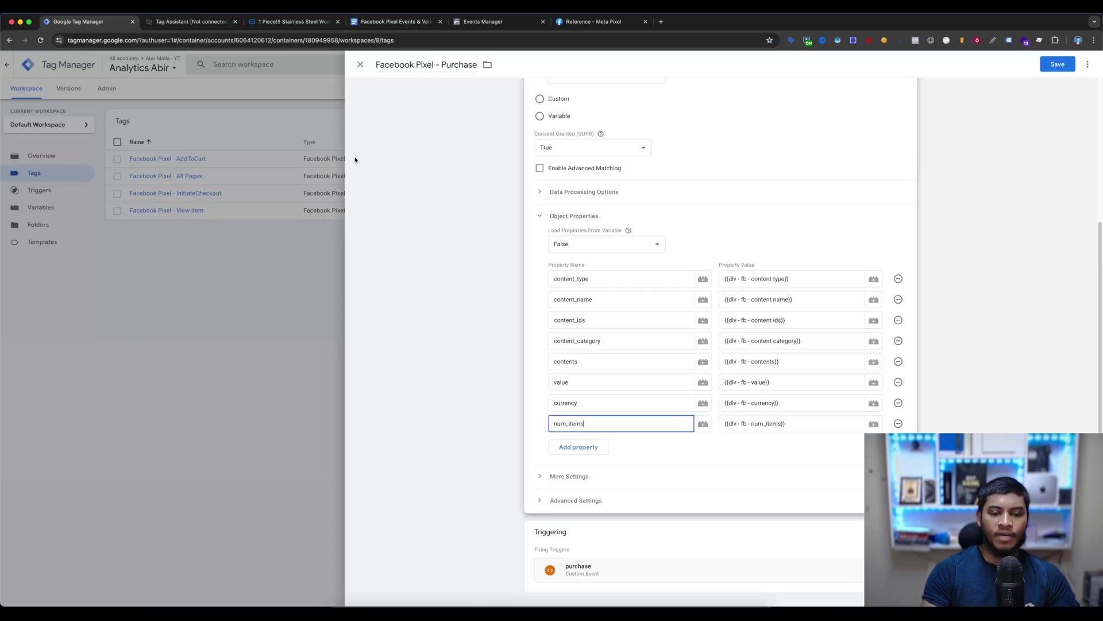
pyautogui.click(583, 447)
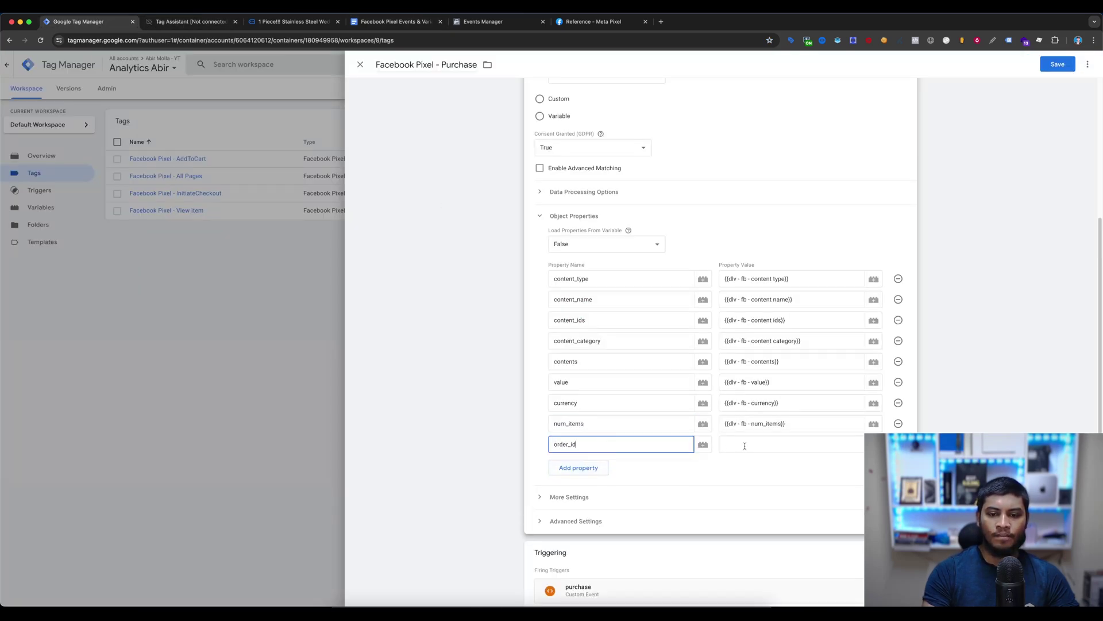
pyautogui.click(745, 446)
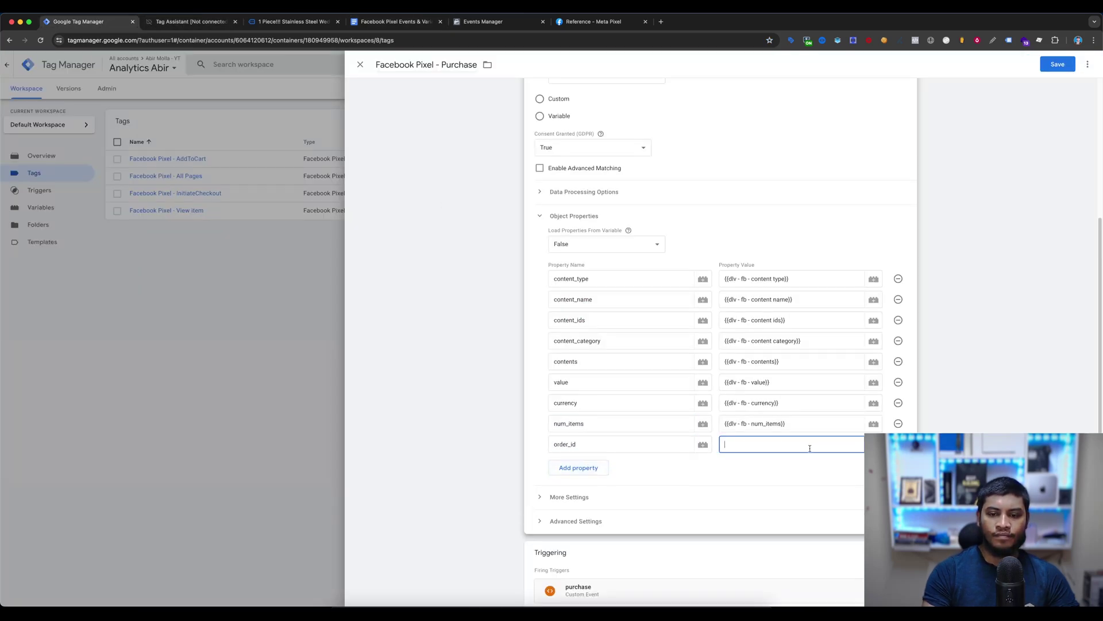
# Add an external_id object property to the Purchase tag, copying its name from the document's Purchase list
pyautogui.click(390, 23)
pyautogui.doubleClick(440, 286)
pyautogui.press('super+c')
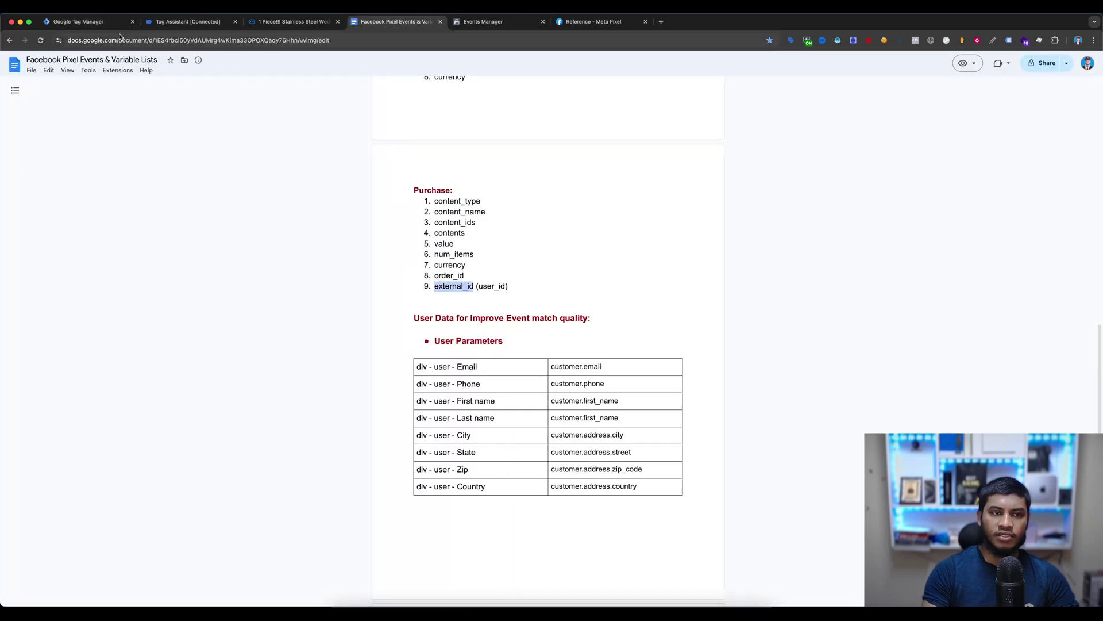
pyautogui.press('super+1')
pyautogui.click(577, 468)
pyautogui.scroll(-1, 583, 454)
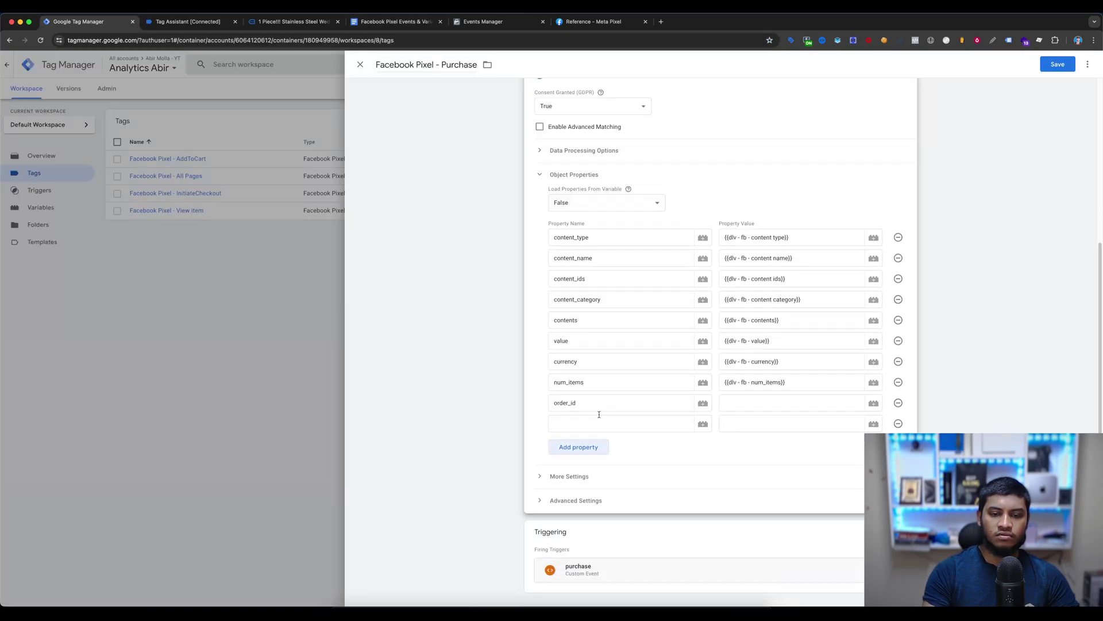
pyautogui.click(590, 424)
pyautogui.press('super+v')
# Start a new Data Layer Variable for the order_id property's value
pyautogui.click(776, 404)
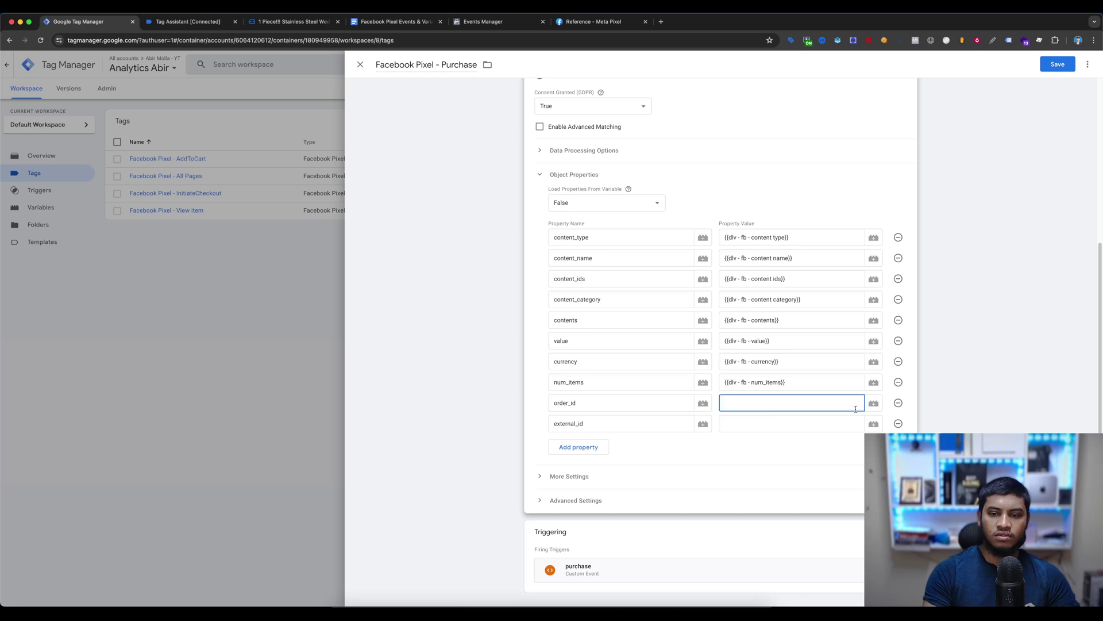
pyautogui.click(873, 403)
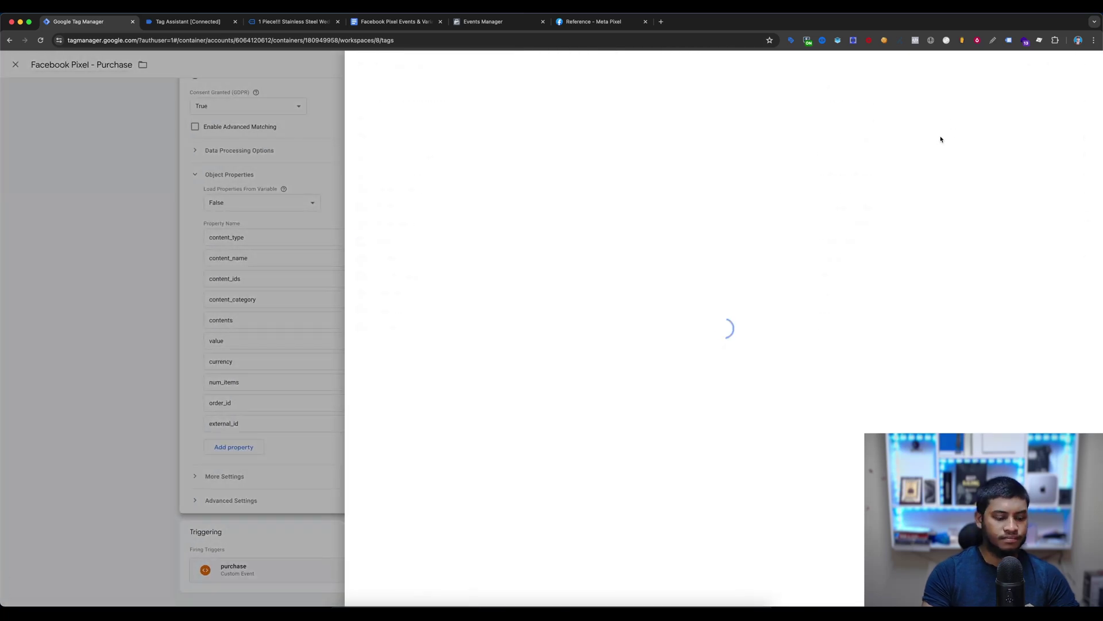
pyautogui.click(1087, 67)
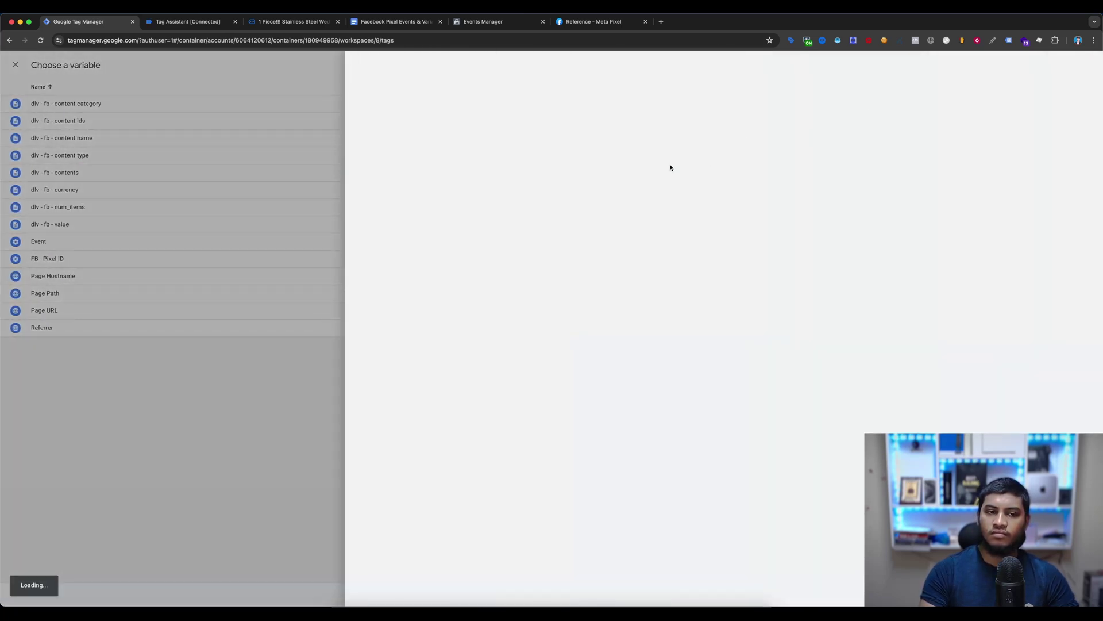
pyautogui.click(609, 163)
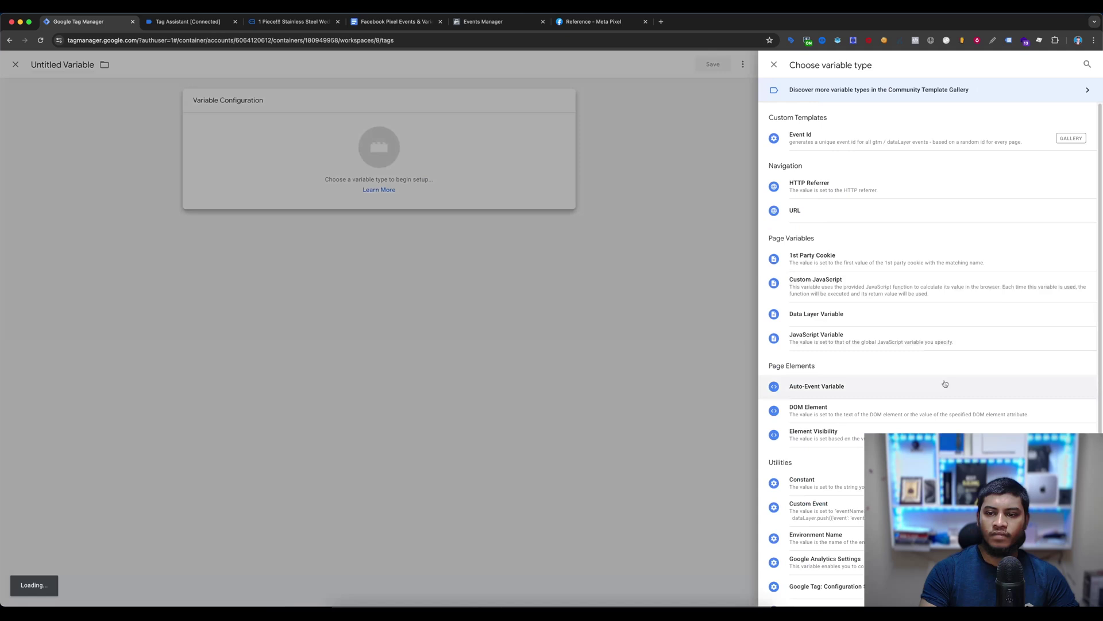
pyautogui.click(833, 314)
# Name the new variable dlv - fb - order_id, copied from the document's variables table
pyautogui.click(415, 21)
pyautogui.scroll(10, 510, 394)
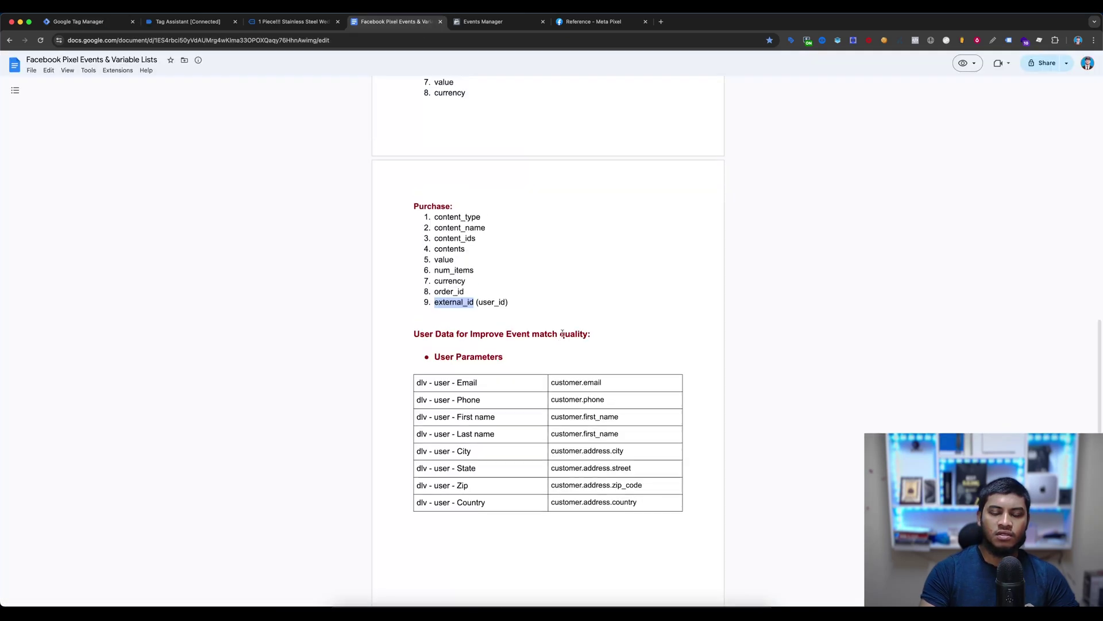
pyautogui.scroll(-4, 511, 393)
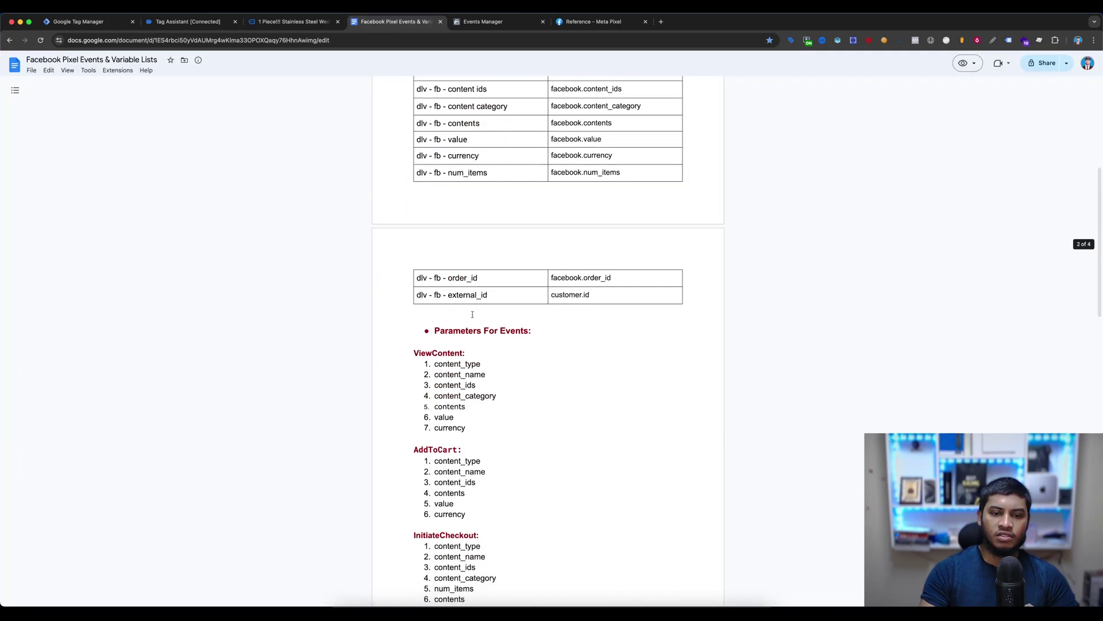
pyautogui.moveTo(487, 277); pyautogui.dragTo(418, 277)
pyautogui.hotkey('ctrl', 'c')
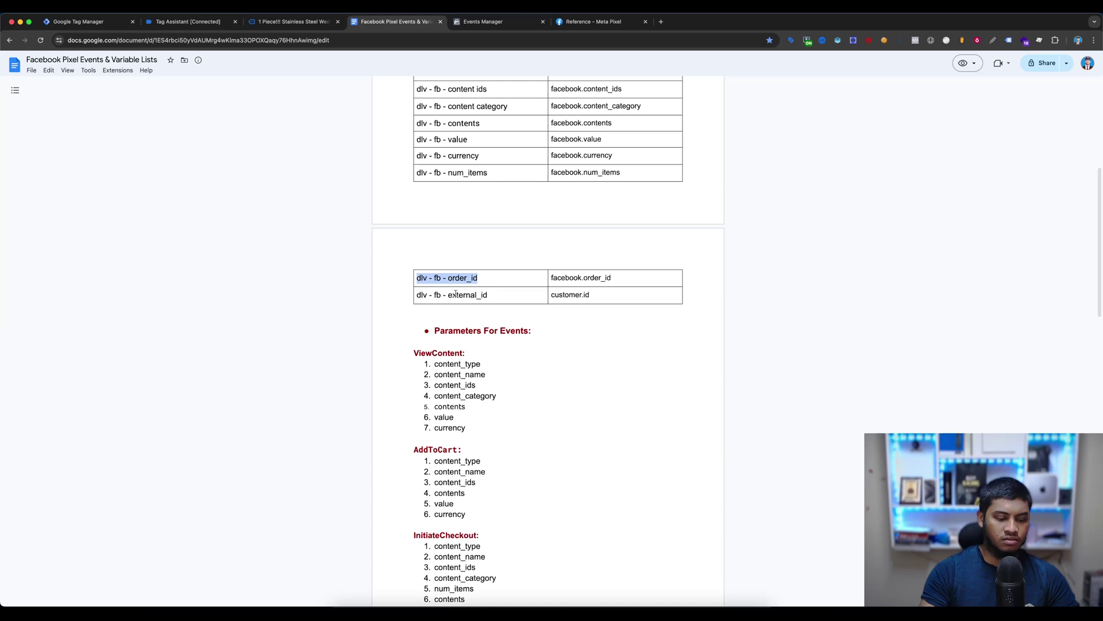
pyautogui.click(103, 23)
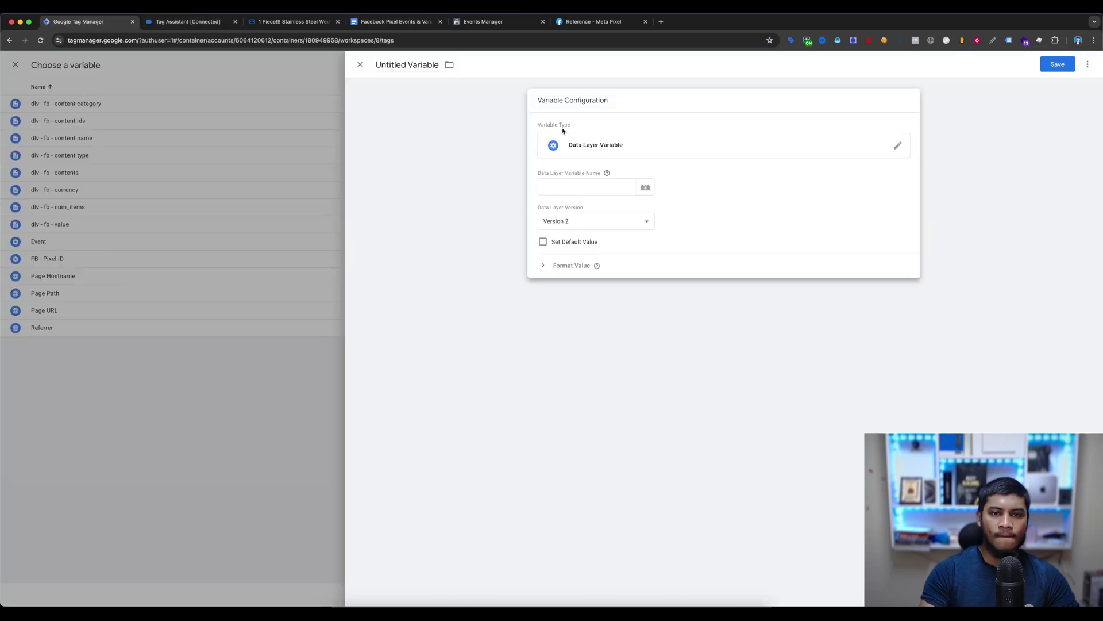
pyautogui.click(407, 64)
pyautogui.hotkey('ctrl', 'v')
# Set the data layer variable name to facebook.order_id, copied from the document, and save the variable as the order_id value
pyautogui.click(396, 21)
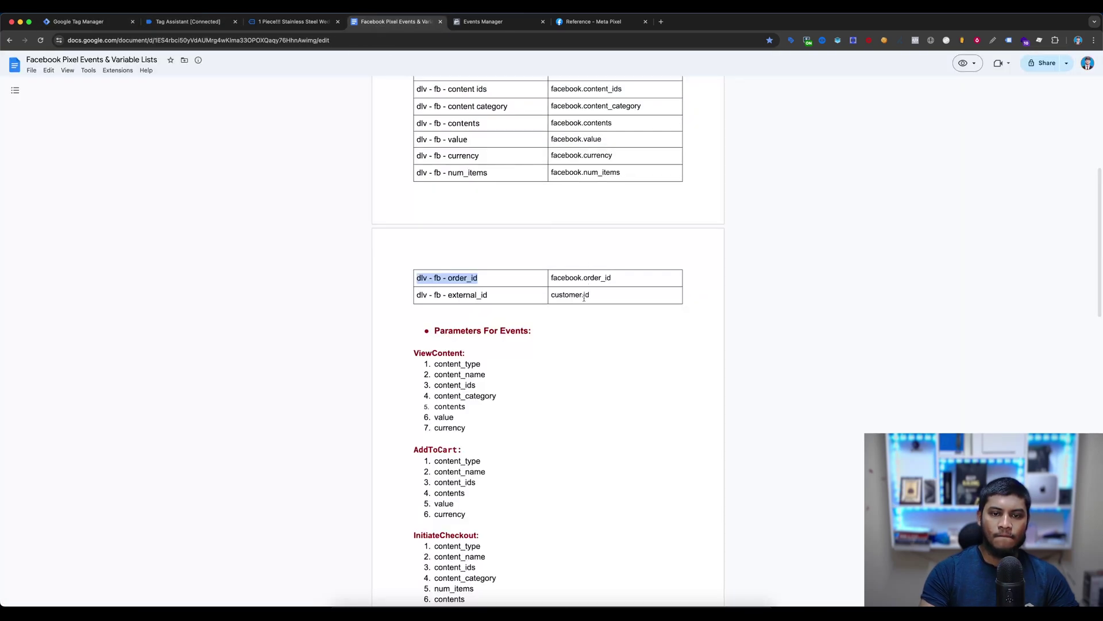
pyautogui.tripleClick(598, 277)
pyautogui.hotkey('ctrl', 'c')
pyautogui.click(80, 21)
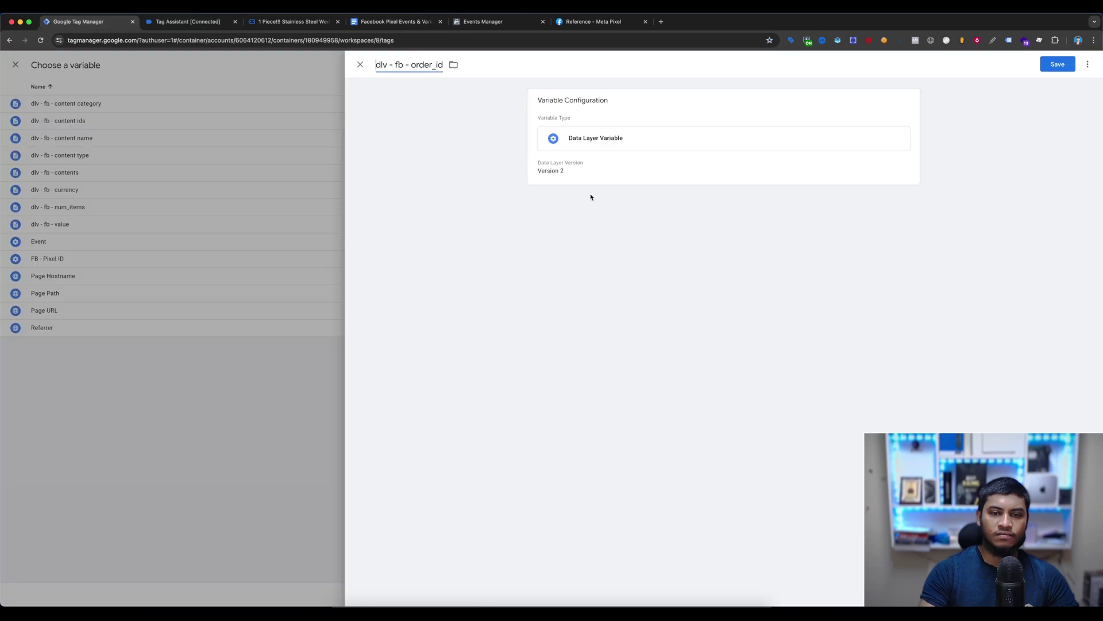
pyautogui.click(660, 179)
pyautogui.hotkey('ctrl', 'v')
pyautogui.click(1058, 63)
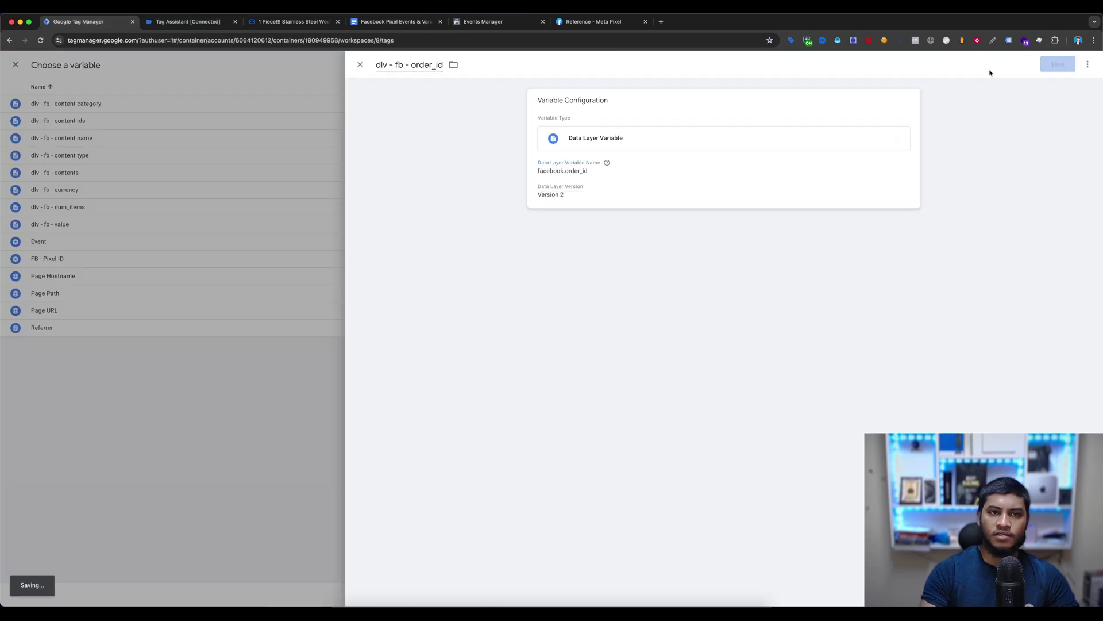
# Start a new Data Layer Variable for the external_id property's value and name it dlv - fb - external_id, copied from the document
pyautogui.click(396, 21)
pyautogui.tripleClick(489, 294)
pyautogui.press('super+c')
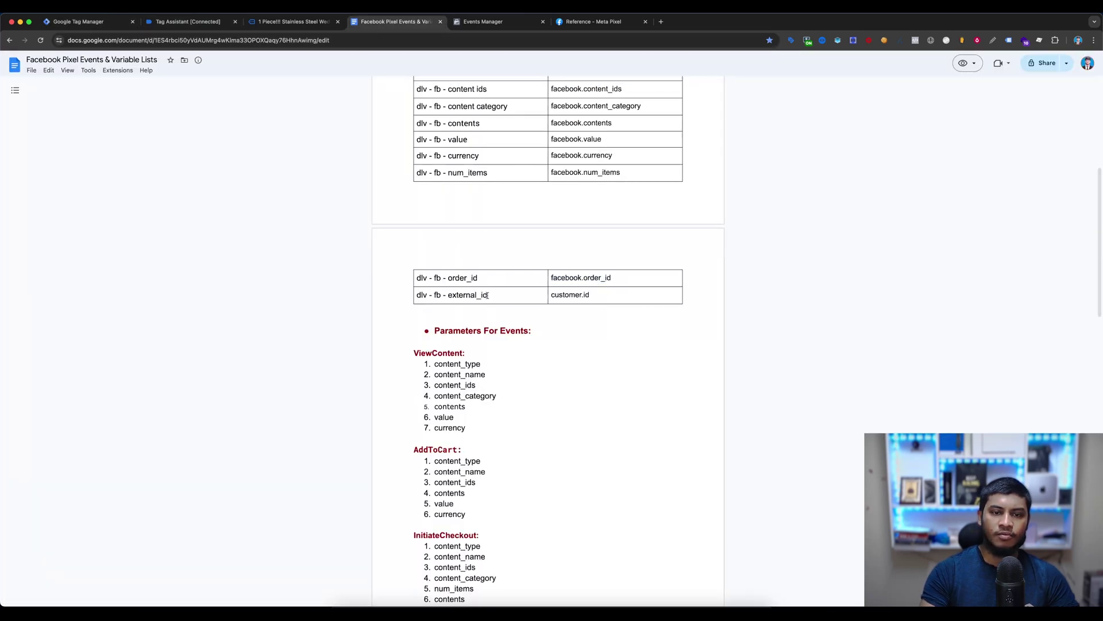
pyautogui.click(100, 22)
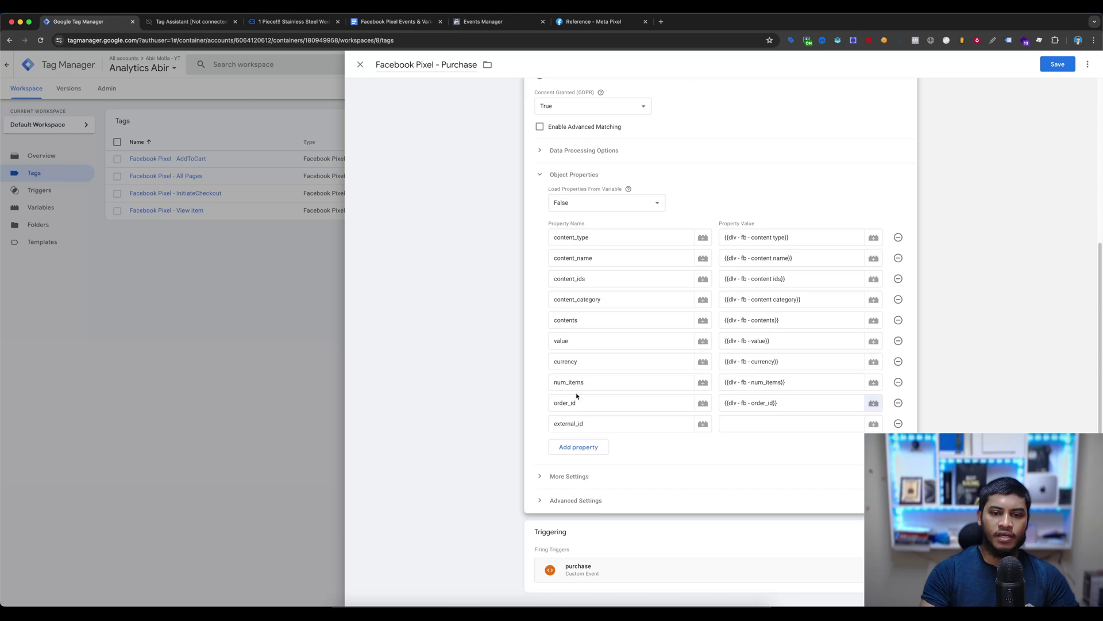
pyautogui.click(873, 423)
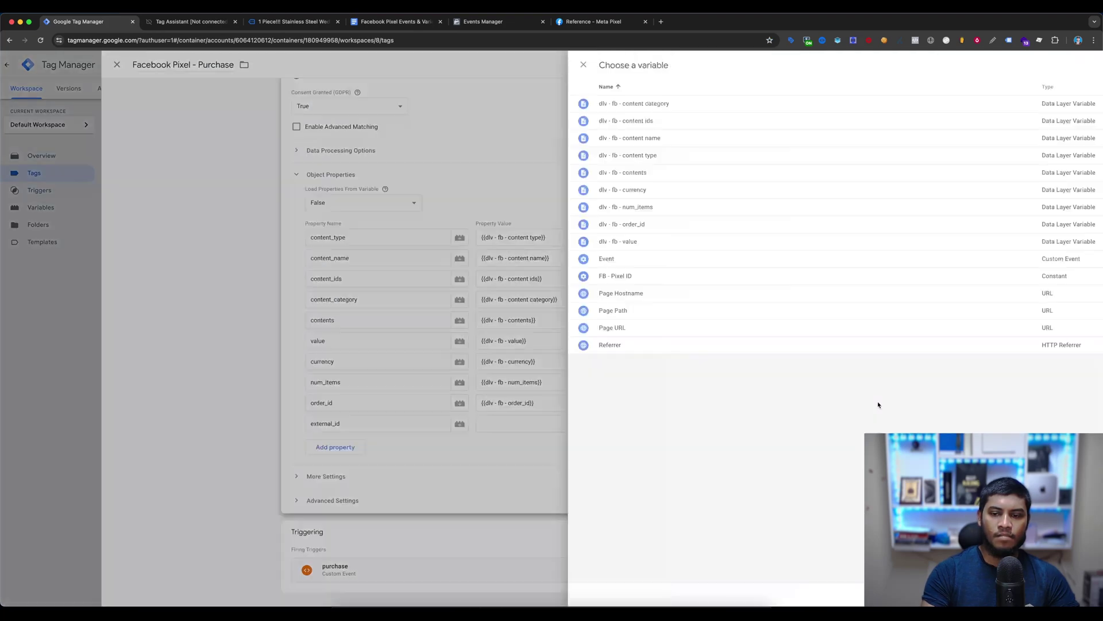
pyautogui.click(1084, 65)
pyautogui.click(822, 135)
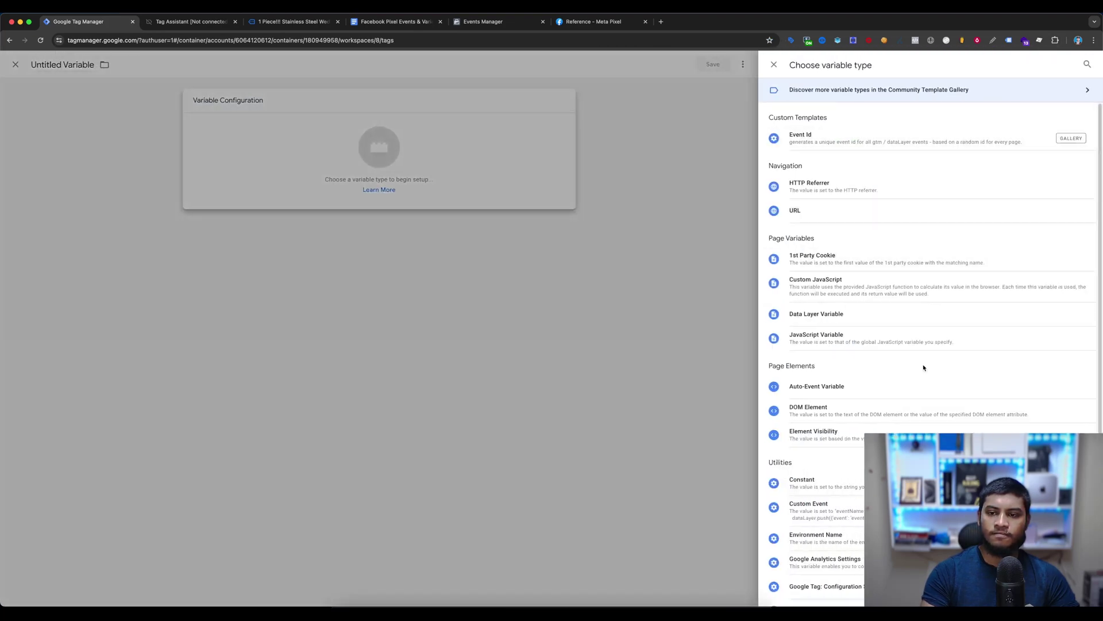
pyautogui.click(830, 316)
pyautogui.click(394, 65)
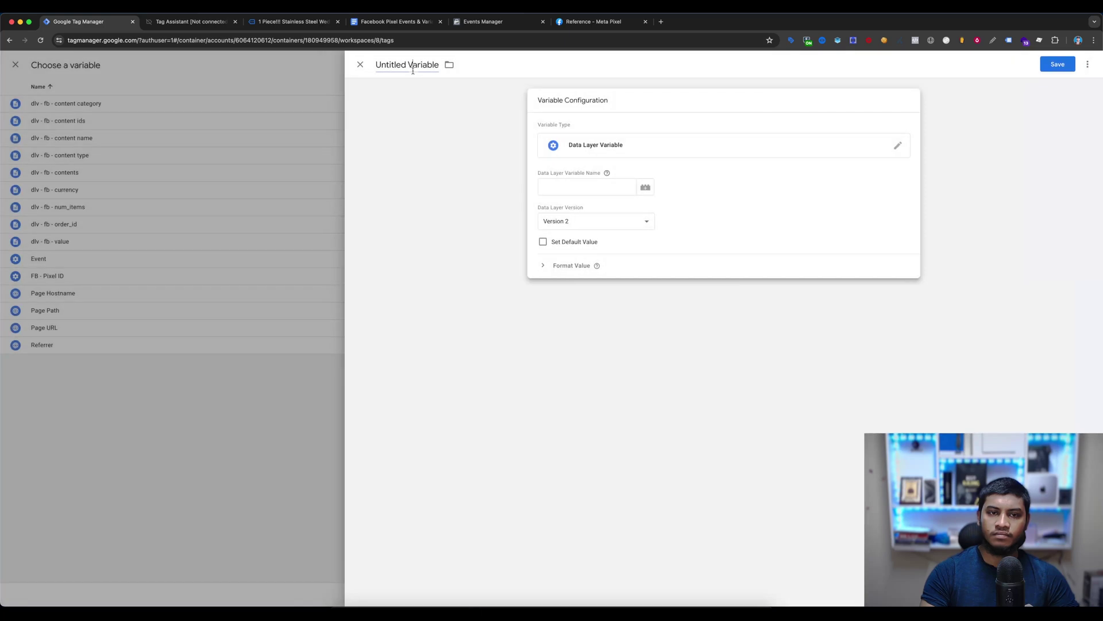
pyautogui.press('super+v')
# Set the data layer variable name to customer.id, copied from the document, and save the variable as the external_id value
pyautogui.click(401, 23)
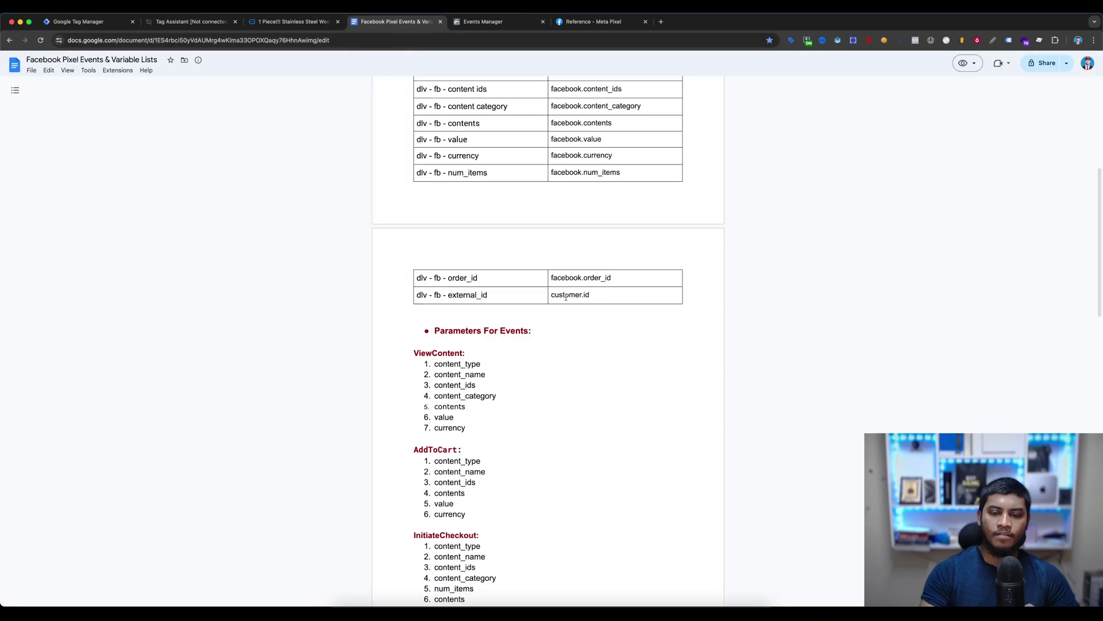
pyautogui.moveTo(551, 294); pyautogui.dragTo(590, 294)
pyautogui.press('super+c')
pyautogui.click(81, 21)
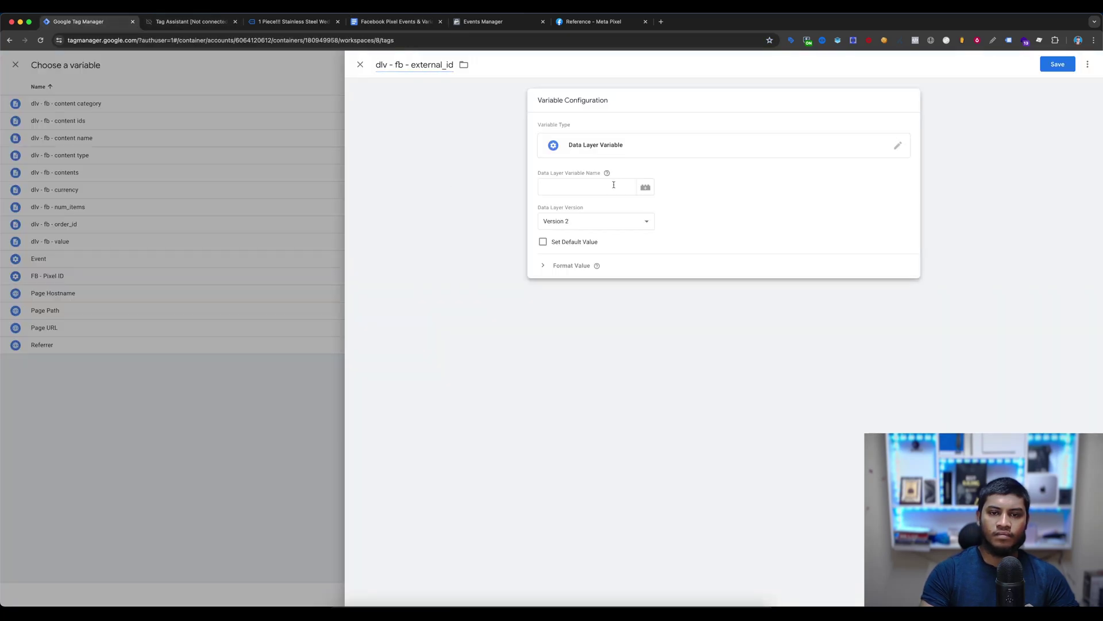
pyautogui.click(574, 187)
pyautogui.press('super+v')
pyautogui.click(1057, 64)
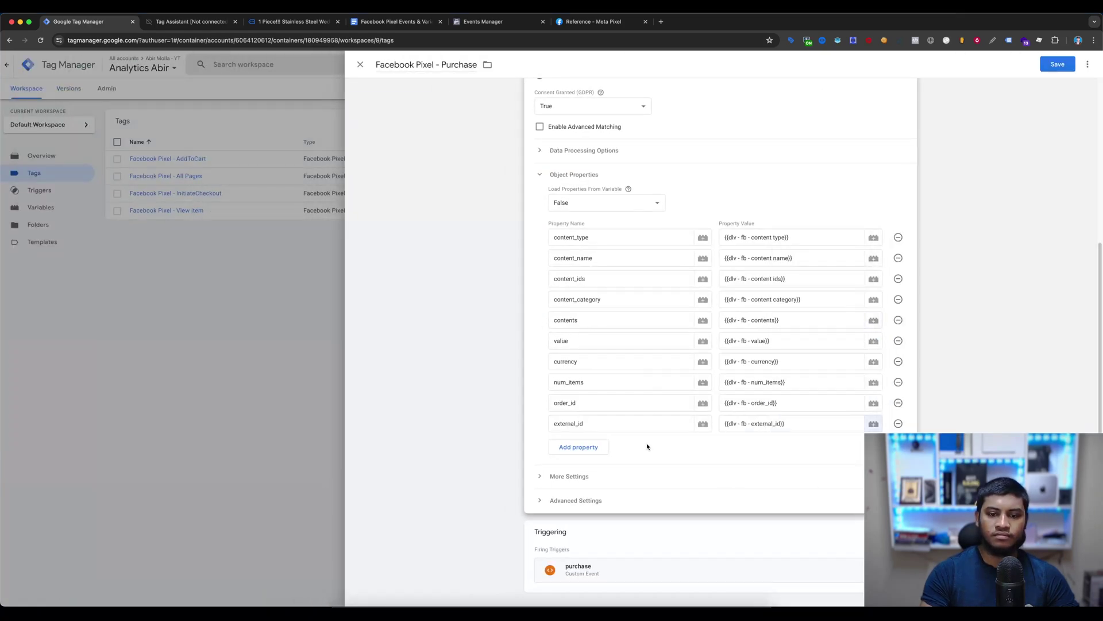
# Enable Advanced Matching in the Facebook Pixel - Purchase tag
pyautogui.scroll(5, 789, 282)
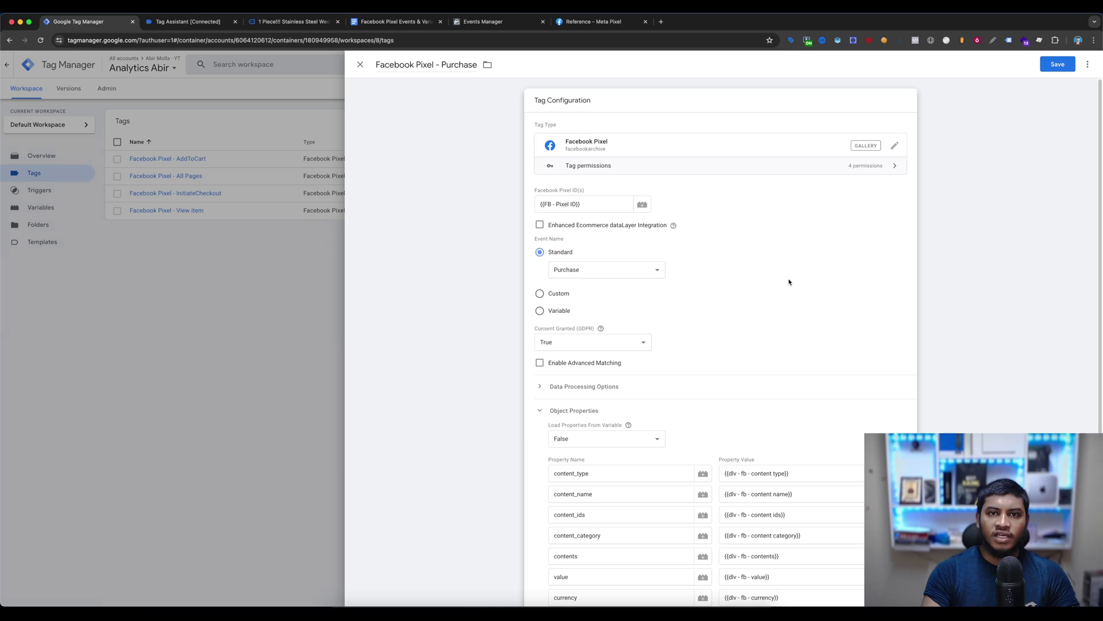
pyautogui.scroll(-1, 787, 280)
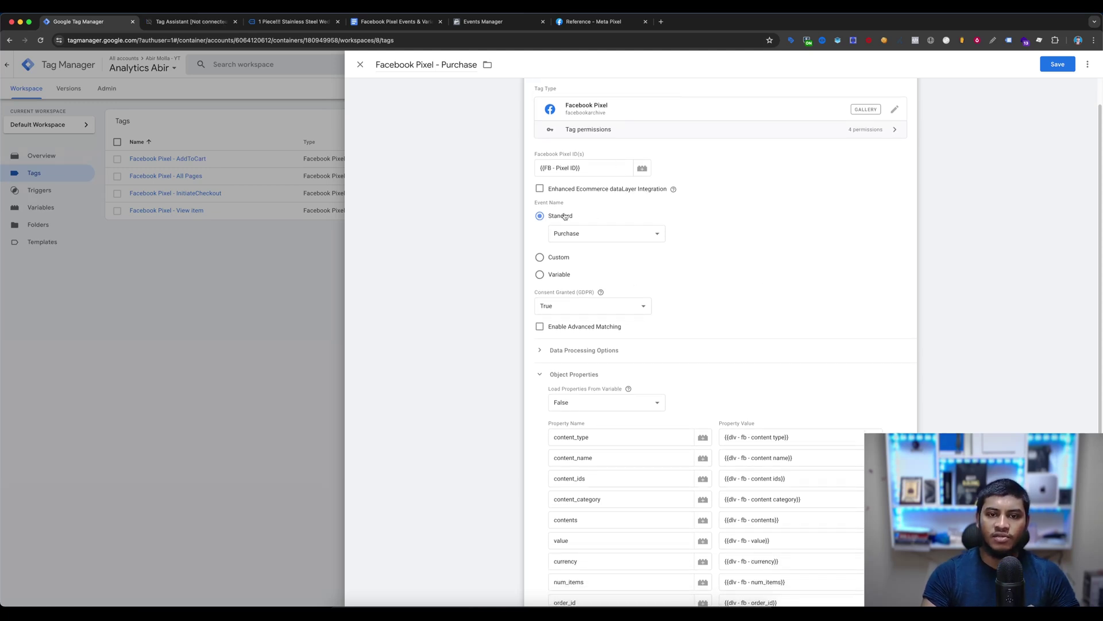
pyautogui.click(540, 327)
pyautogui.scroll(-2, 584, 305)
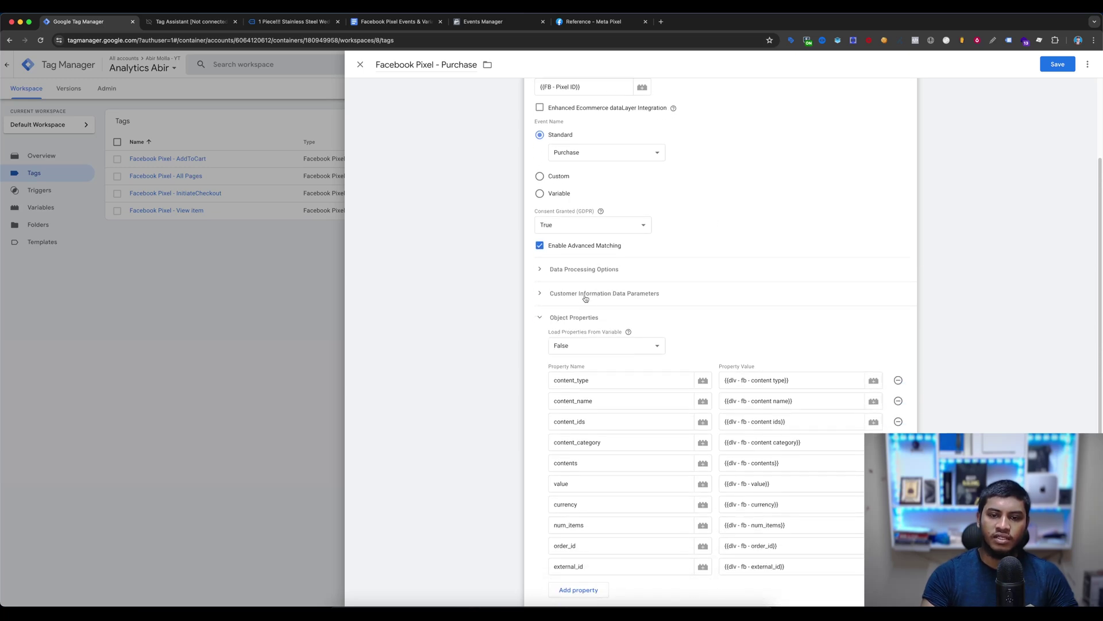
# Expand Customer Information Data Parameters in the Purchase tag and add seven empty parameter rows
pyautogui.click(585, 298)
pyautogui.scroll(-1, 586, 295)
pyautogui.click(586, 291)
pyautogui.click(592, 309)
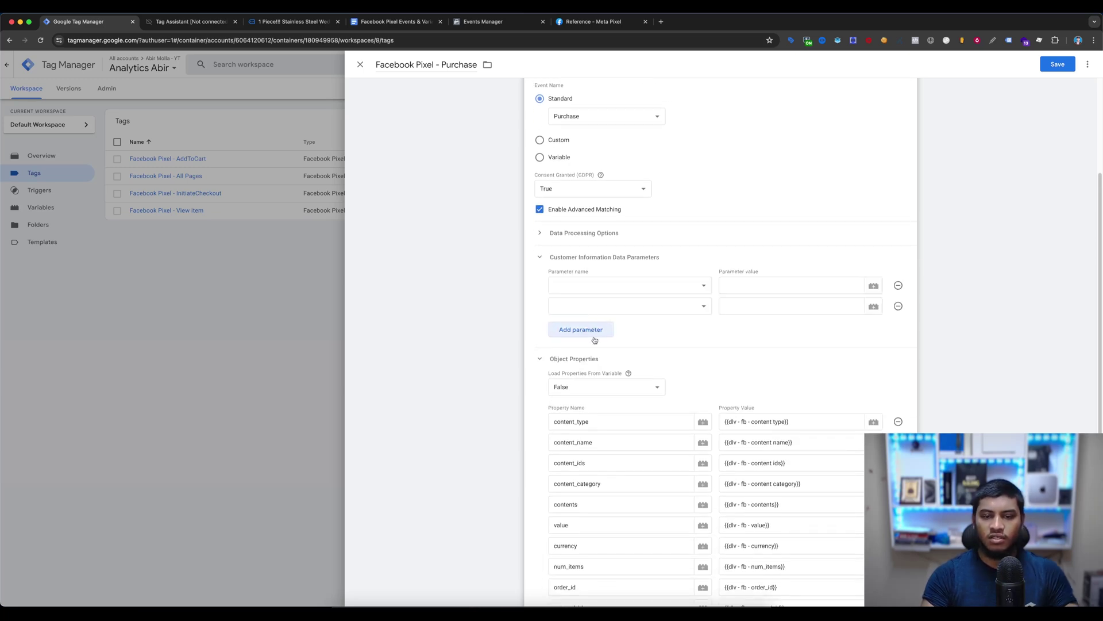
pyautogui.click(594, 336)
pyautogui.click(594, 353)
pyautogui.click(588, 371)
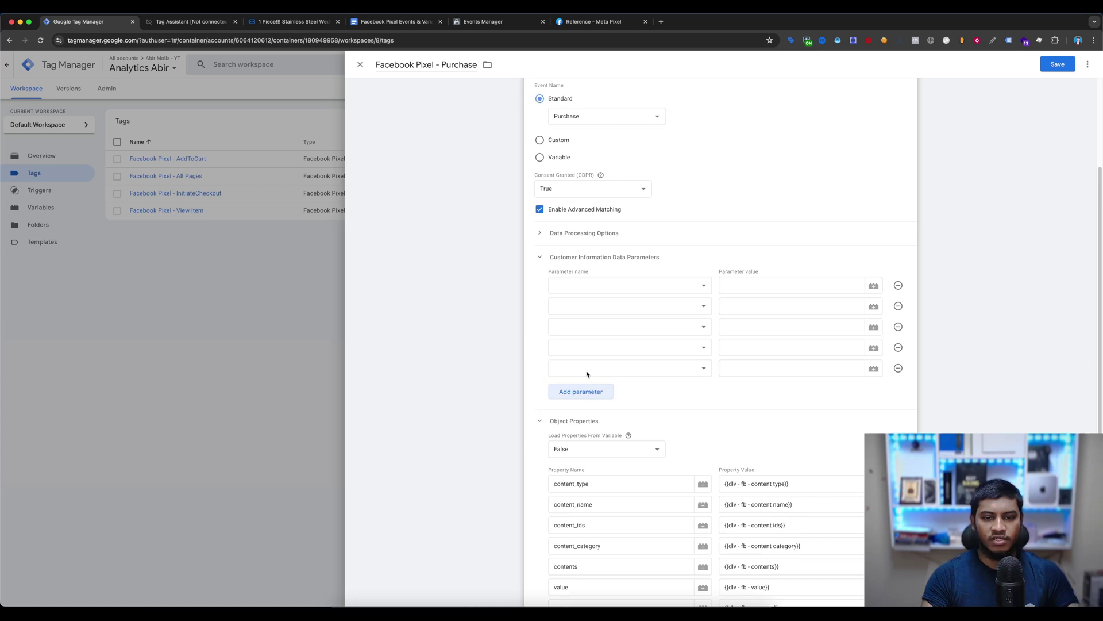
pyautogui.click(595, 399)
pyautogui.click(593, 416)
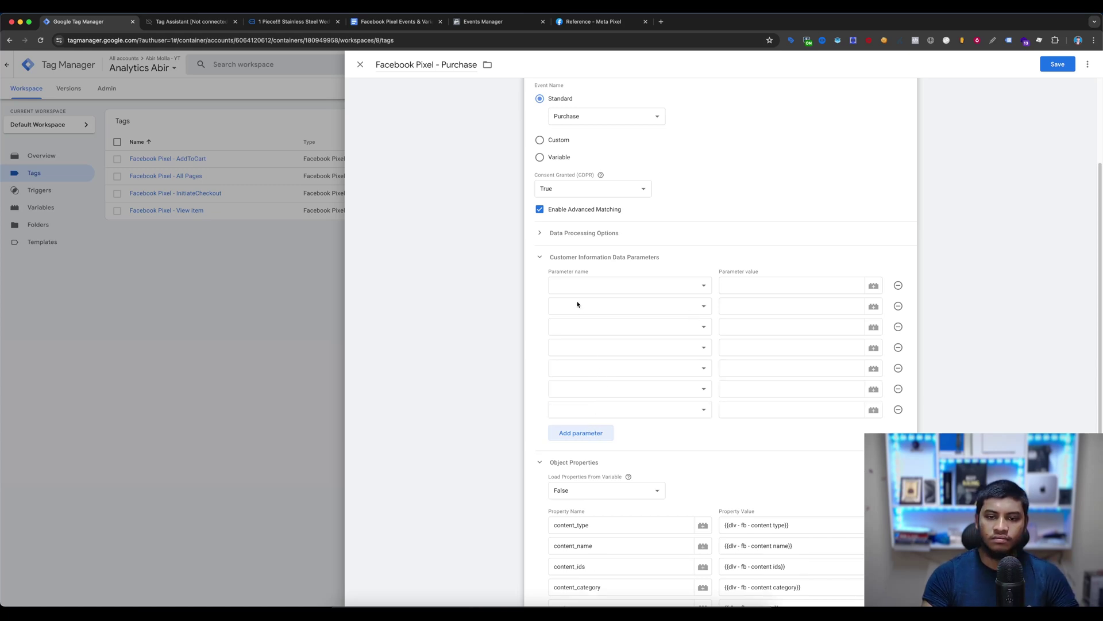
# Set the first four customer information parameter names to City, Country, Email and External ID
pyautogui.click(578, 285)
pyautogui.click(569, 289)
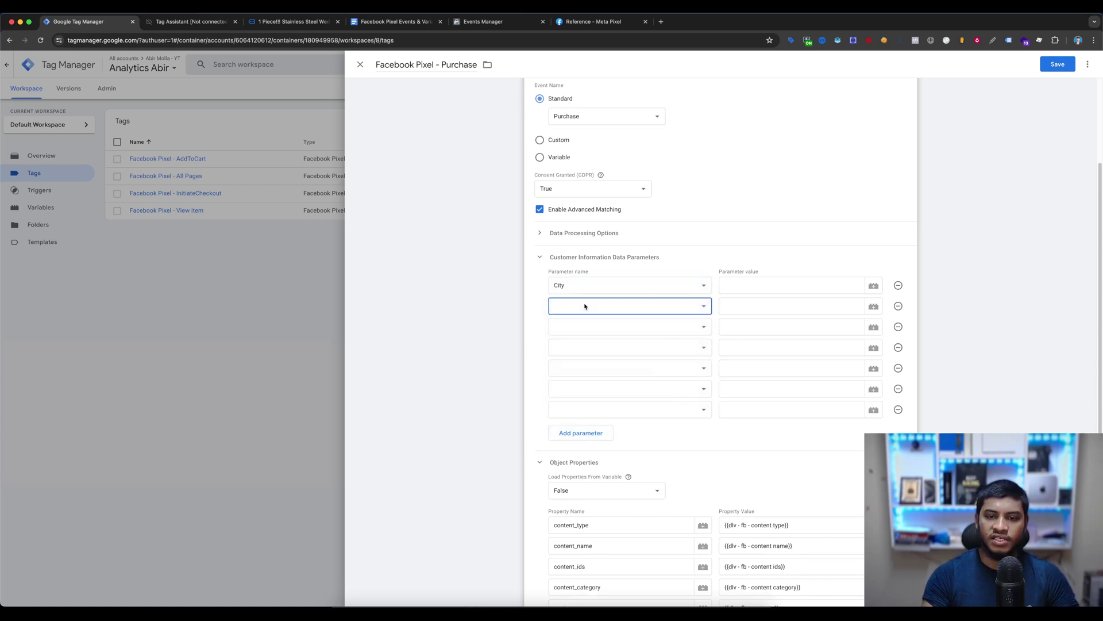
pyautogui.click(575, 306)
pyautogui.click(575, 325)
pyautogui.click(589, 327)
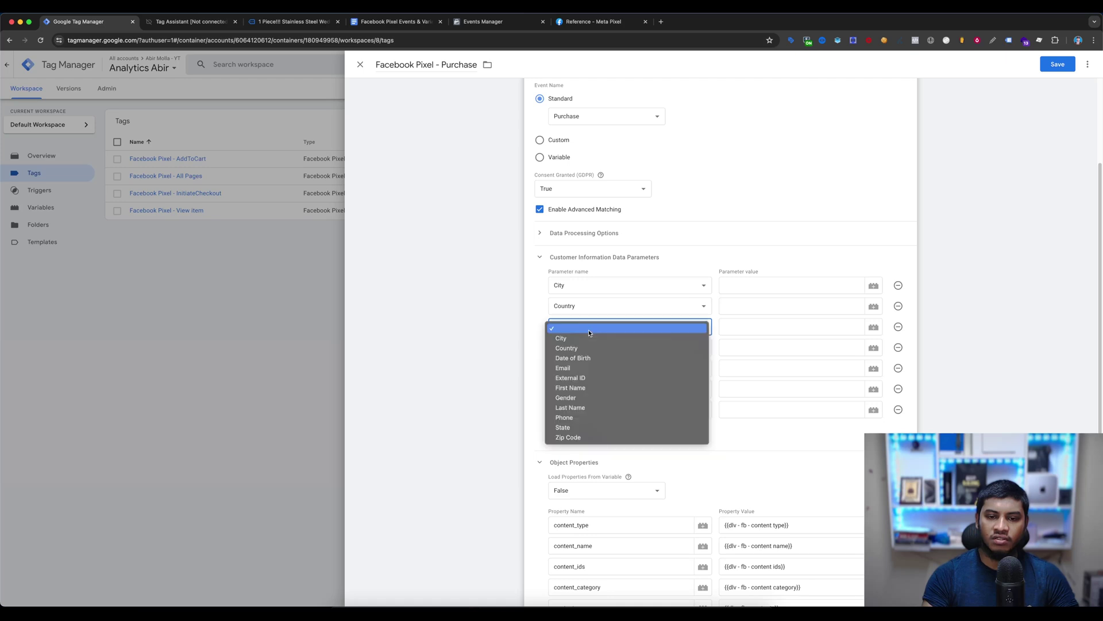
pyautogui.click(580, 367)
pyautogui.click(584, 347)
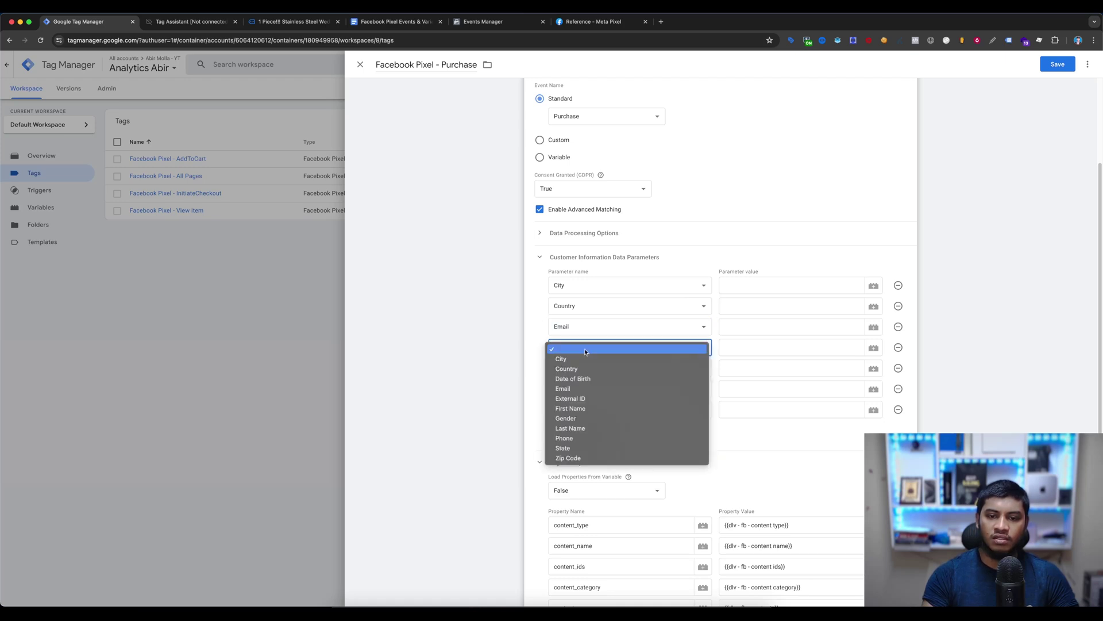
pyautogui.click(577, 398)
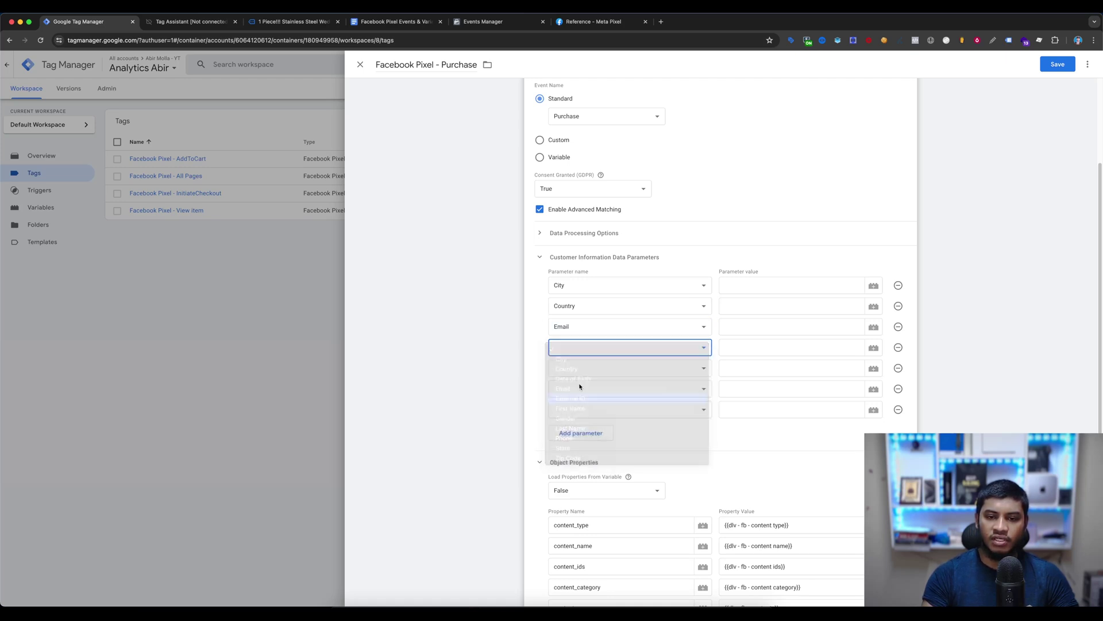
# Set the remaining three empty parameter names to First Name, Last Name and Phone
pyautogui.click(581, 368)
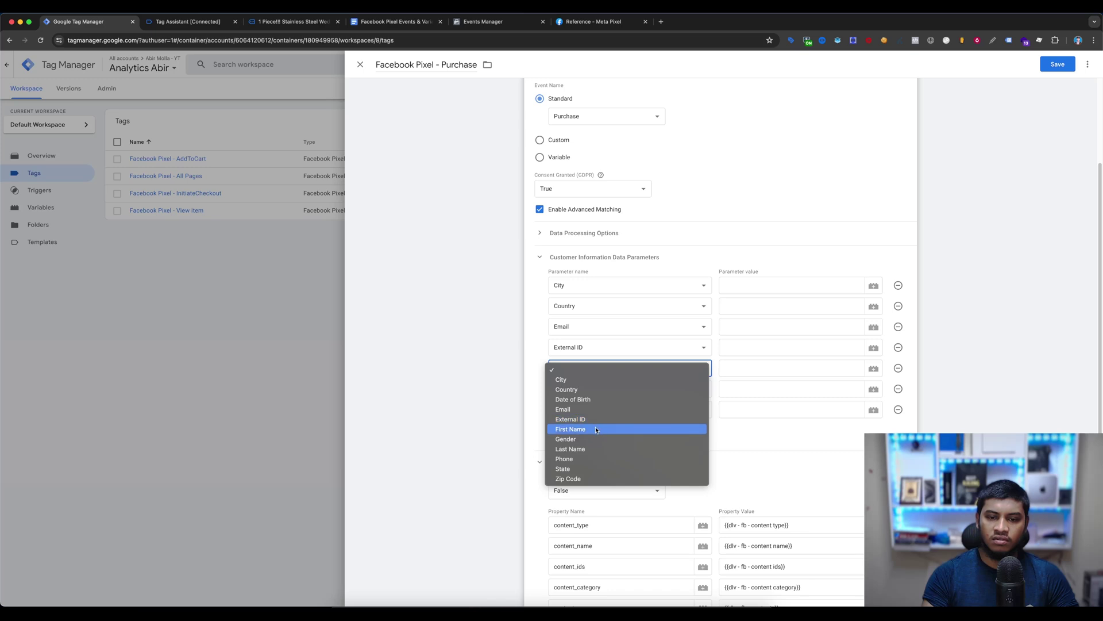
pyautogui.click(596, 428)
pyautogui.click(587, 386)
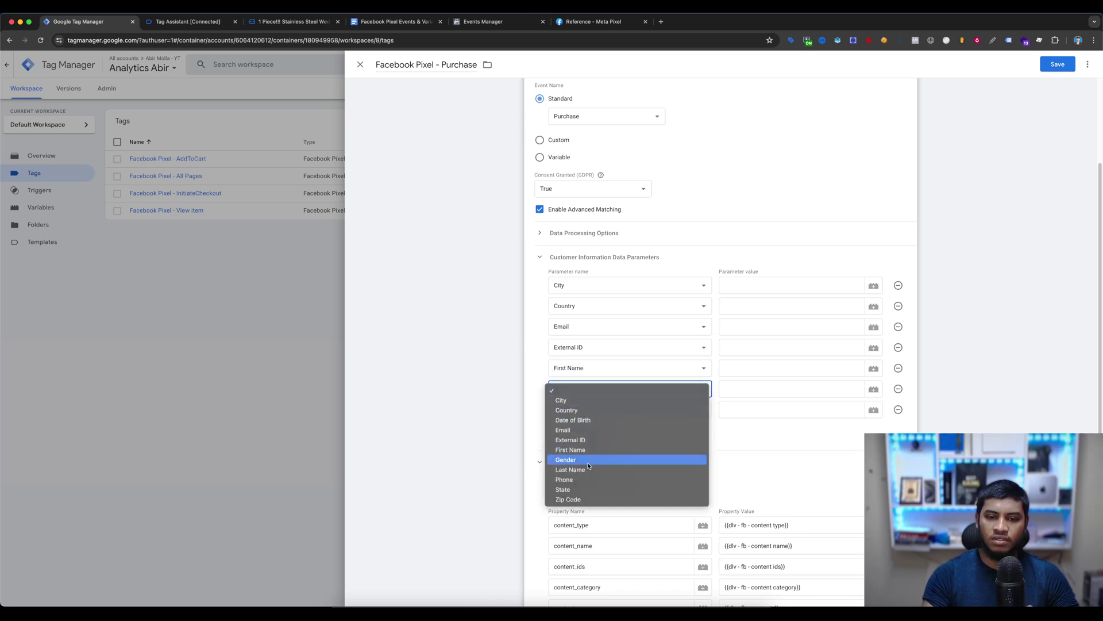
pyautogui.click(581, 469)
pyautogui.click(587, 409)
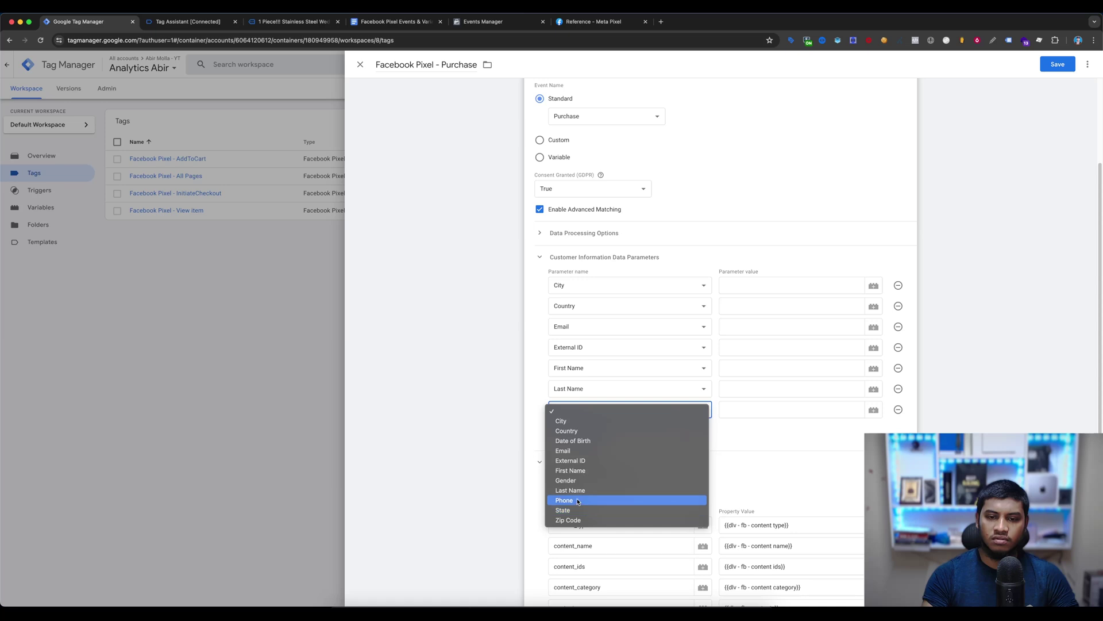
pyautogui.click(566, 500)
# Add two more customer information parameters, State and Zip Code
pyautogui.click(592, 435)
pyautogui.click(593, 438)
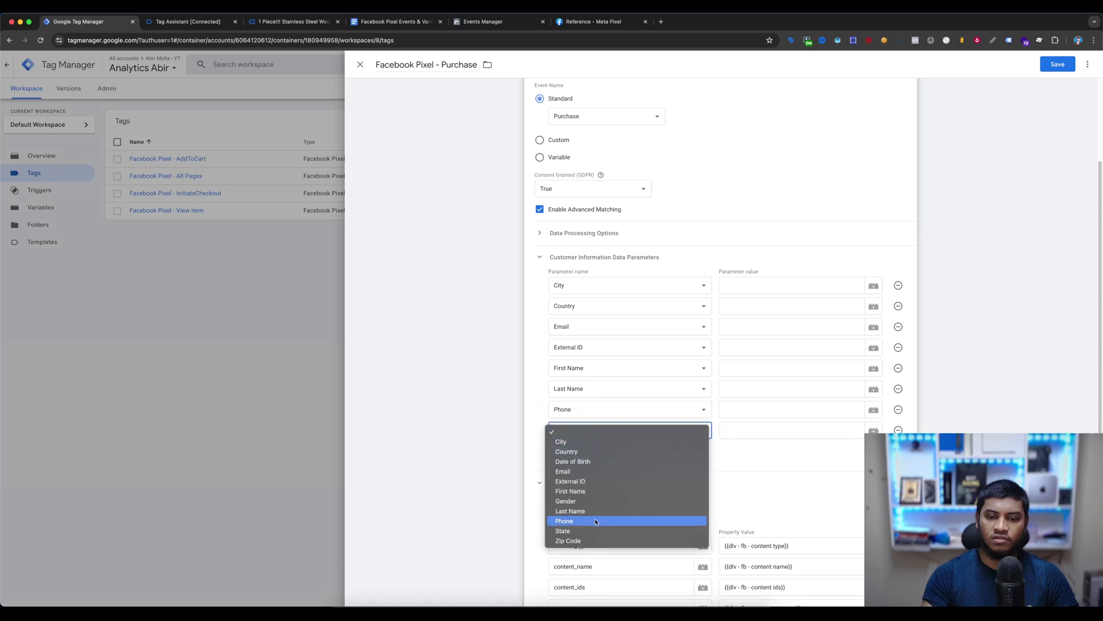
pyautogui.click(588, 527)
pyautogui.click(591, 455)
pyautogui.click(593, 454)
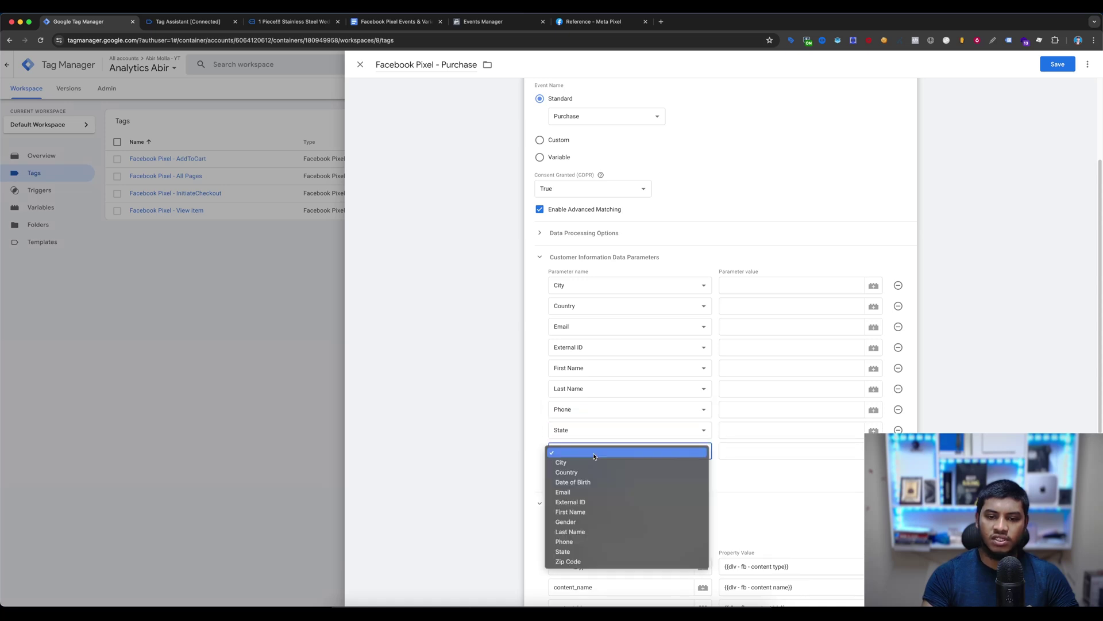
pyautogui.click(592, 563)
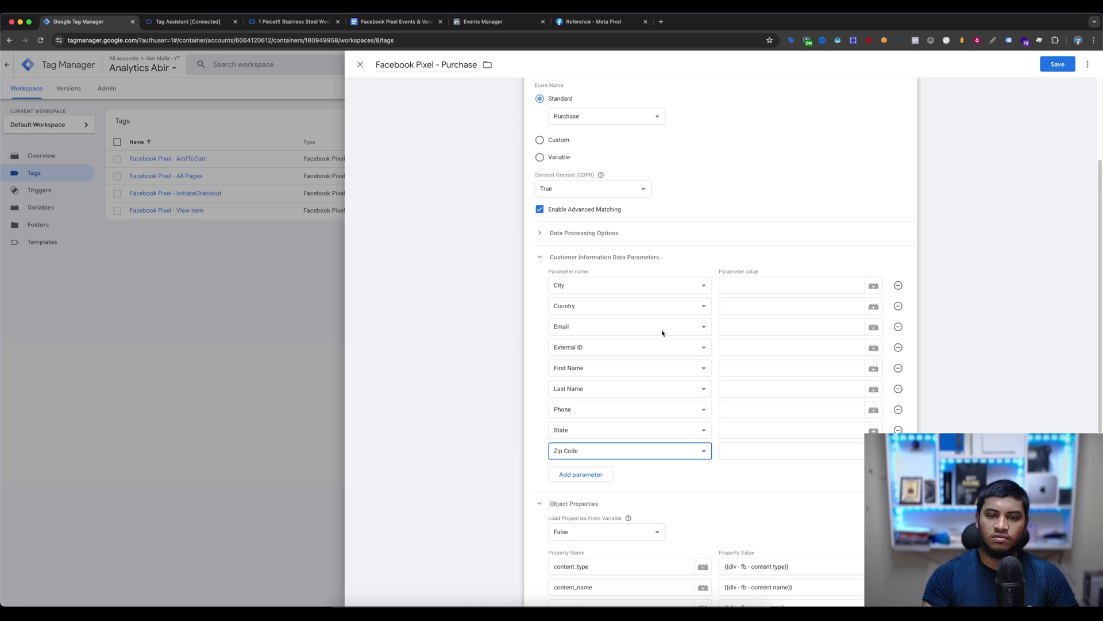
# Copy the City variable name, dlv - user - City, from the User Parameters table in the document for the City parameter's value
pyautogui.click(765, 286)
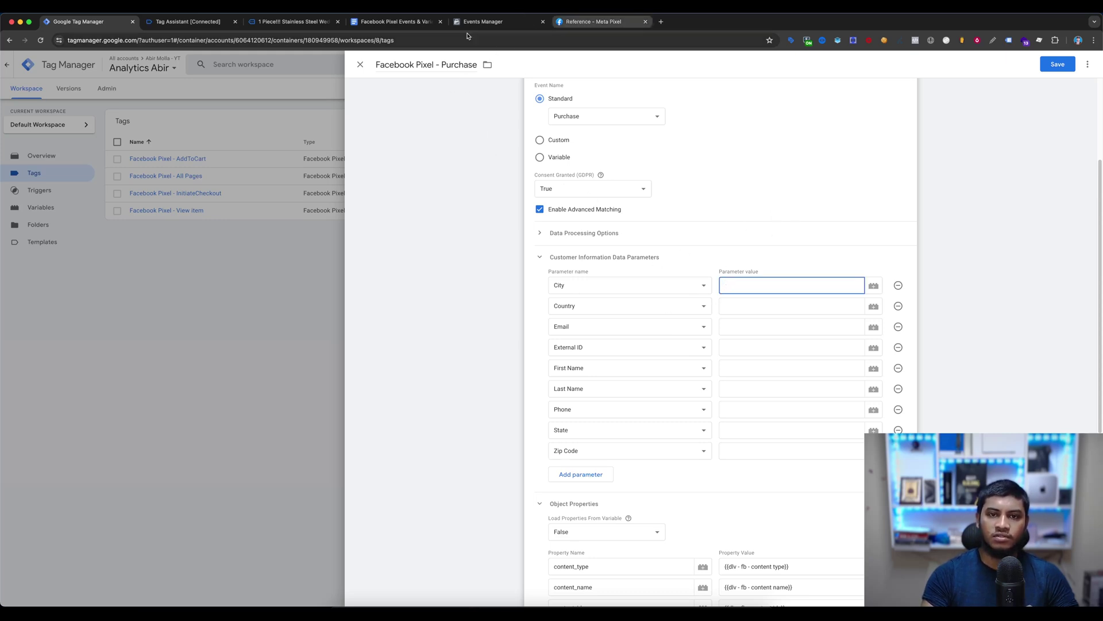
pyautogui.click(396, 21)
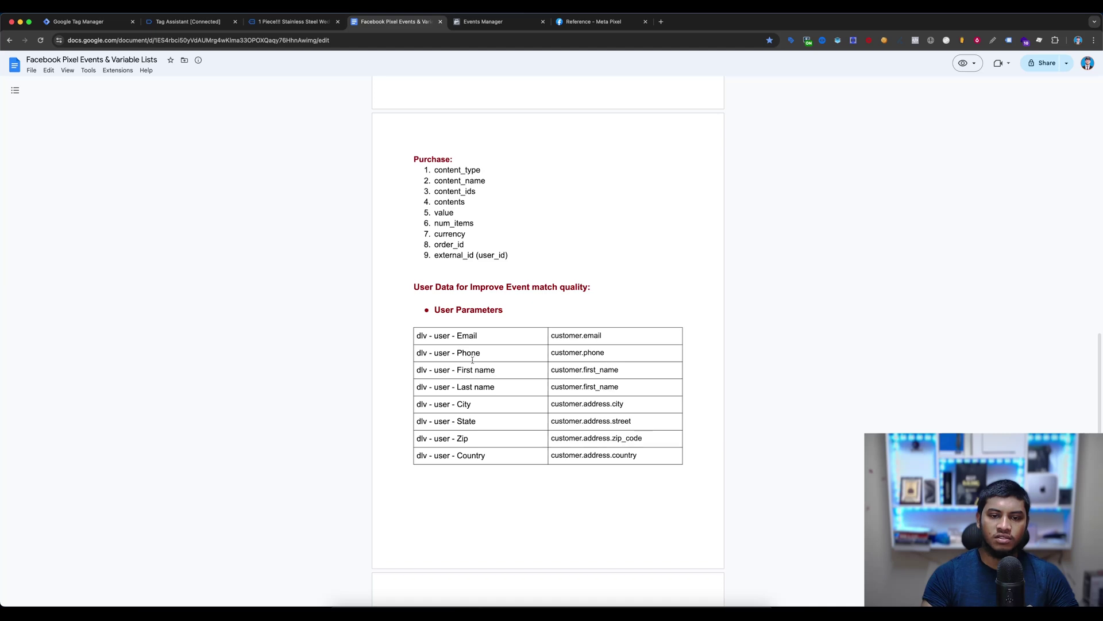
pyautogui.moveTo(504, 406); pyautogui.dragTo(416, 406)
pyautogui.click(80, 22)
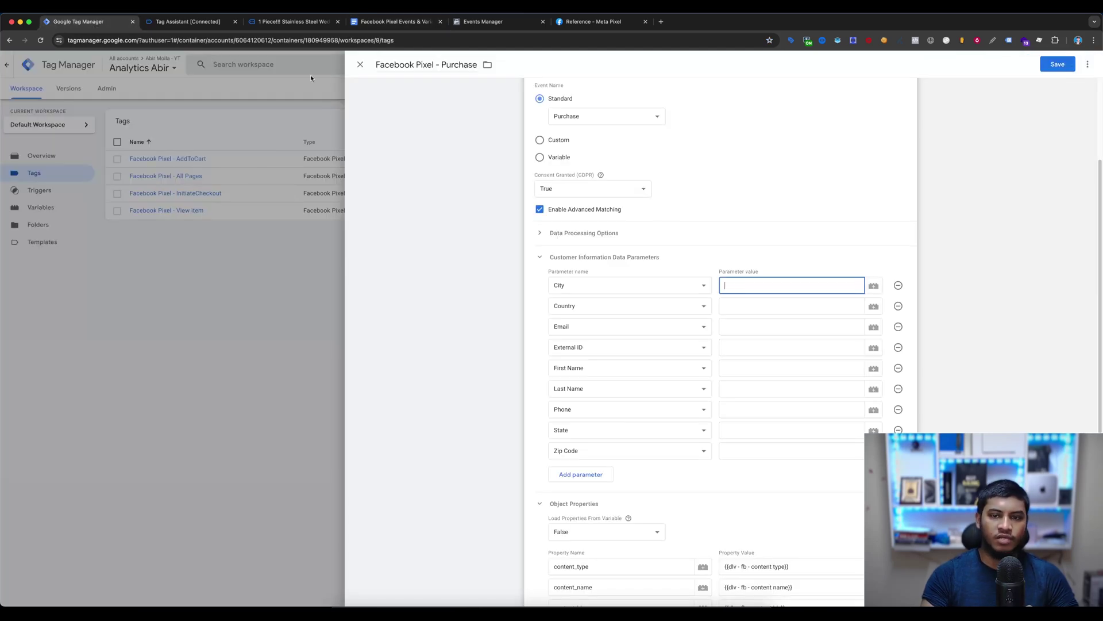
# Create the Data Layer Variable dlv - user - City reading customer.address.city, copied from the document, and save it as the City value
pyautogui.click(873, 286)
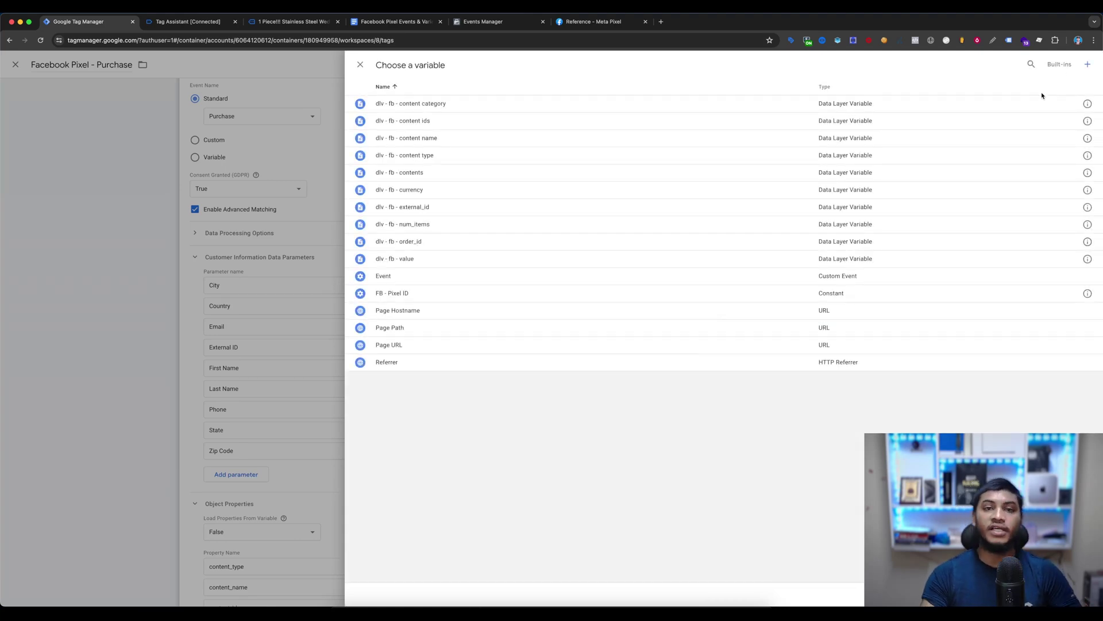
pyautogui.click(1090, 64)
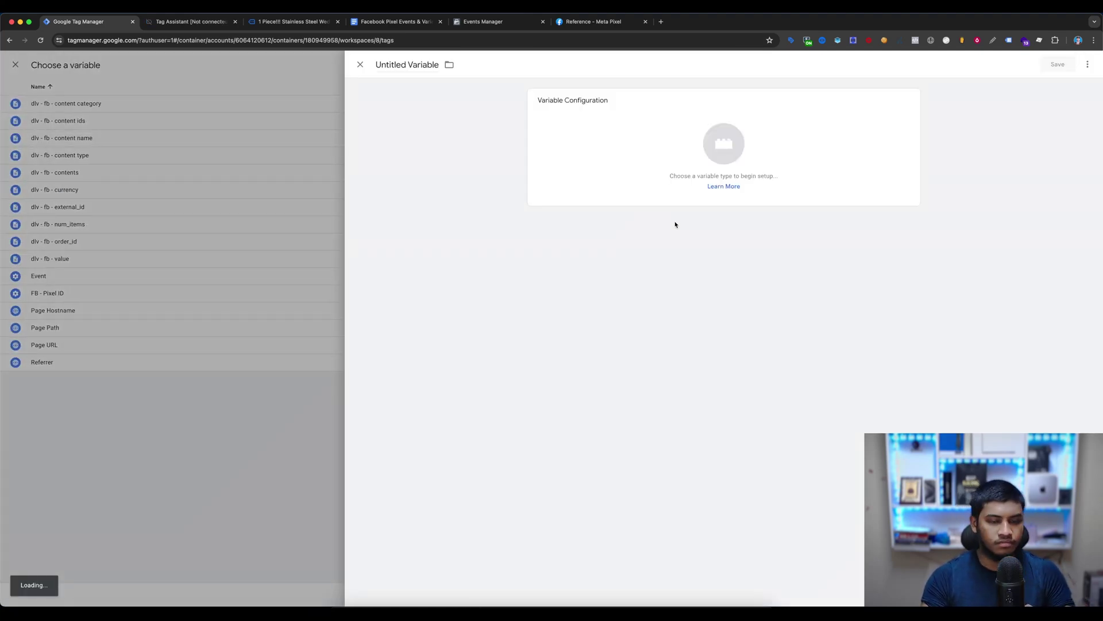
pyautogui.click(722, 146)
pyautogui.click(815, 312)
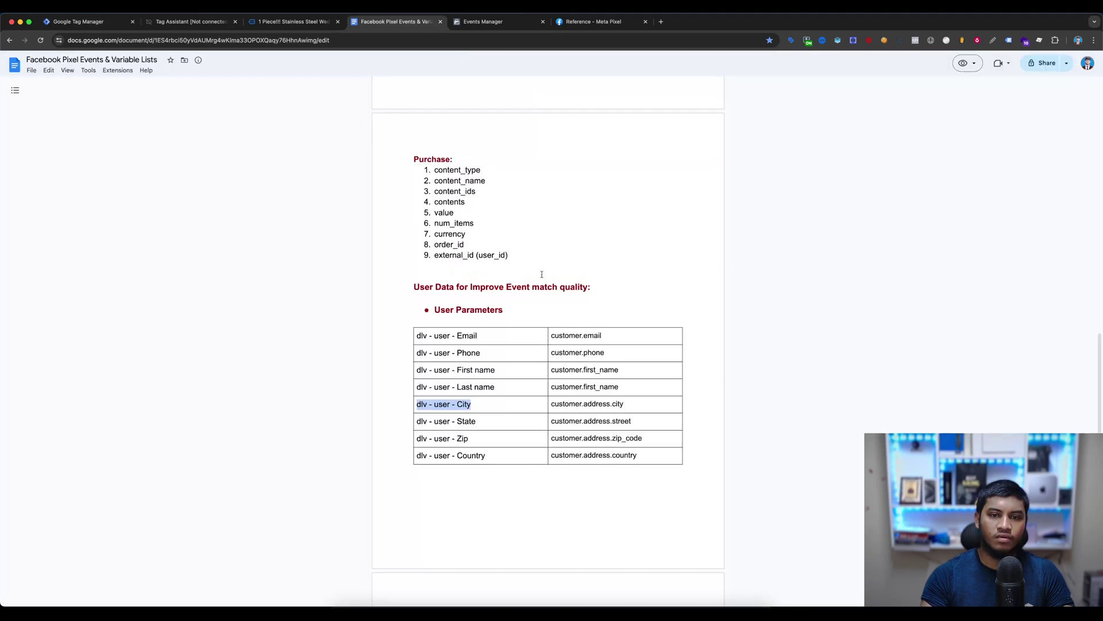
pyautogui.moveTo(550, 403); pyautogui.dragTo(624, 403)
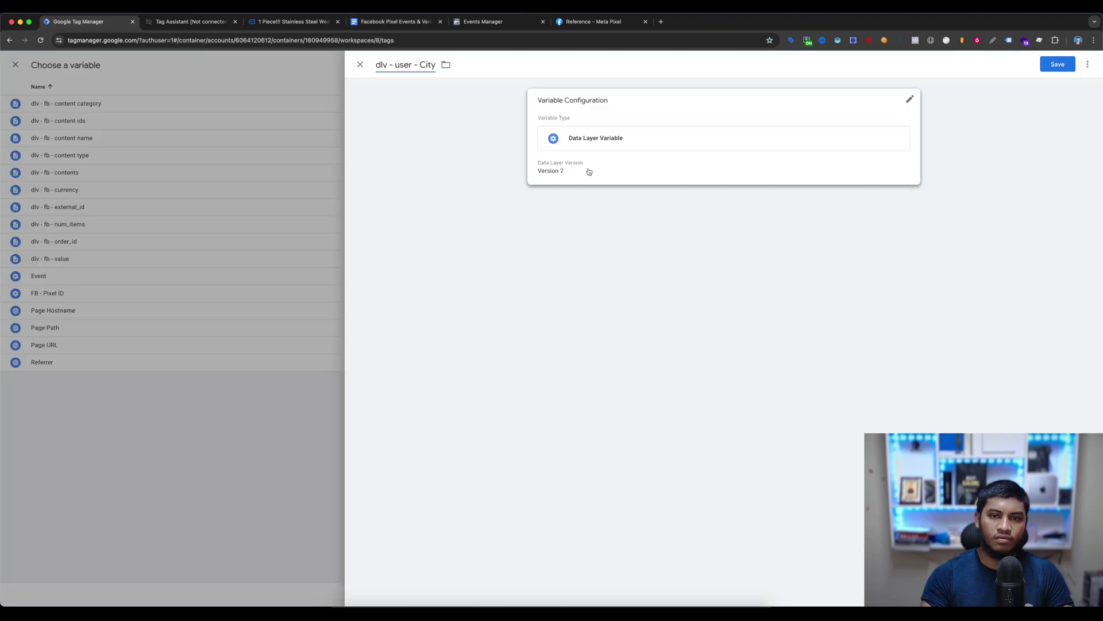
pyautogui.click(1058, 64)
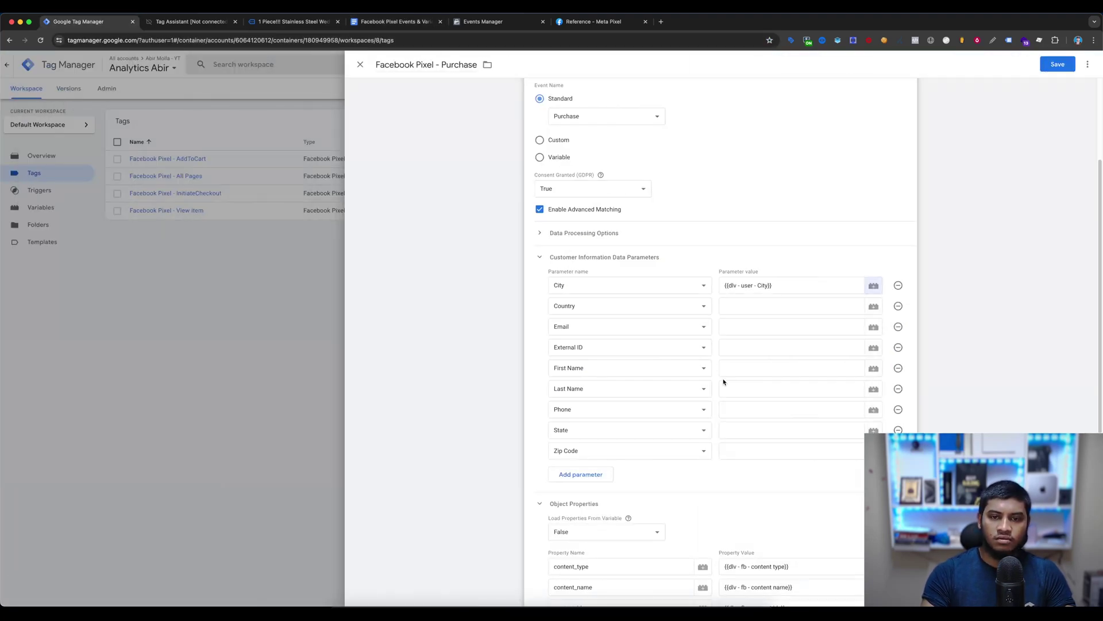
# Create the Data Layer Variable dlv - user - Country reading customer.address.country, both copied from the document, and save it as the Country value
pyautogui.click(835, 305)
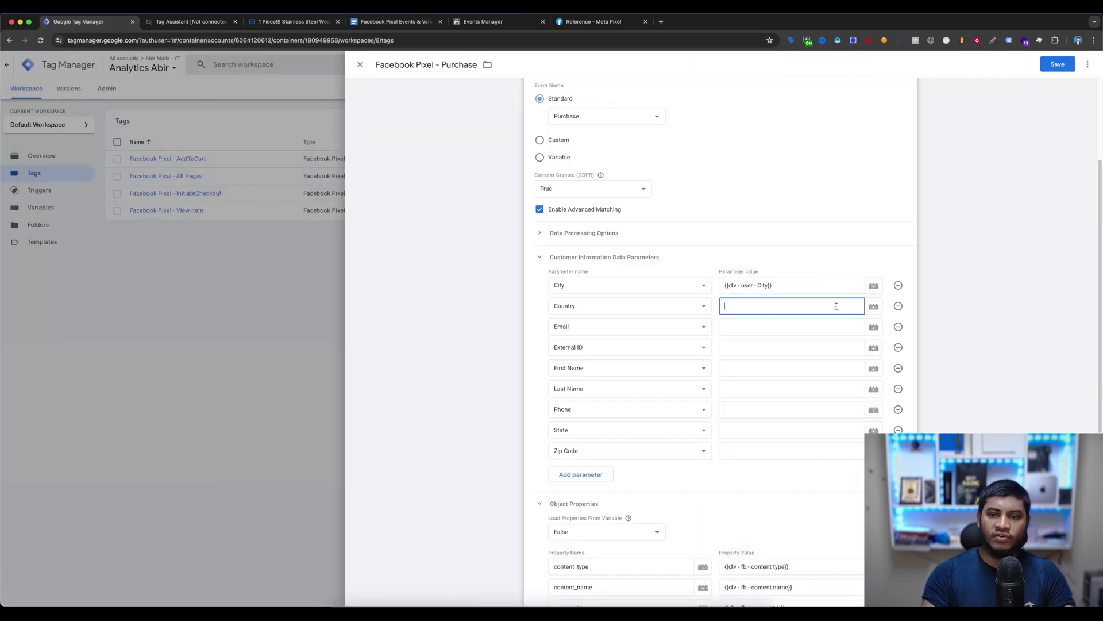
pyautogui.click(872, 308)
pyautogui.click(1034, 91)
pyautogui.click(812, 119)
pyautogui.click(793, 313)
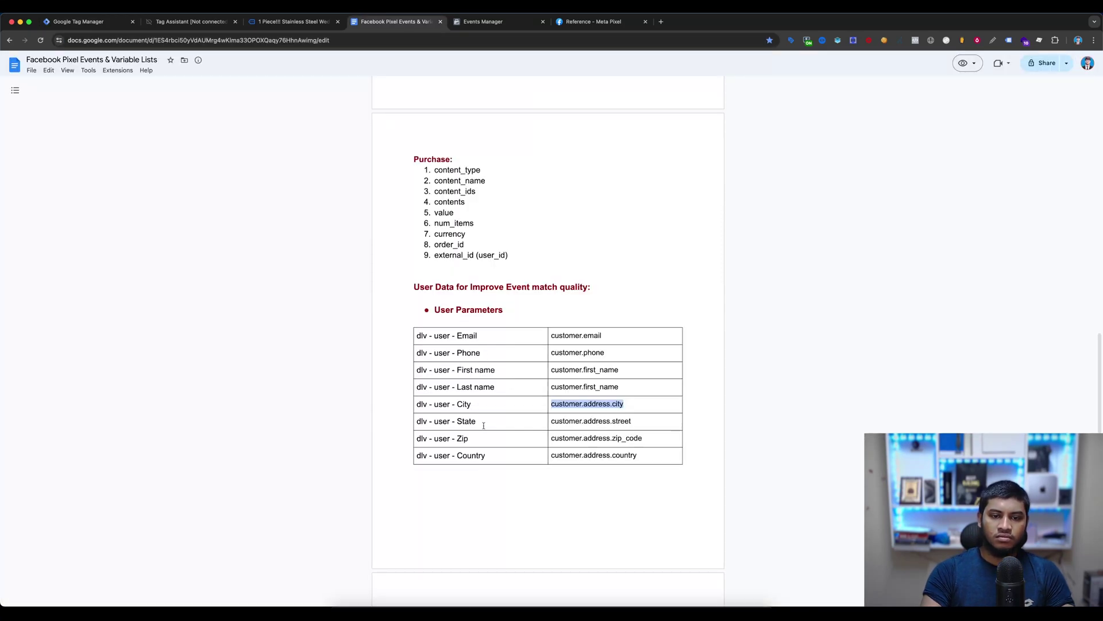
pyautogui.moveTo(486, 455); pyautogui.dragTo(427, 455)
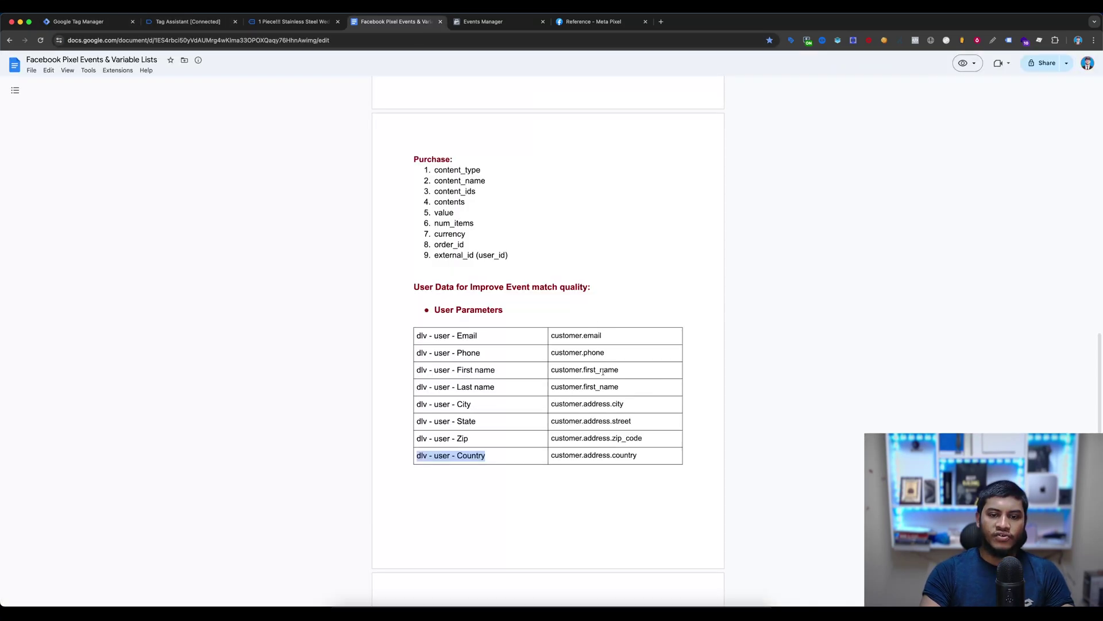
pyautogui.click(566, 452)
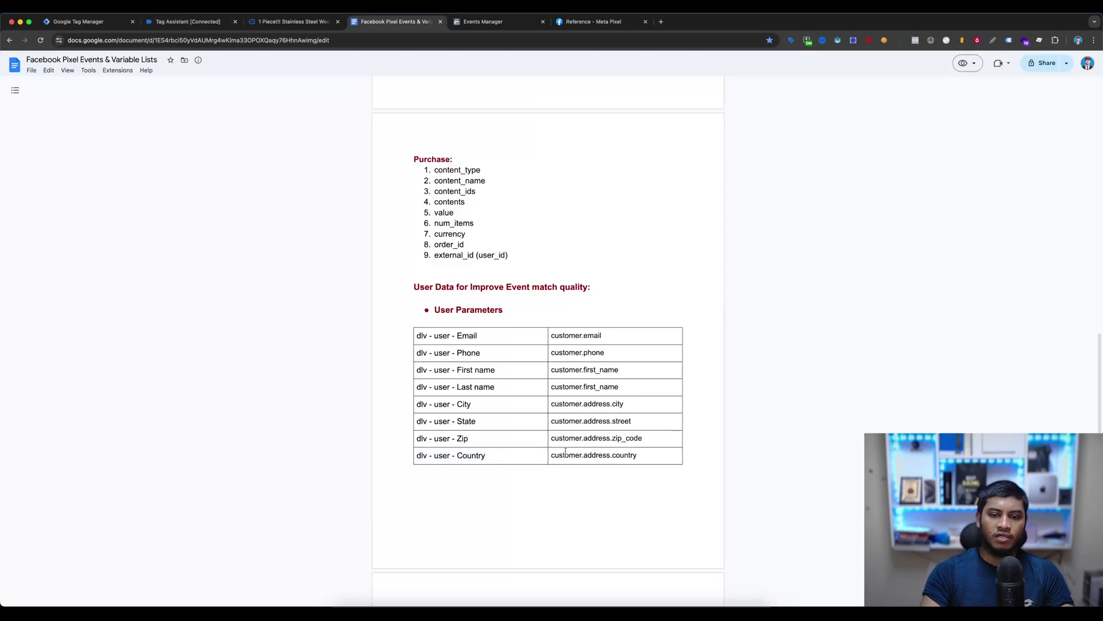
pyautogui.tripleClick(566, 451)
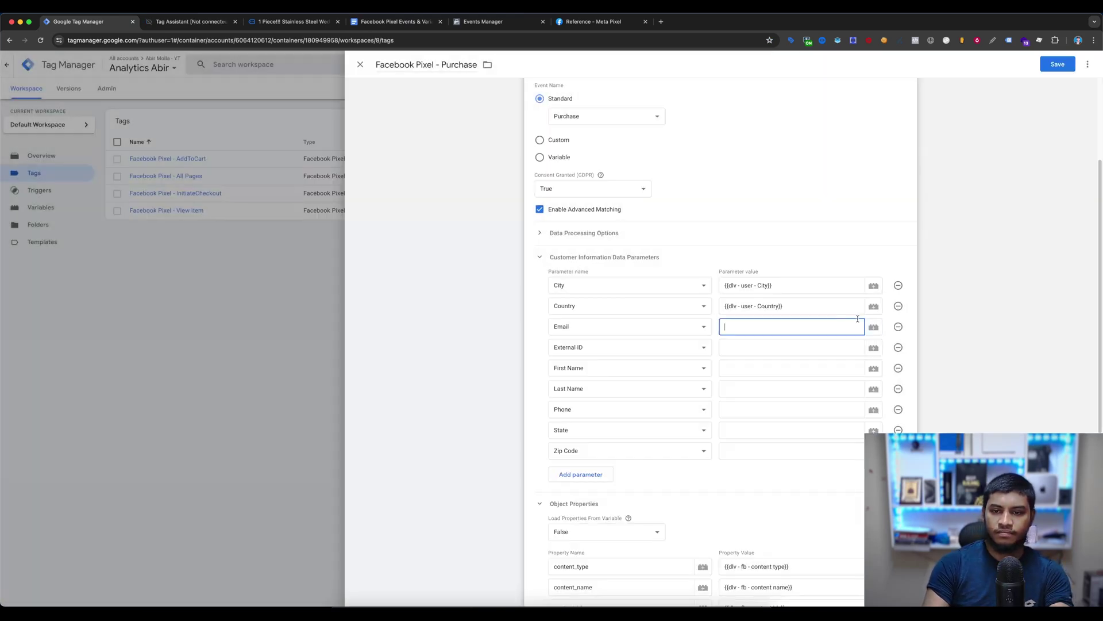
# Start a new Data Layer Variable for the Email parameter's value and name it dlv - user - Email, copied from the document
pyautogui.click(872, 324)
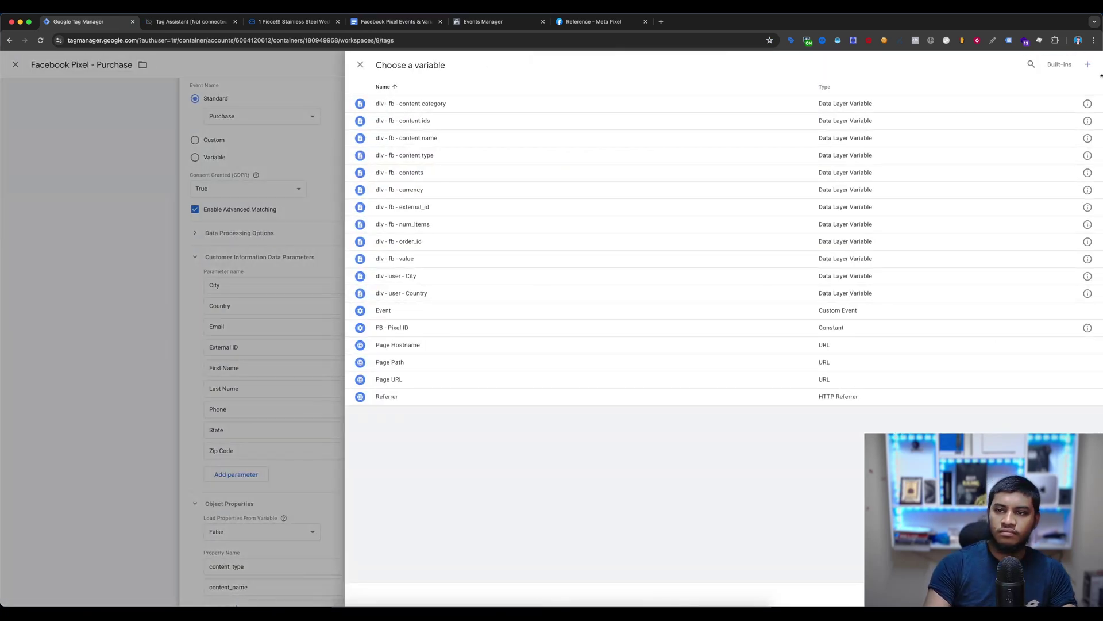
pyautogui.click(1087, 63)
pyautogui.click(744, 175)
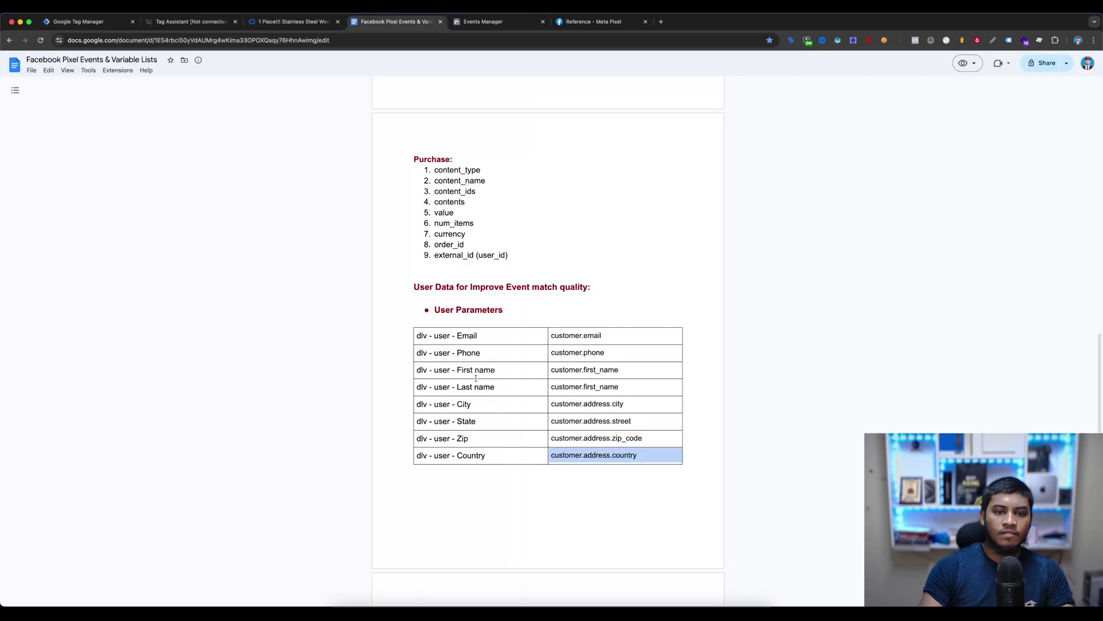
pyautogui.scroll(-1, 476, 378)
pyautogui.tripleClick(485, 298)
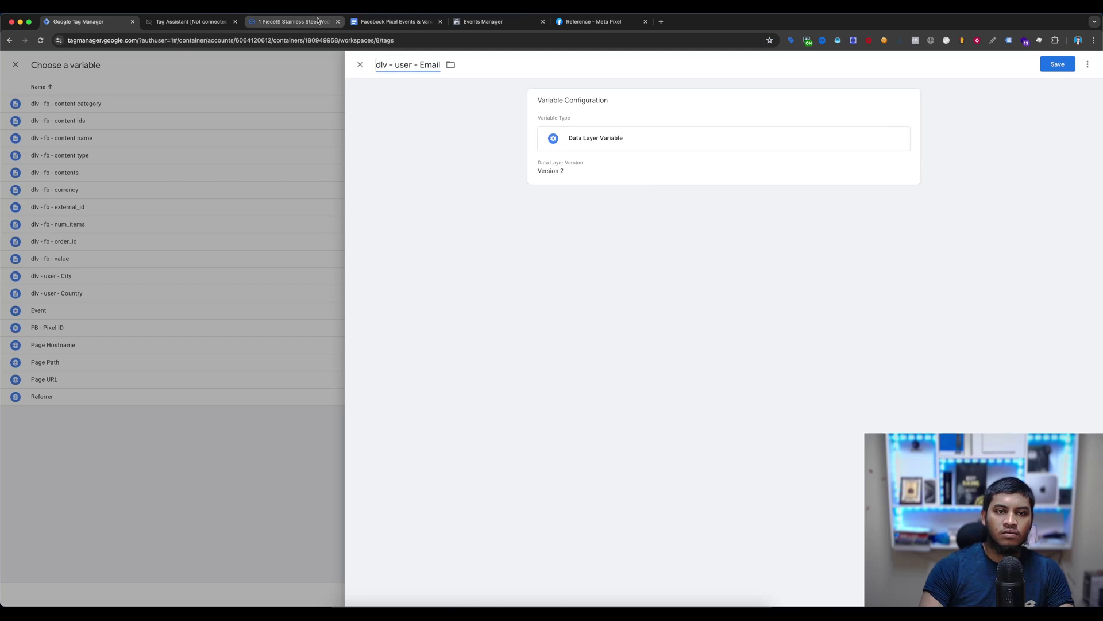
# Set the data layer variable name to customer.email, copied from the document, and save the variable as the Email value
pyautogui.click(395, 22)
pyautogui.click(583, 300)
pyautogui.tripleClick(620, 301)
pyautogui.press('super+c')
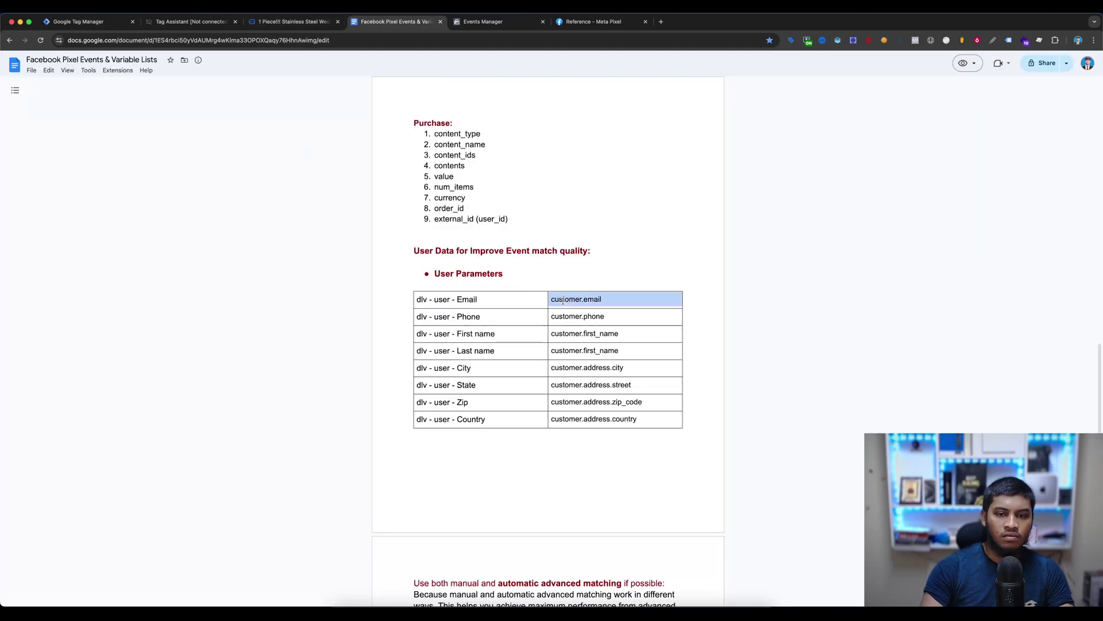
pyautogui.click(78, 22)
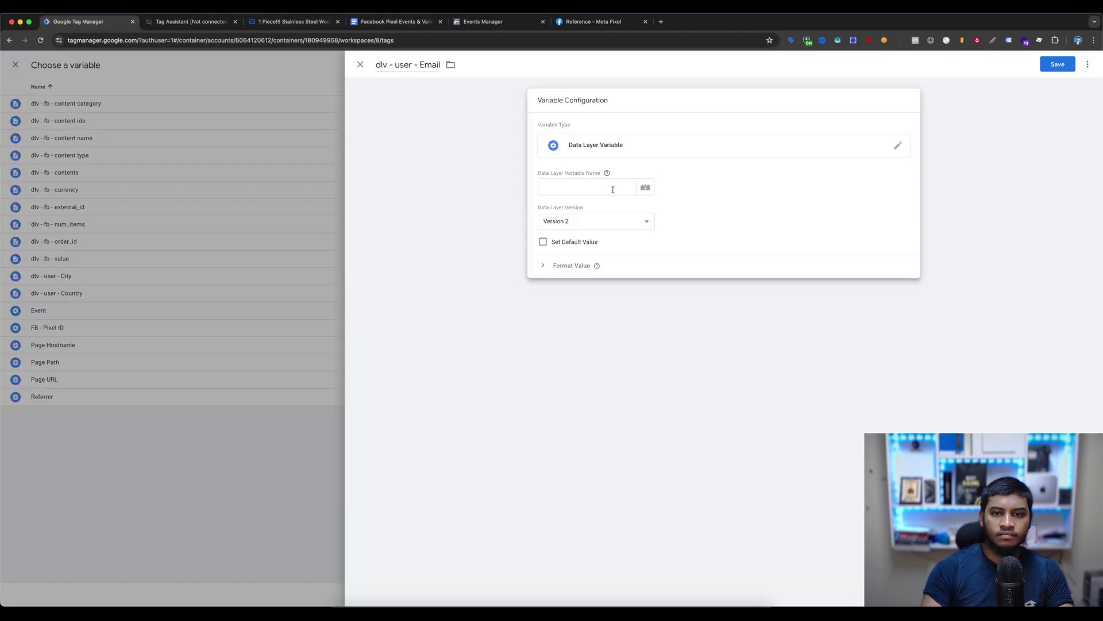
pyautogui.press('super+v')
pyautogui.click(1059, 63)
pyautogui.click(761, 347)
pyautogui.write('{{')
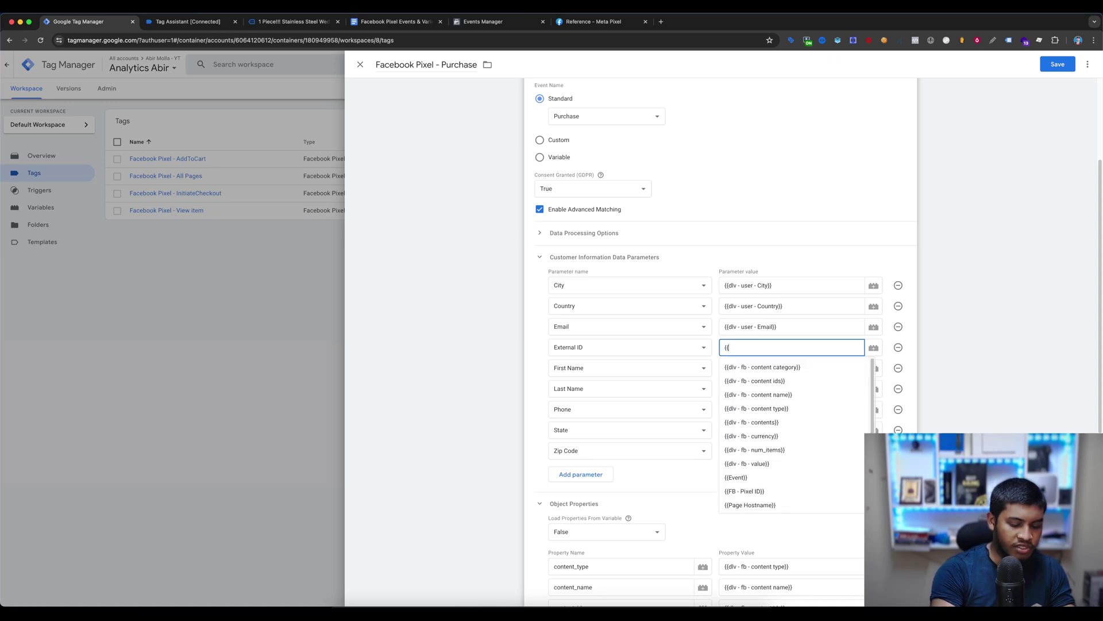
pyautogui.write('ext')
pyautogui.press('BackSpace')
pyautogui.press('BackSpace')
pyautogui.press('BackSpace')
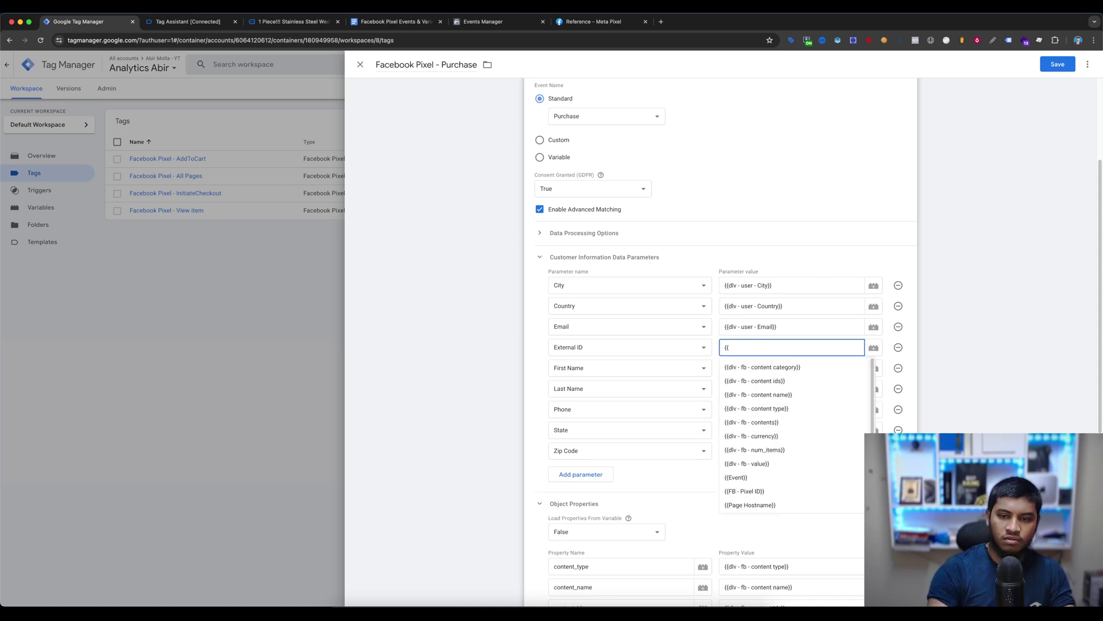
pyautogui.press('BackSpace')
pyautogui.press('BackSpace')
# Copy {{dlv - fb - external_id}} from the external_id object property into the External ID parameter's value, and remove that object property row
pyautogui.scroll(-6, 762, 345)
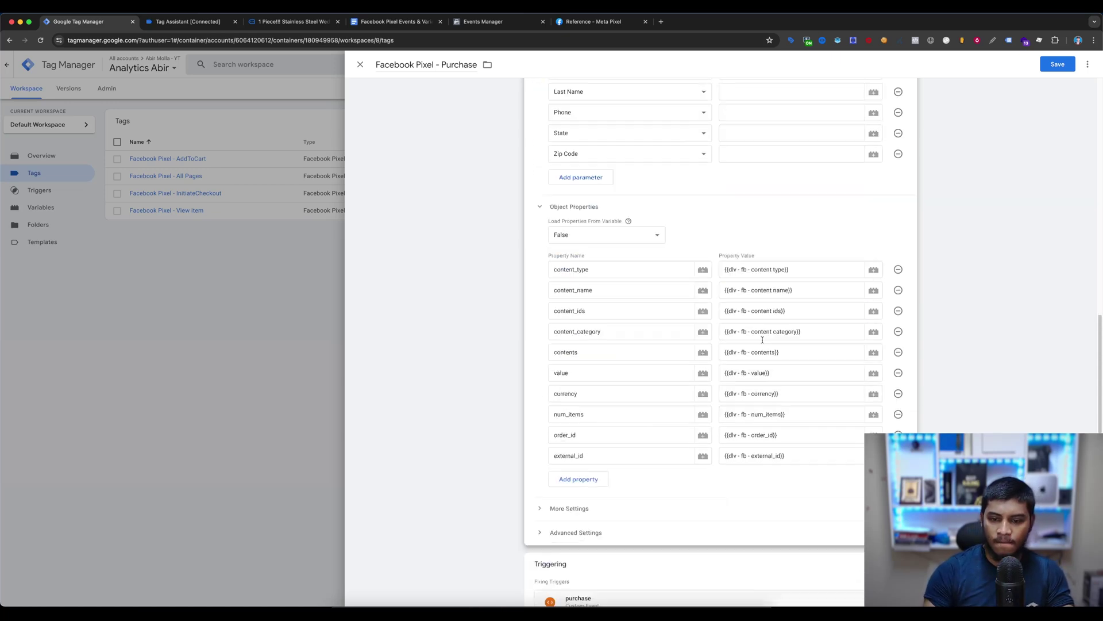
pyautogui.tripleClick(798, 426)
pyautogui.press('super+c')
pyautogui.scroll(6, 791, 374)
pyautogui.click(764, 266)
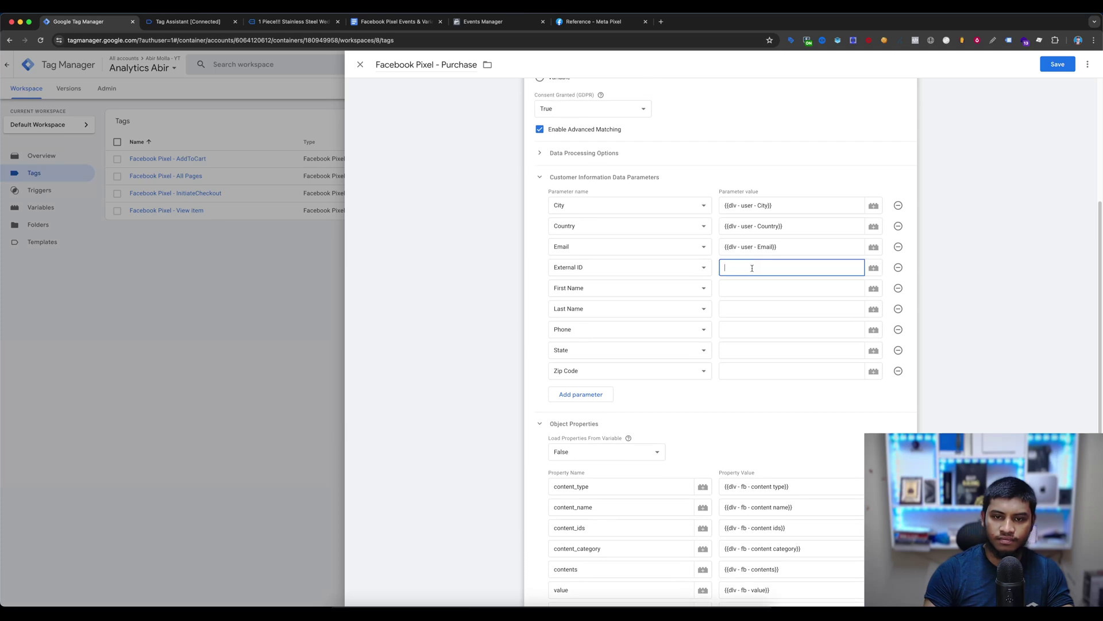
pyautogui.press('super+v')
pyautogui.scroll(-6, 760, 320)
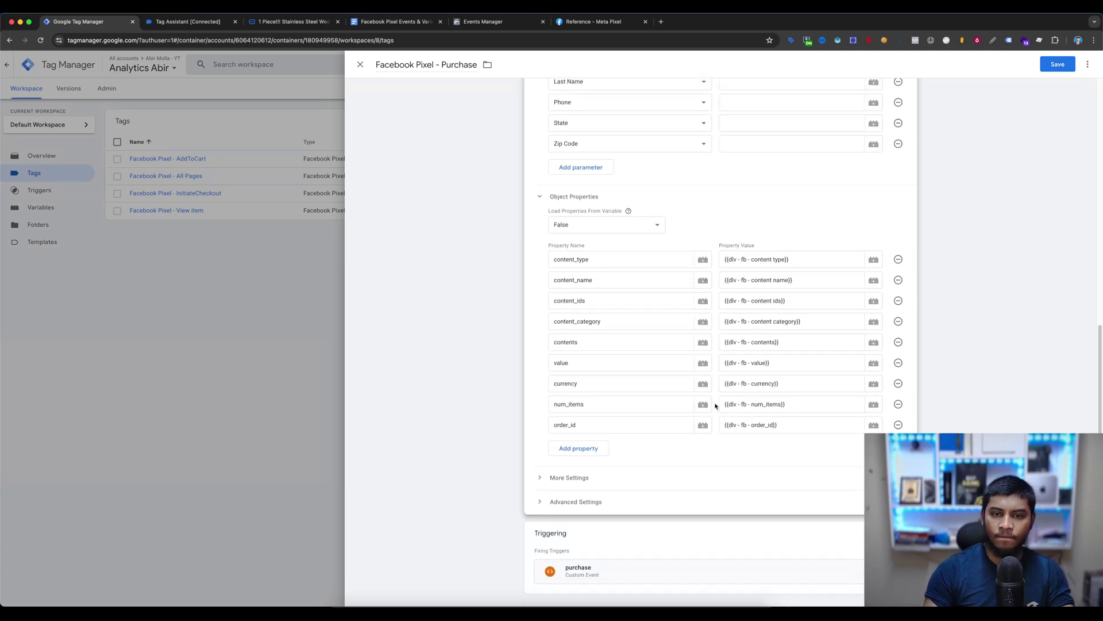
pyautogui.scroll(5, 758, 368)
# Start a new Data Layer Variable for the First Name parameter's value
pyautogui.click(757, 339)
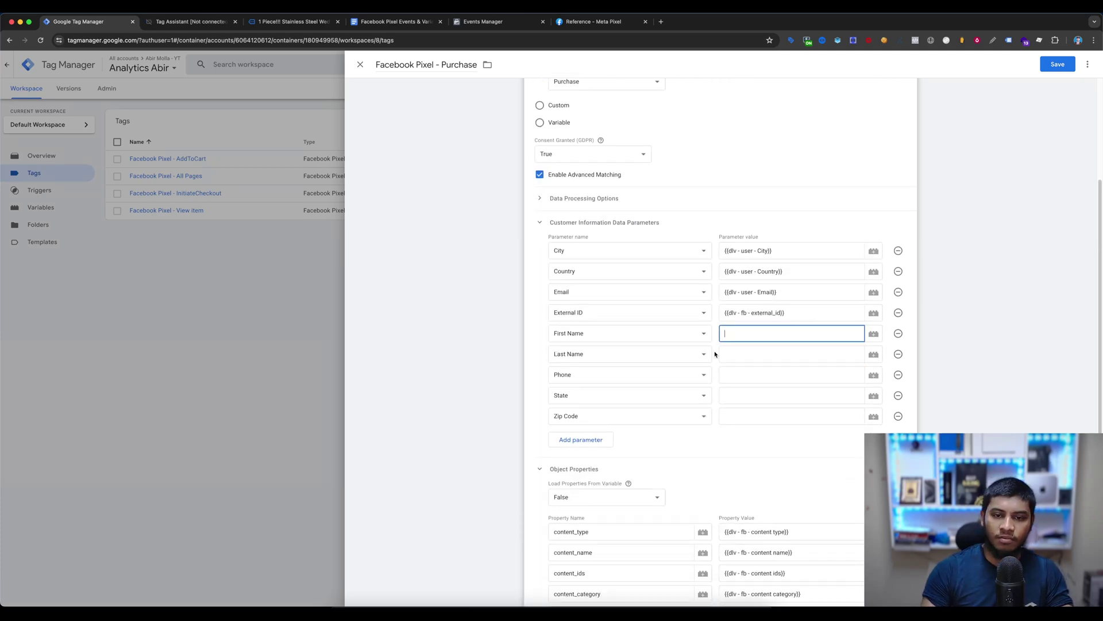
pyautogui.click(873, 334)
pyautogui.click(1085, 64)
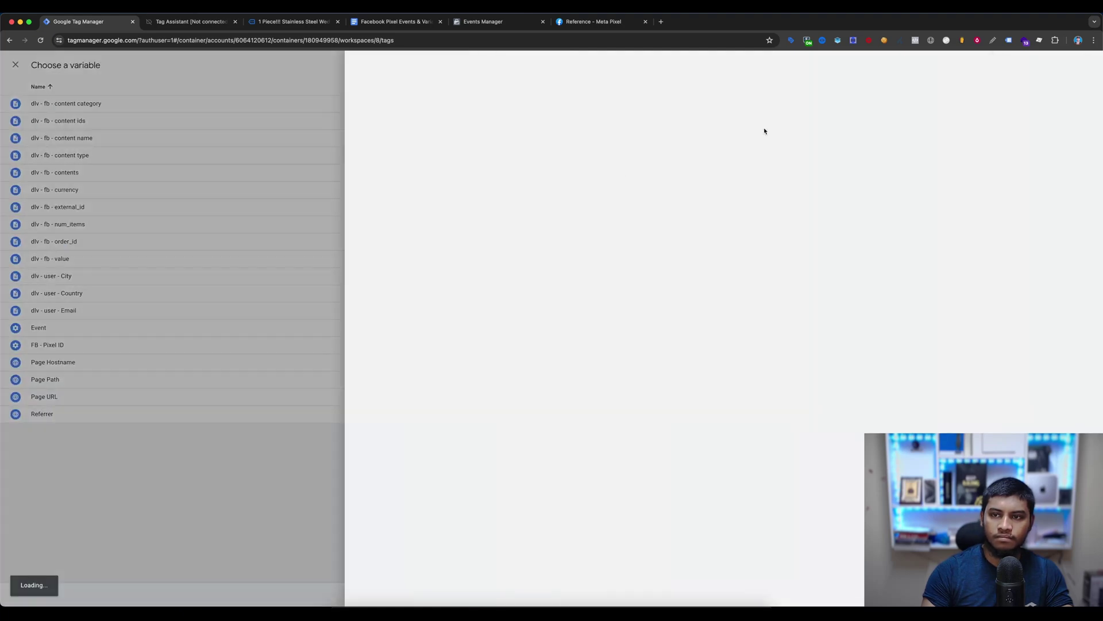
pyautogui.click(597, 200)
pyautogui.click(816, 315)
# Copy dlv - user - First name from the document into the data layer variable name
pyautogui.click(396, 22)
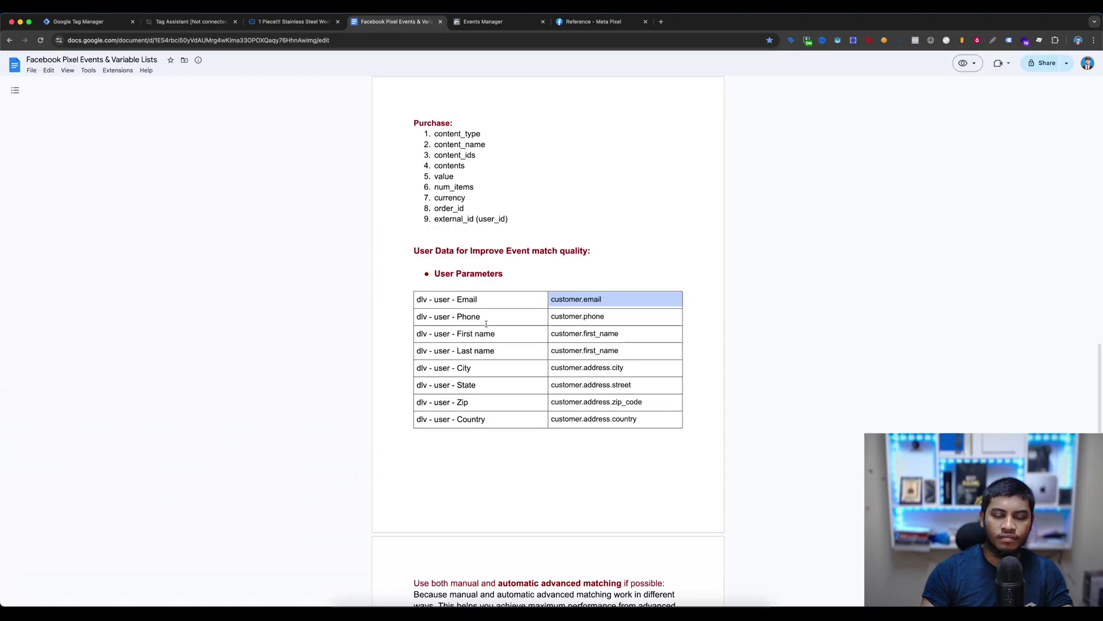
pyautogui.tripleClick(485, 333)
pyautogui.press('super+c')
pyautogui.press('super+1')
pyautogui.press('super+v')
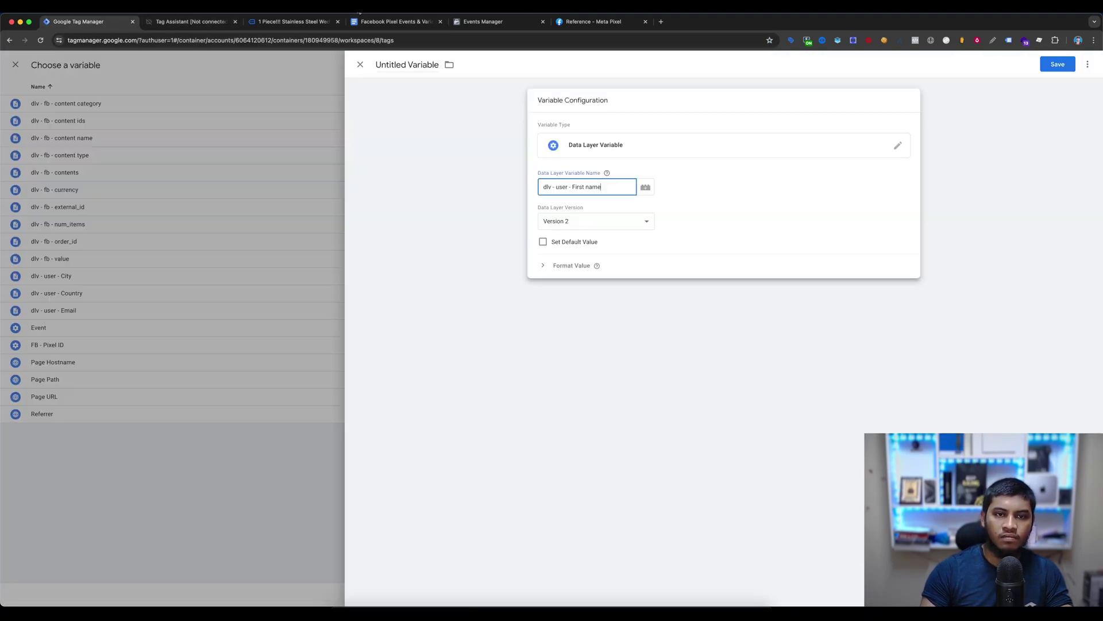
# Replace the data layer variable name with customer.first_name, copied from the document
pyautogui.press('super+4')
pyautogui.doubleClick(573, 334)
pyautogui.tripleClick(573, 334)
pyautogui.press('super+c')
pyautogui.press('super+1')
pyautogui.press('super+a')
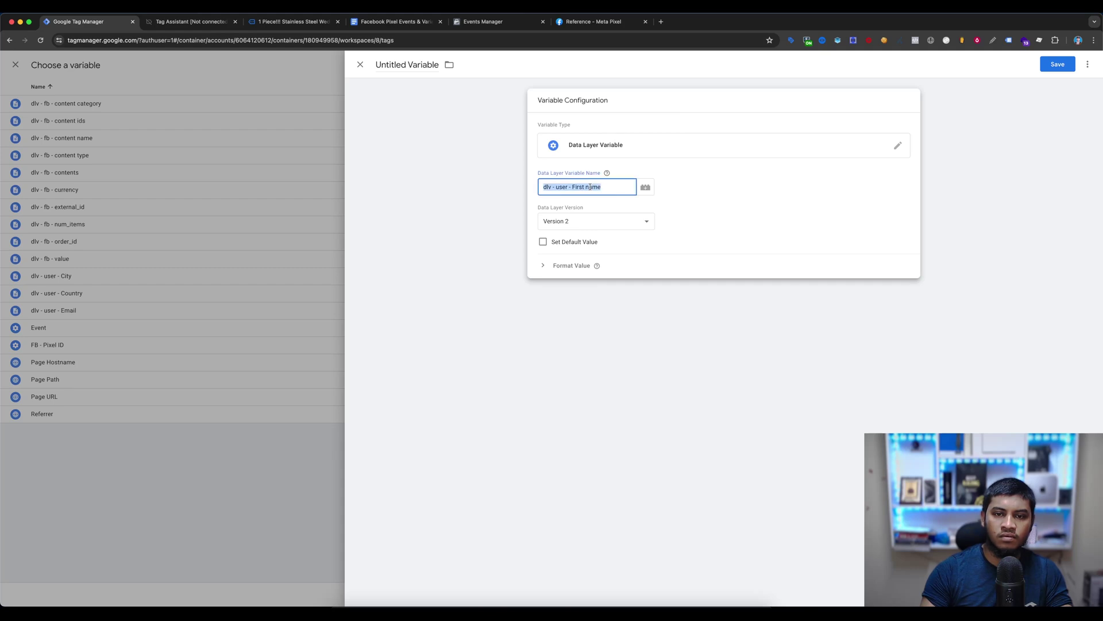
pyautogui.press('super+v')
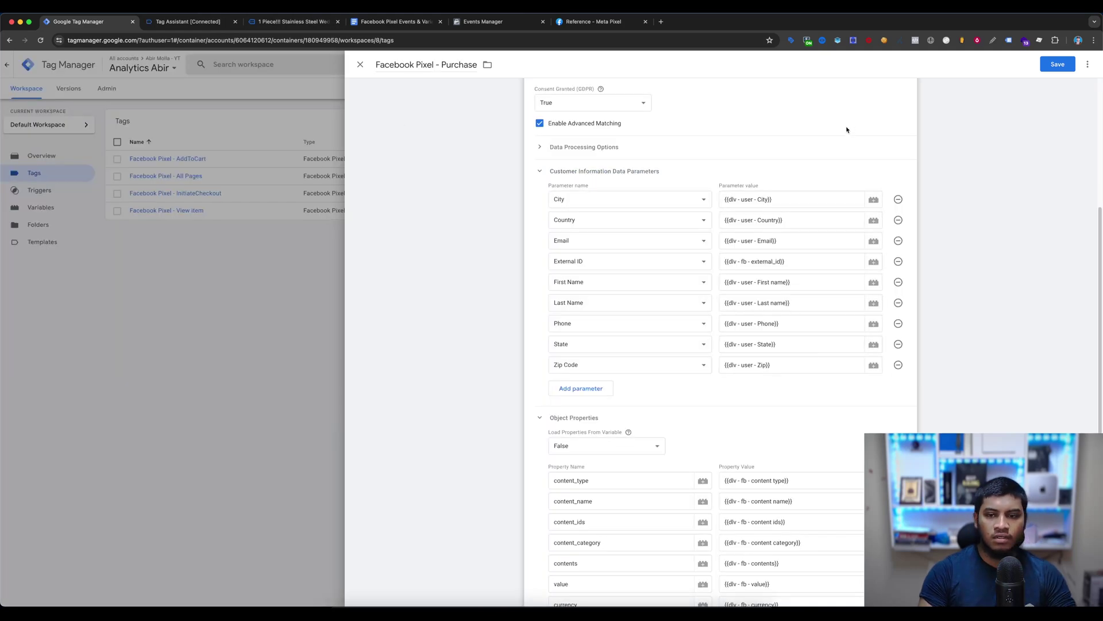
# Review the Purchase tag's customer information parameters and object properties, and save the tag
pyautogui.scroll(-1, 823, 136)
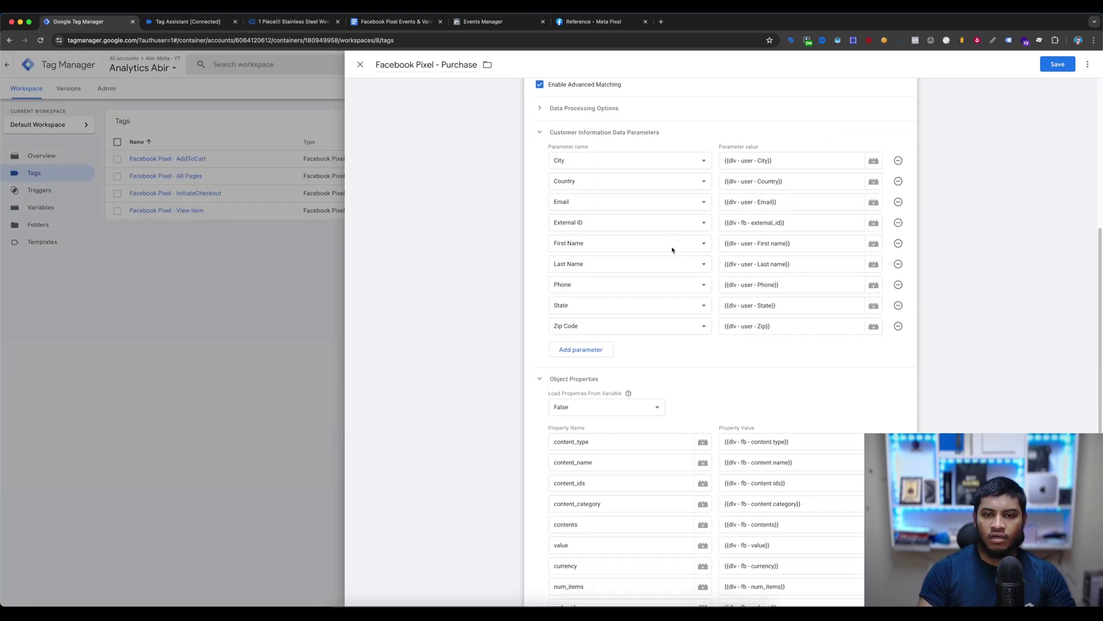
pyautogui.scroll(-3, 610, 182)
pyautogui.scroll(3, 648, 192)
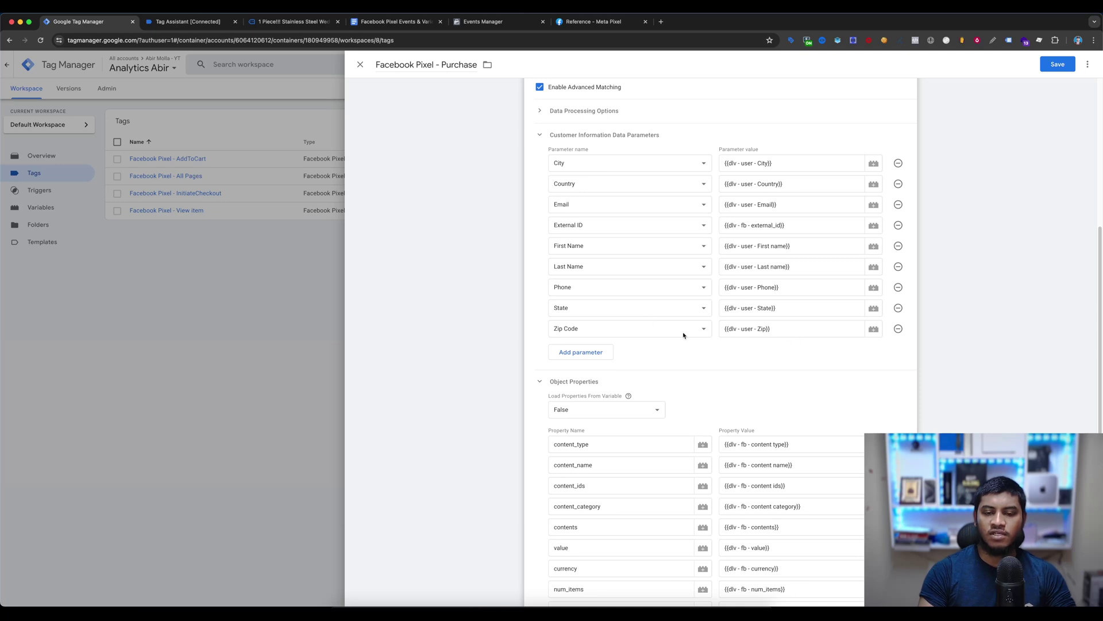
pyautogui.scroll(-5, 618, 292)
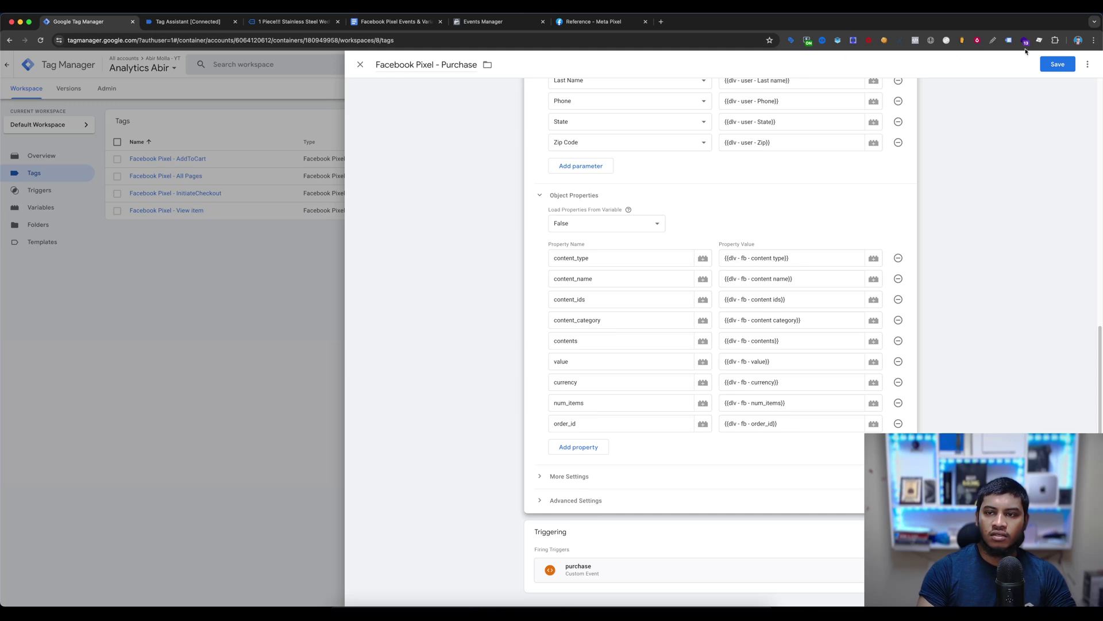
pyautogui.click(1056, 65)
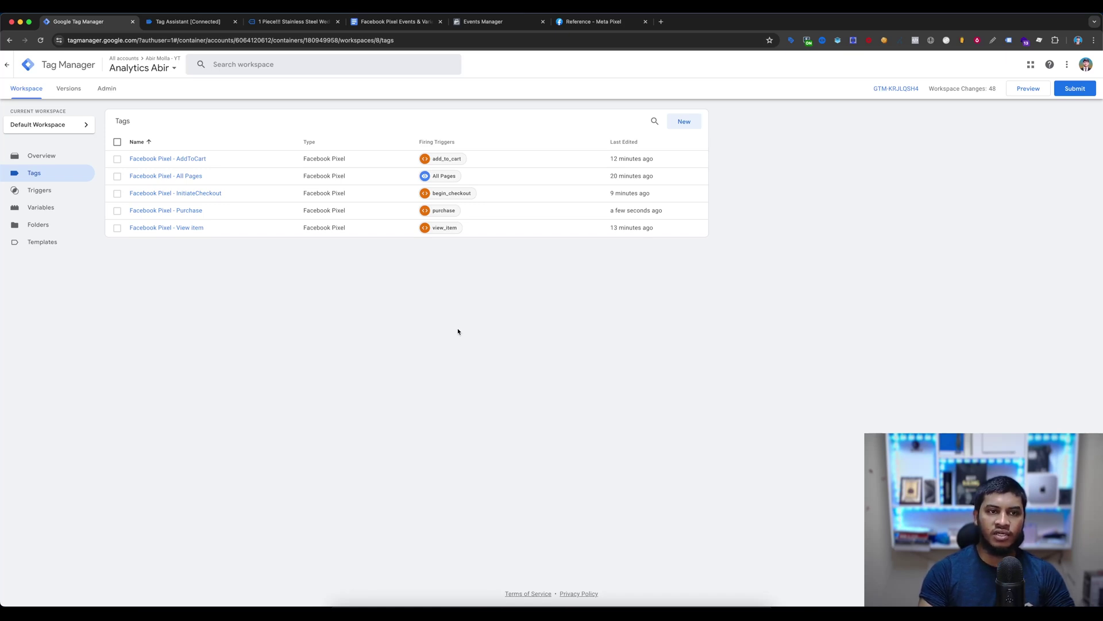
# Close the old Tag Assistant and store pages, and publish the workspace changes as a version named Facebook pixel
pyautogui.click(235, 21)
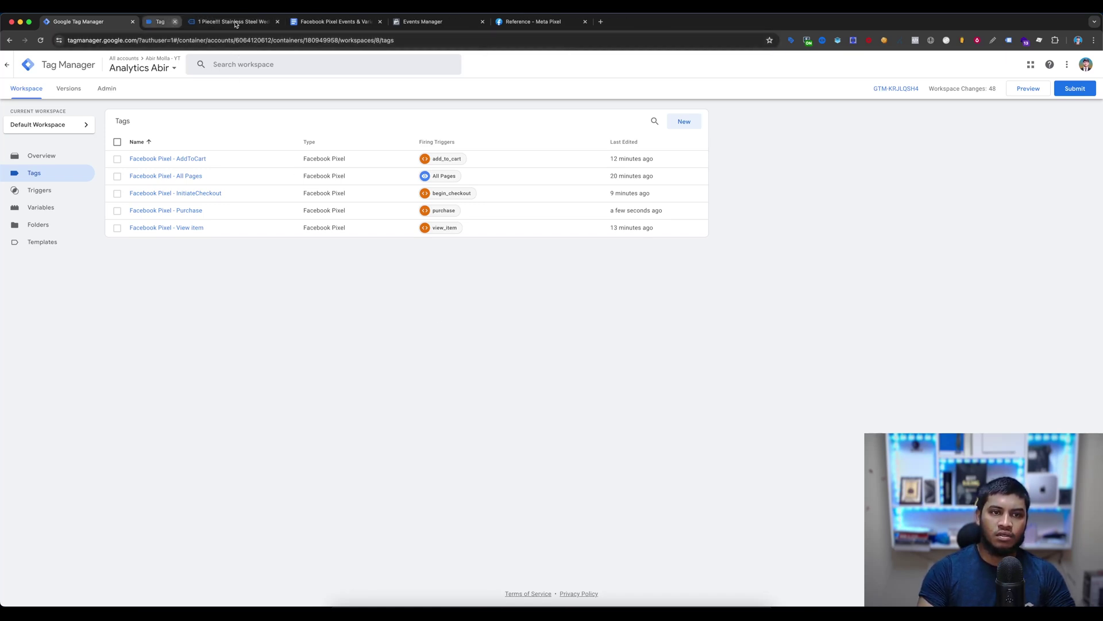
pyautogui.click(235, 21)
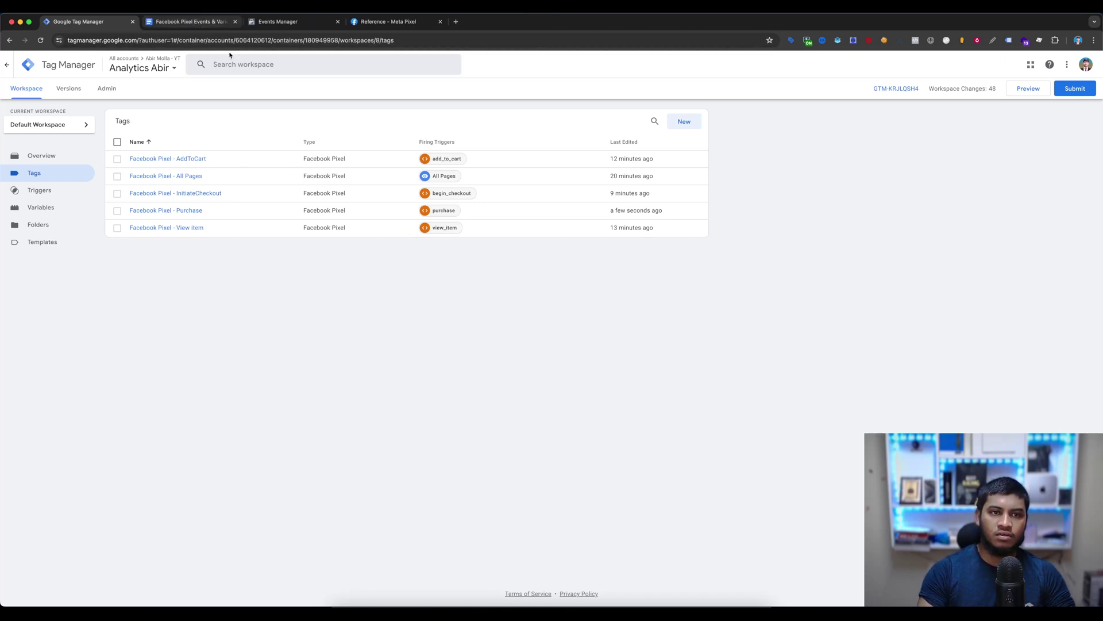
pyautogui.click(1075, 88)
pyautogui.click(562, 163)
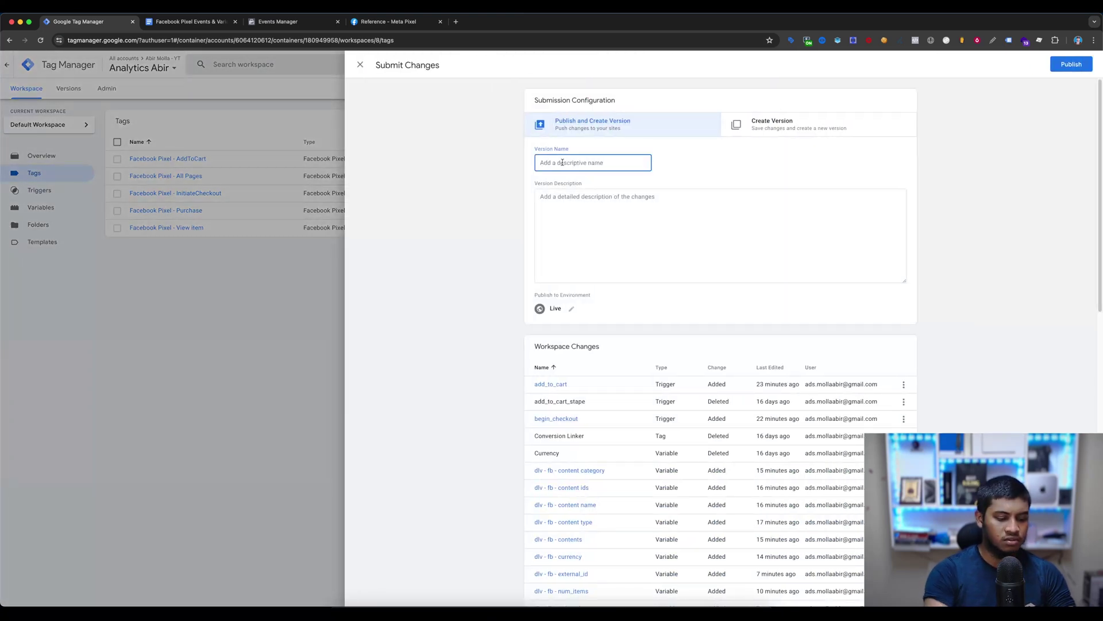
pyautogui.write('Facebook p')
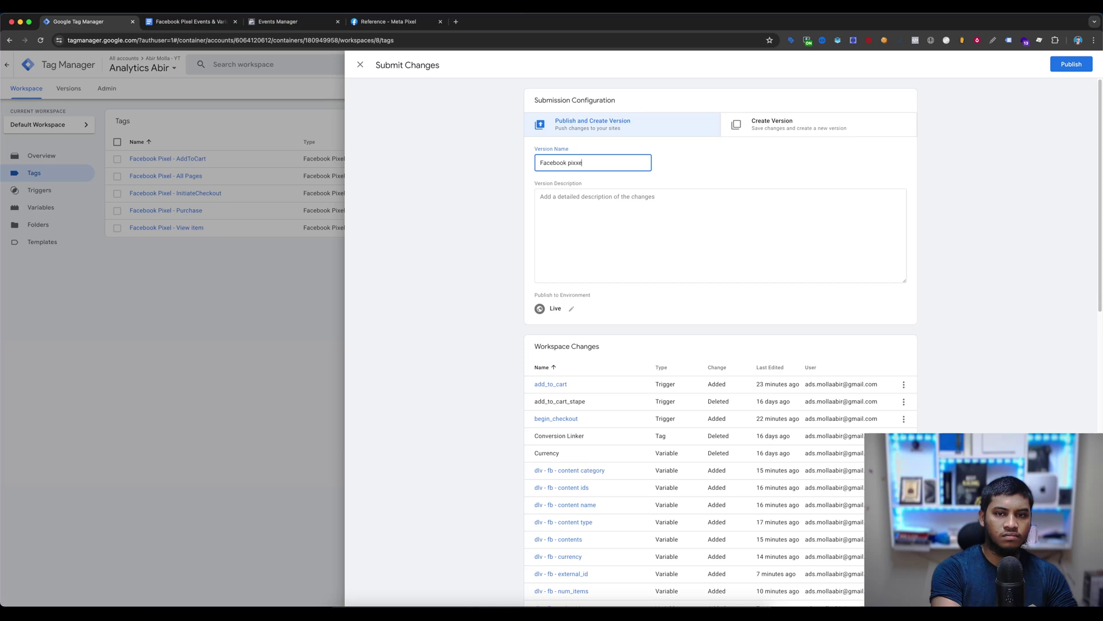
pyautogui.write('ixxe')
pyautogui.press('BackSpace')
pyautogui.press('BackSpace')
pyautogui.write('el')
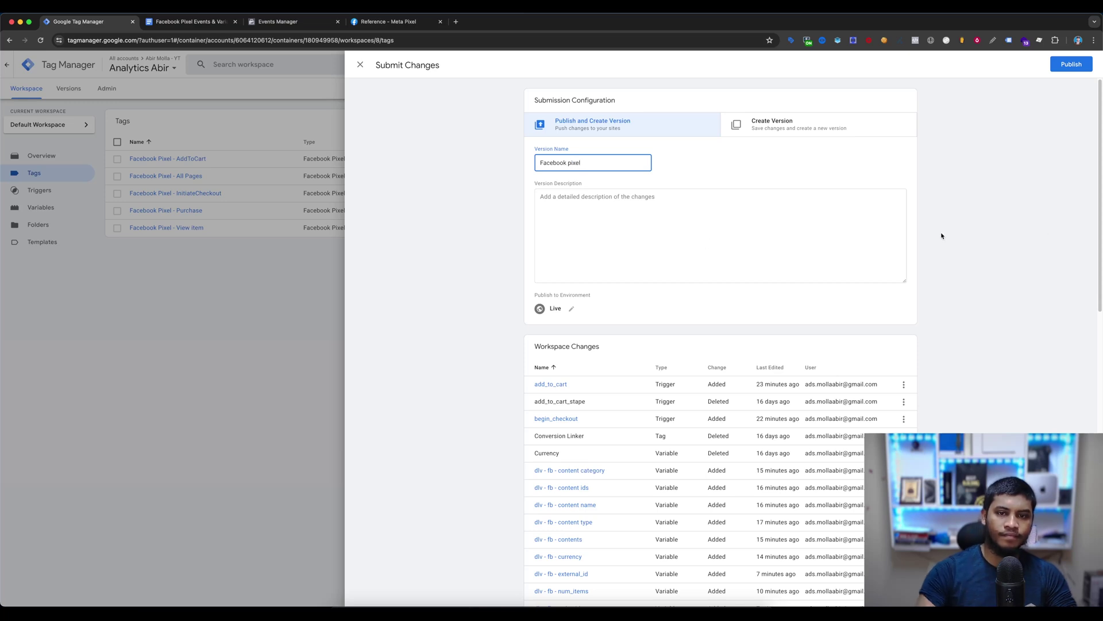
pyautogui.click(1070, 64)
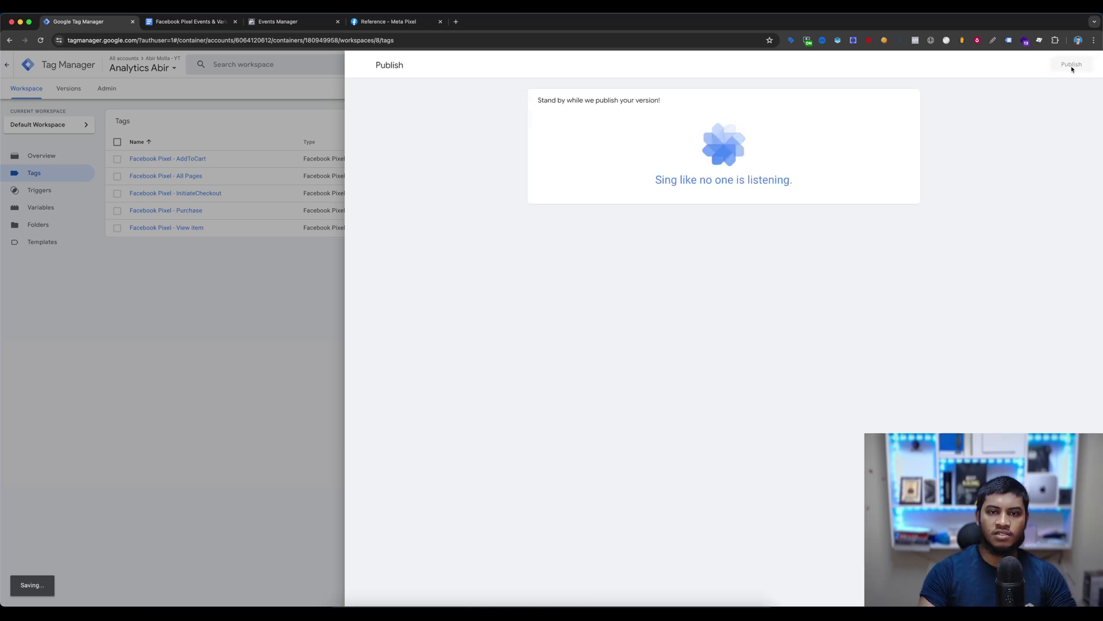
# Open the pixel's test events in Events Manager, collapse the server events check and expand the website events check
pyautogui.click(277, 21)
pyautogui.click(244, 112)
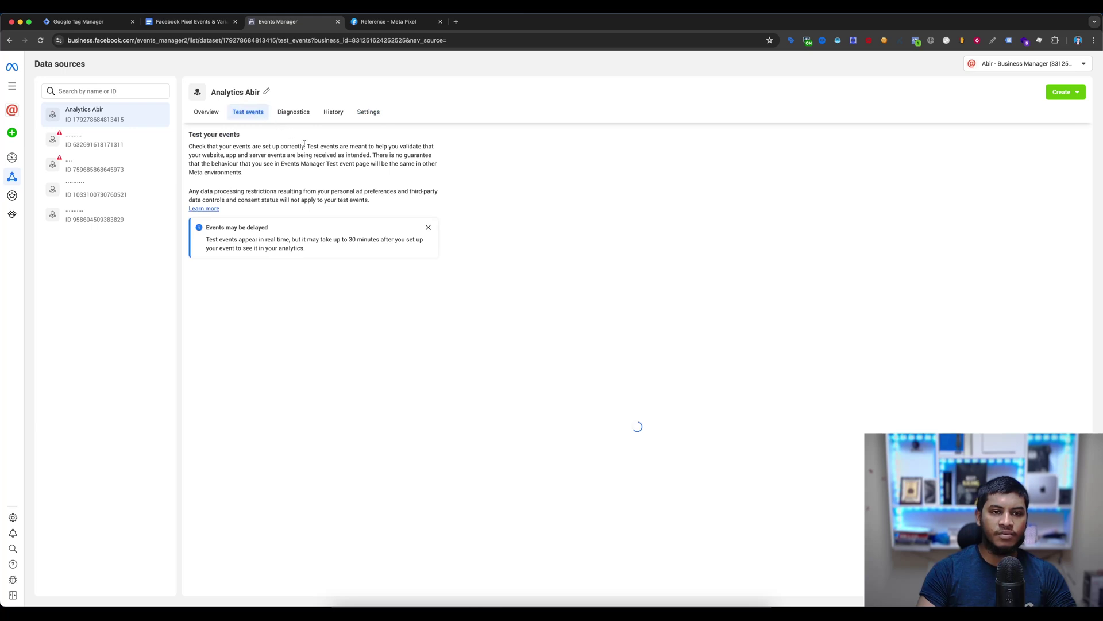
pyautogui.click(369, 310)
pyautogui.click(361, 283)
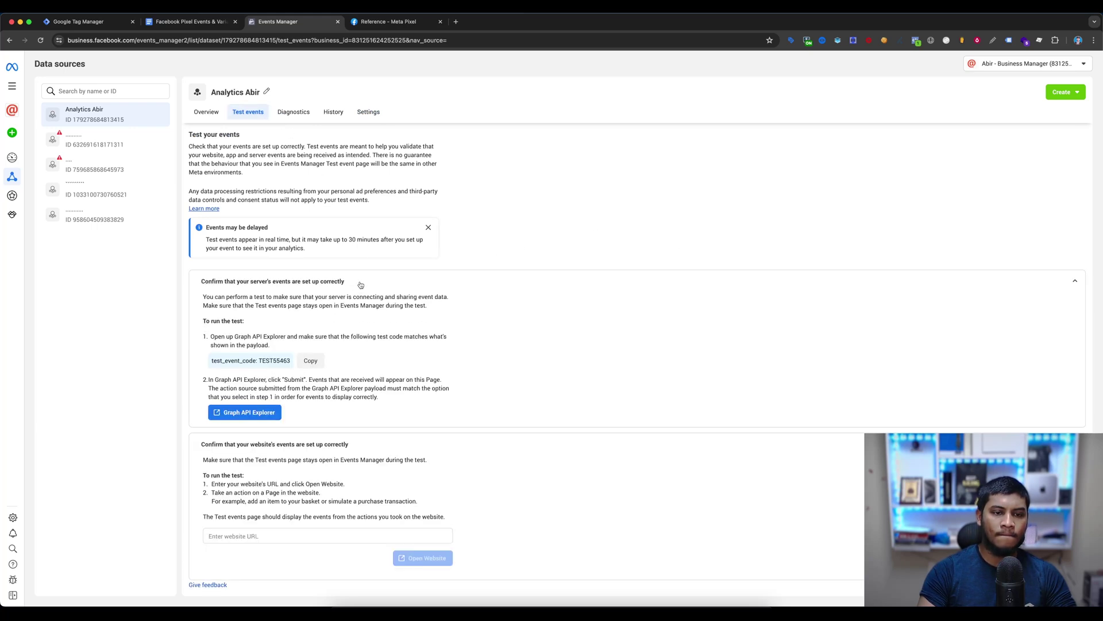
pyautogui.click(337, 284)
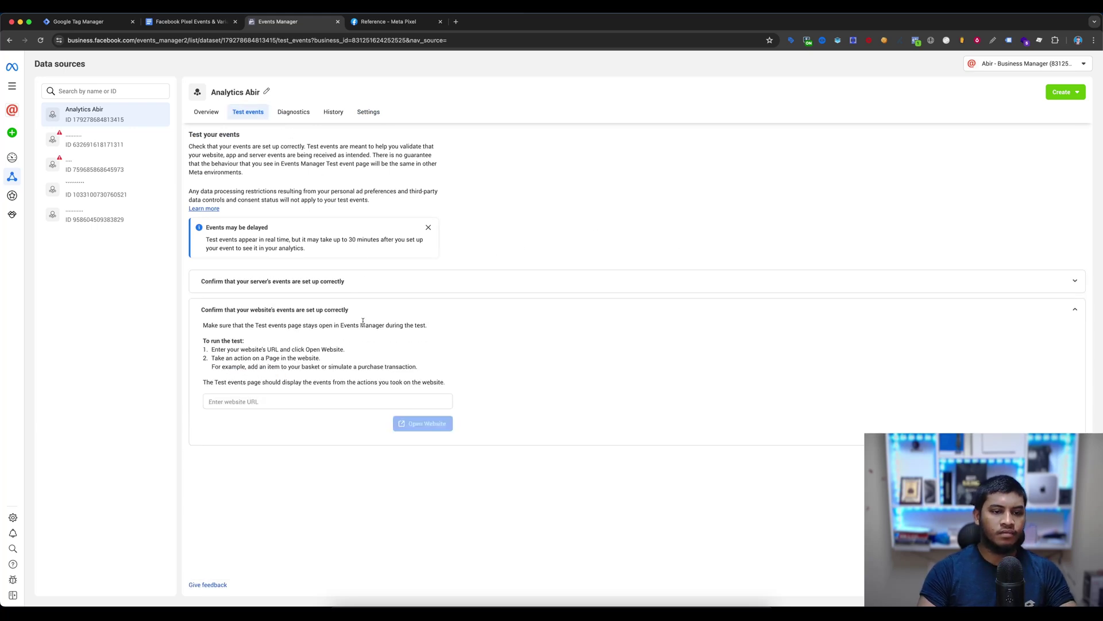
# Return to the Tag Manager workspace and start a preview connected to the analytics-abir.myshopify.com store
pyautogui.click(80, 22)
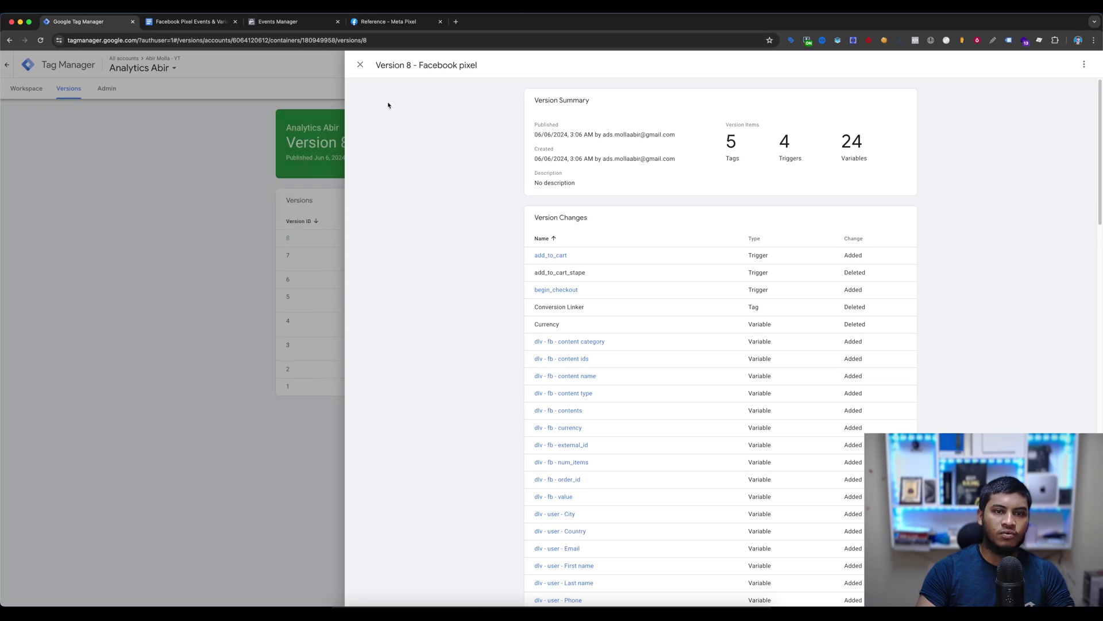
pyautogui.click(359, 66)
pyautogui.click(5, 97)
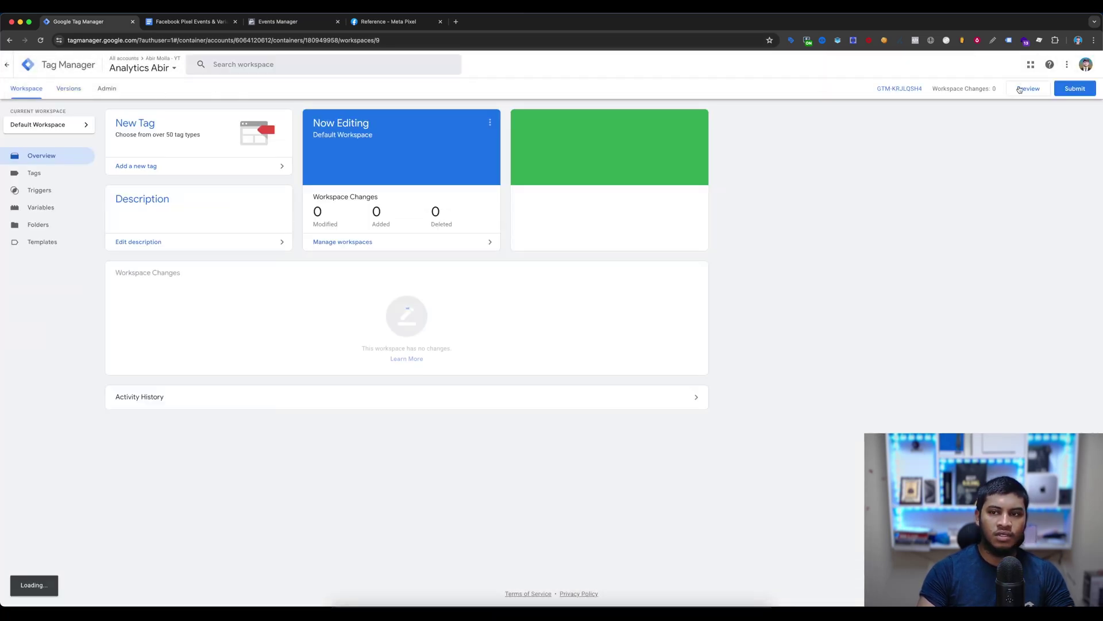
pyautogui.click(1038, 91)
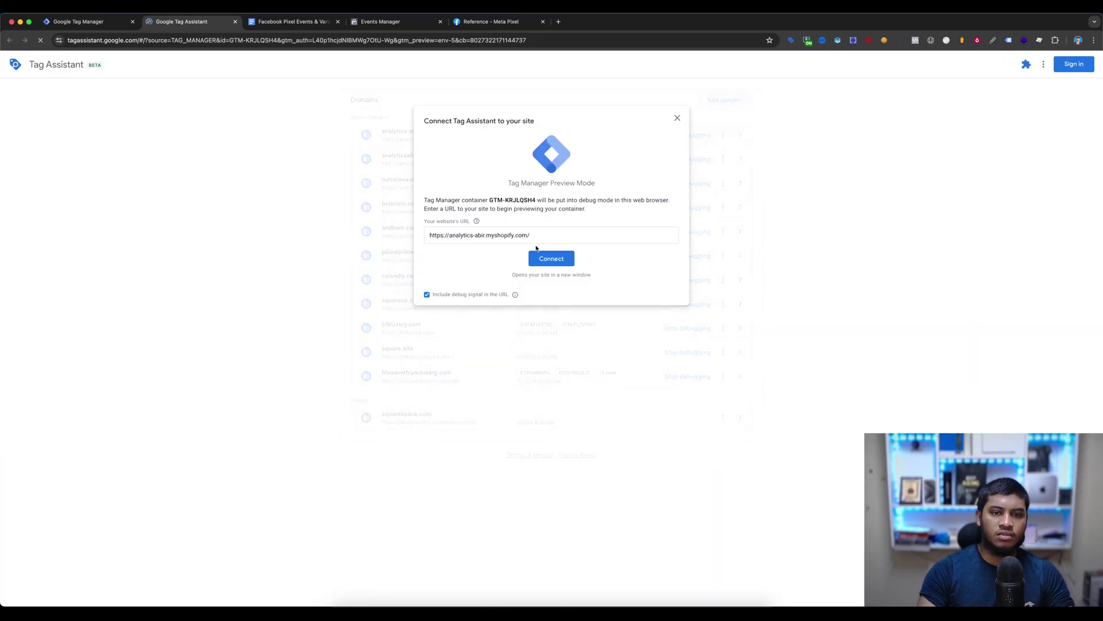
pyautogui.click(562, 262)
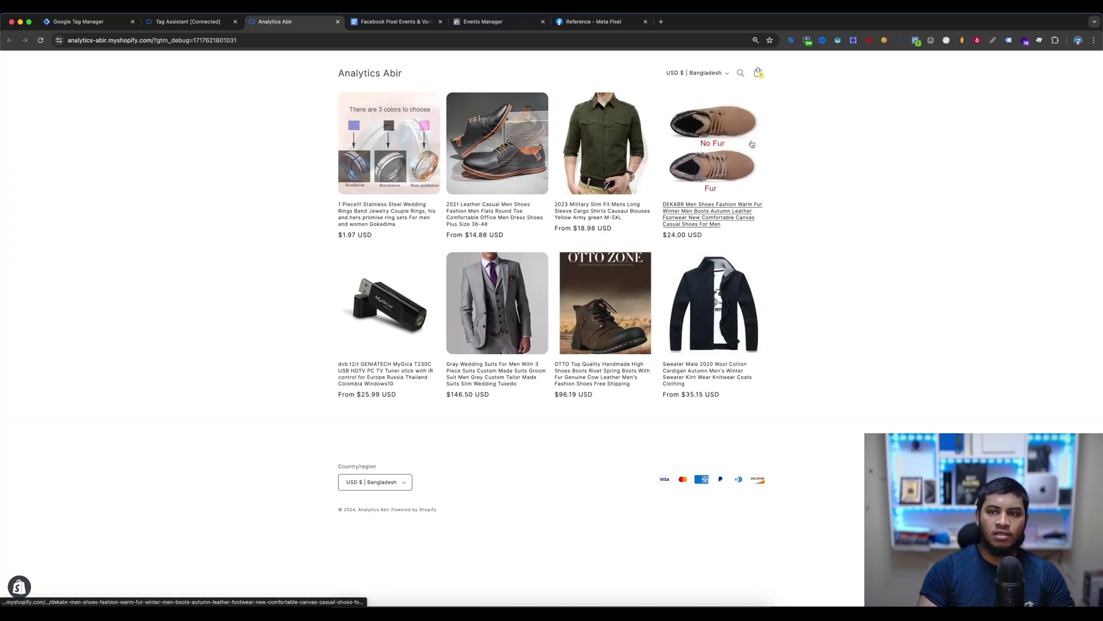
# Check the store home page's pixel events in Meta Pixel Helper and open the stainless steel wedding rings product
pyautogui.click(917, 41)
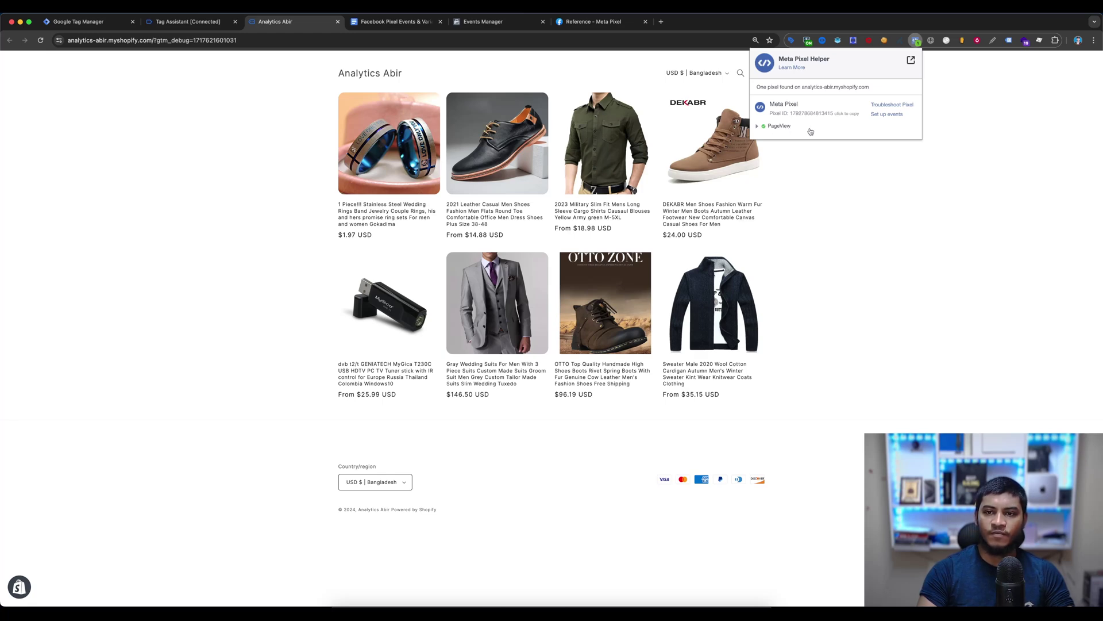
pyautogui.click(390, 154)
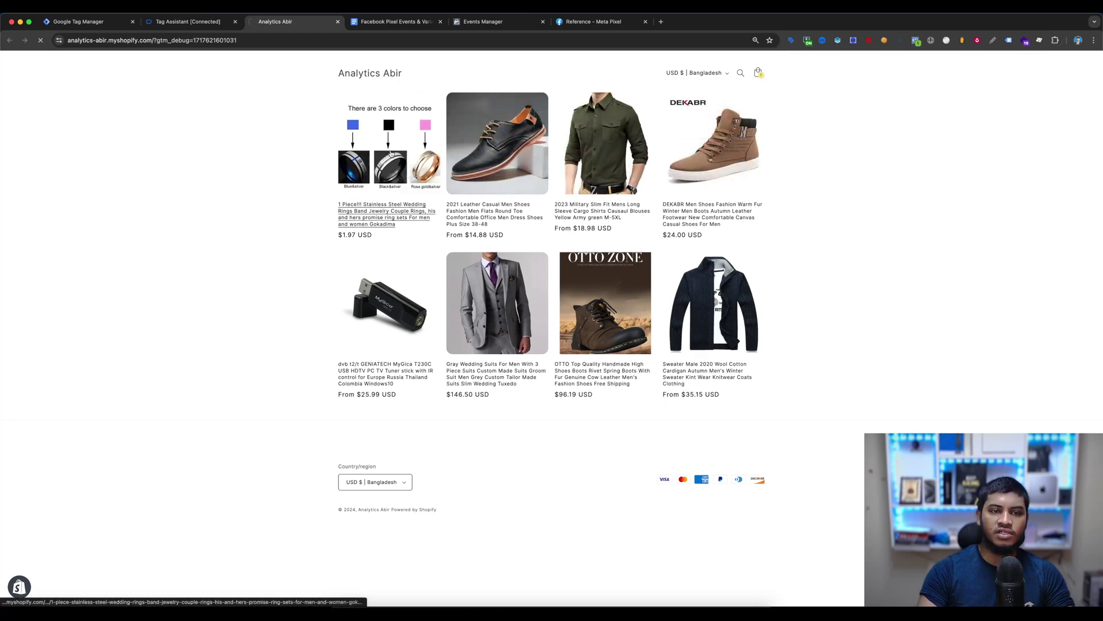
# In Tag Assistant, open the Facebook Pixel - View item tag under the view_item event and show all its properties
pyautogui.click(190, 22)
pyautogui.click(566, 214)
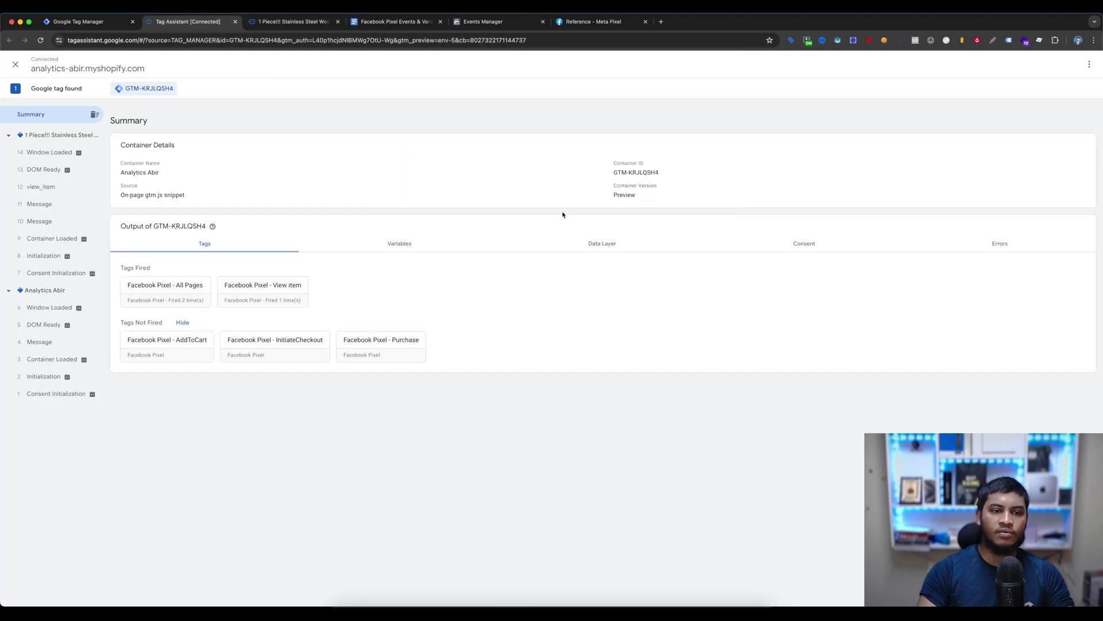
pyautogui.click(59, 191)
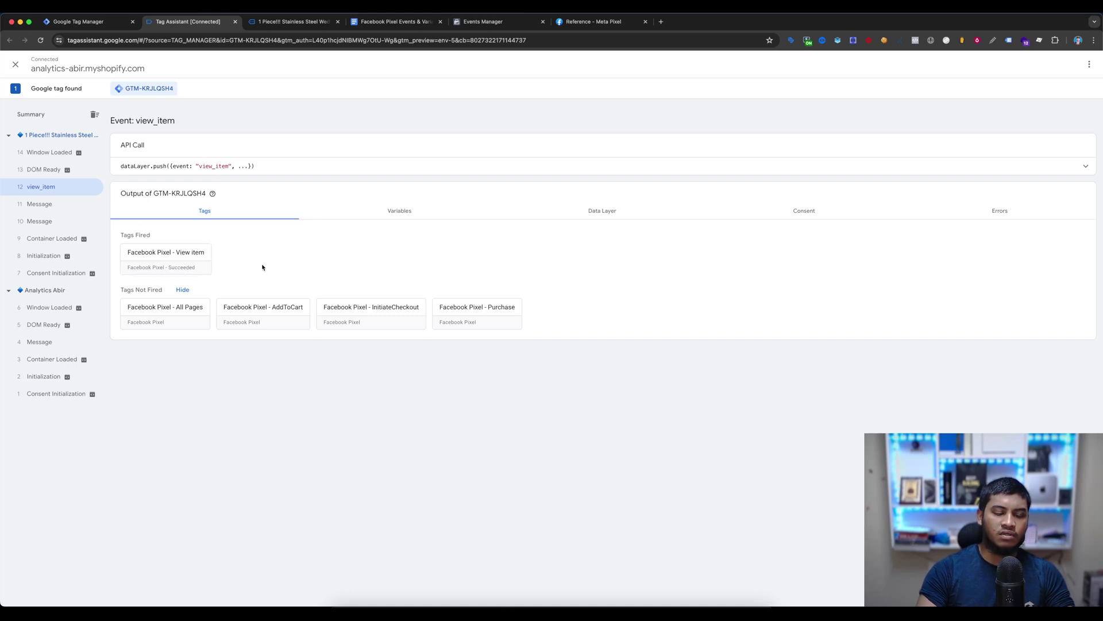
pyautogui.click(166, 265)
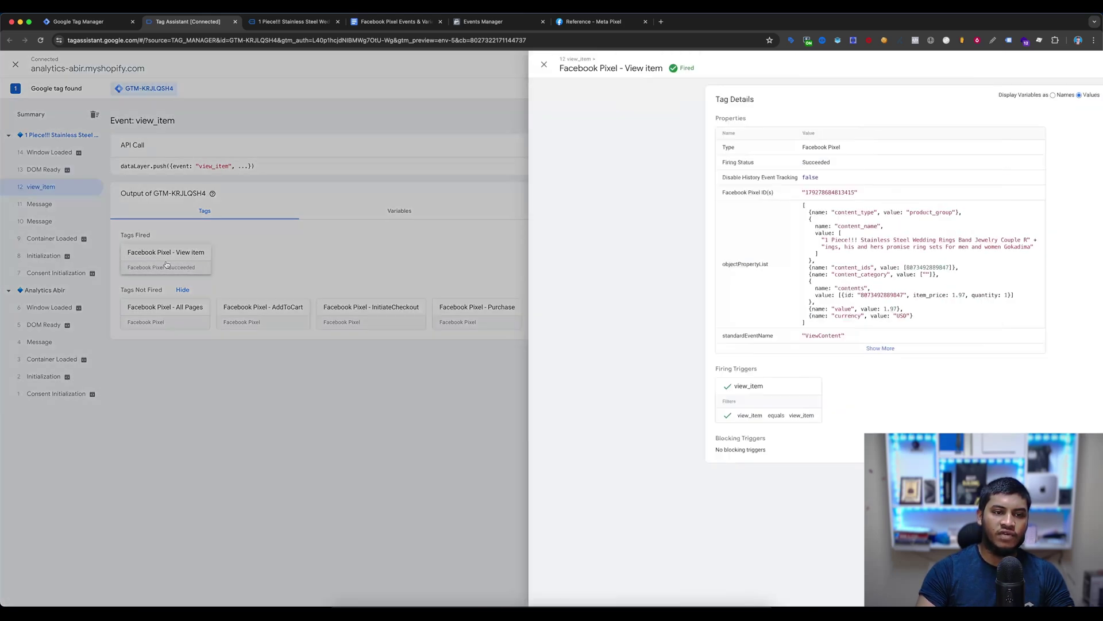
pyautogui.click(710, 347)
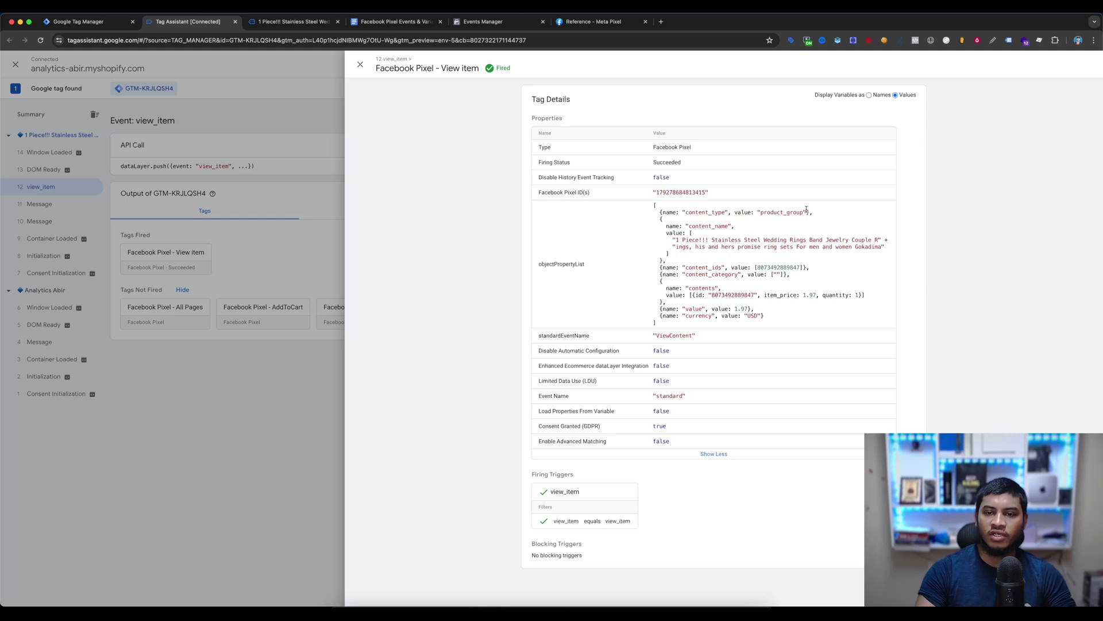
# Examine the contents, value and currency entries in the View item tag's object property list
pyautogui.moveTo(731, 232); pyautogui.dragTo(787, 294)
pyautogui.click(791, 264)
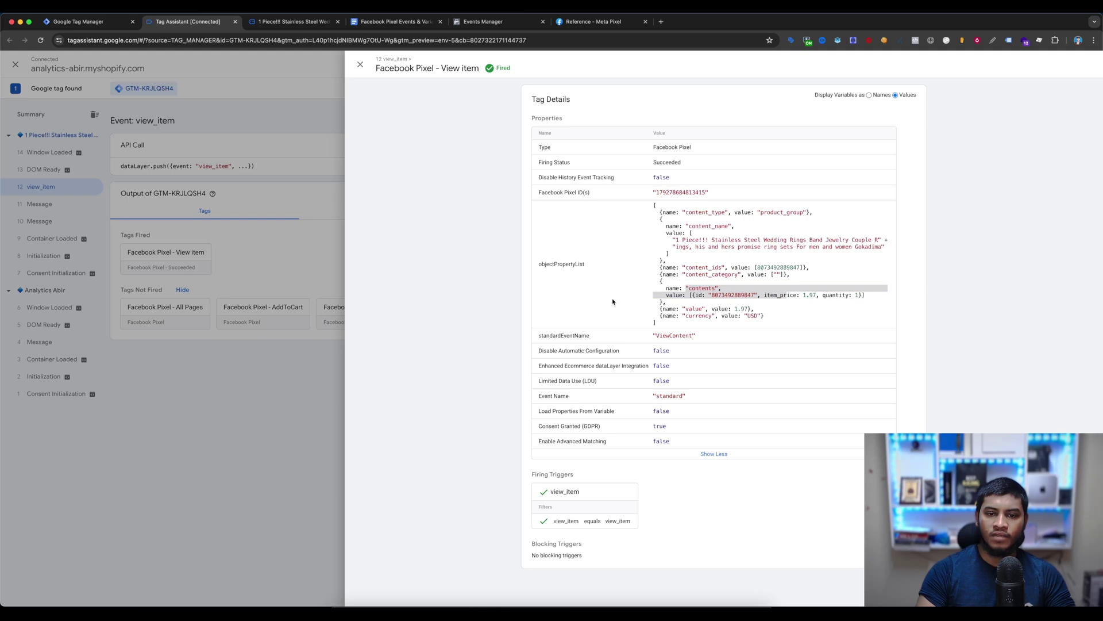
pyautogui.moveTo(688, 309); pyautogui.dragTo(753, 308)
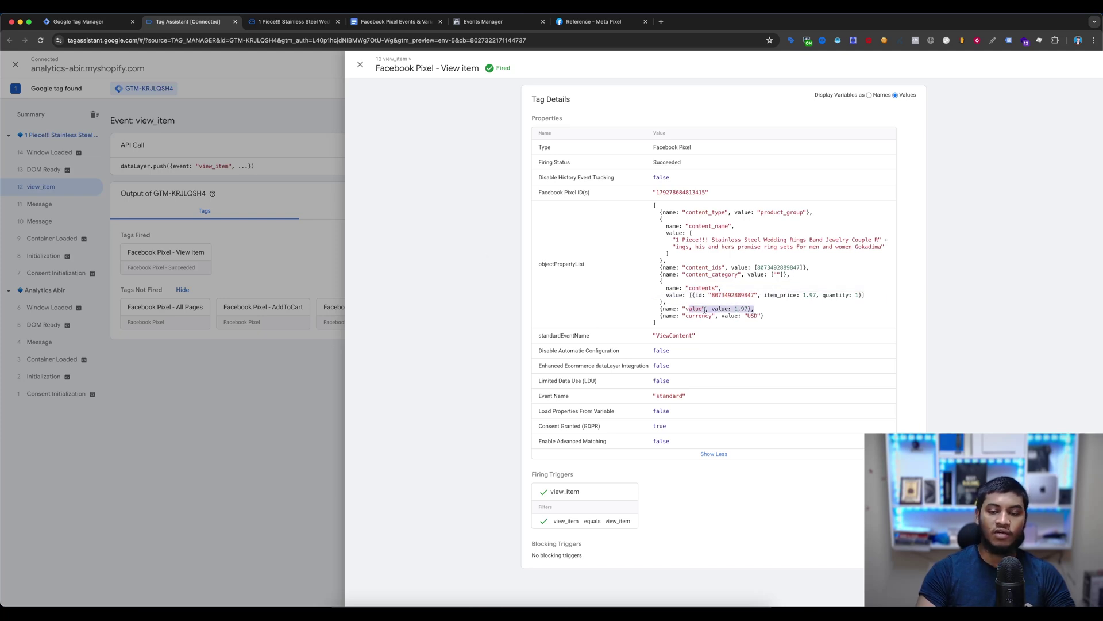
pyautogui.moveTo(695, 316); pyautogui.dragTo(787, 319)
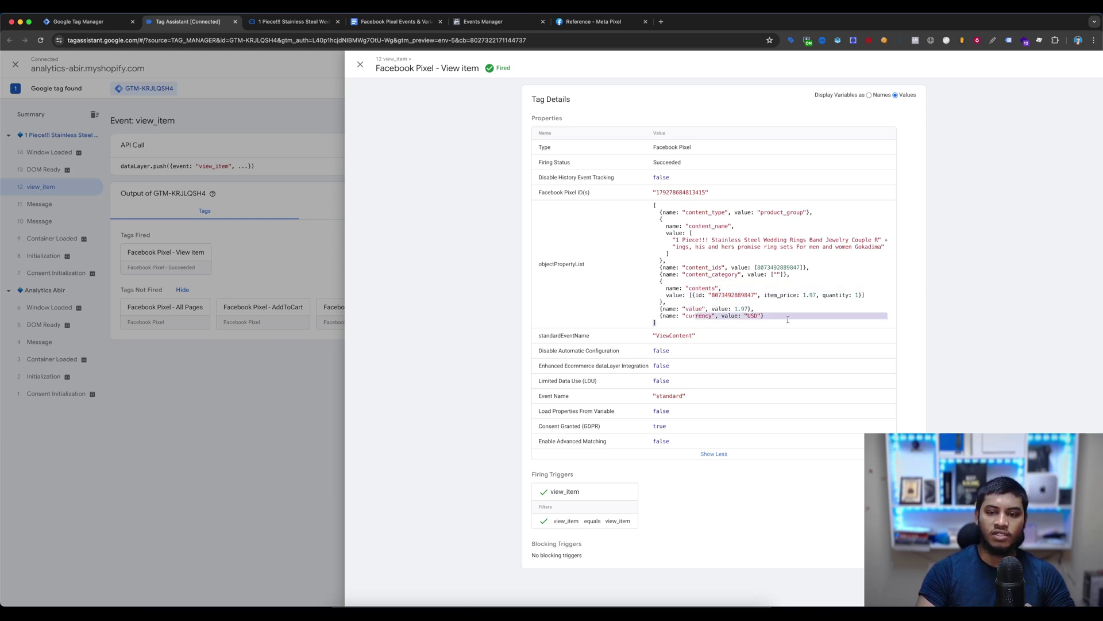
# On the ring product page, inspect the ViewContent event in Meta Pixel Helper, revealing its content_name and contents parameters
pyautogui.click(297, 300)
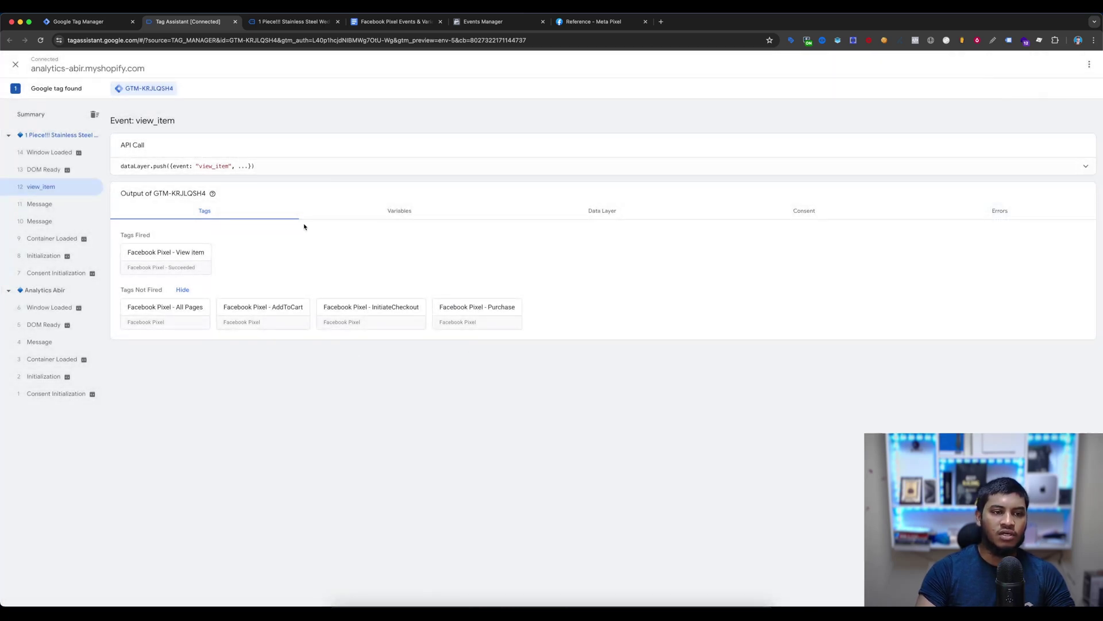
pyautogui.click(296, 23)
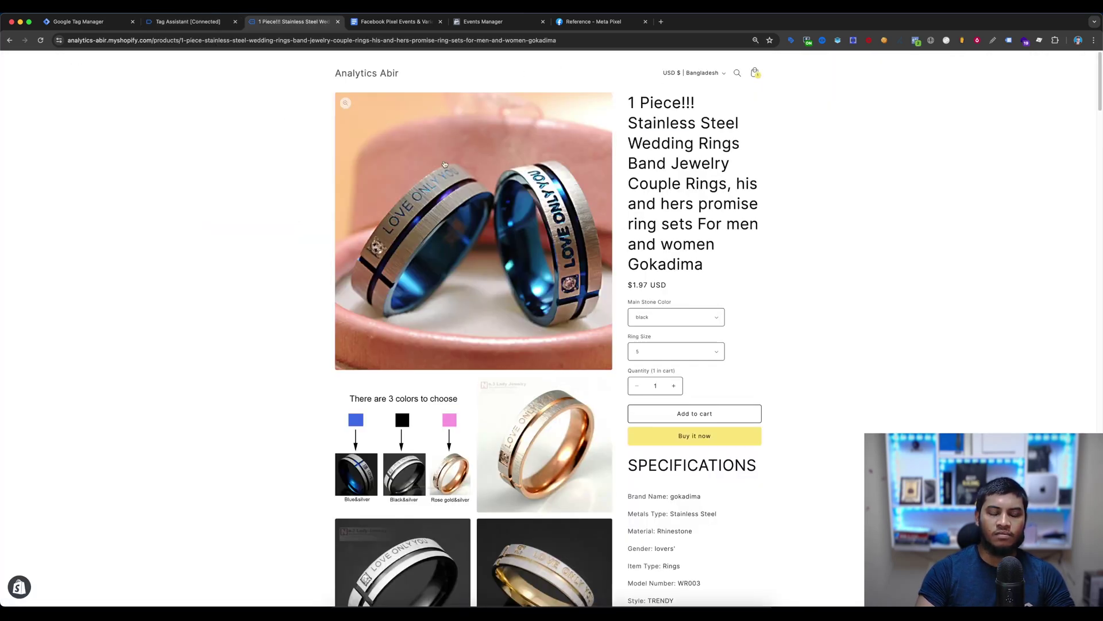
pyautogui.click(916, 40)
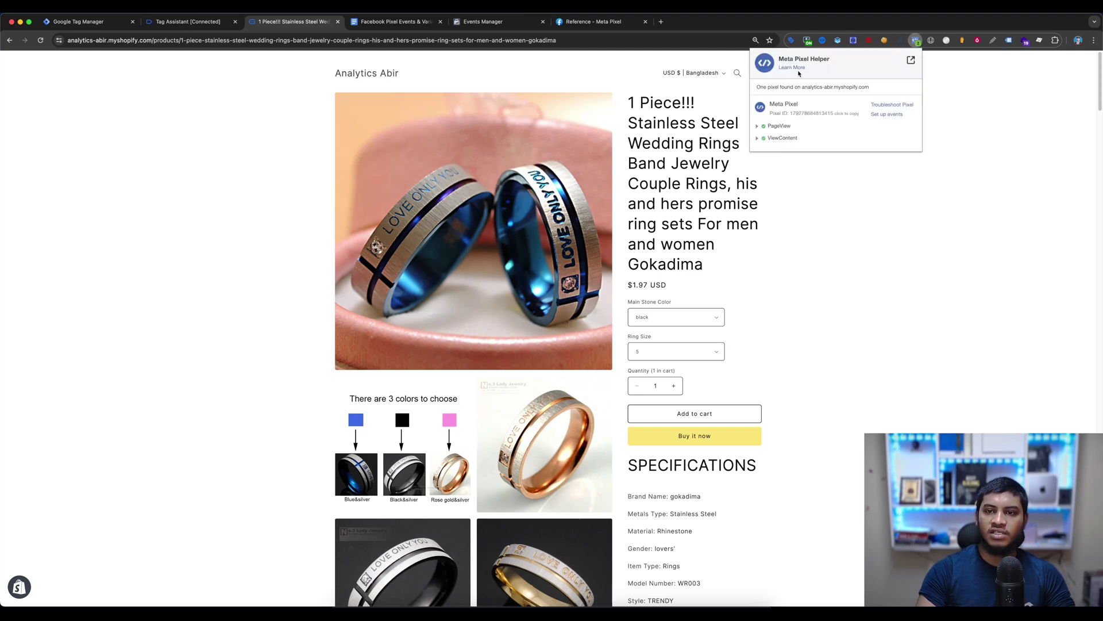
pyautogui.click(794, 142)
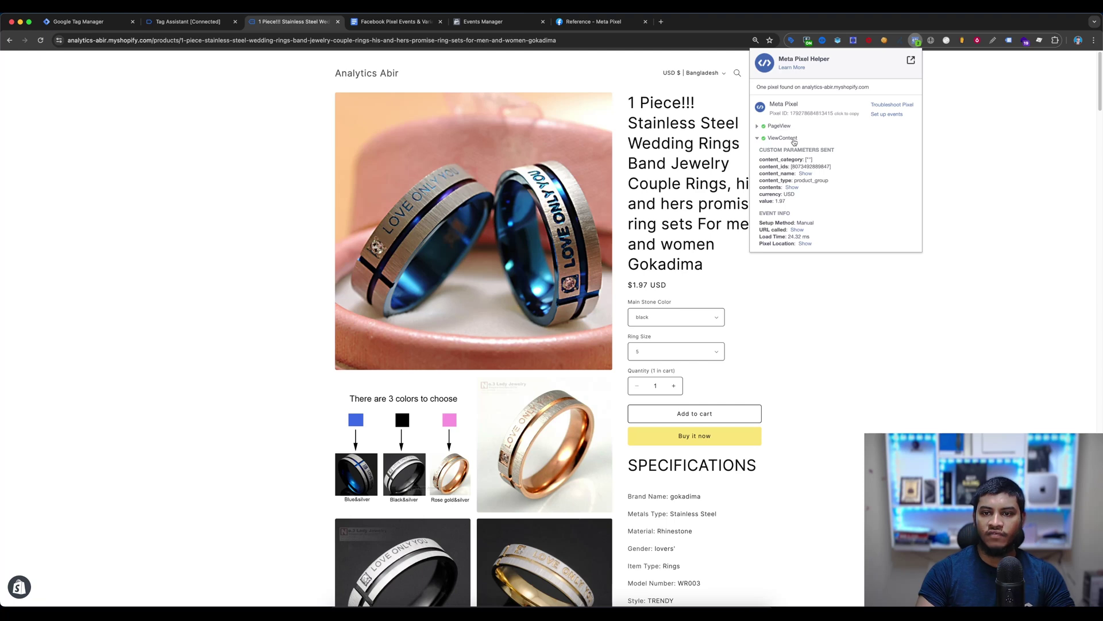
pyautogui.click(805, 174)
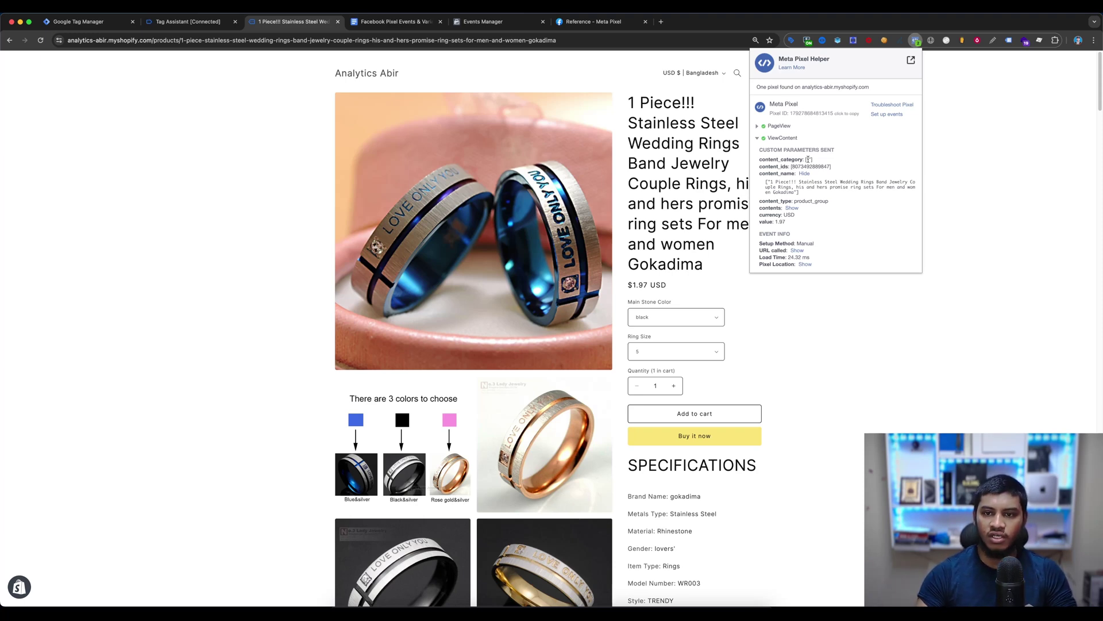
pyautogui.click(793, 208)
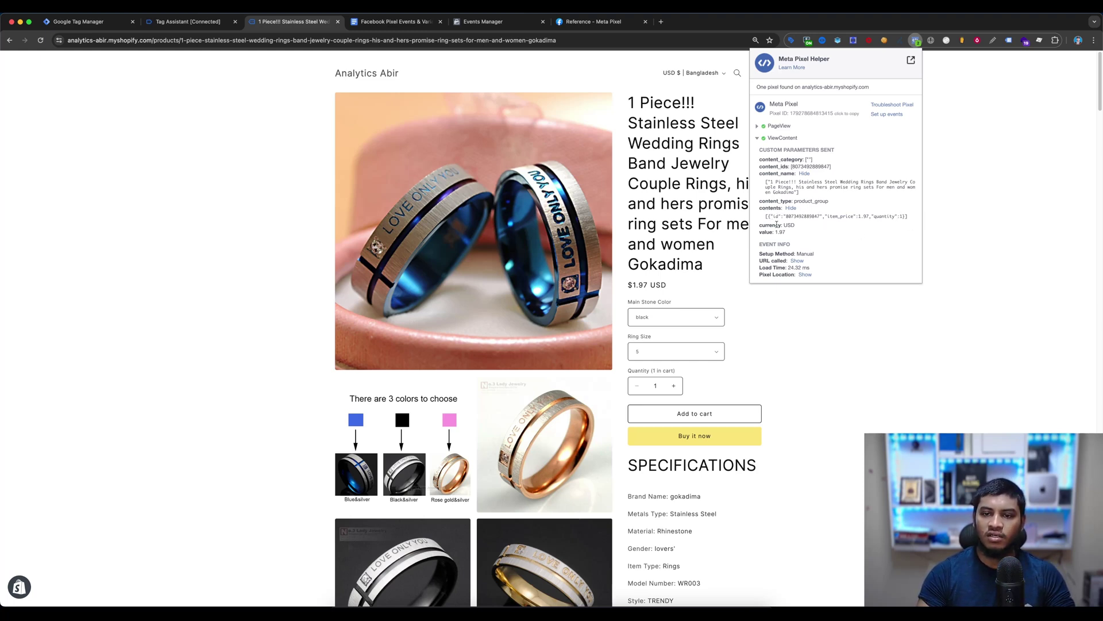
pyautogui.moveTo(772, 225); pyautogui.dragTo(798, 228)
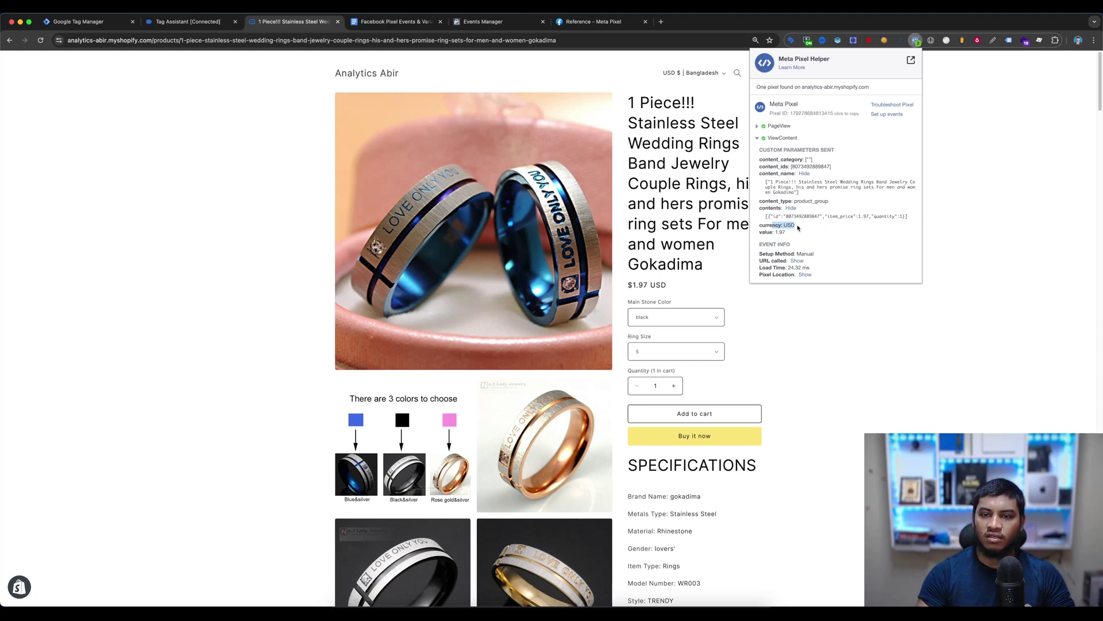
pyautogui.click(842, 231)
pyautogui.click(262, 253)
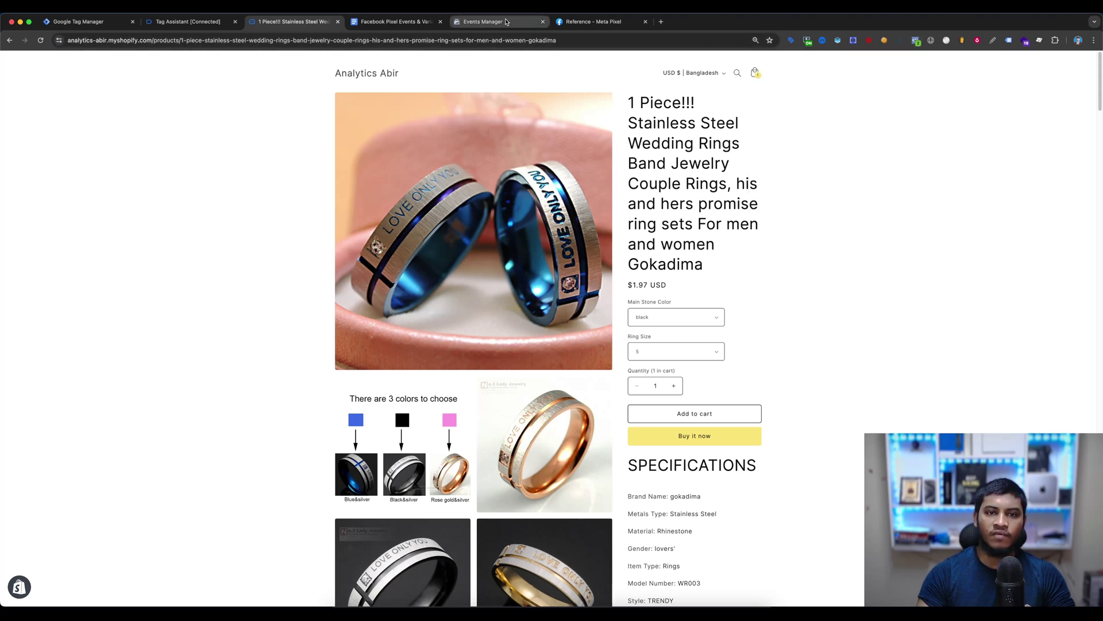
# In Meta Events Manager's test events, expand the View content event, review all its parameters, and collapse it again
pyautogui.click(504, 22)
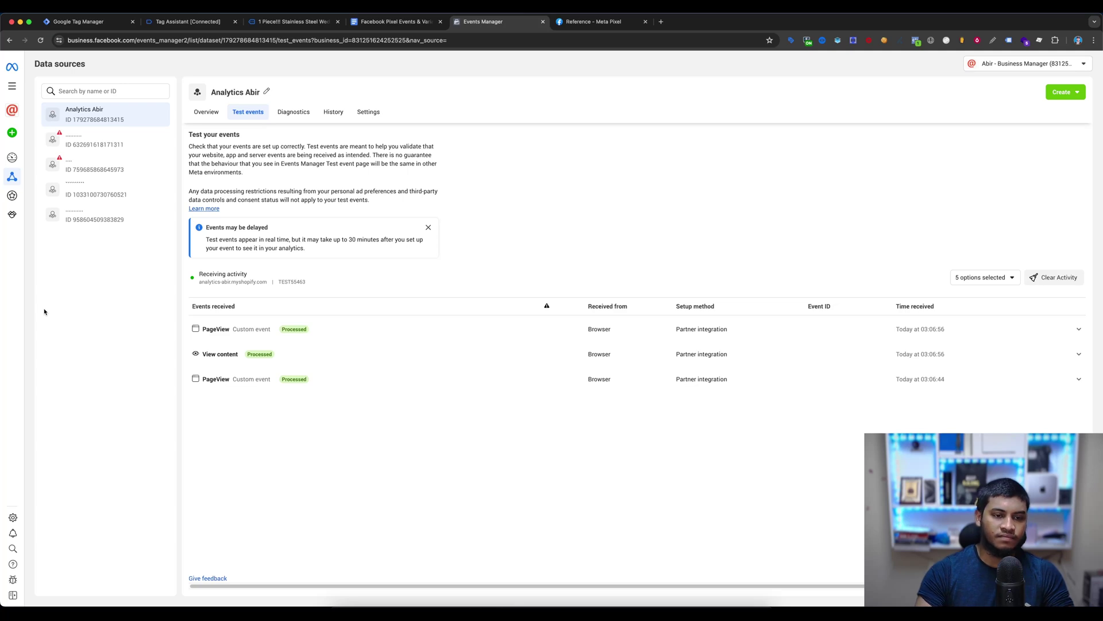
pyautogui.click(290, 356)
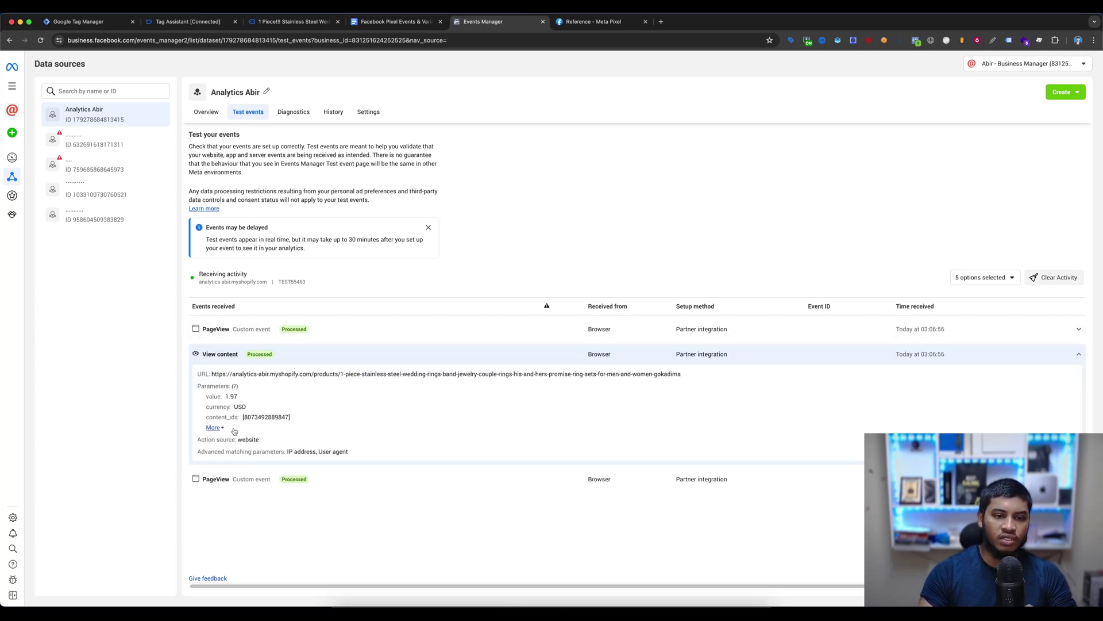
pyautogui.click(216, 428)
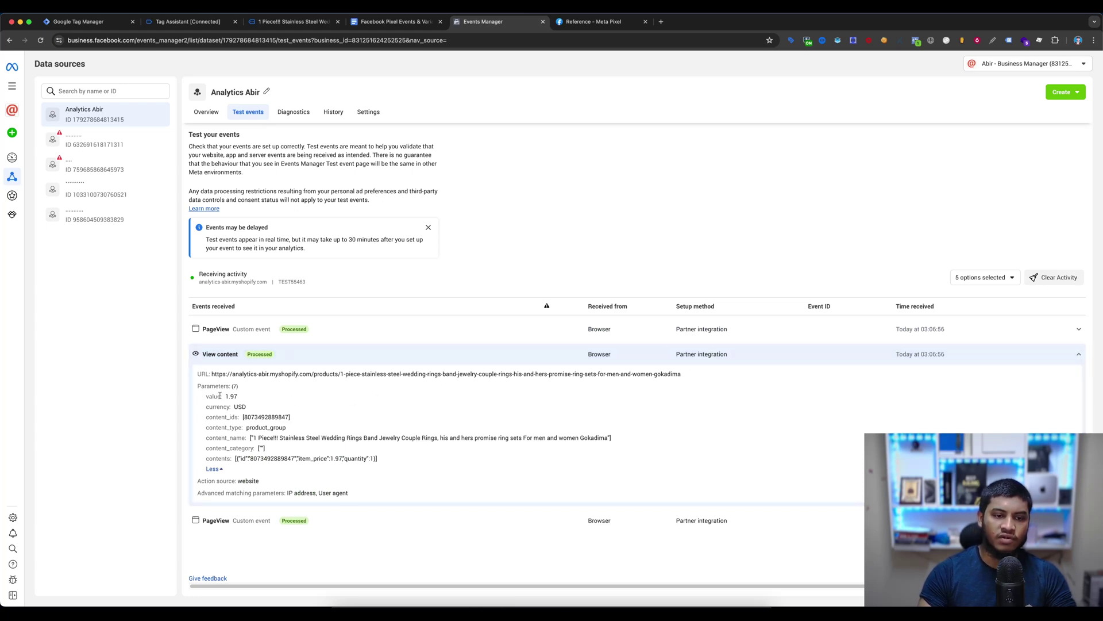
pyautogui.moveTo(235, 417); pyautogui.dragTo(693, 443)
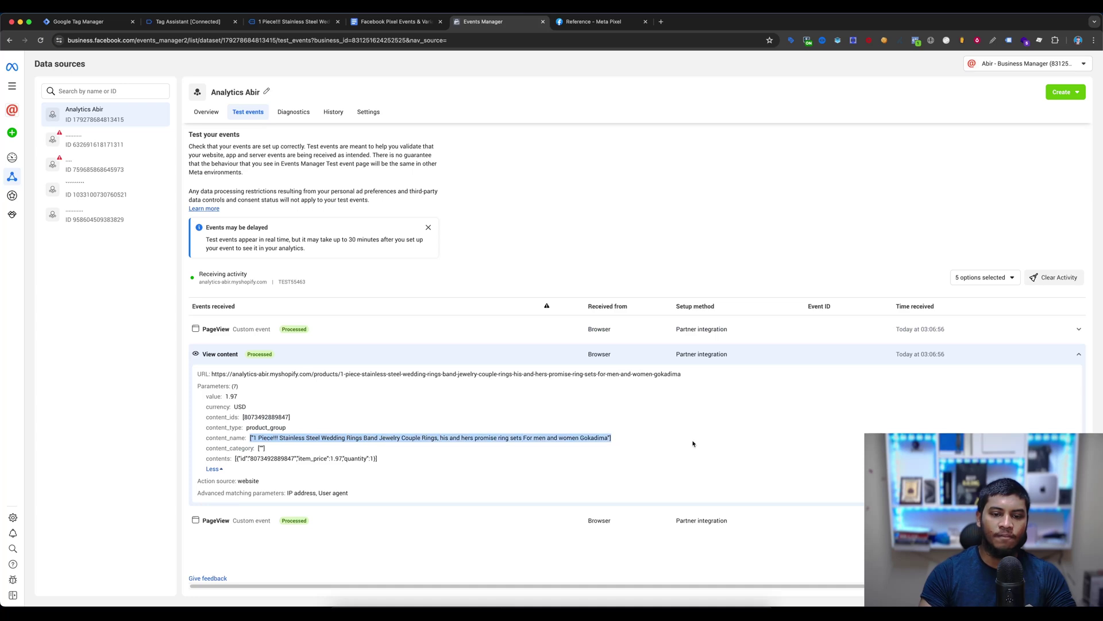
pyautogui.click(221, 469)
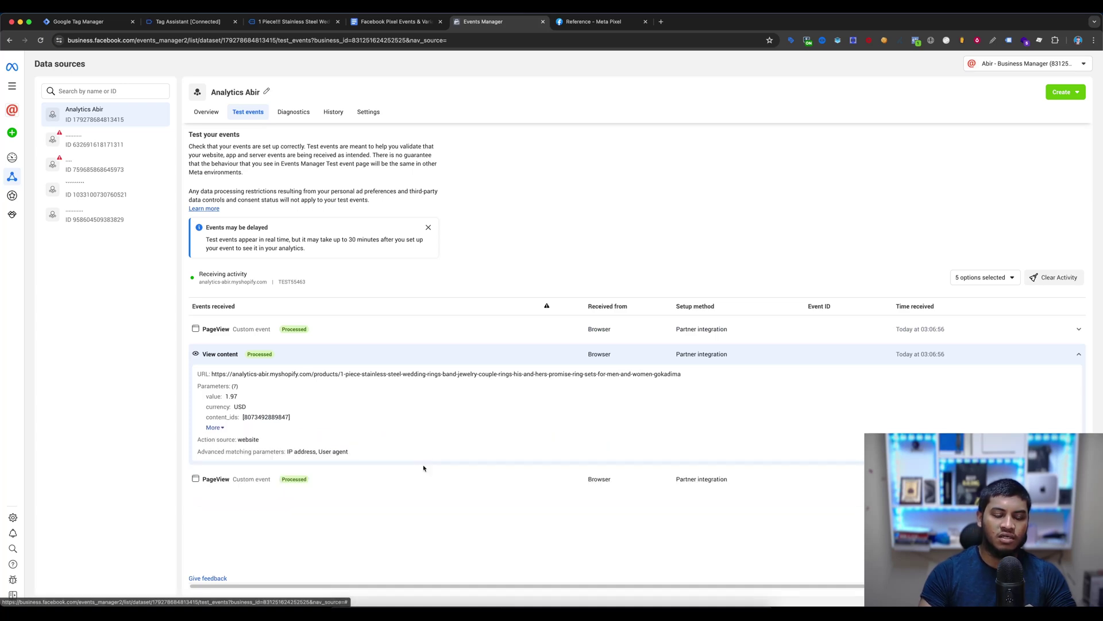
pyautogui.click(402, 354)
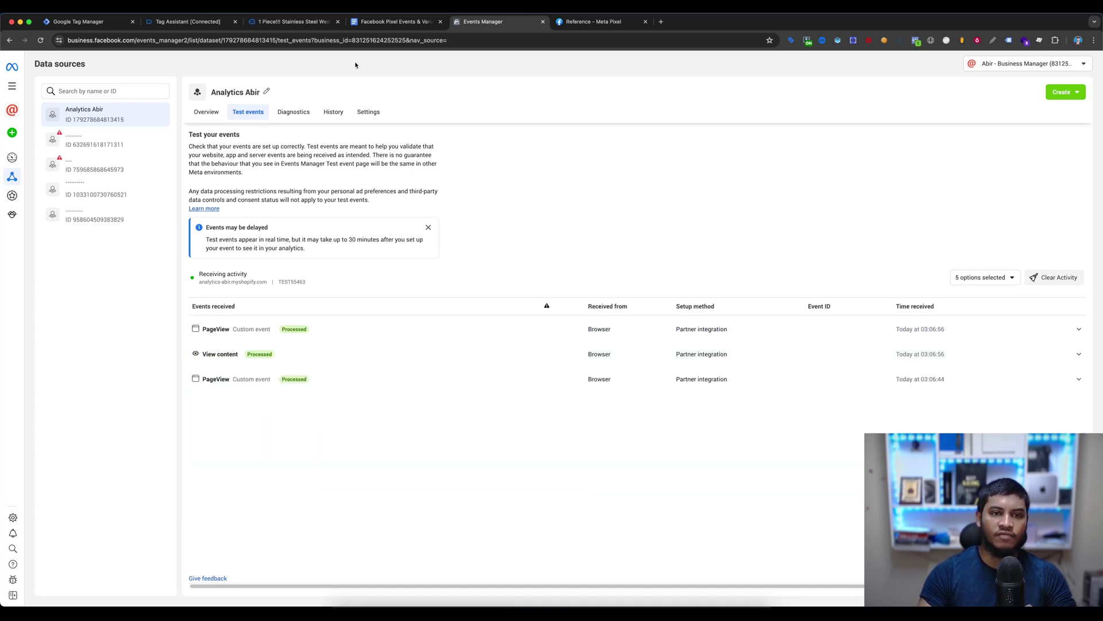
# Add the black, size 5 wedding ring to the store cart and check the AddToCart event's parameters in Meta Pixel Helper
pyautogui.click(293, 21)
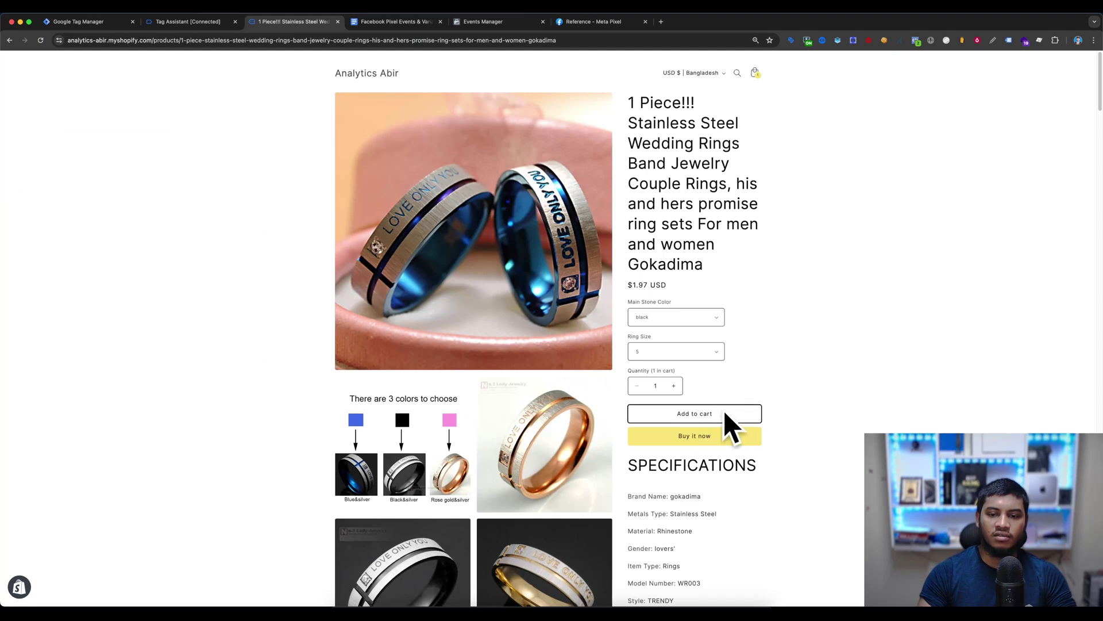
pyautogui.click(714, 419)
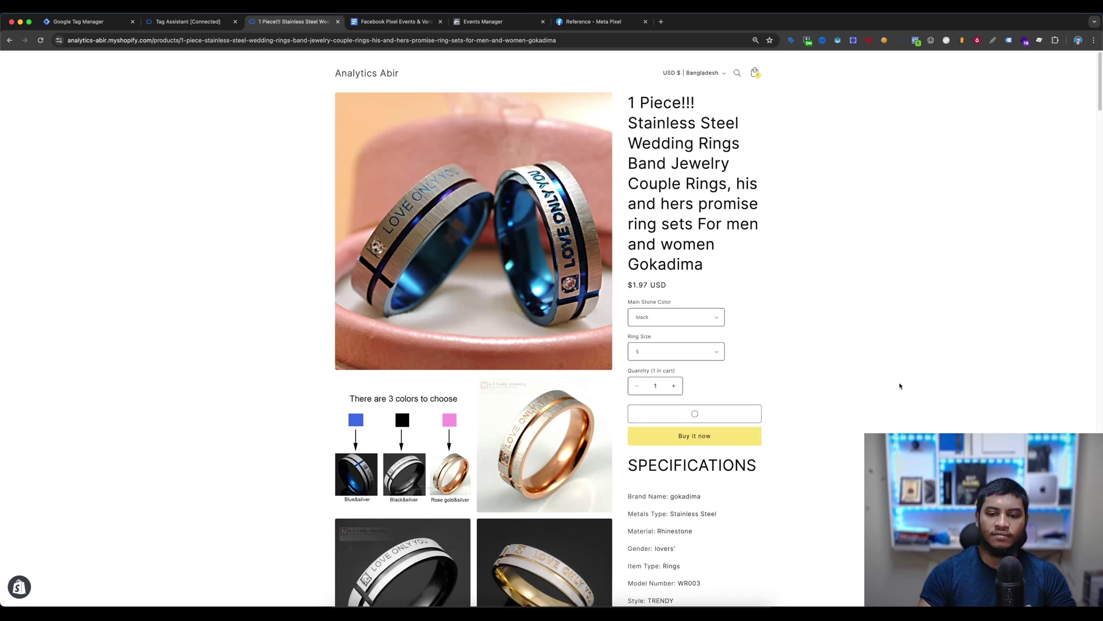
pyautogui.click(916, 40)
pyautogui.click(780, 127)
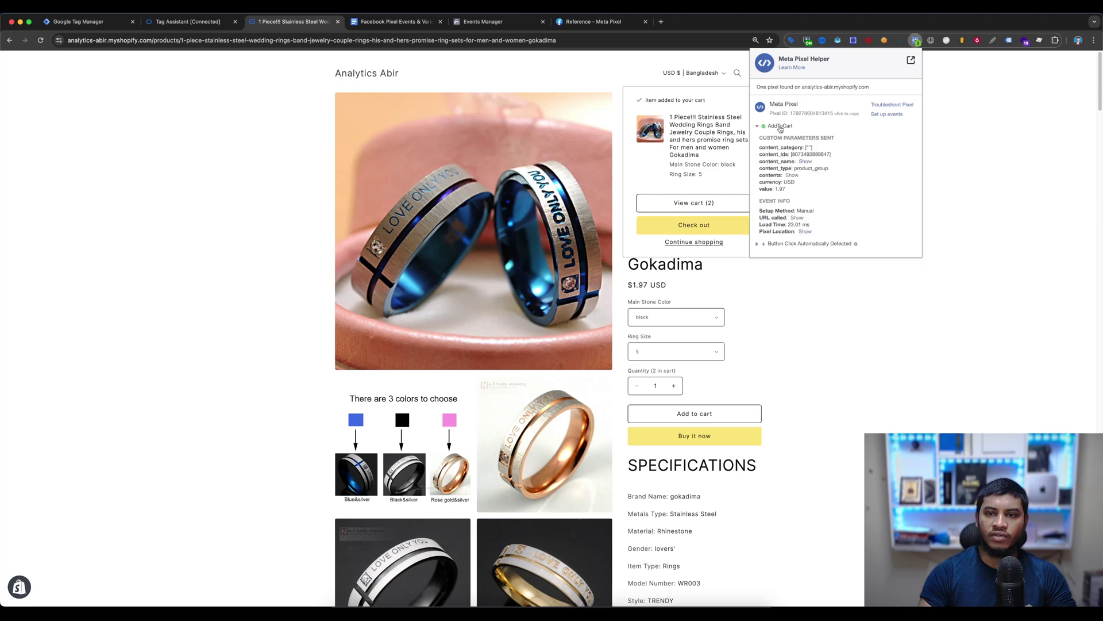
pyautogui.click(706, 262)
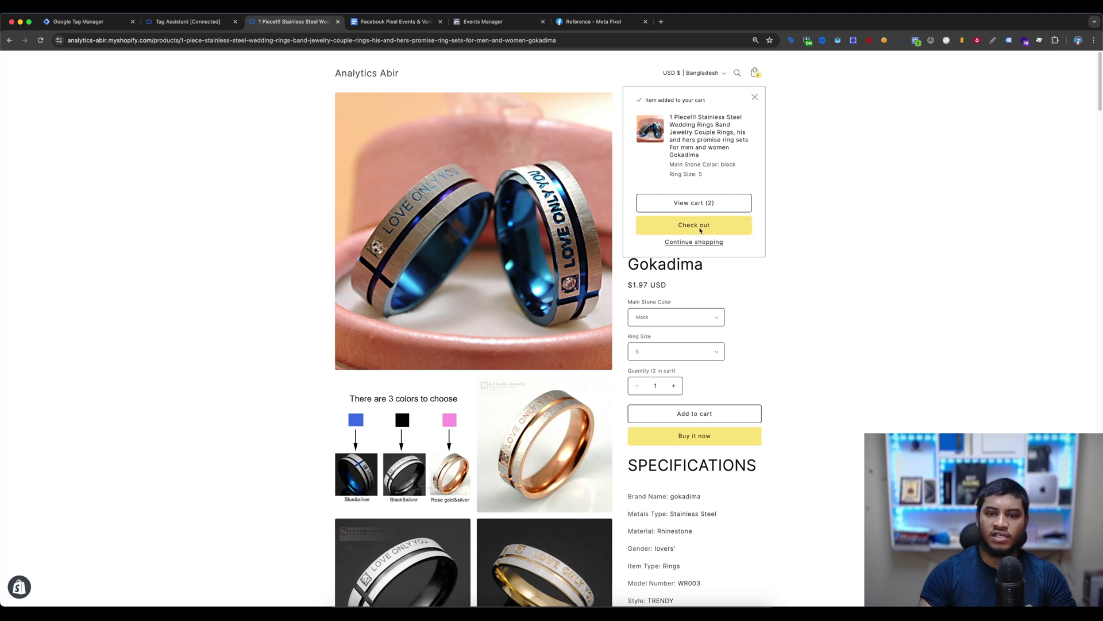
# Check out the cart and pay by credit card, entering the card number, expiration date and security code
pyautogui.click(713, 230)
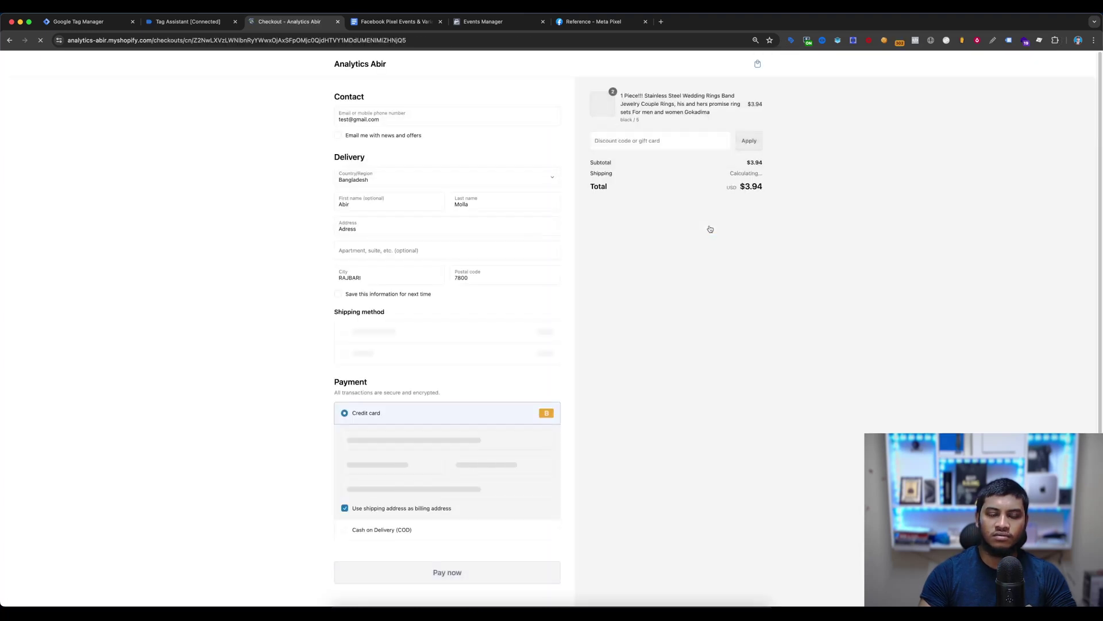
pyautogui.click(378, 413)
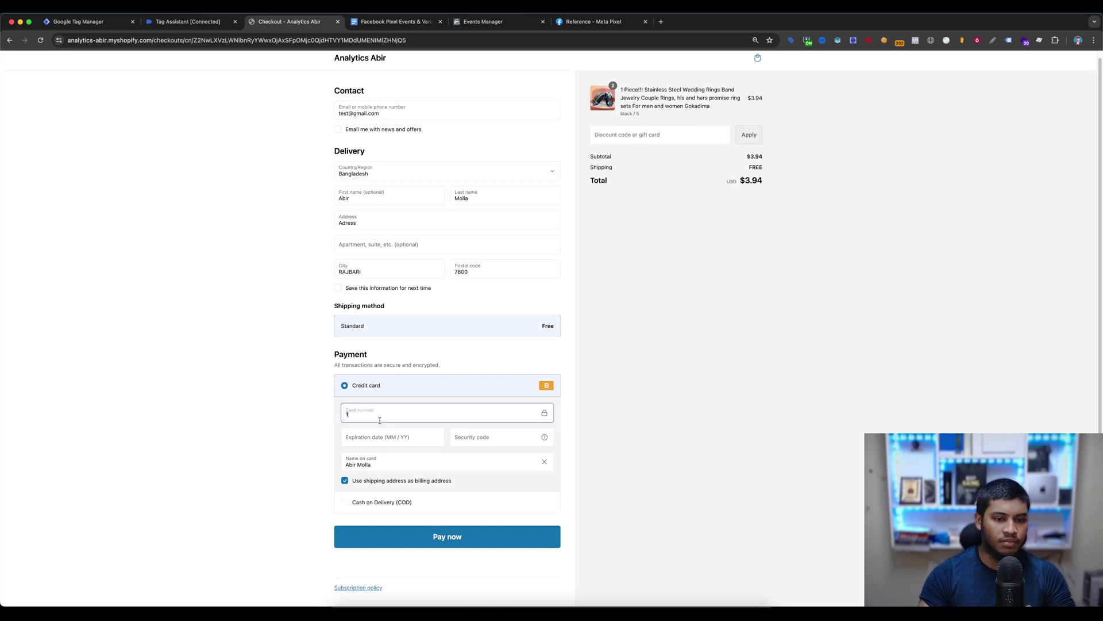
pyautogui.write('1')
pyautogui.click(379, 436)
pyautogui.write('1 / 25')
pyautogui.click(487, 438)
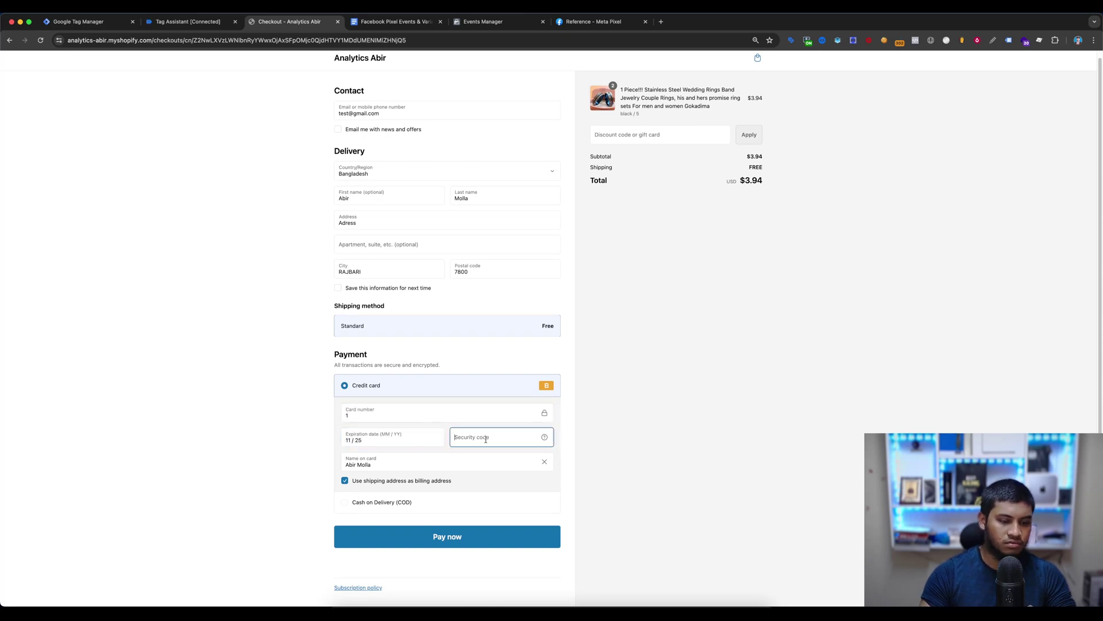
pyautogui.write('111')
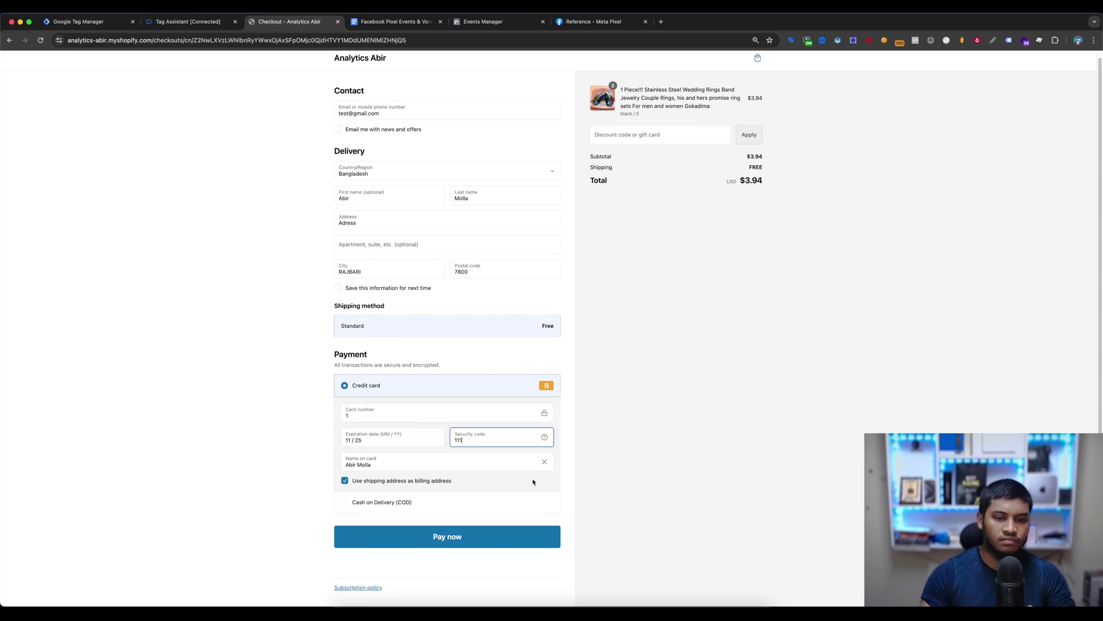
pyautogui.click(456, 539)
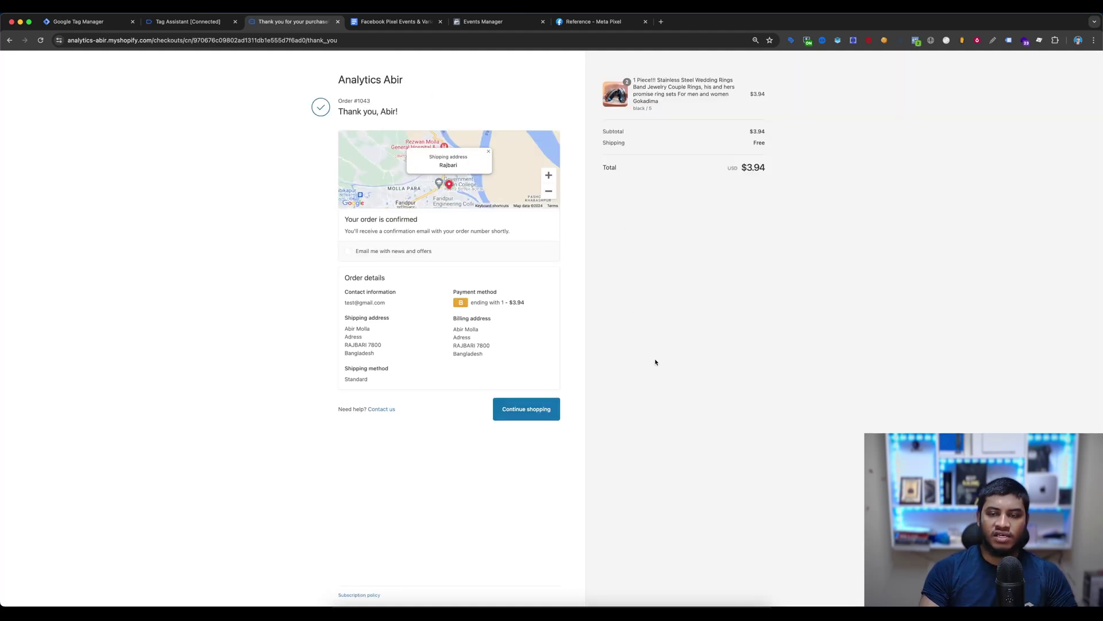
# Inspect the Purchase event's parameters in Meta Pixel Helper on the thank-you page and view the purchase event in Tag Assistant
pyautogui.click(915, 41)
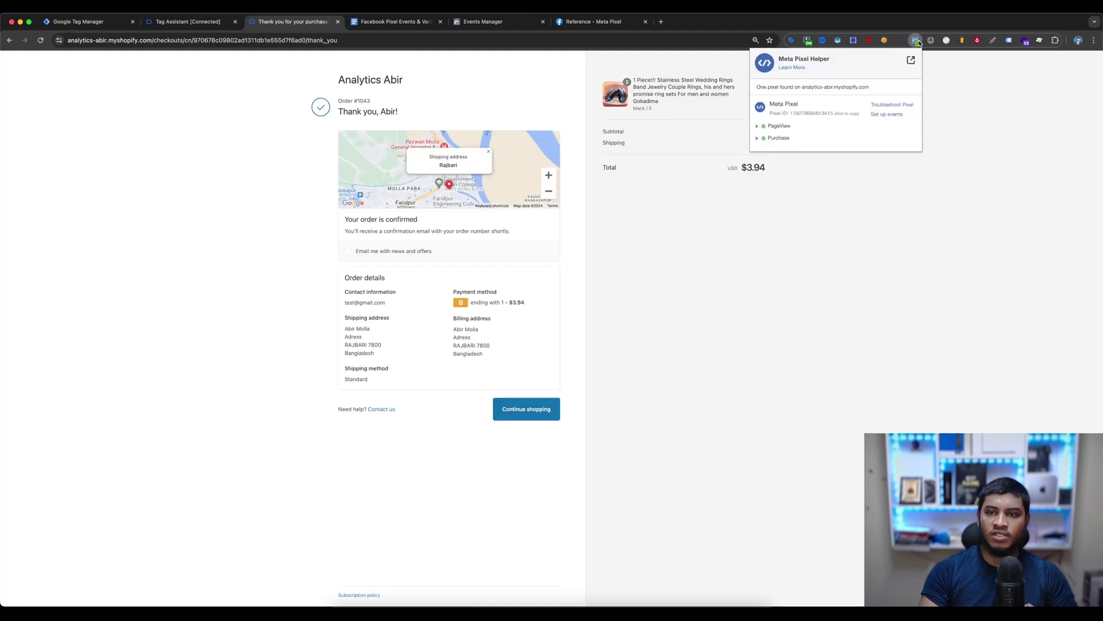
pyautogui.click(780, 140)
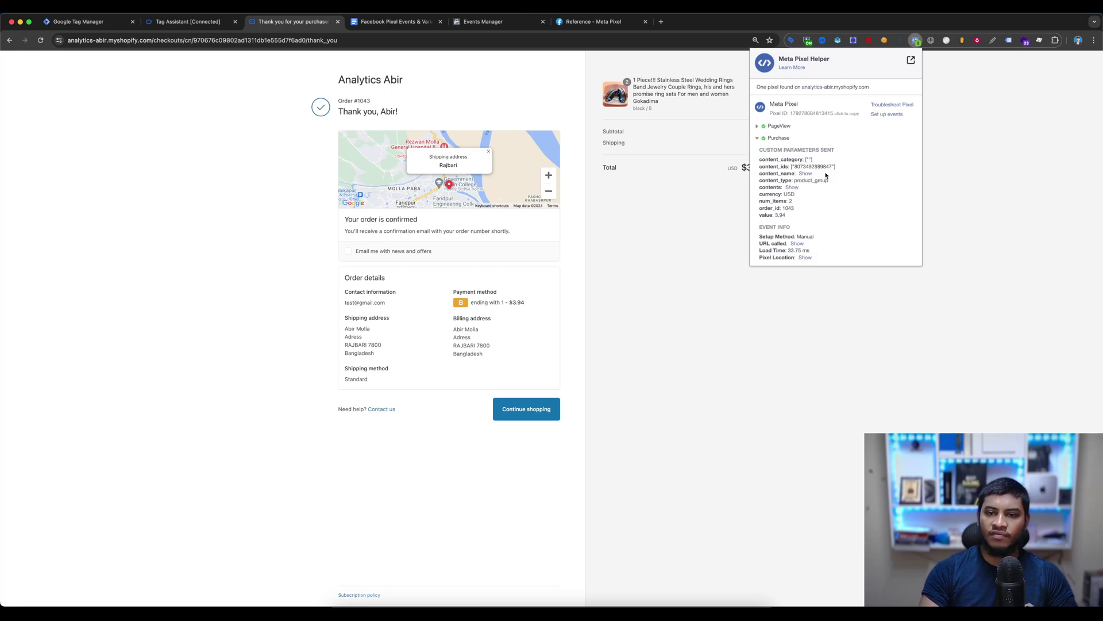
pyautogui.click(204, 24)
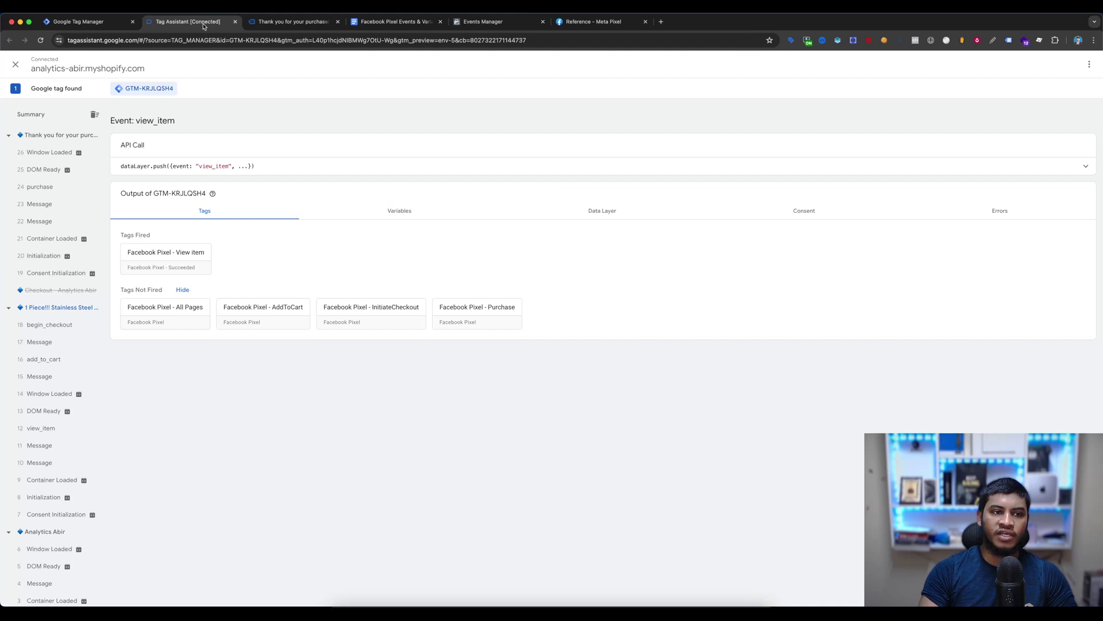
pyautogui.click(33, 186)
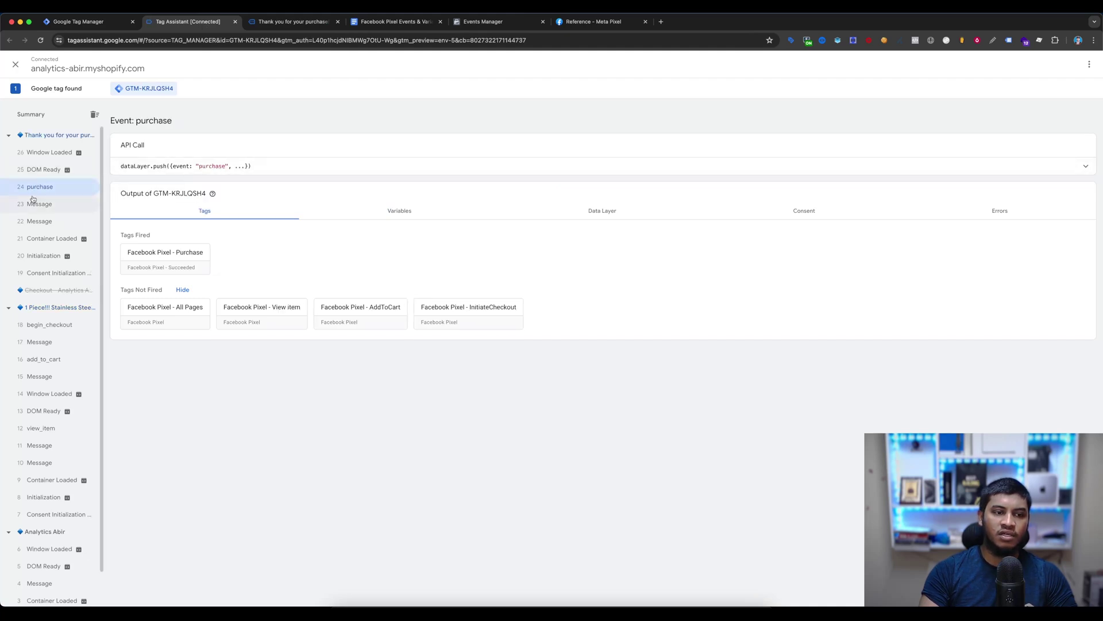
# Review the properties of the Facebook Pixel - InitiateCheckout tag under the begin_checkout event
pyautogui.click(46, 325)
pyautogui.click(217, 257)
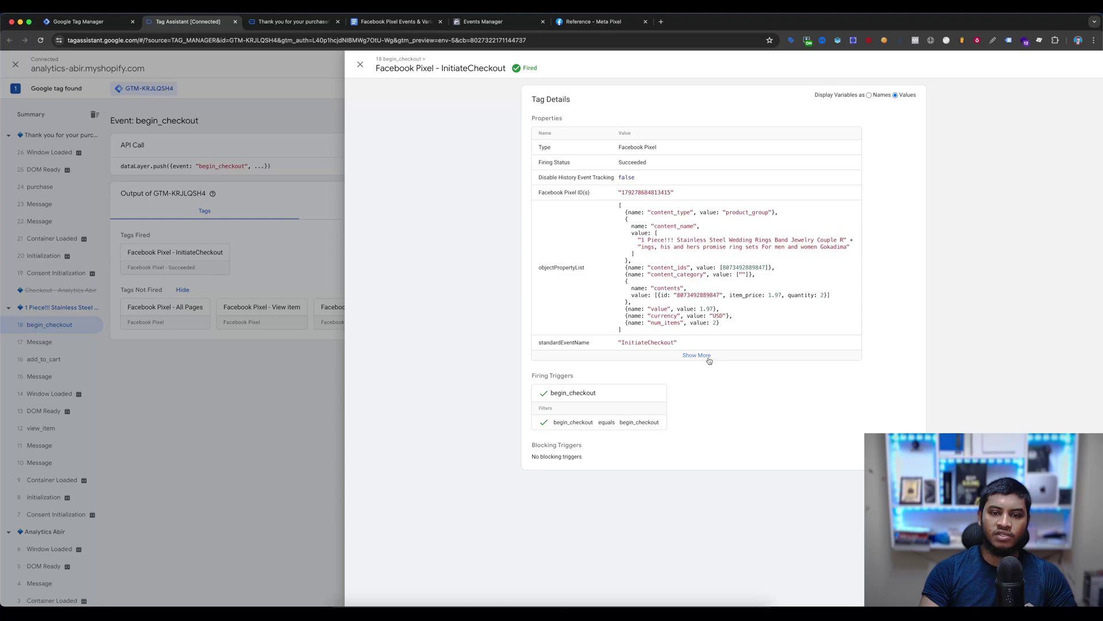
pyautogui.click(214, 314)
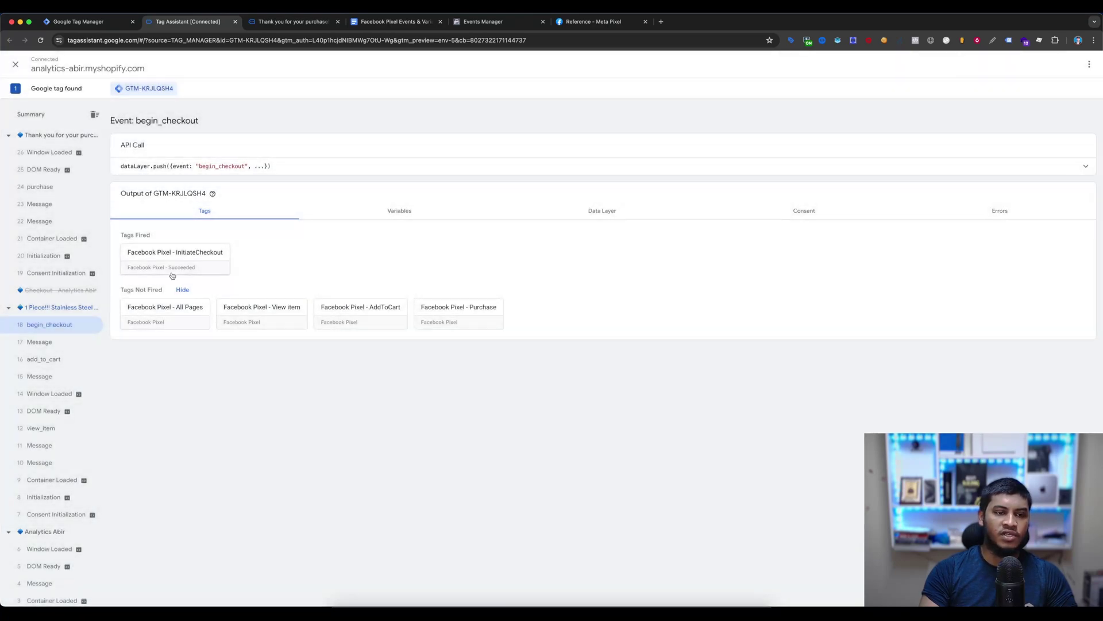
# Examine the order_id, num_items, value, currency and contents entries in the Facebook Pixel - Purchase tag under the purchase event
pyautogui.click(40, 187)
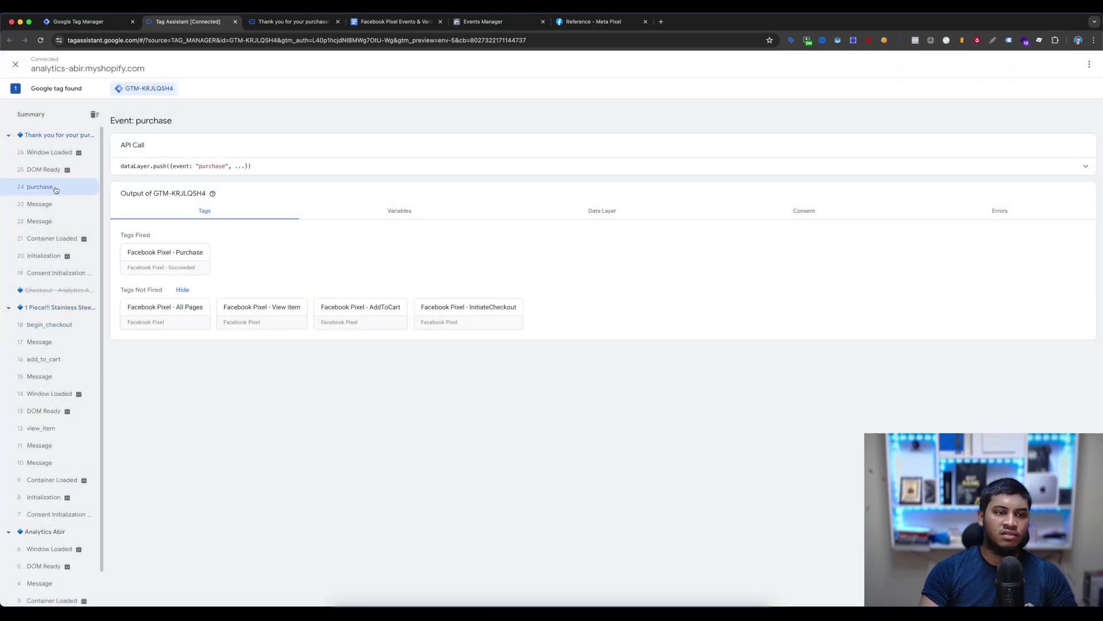
pyautogui.click(212, 259)
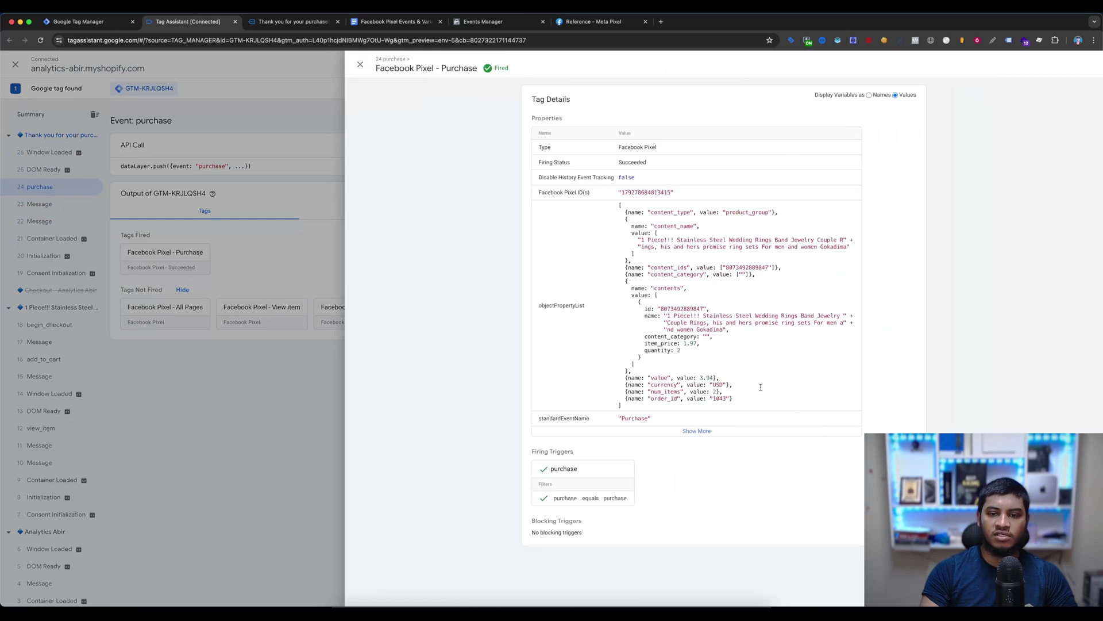
pyautogui.moveTo(654, 398); pyautogui.dragTo(728, 401)
pyautogui.moveTo(655, 391); pyautogui.dragTo(720, 393)
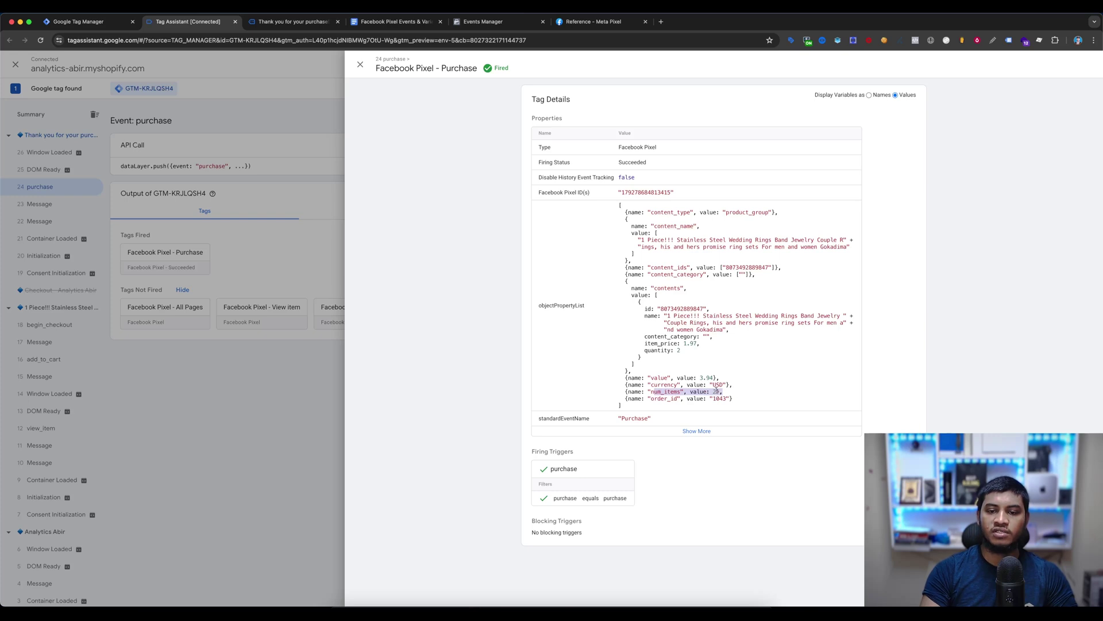
pyautogui.moveTo(650, 378); pyautogui.dragTo(721, 378)
pyautogui.click(669, 385)
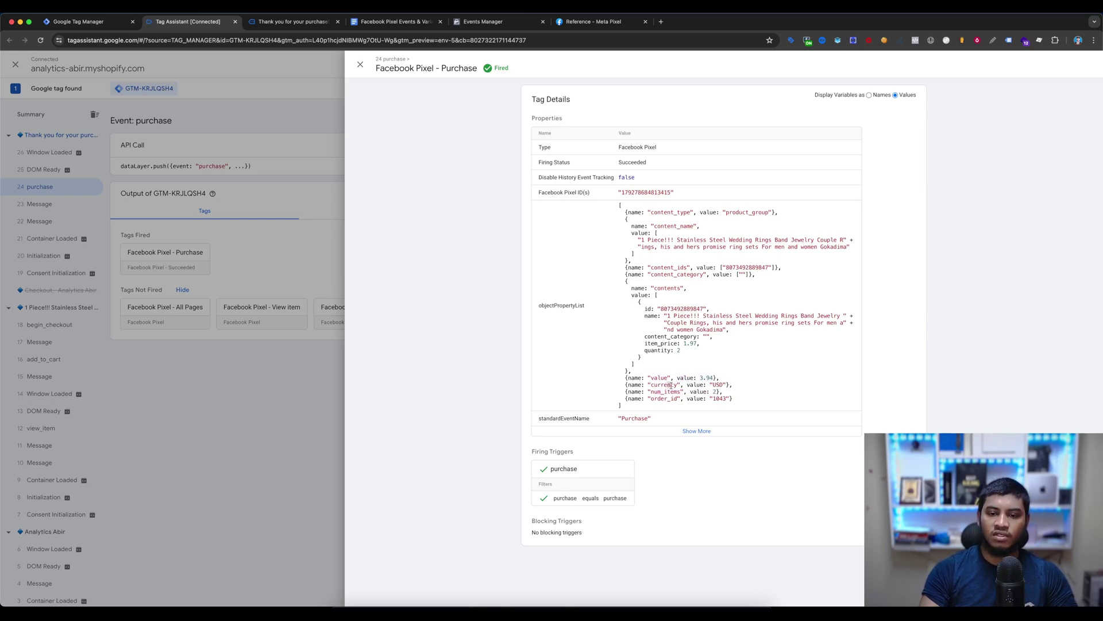
pyautogui.moveTo(635, 365); pyautogui.dragTo(623, 218)
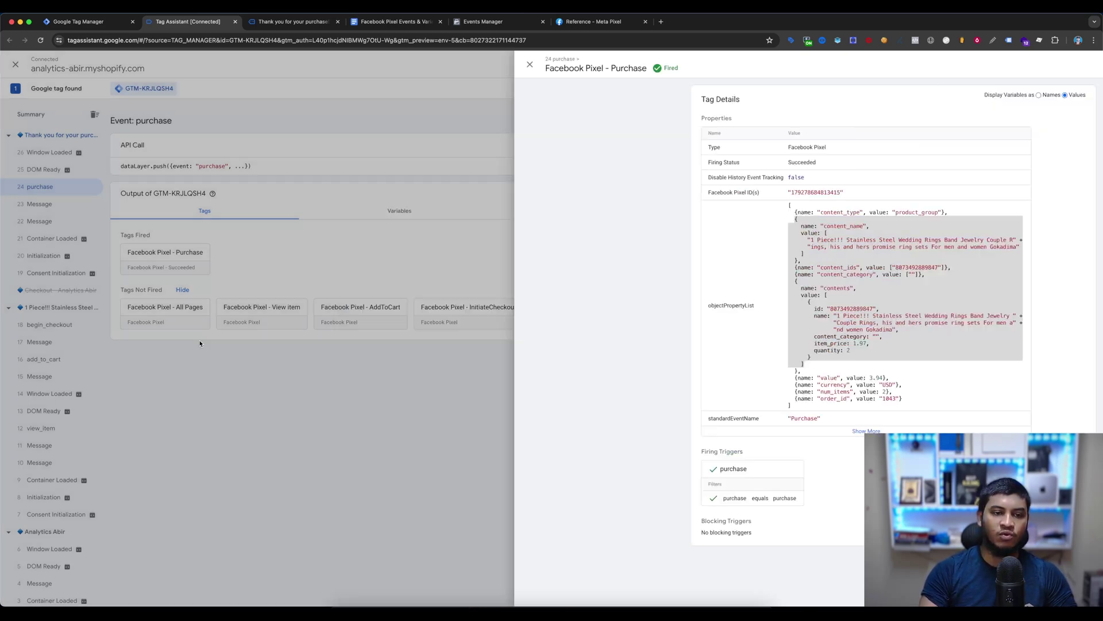
pyautogui.click(201, 345)
# Switch to Events Manager and show all parameters of the Initiate checkout event received in Test events
pyautogui.click(489, 21)
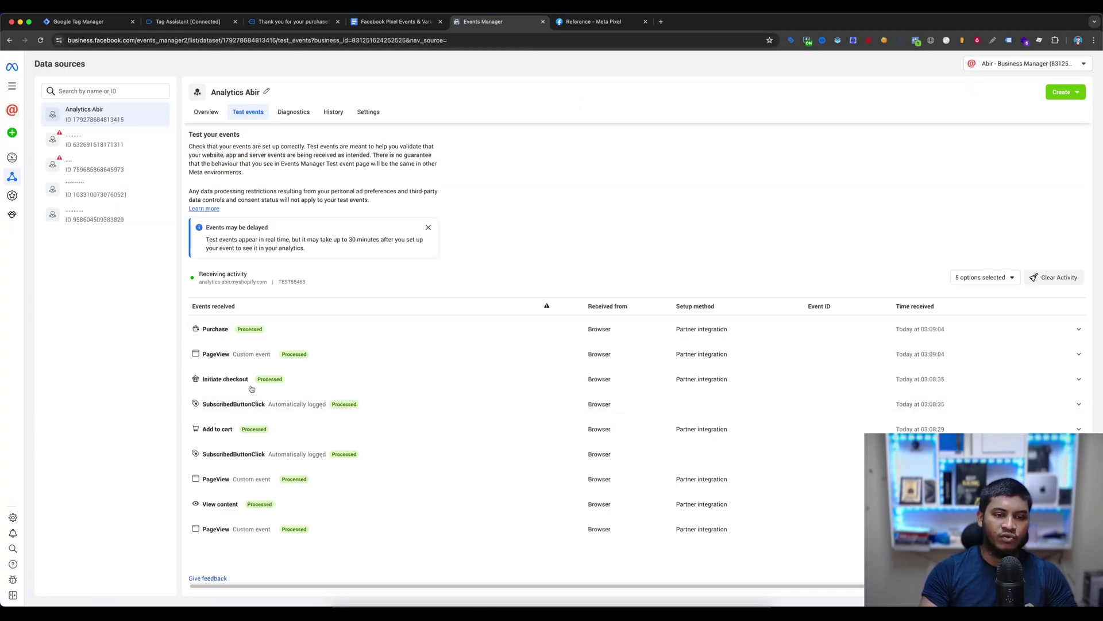
pyautogui.click(270, 384)
pyautogui.click(219, 452)
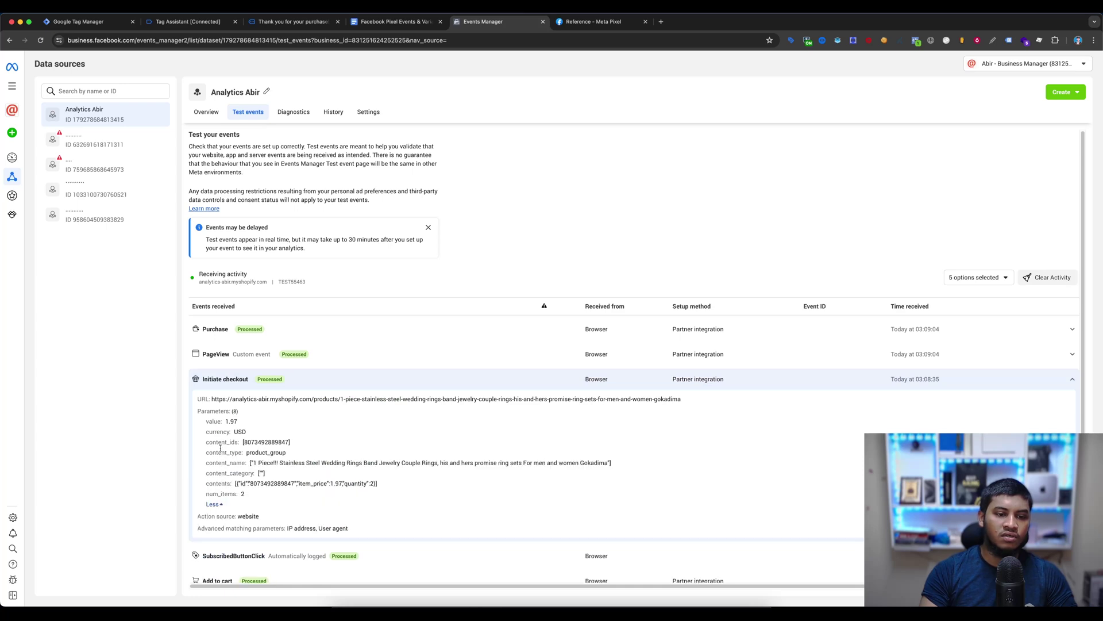
# Show the full parameter list of the received Purchase event and examine its order_id and contents entries
pyautogui.click(233, 332)
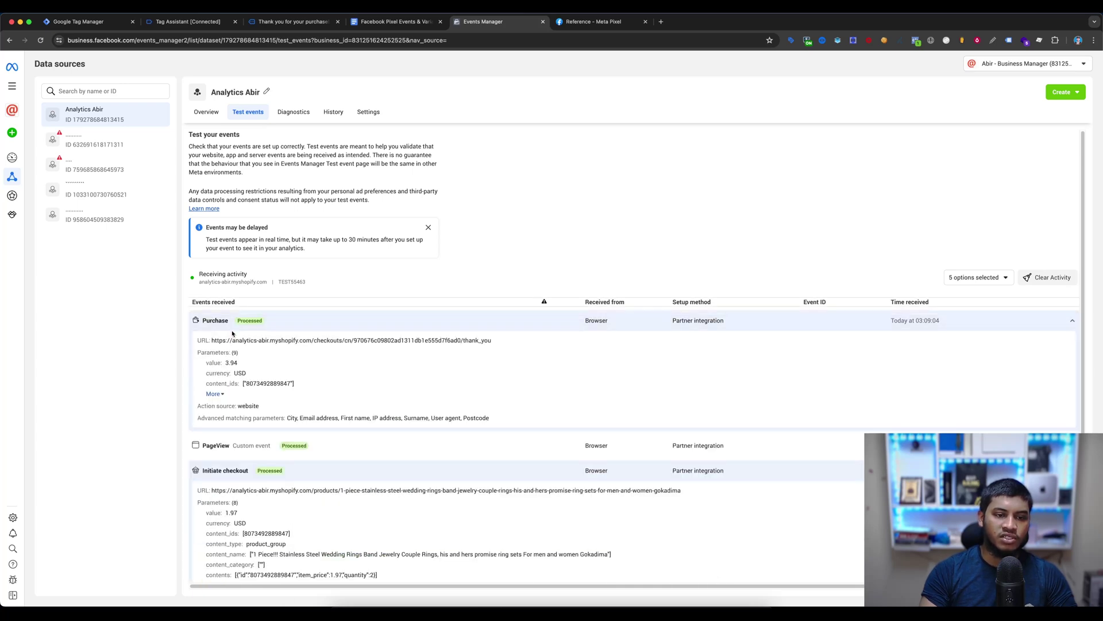
pyautogui.click(214, 394)
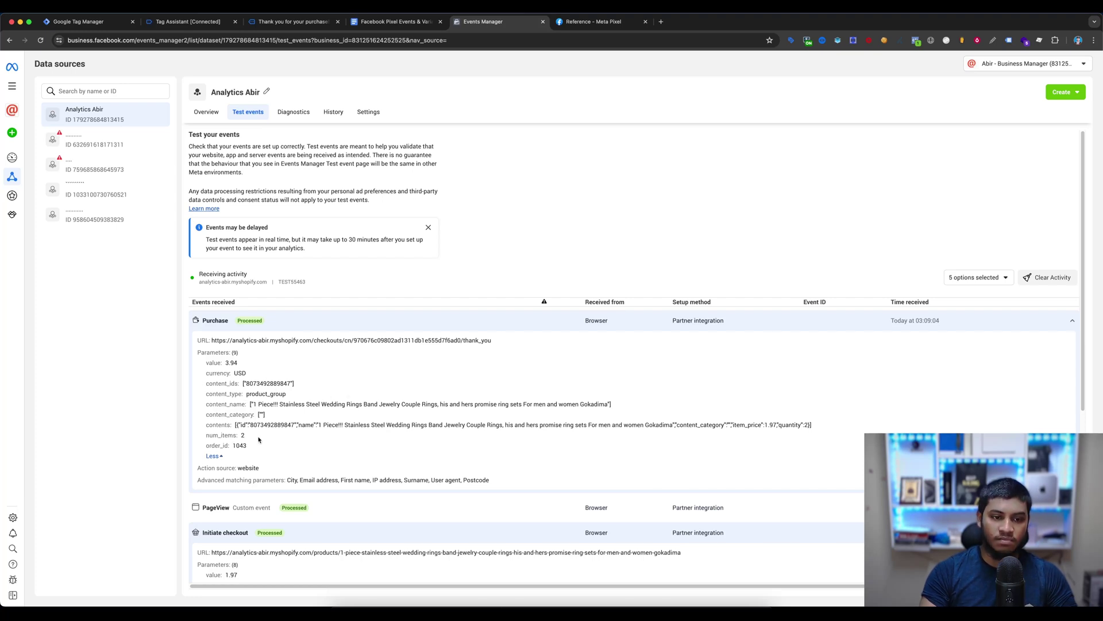
pyautogui.moveTo(232, 446); pyautogui.dragTo(514, 425)
pyautogui.click(390, 427)
pyautogui.doubleClick(214, 425)
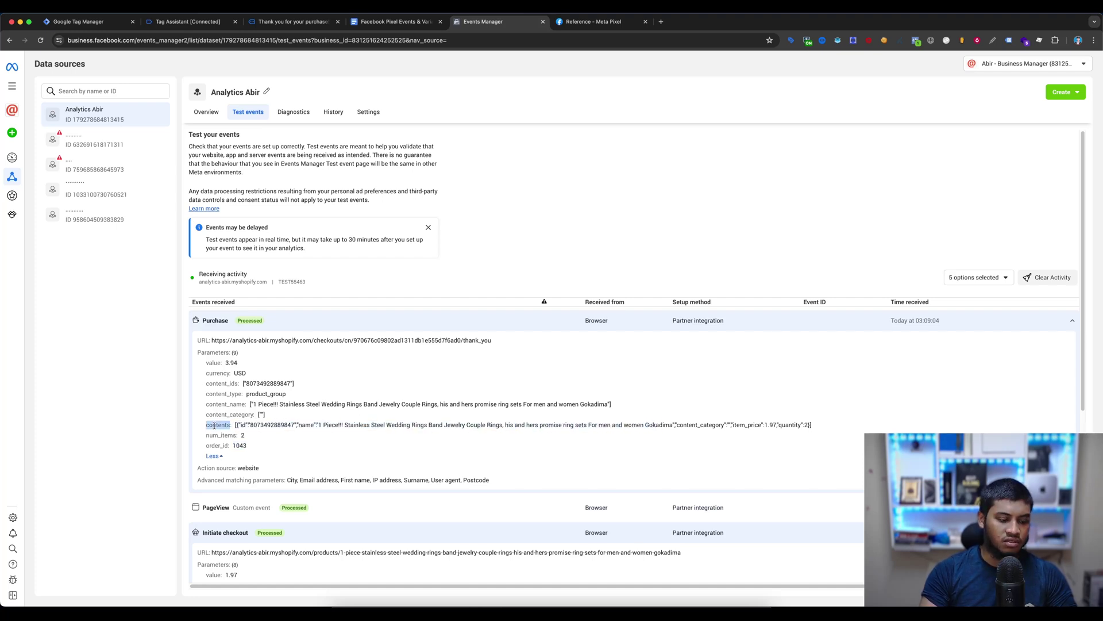
pyautogui.click(213, 425)
pyautogui.doubleClick(213, 425)
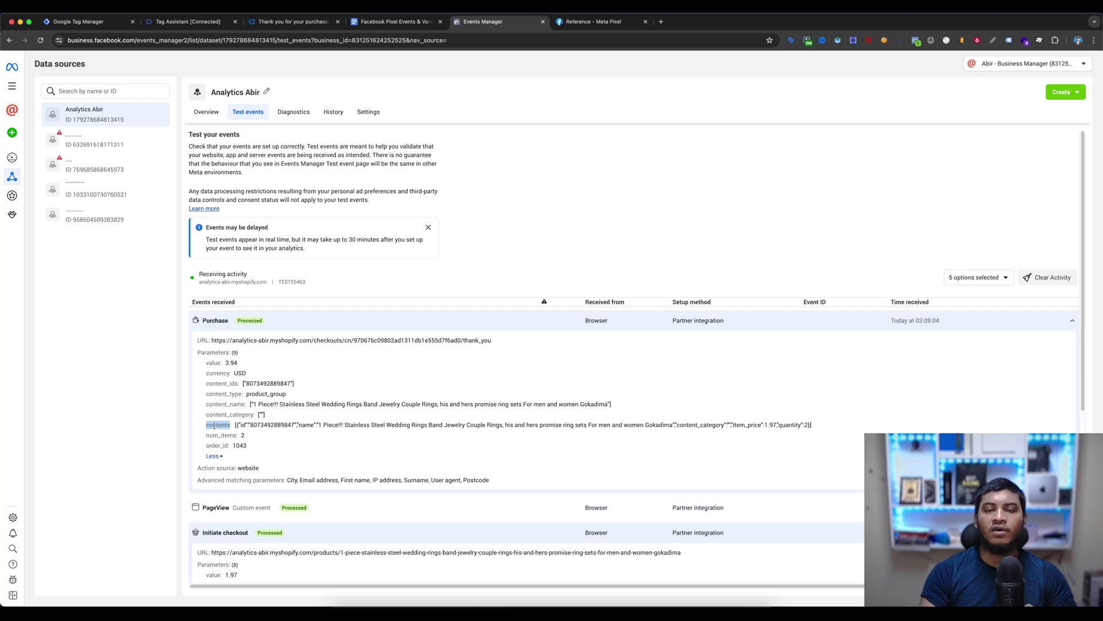
pyautogui.click(214, 425)
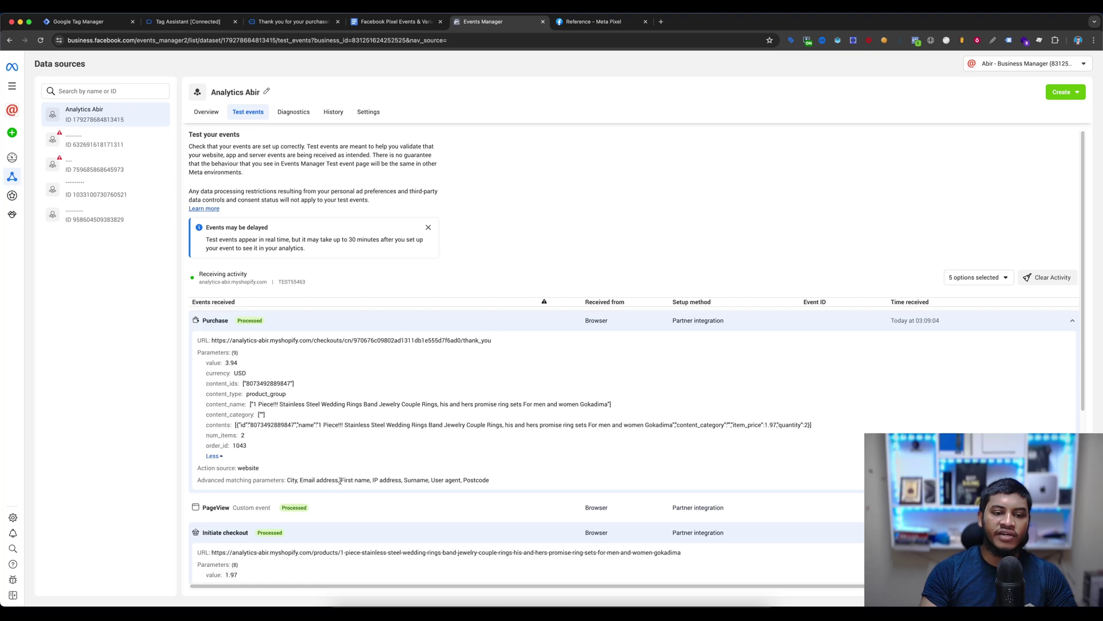
# Examine the advanced matching parameters listed for the Purchase event
pyautogui.moveTo(524, 483); pyautogui.dragTo(282, 479)
pyautogui.click(201, 481)
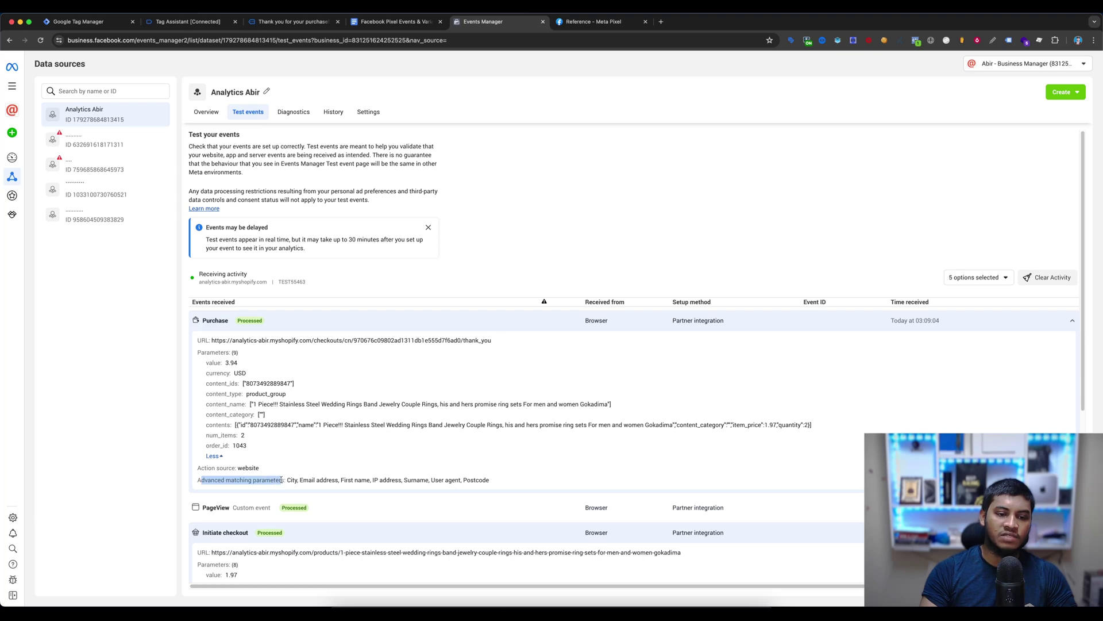
pyautogui.click(537, 452)
# Collapse the Purchase and Initiate checkout details and view the Analytics Abir dataset's overview
pyautogui.click(525, 332)
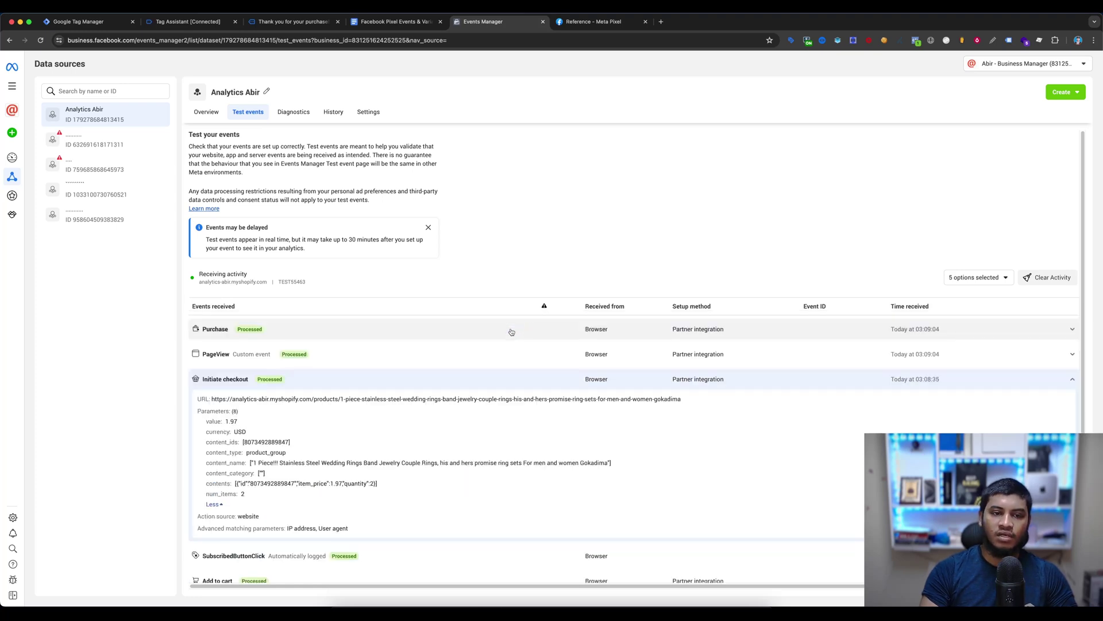
pyautogui.click(479, 381)
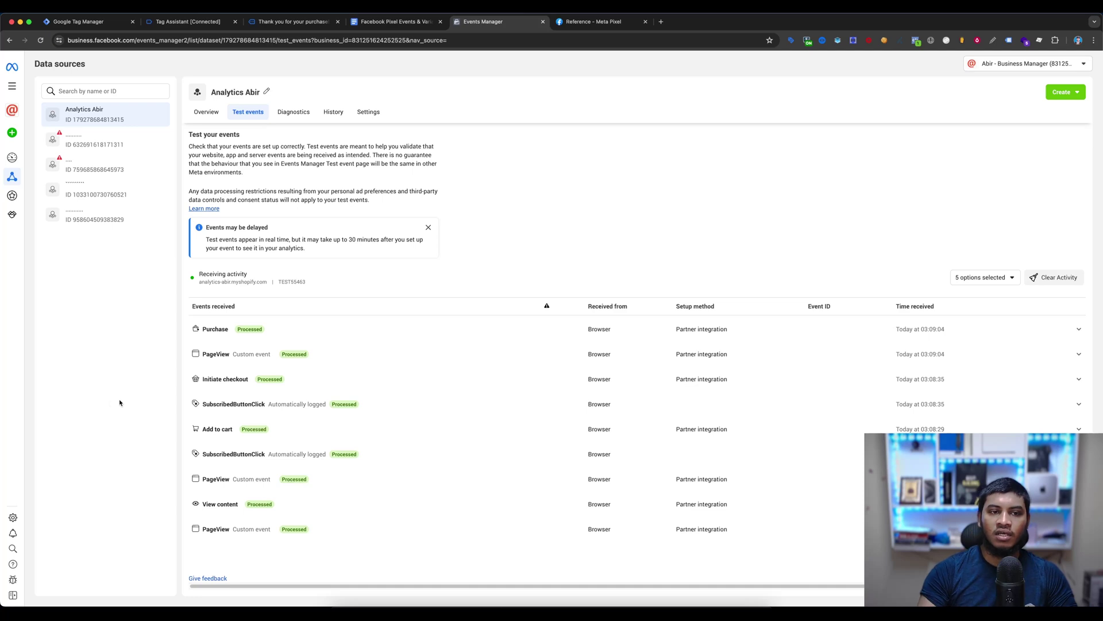
pyautogui.click(197, 114)
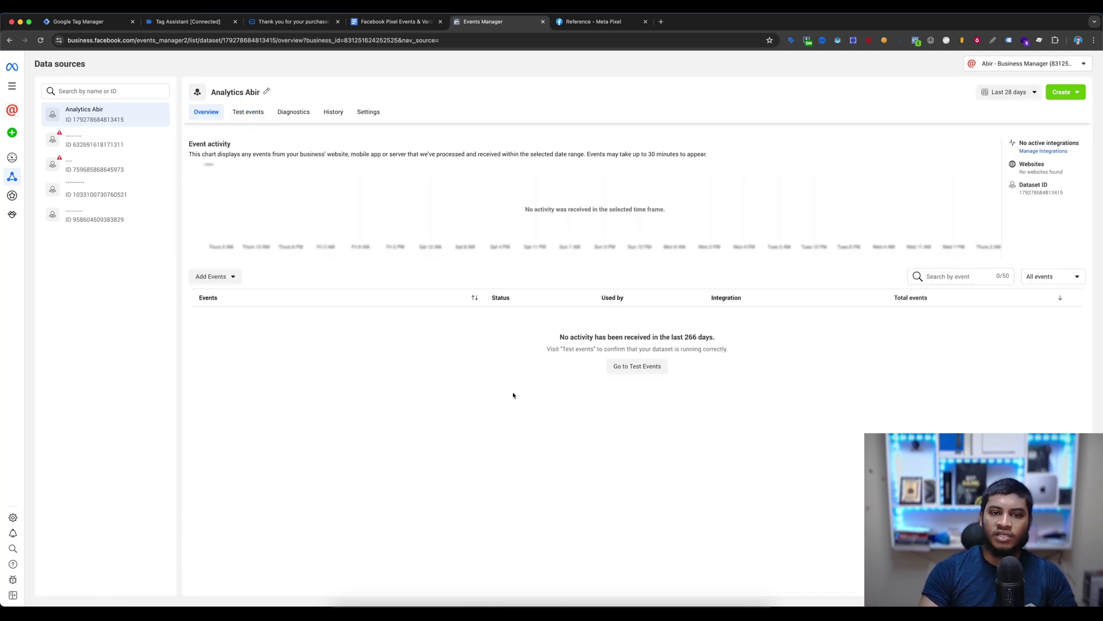